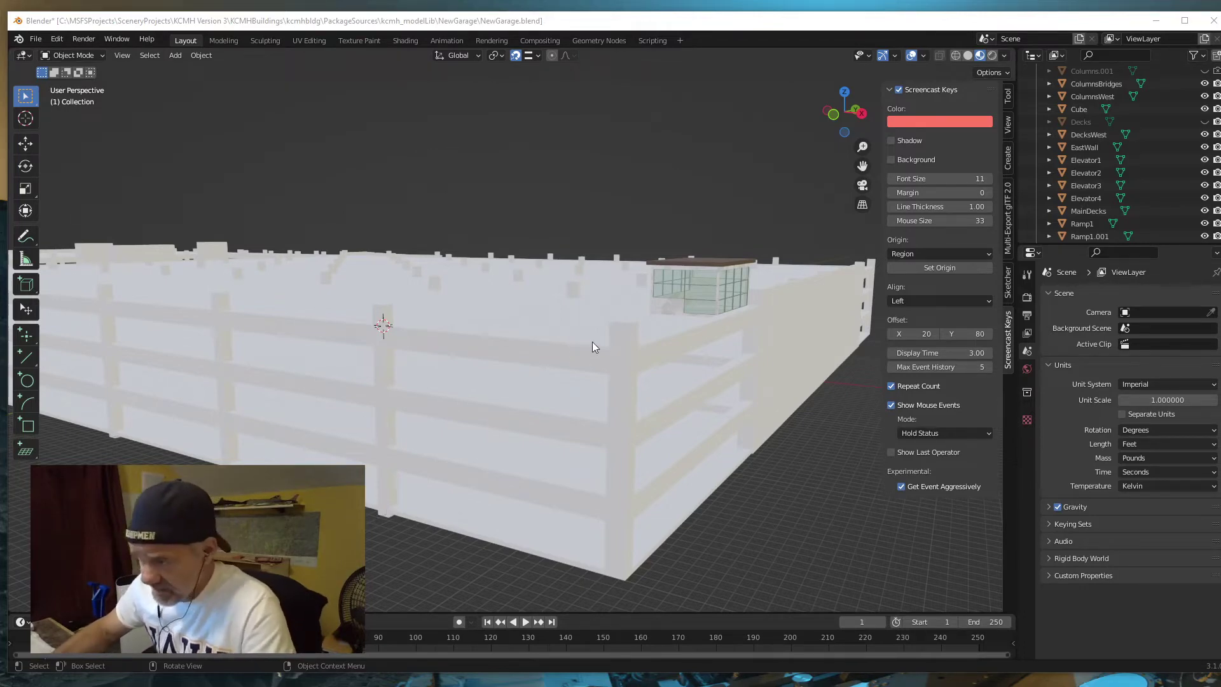
- Orbit and zoom around the garage's railing walls, then bring up the CONRAC-FINAL_Photo-3.jpg reference photo
scroll(522, 373, "down", 5)
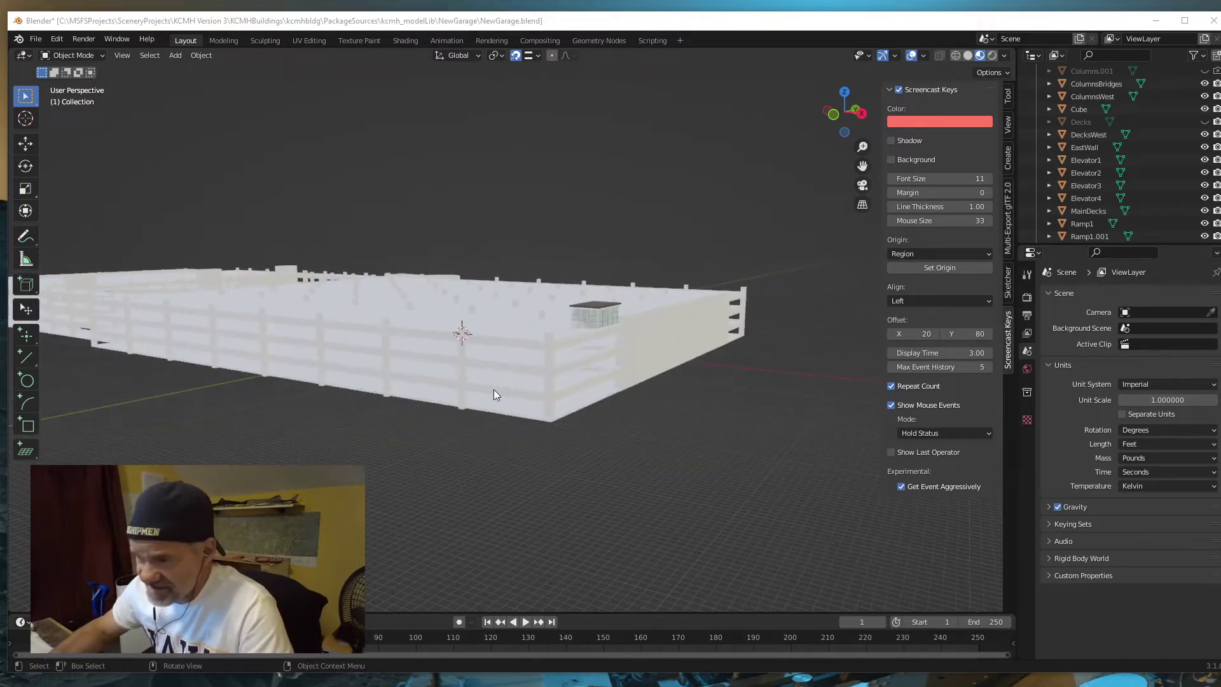
middle_click_drag(410, 448, 392, 471)
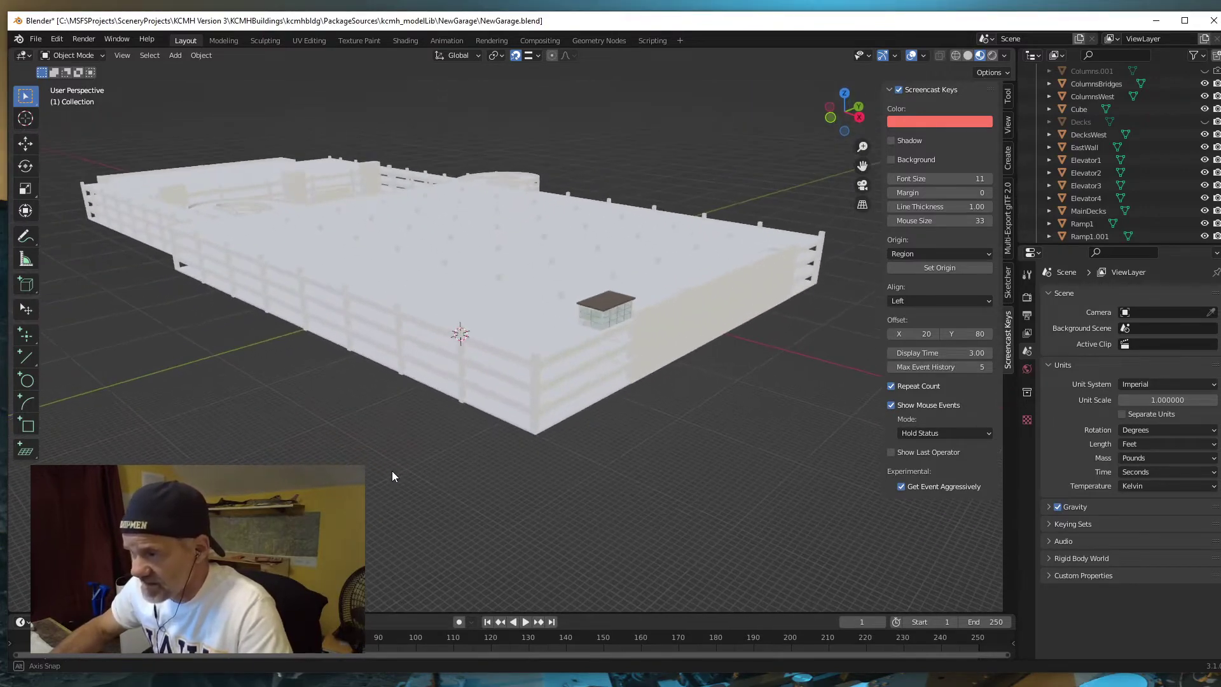
middle_click_drag(546, 466, 697, 402)
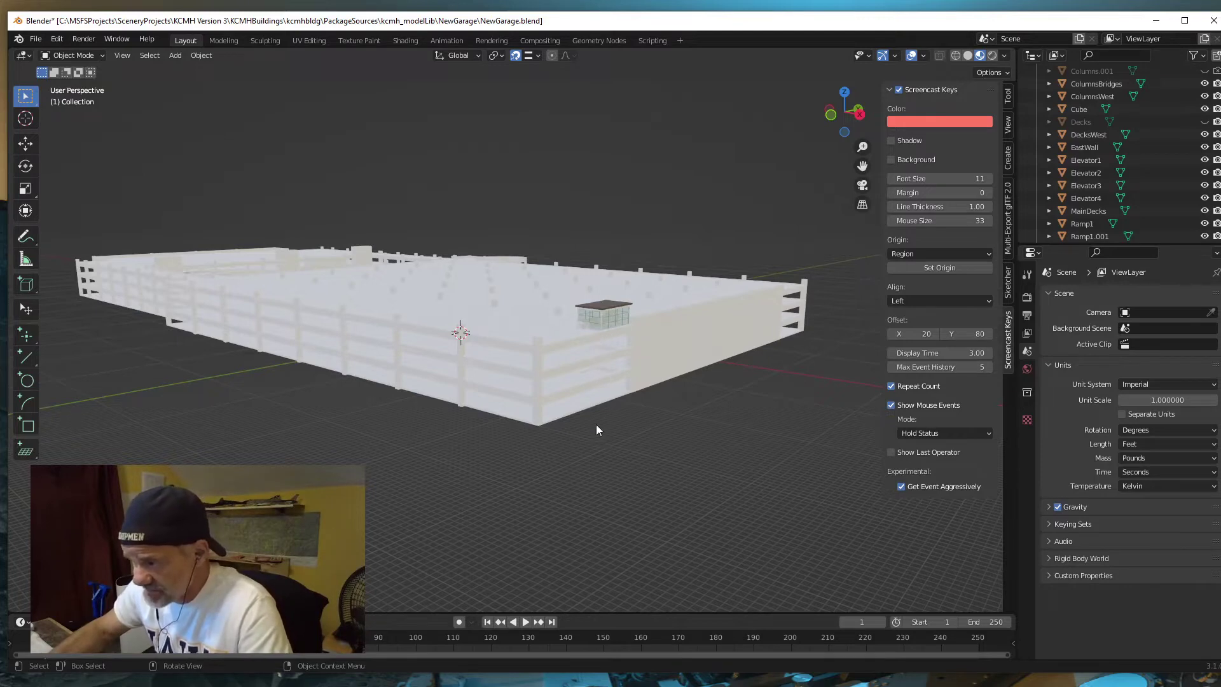
scroll(433, 422, "up", 6)
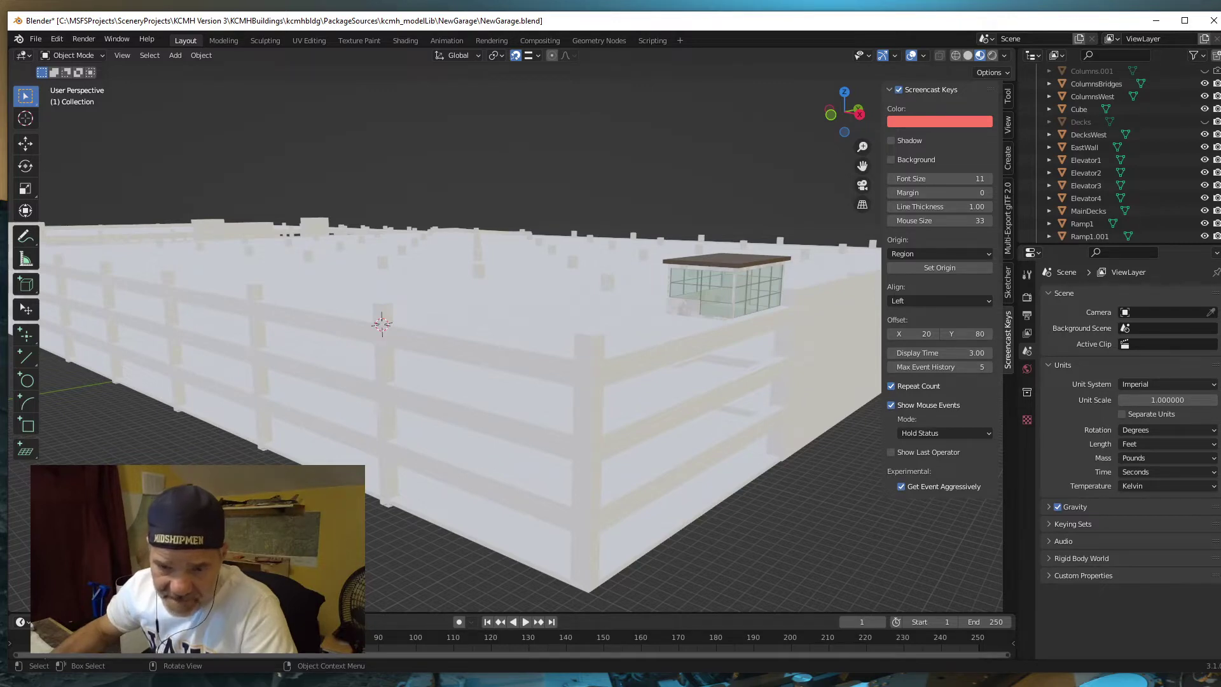
key("alt+Tab")
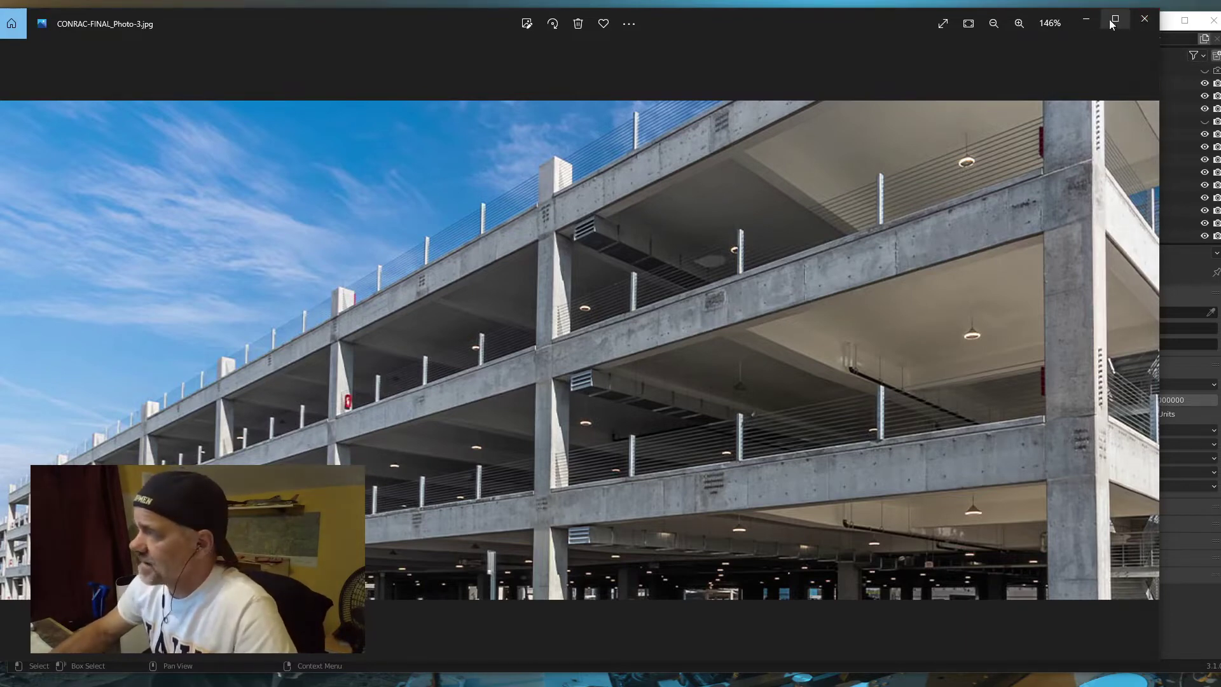
- Dismiss the reference photo and orbit back onto the garage railing in Blender
left_click(1087, 23)
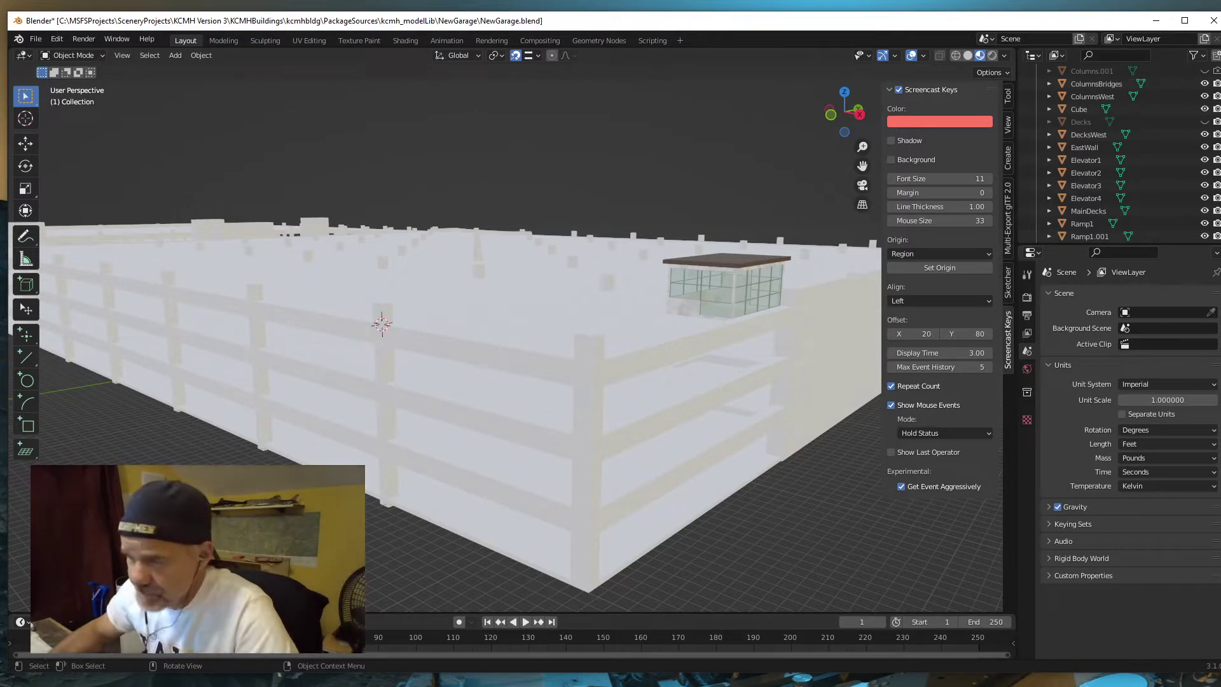
middle_click_drag(449, 450, 473, 434)
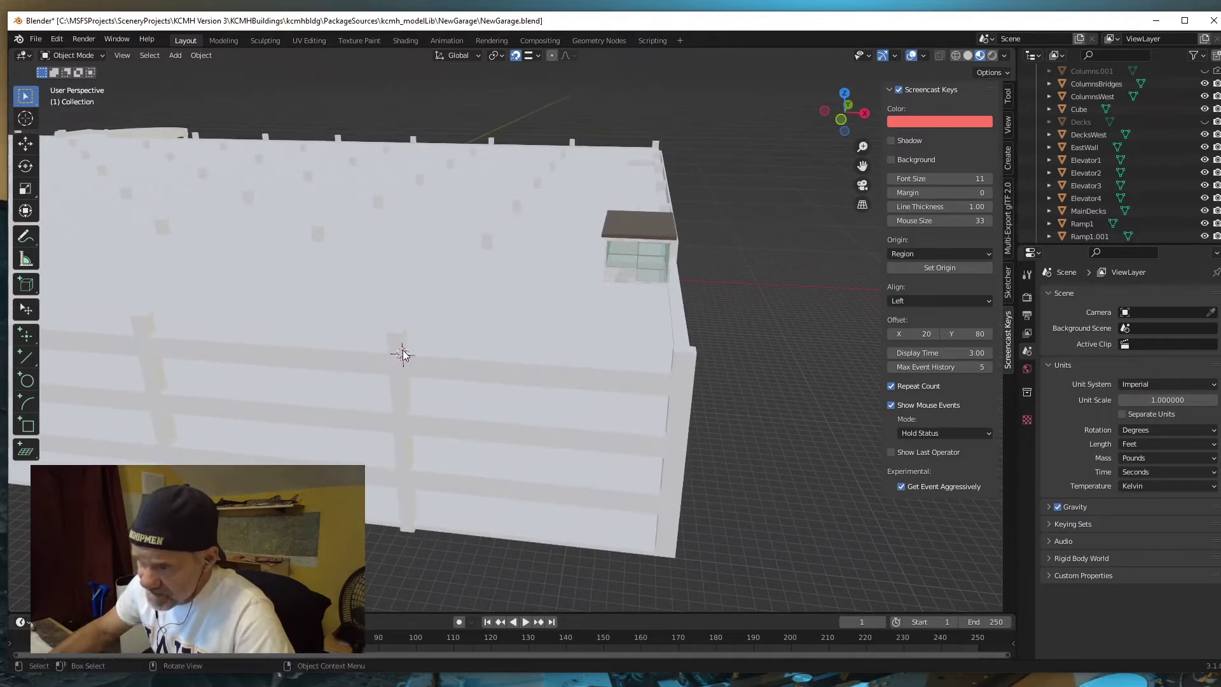
- Select MainDecks, inspect its rail geometry in Edit Mode, then return to Object Mode
left_click(467, 368)
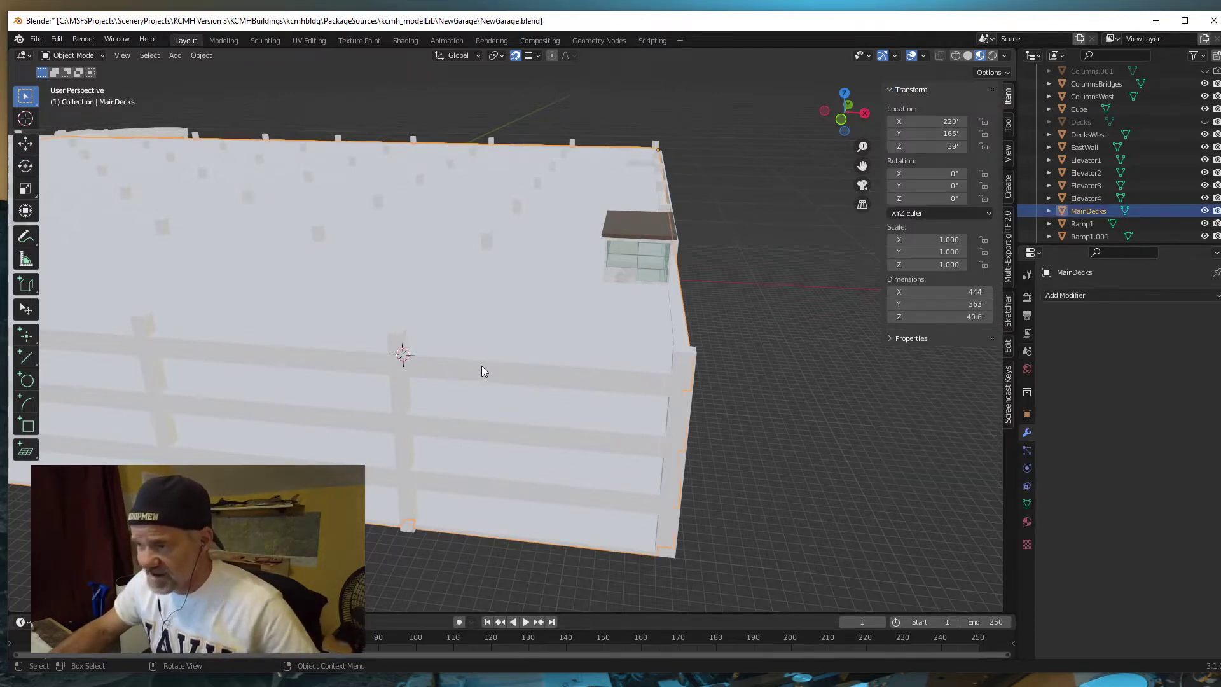
key("Tab")
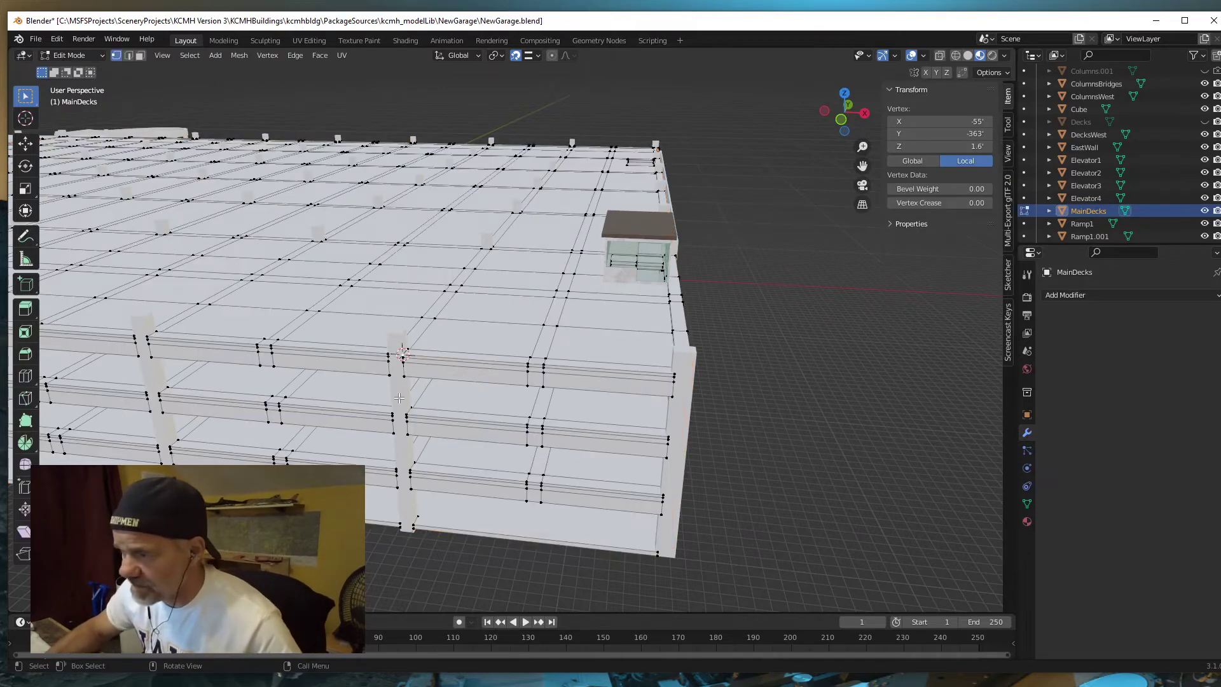
scroll(407, 393, "up", 5)
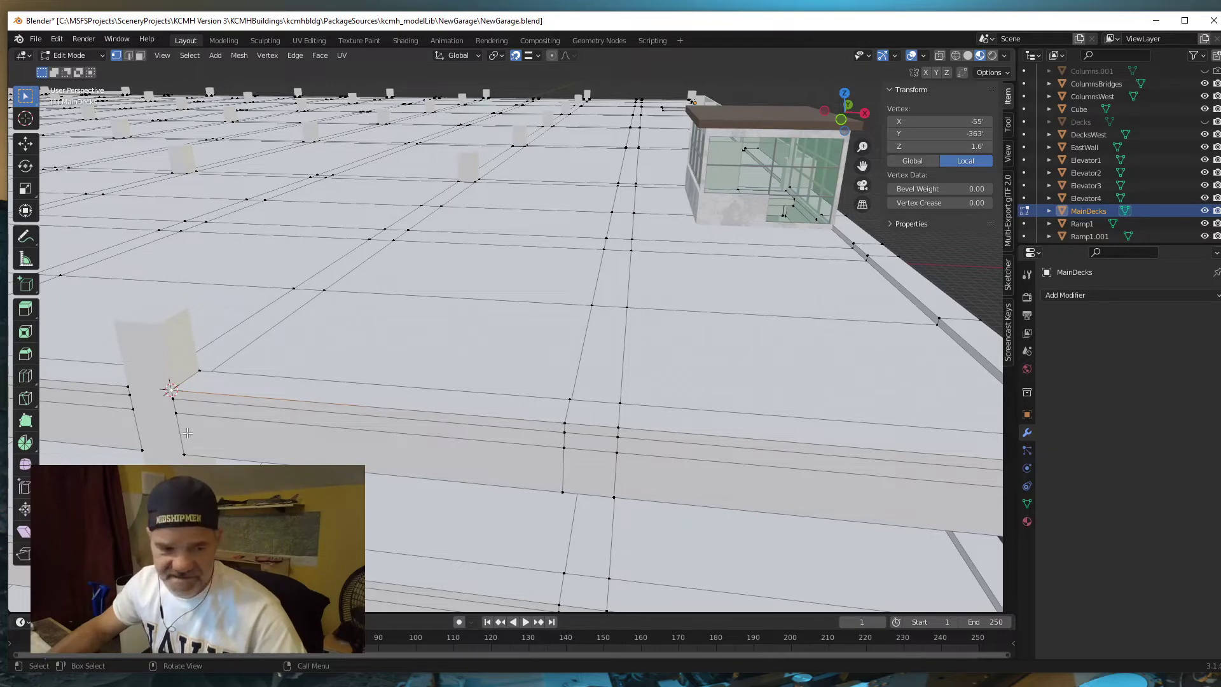
key("Tab")
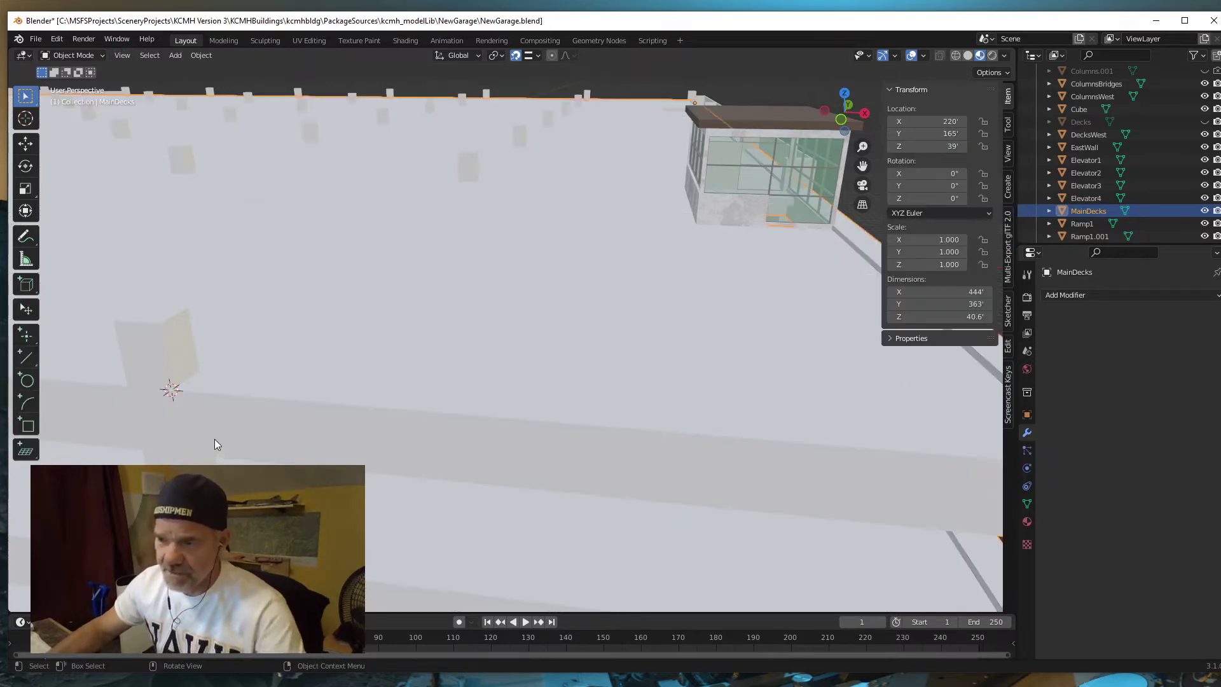
middle_click_drag(223, 456, 227, 451)
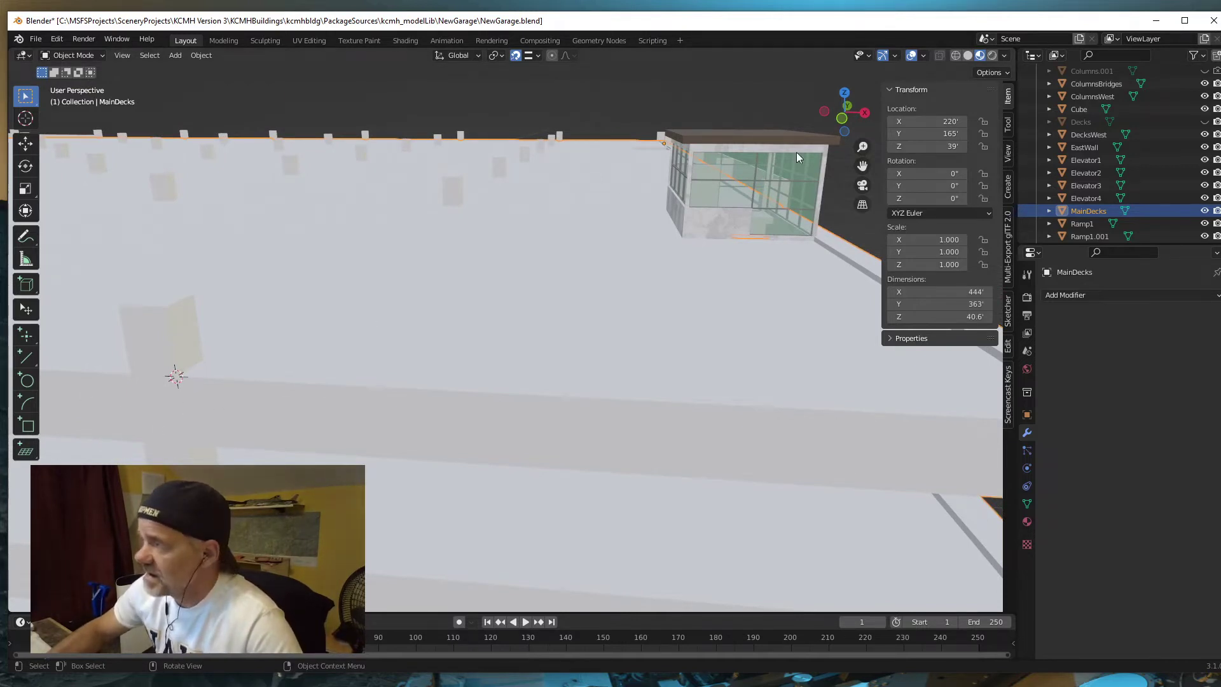
- Switch the viewport to Solid shading and deselect MainDecks
left_click(967, 56)
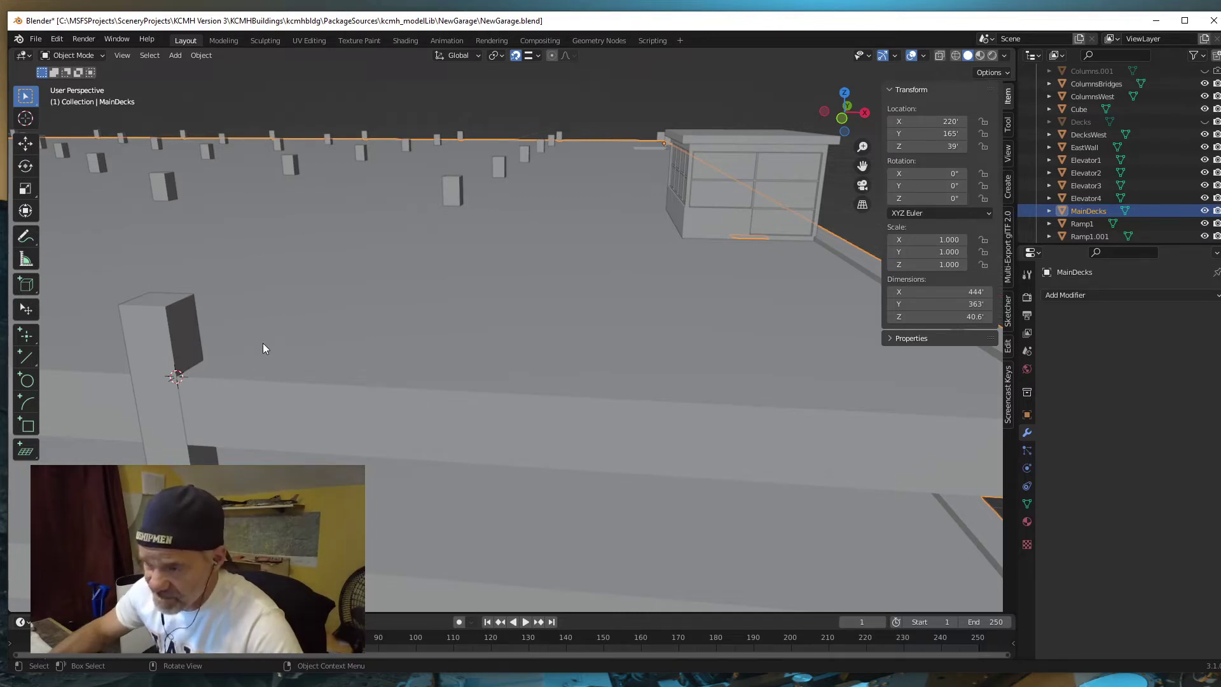
scroll(302, 444, "down", 2)
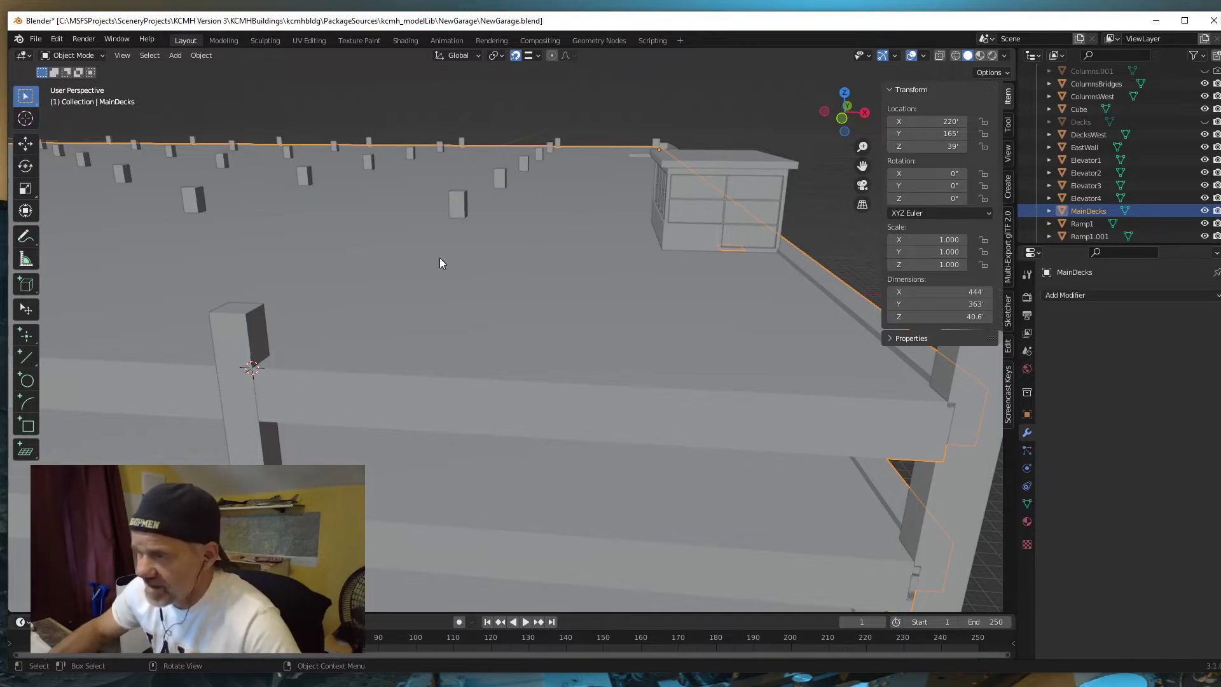
left_click(597, 97)
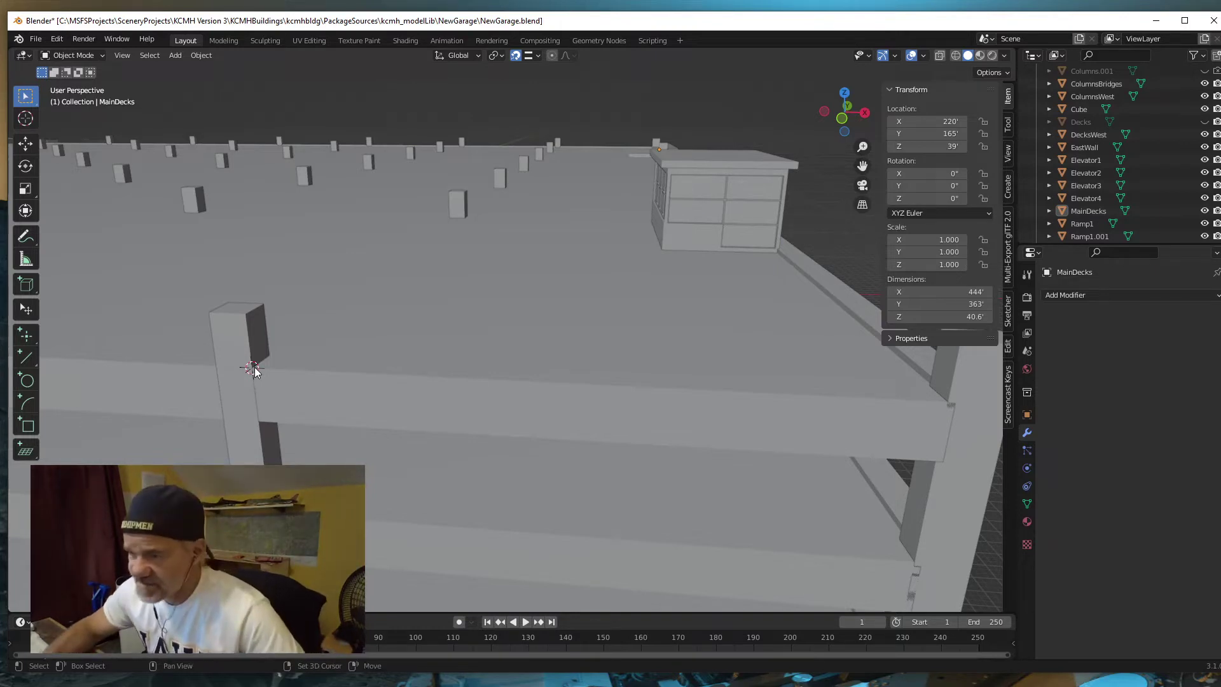
- Add a new cube mesh at the 3D cursor
key("shift+a")
mouse_move(254, 369)
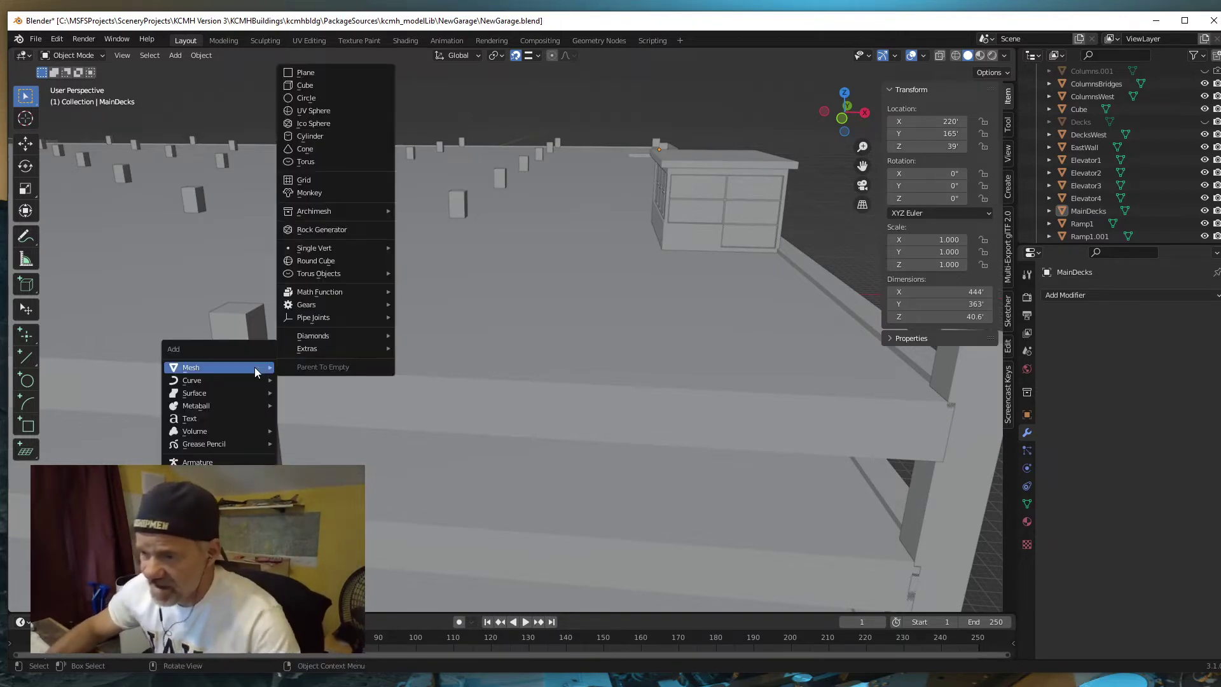
left_click(311, 84)
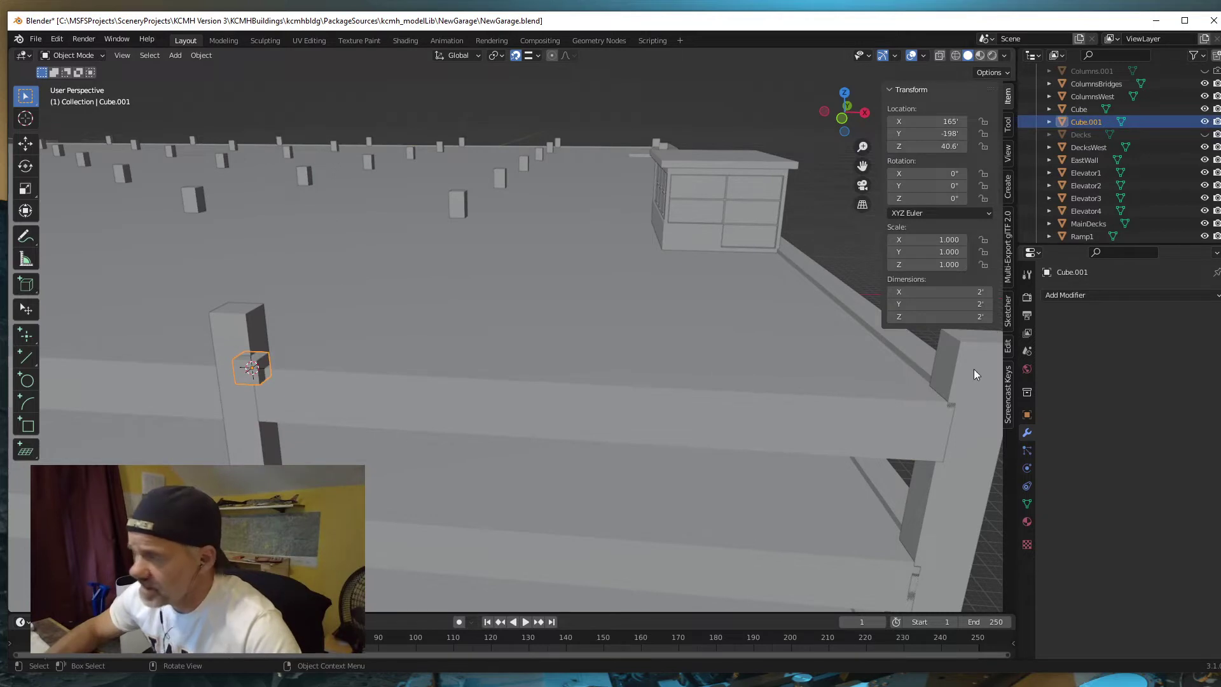
- Set the cube's dimensions to 0.32 × 0.32 × 4 ft in the N-panel
left_click(960, 292)
key("BackSpace")
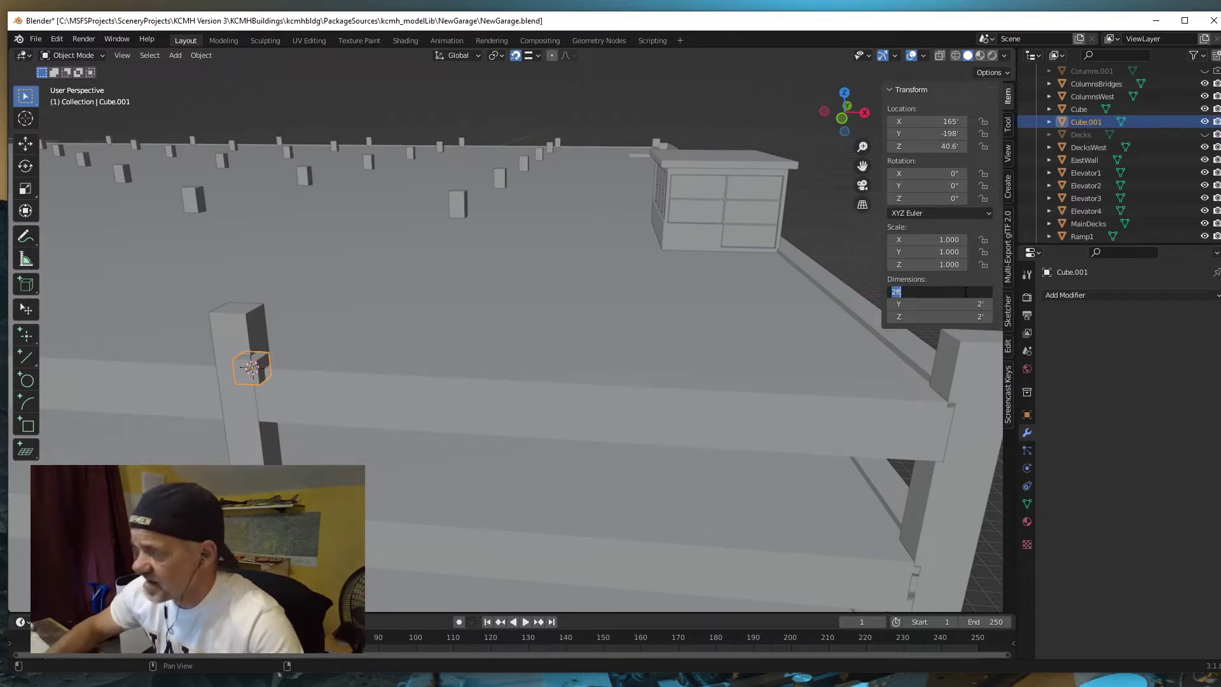
type(".32")
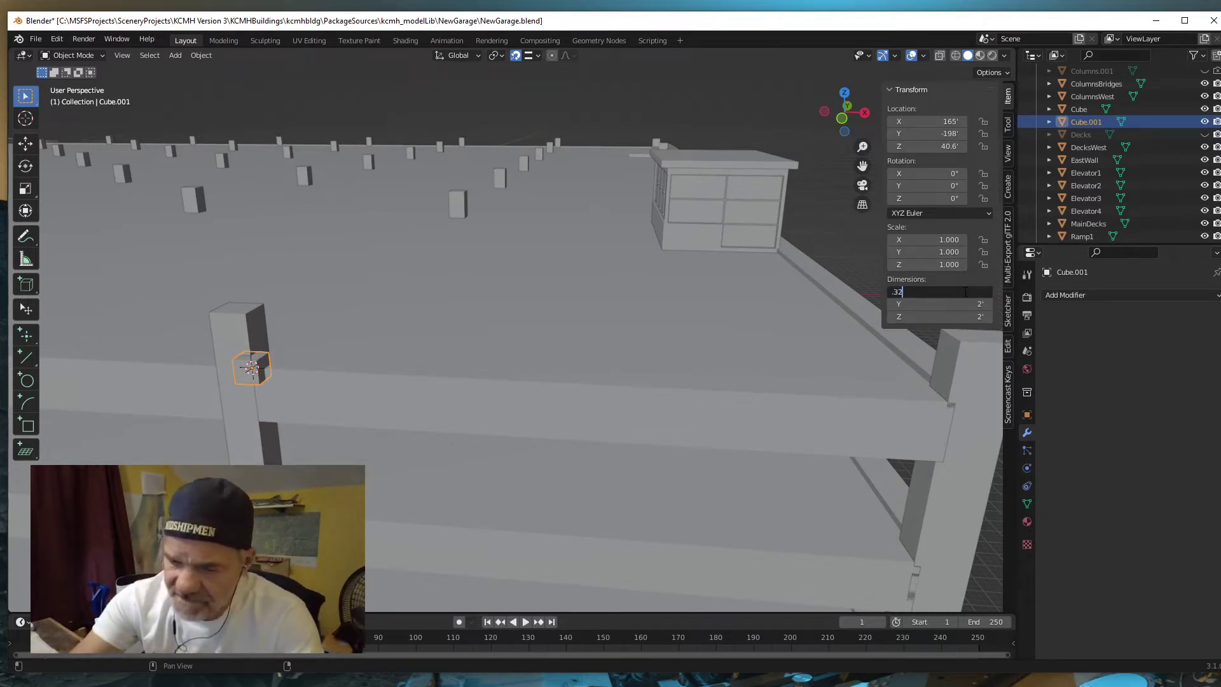
key("Return")
left_click(967, 303)
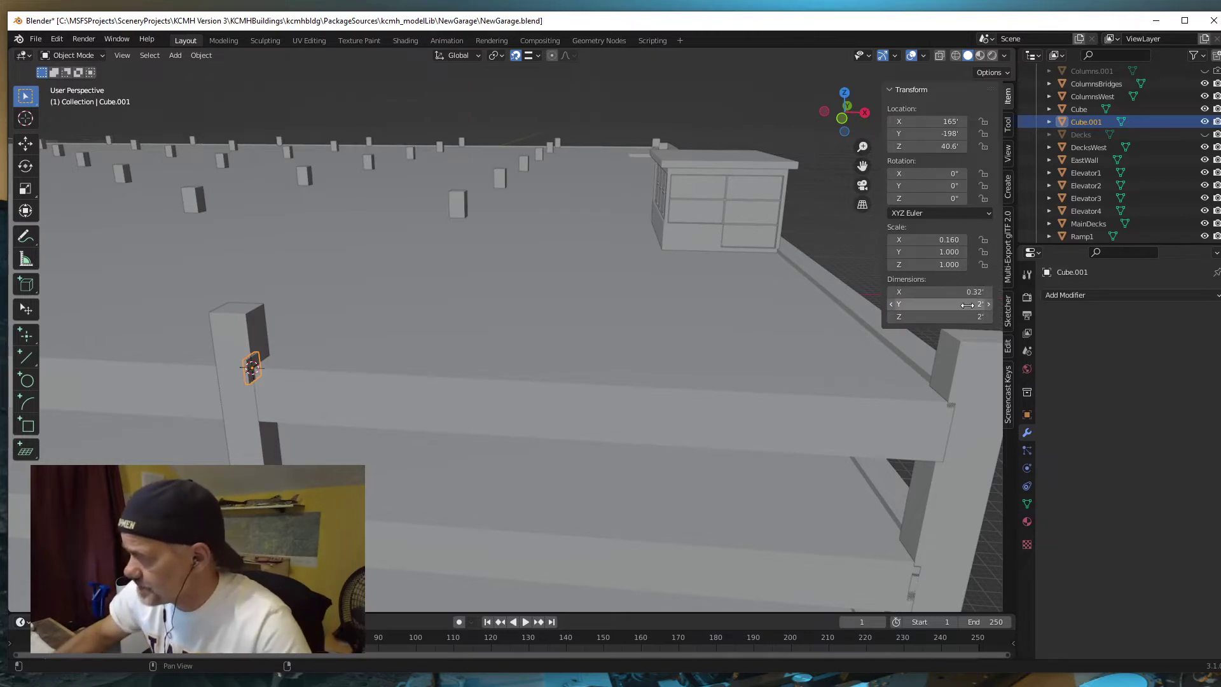
key("BackSpace")
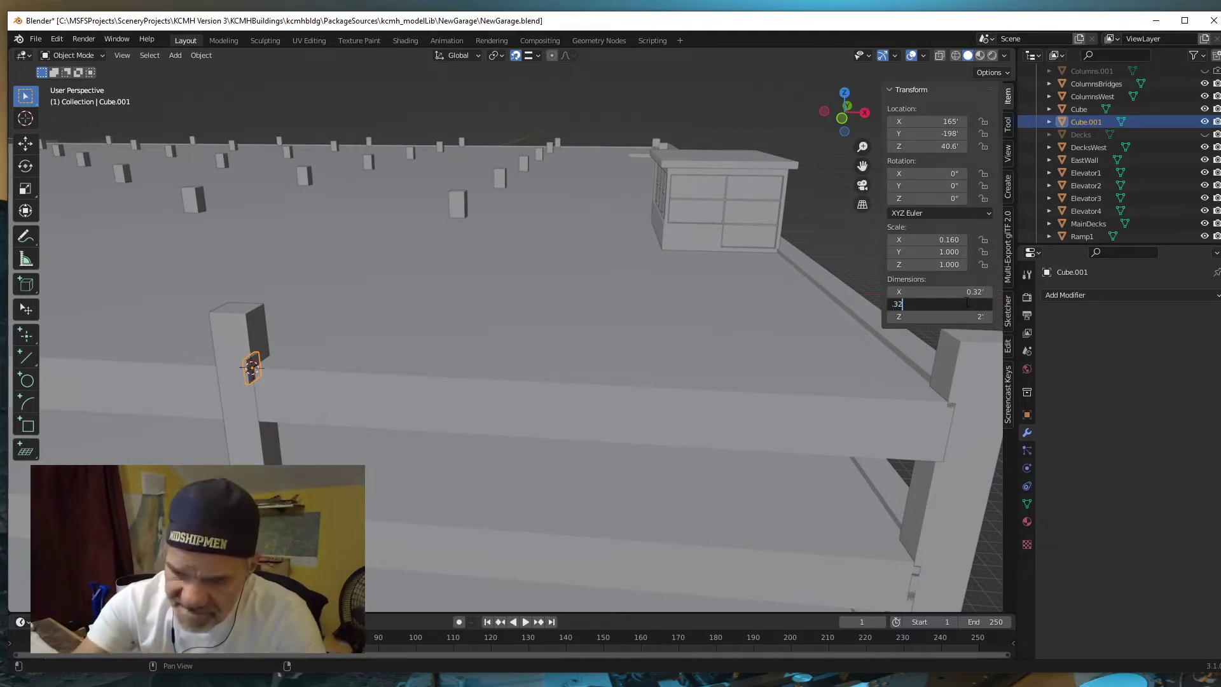
type(".32")
key("Return")
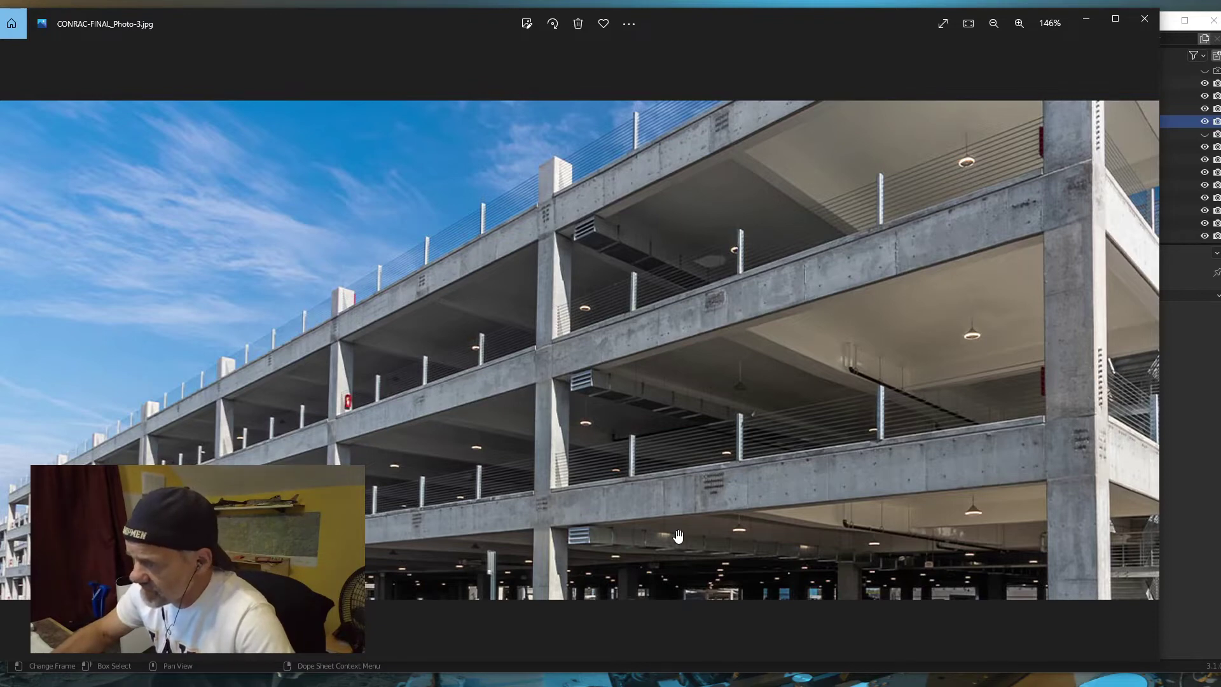
left_click(1088, 23)
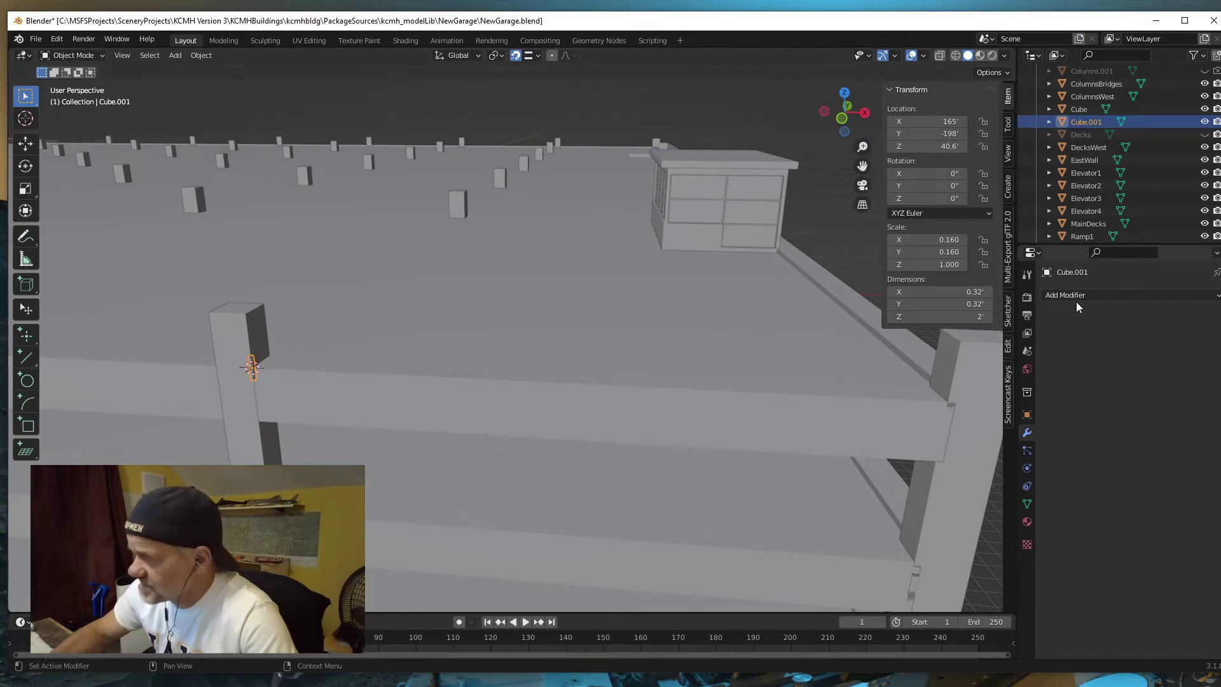
left_click(957, 317)
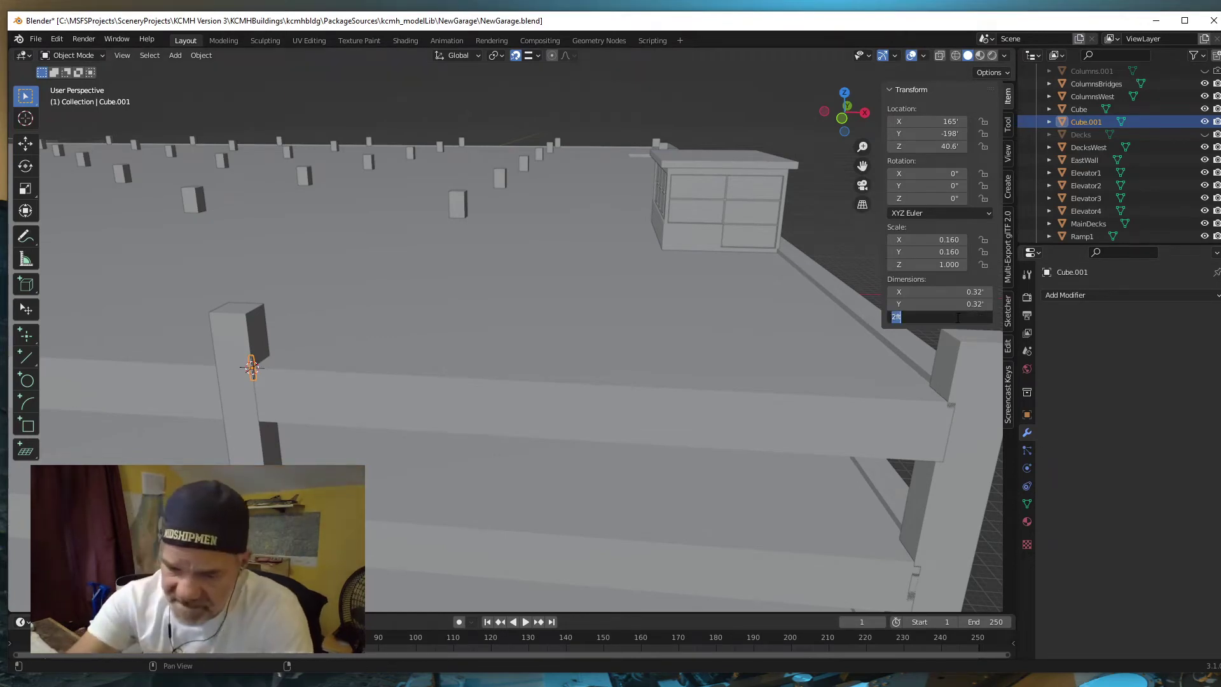
type("4")
key("Return")
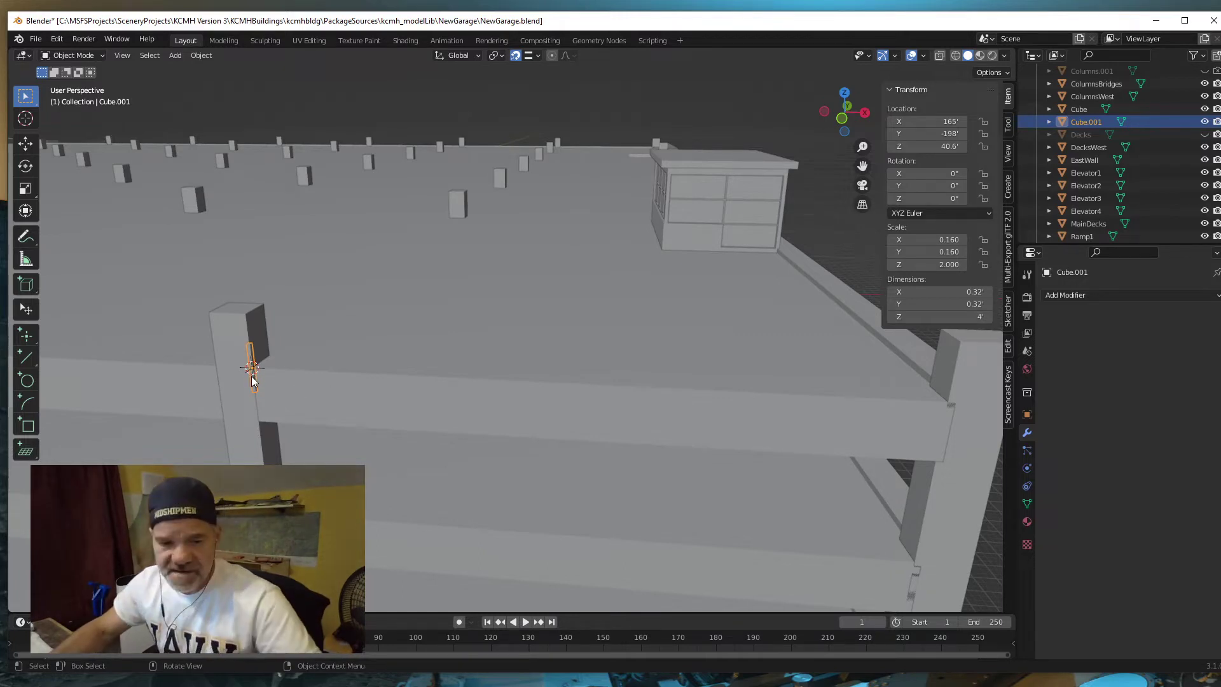
- Raise the post 2 ft along Z to Z 42.6 ft and frame it in view
key("g")
key("z")
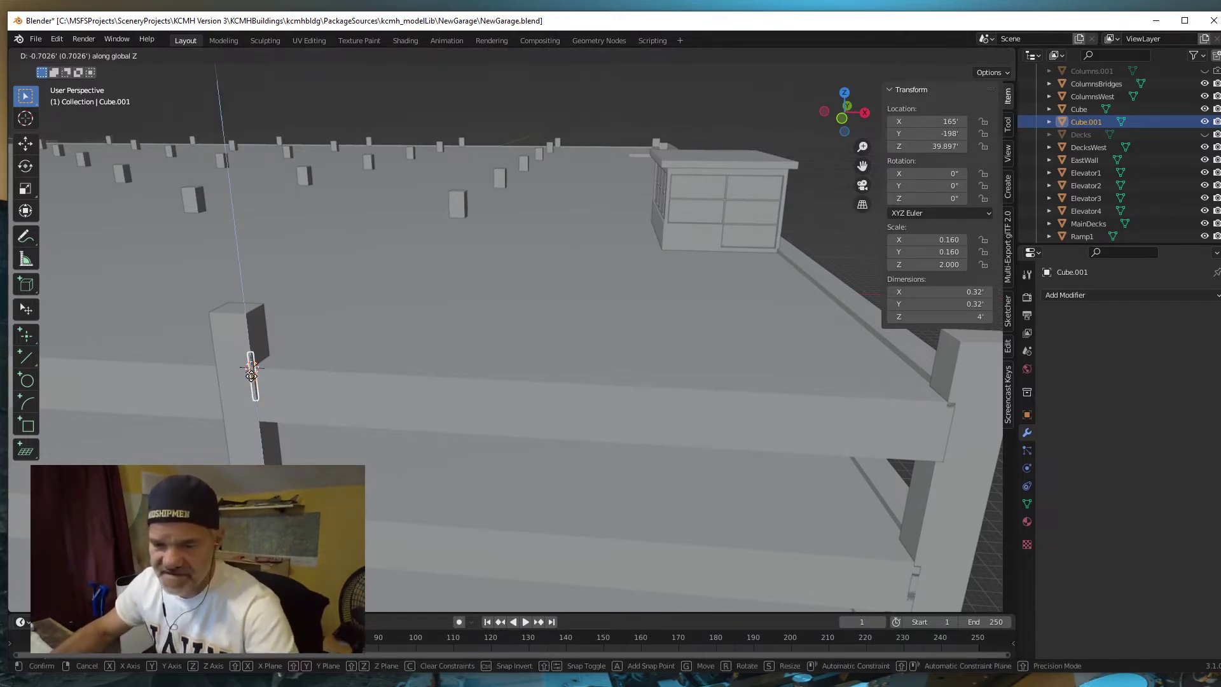
key("2")
key("Return")
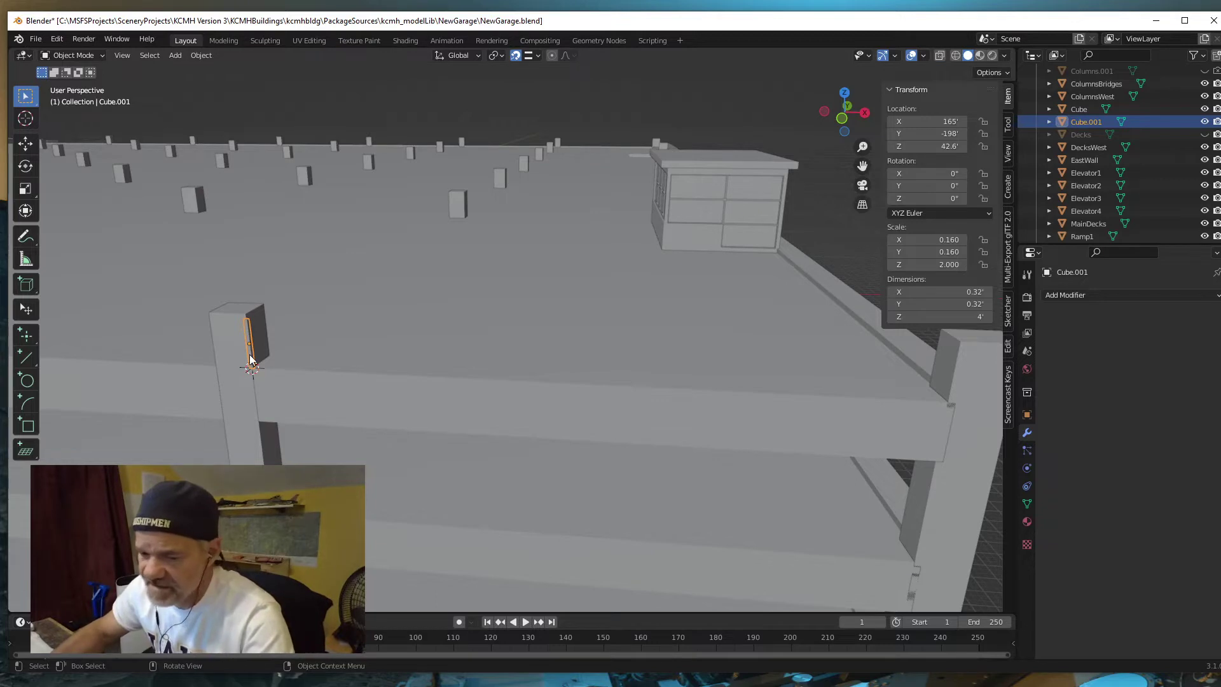
key("KP_Decimal")
- Nudge the post 0.16 ft along Y to Y -197.84' against the column
scroll(495, 400, "down", 3)
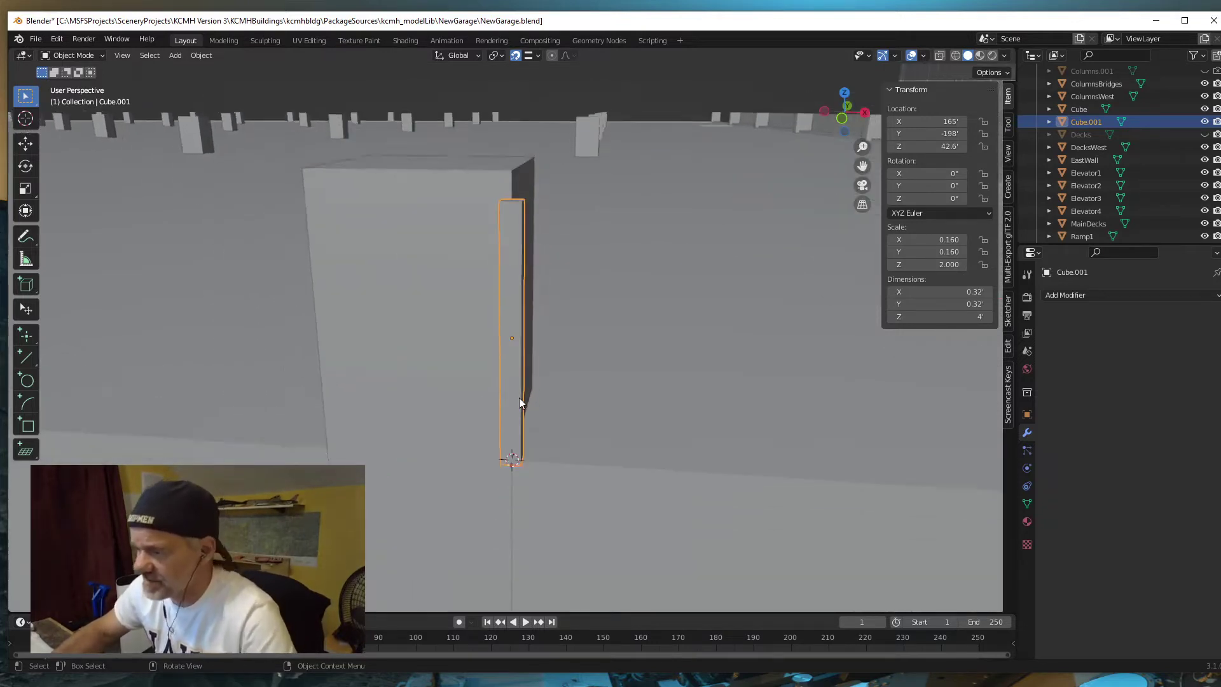
middle_click_drag(676, 452, 639, 478)
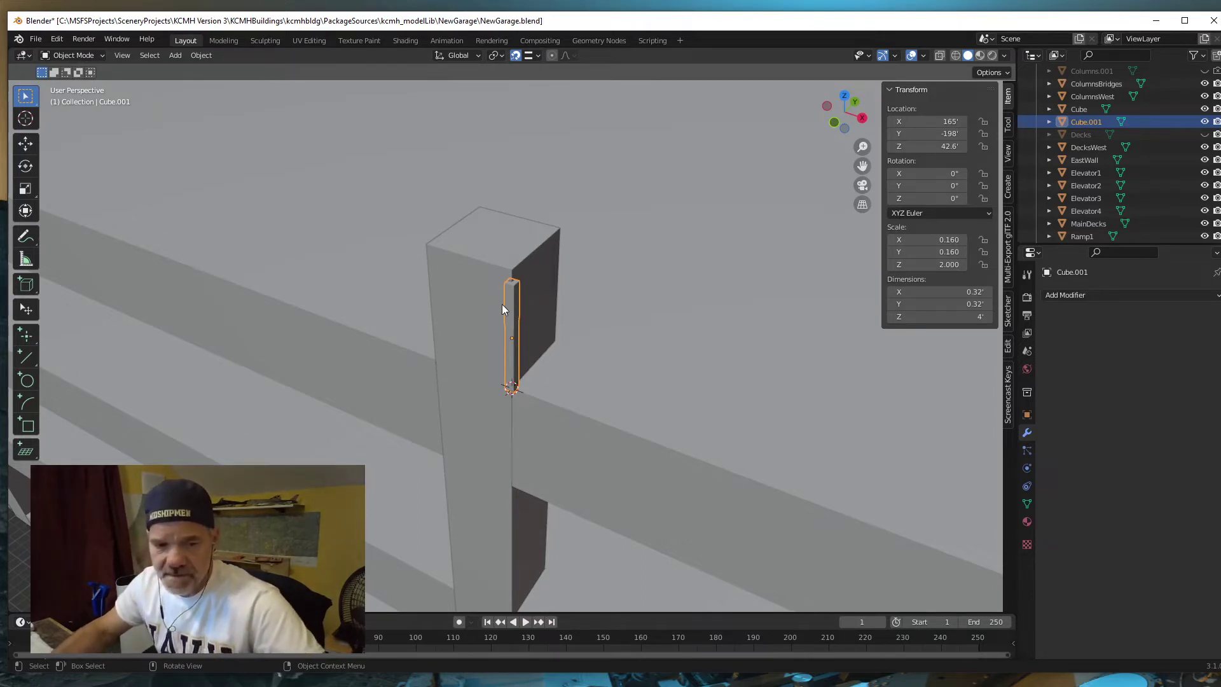
key("g")
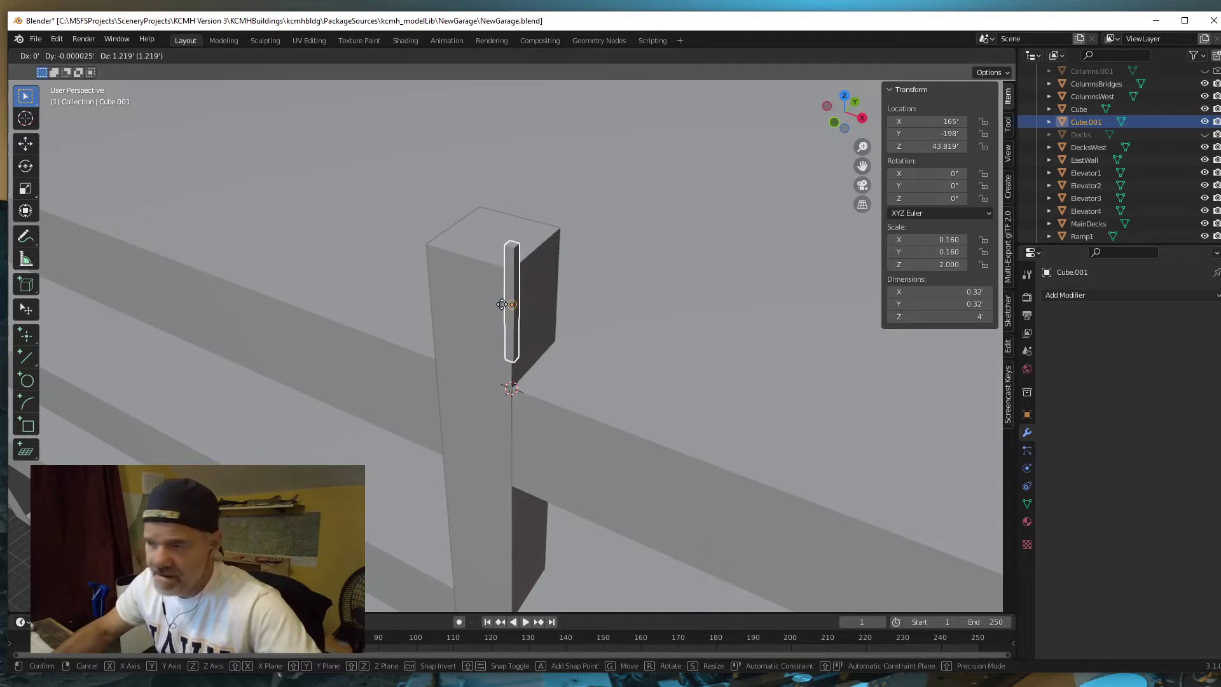
type("y.16")
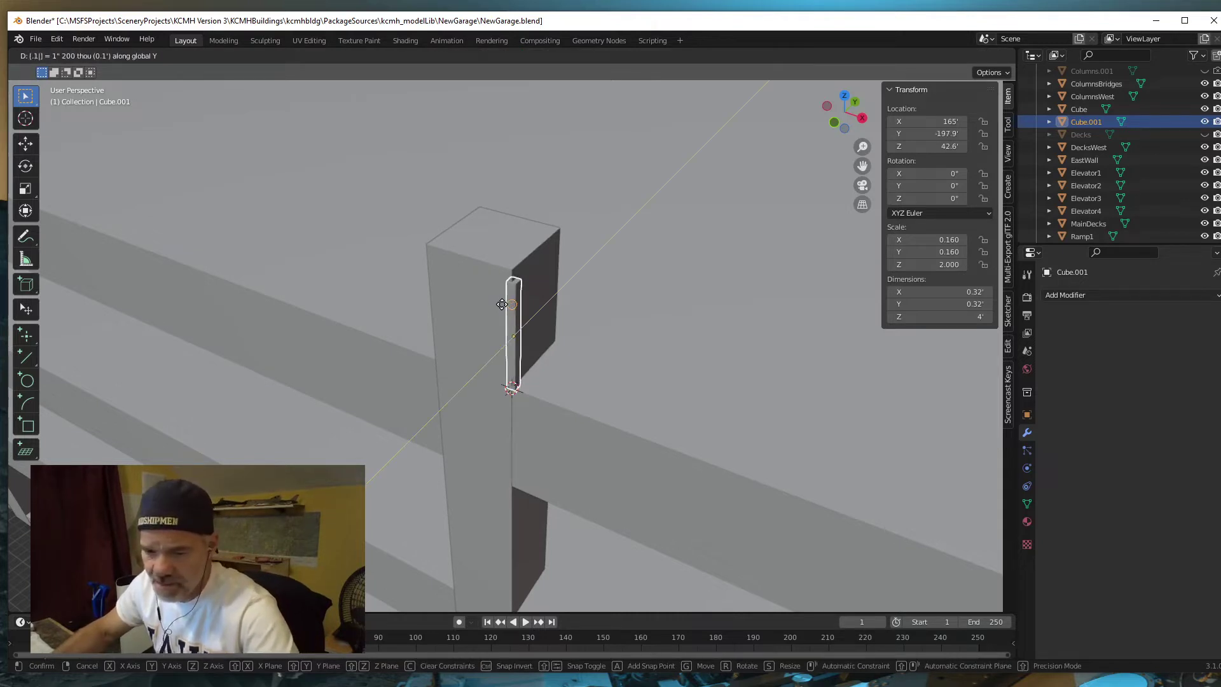
key("Return")
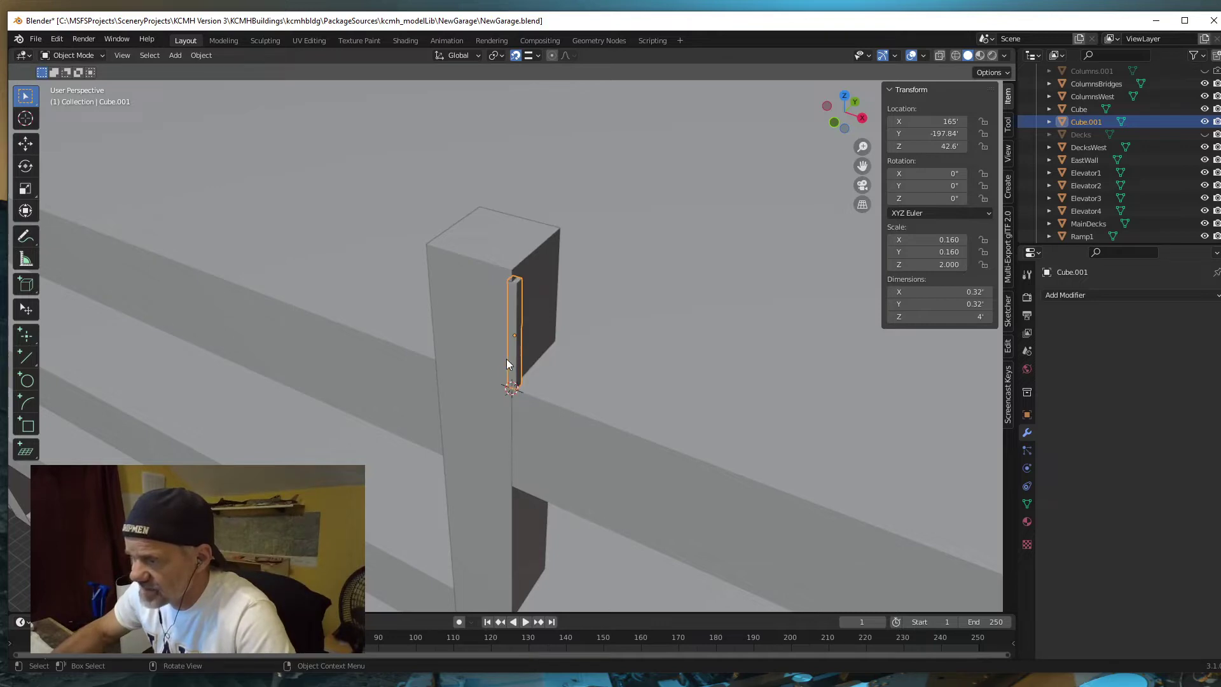
- Glance at the reference photo, then orbit and pan to view the railing beams
middle_click_drag(503, 413, 497, 414)
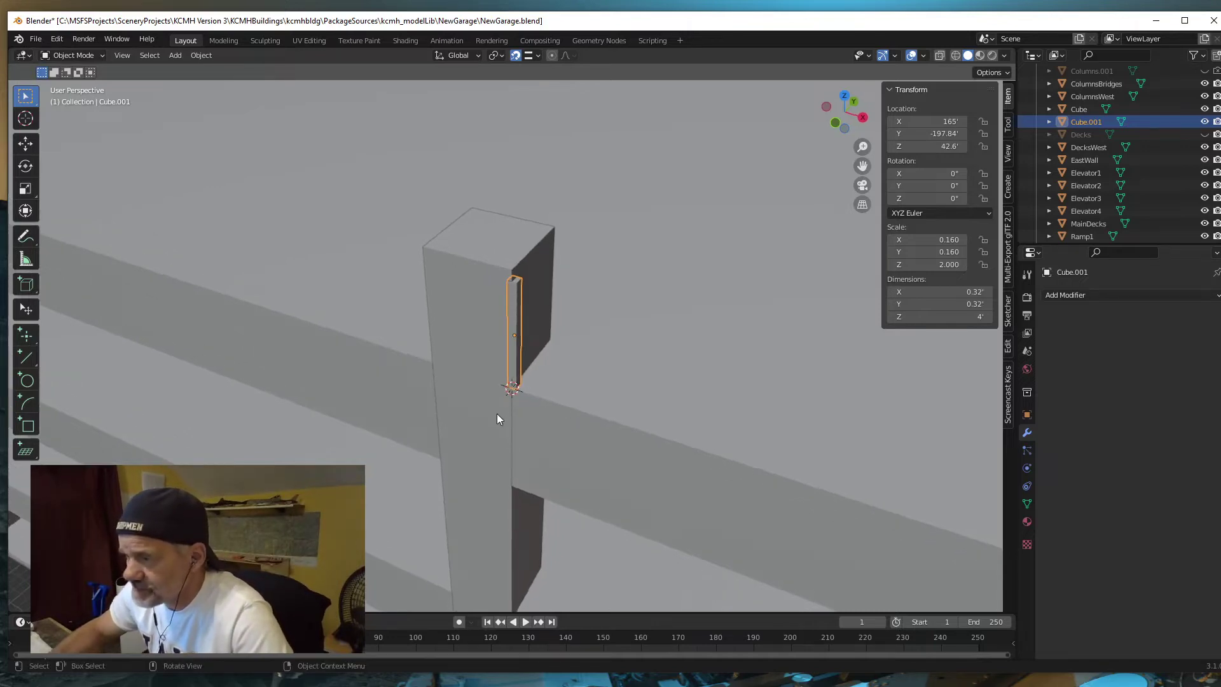
key("alt+Tab")
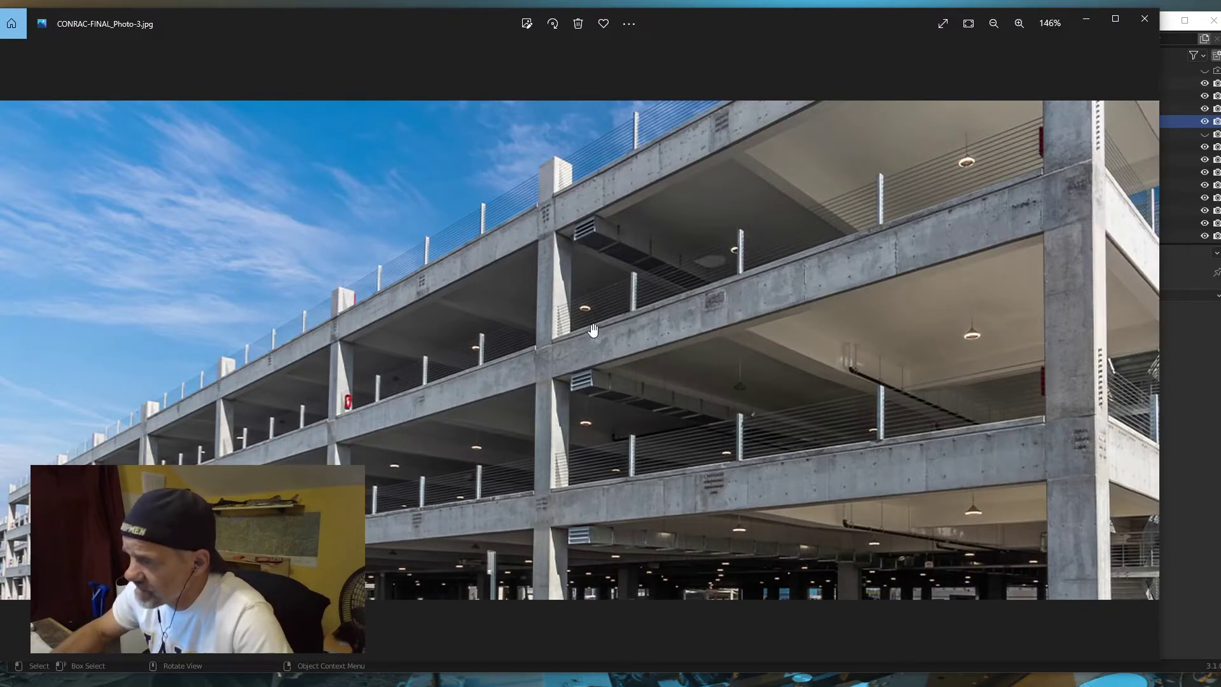
left_click(1085, 23)
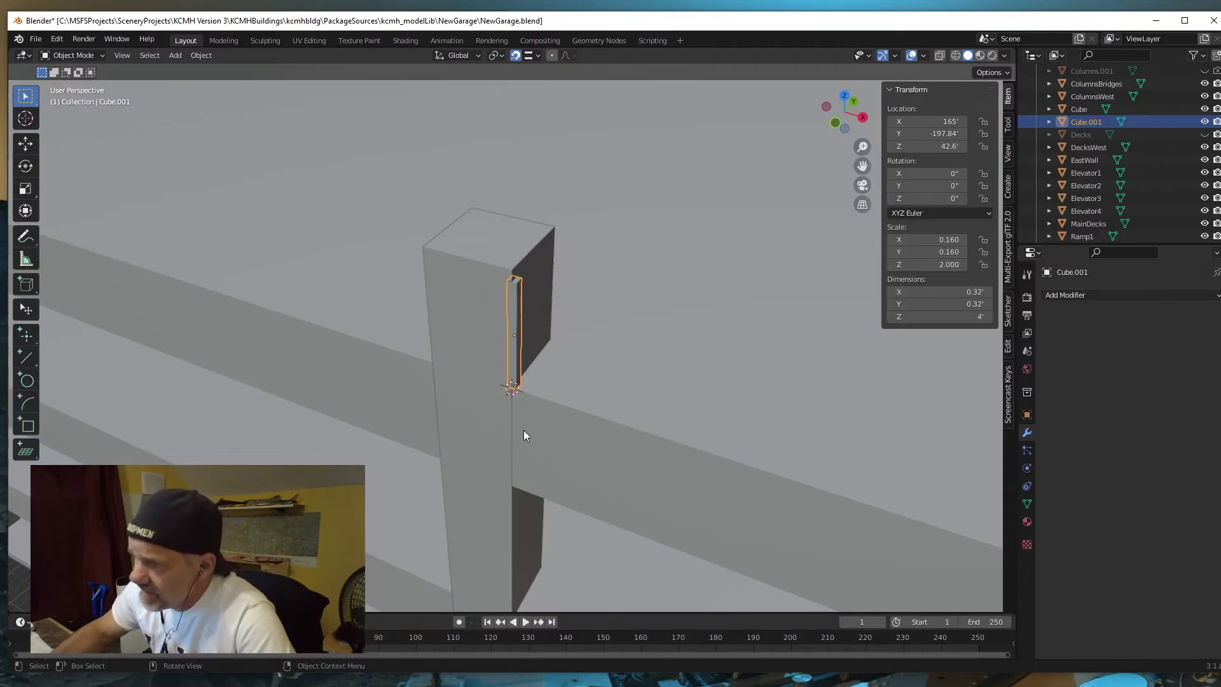
middle_click_drag(515, 361, 539, 458)
scroll(539, 457, "down", 4)
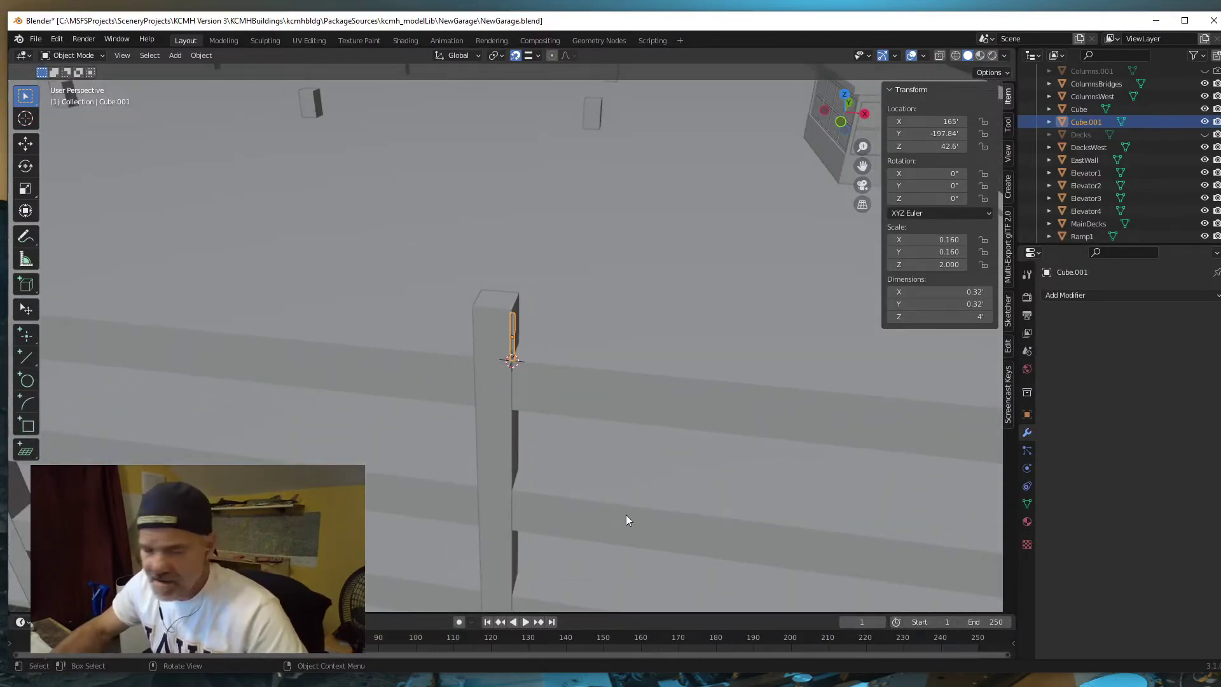
middle_click_drag(625, 520, 75, 361, "shift")
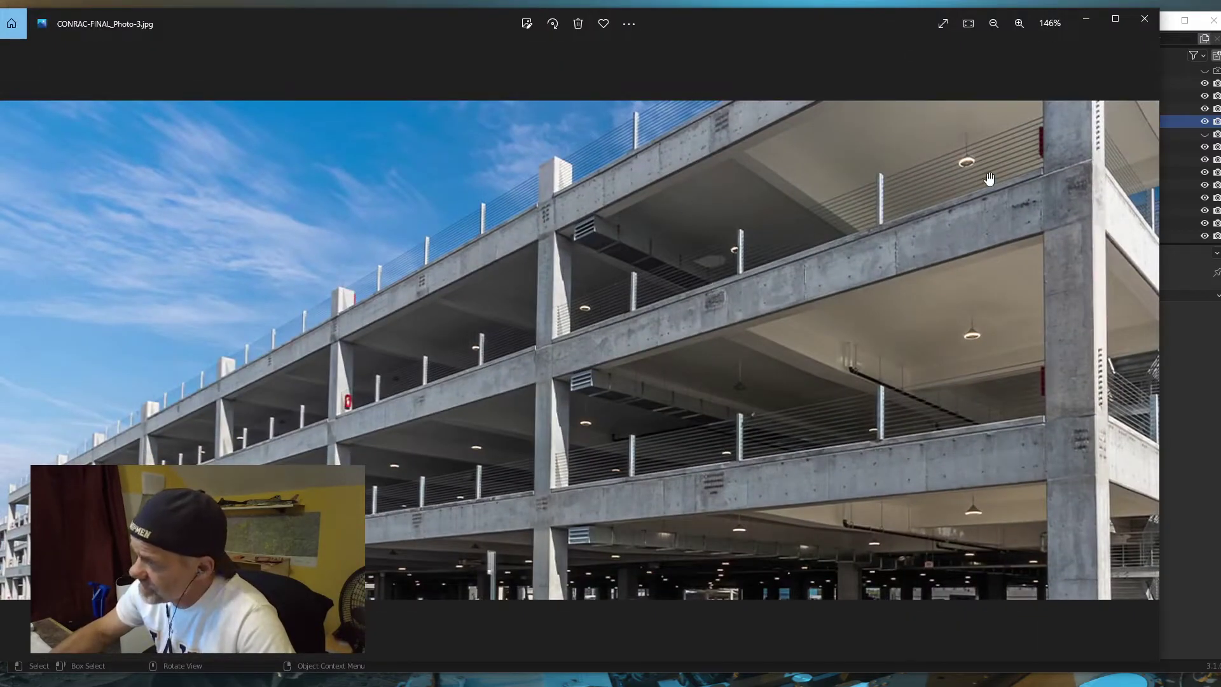
- Minimize the reference photo and orbit the Blender view over the deck and post
left_click(1087, 18)
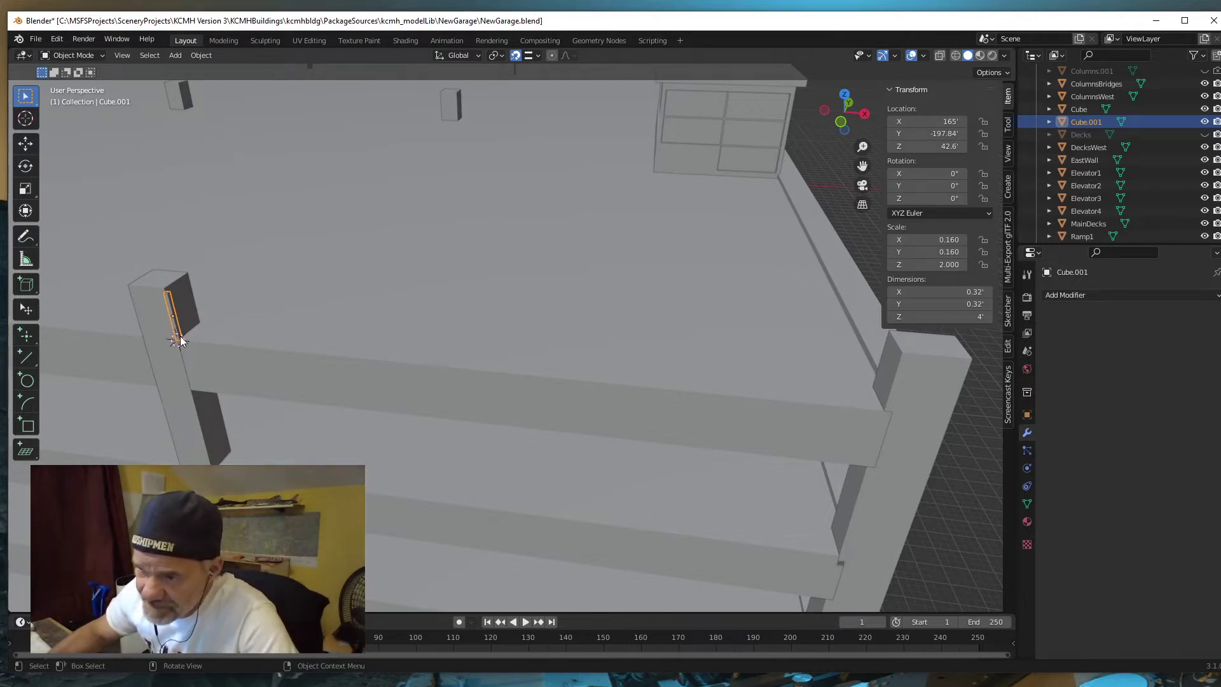
middle_click_drag(175, 348, 192, 345)
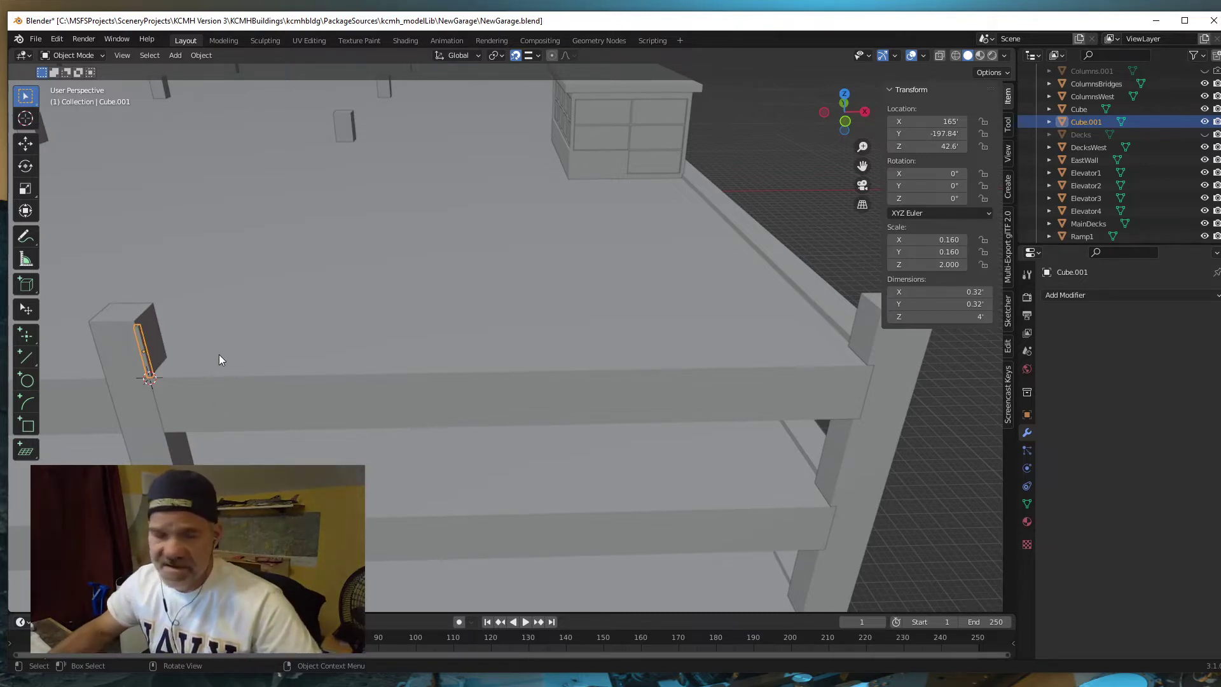
- In Edit Mode with X-ray on, duplicate the post mesh 13' along X
key("Tab")
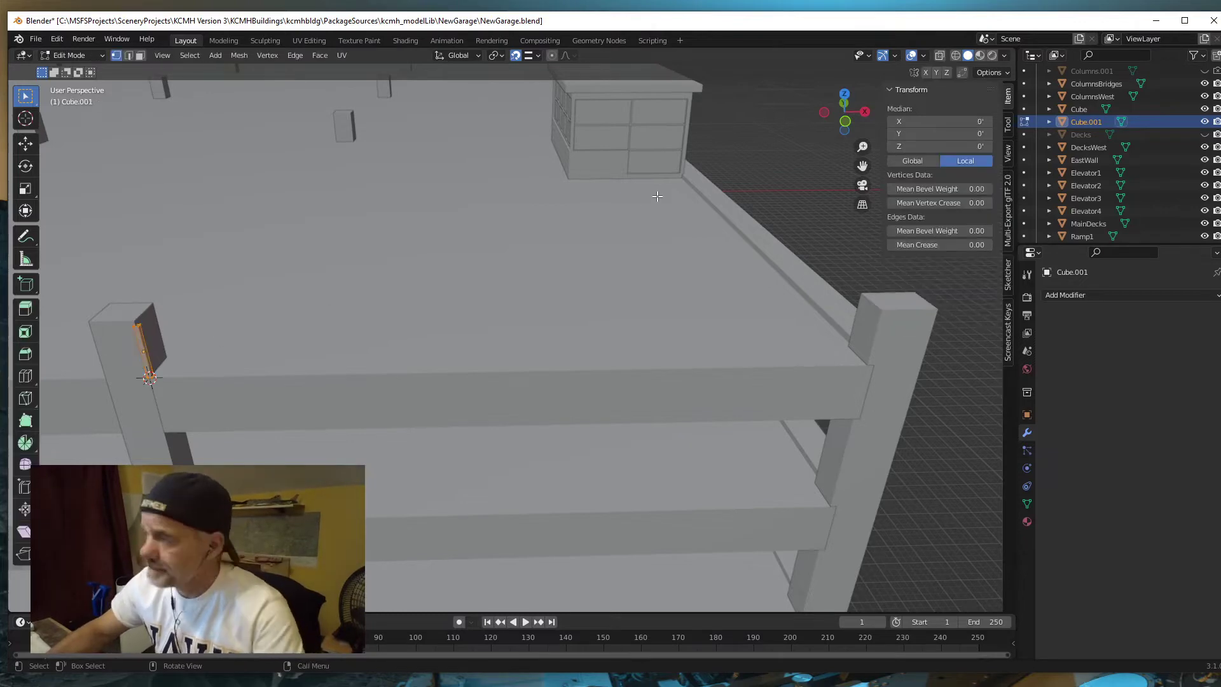
left_click(939, 55)
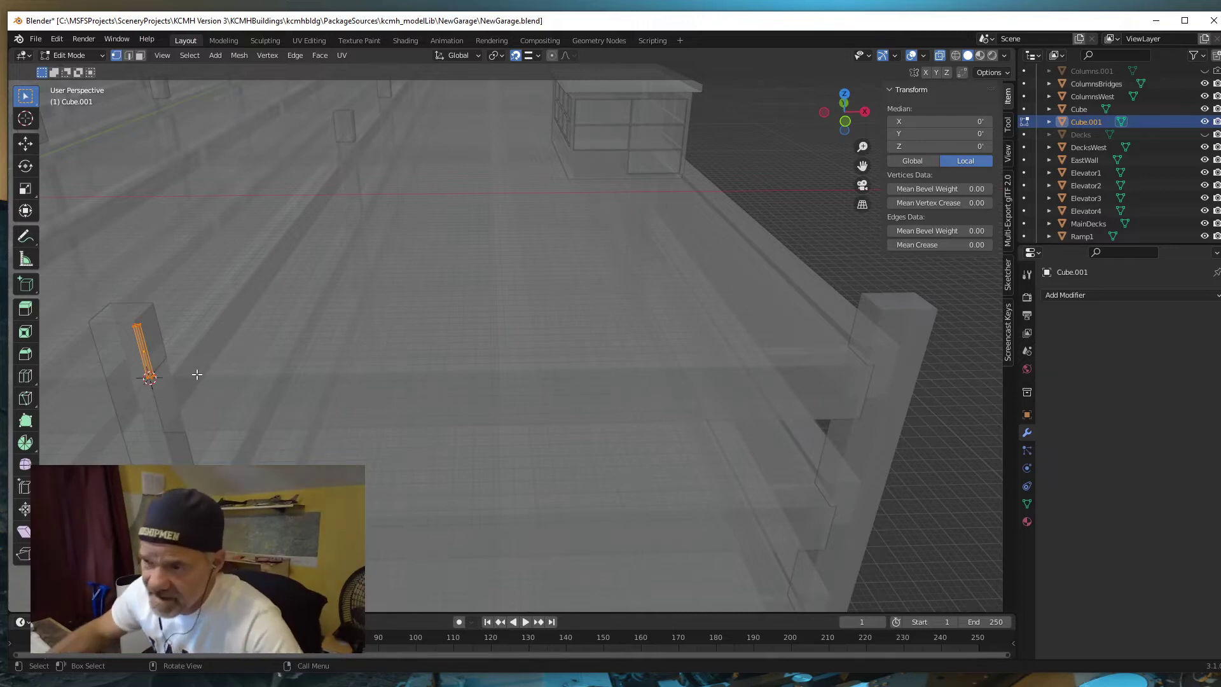
key("shift+d")
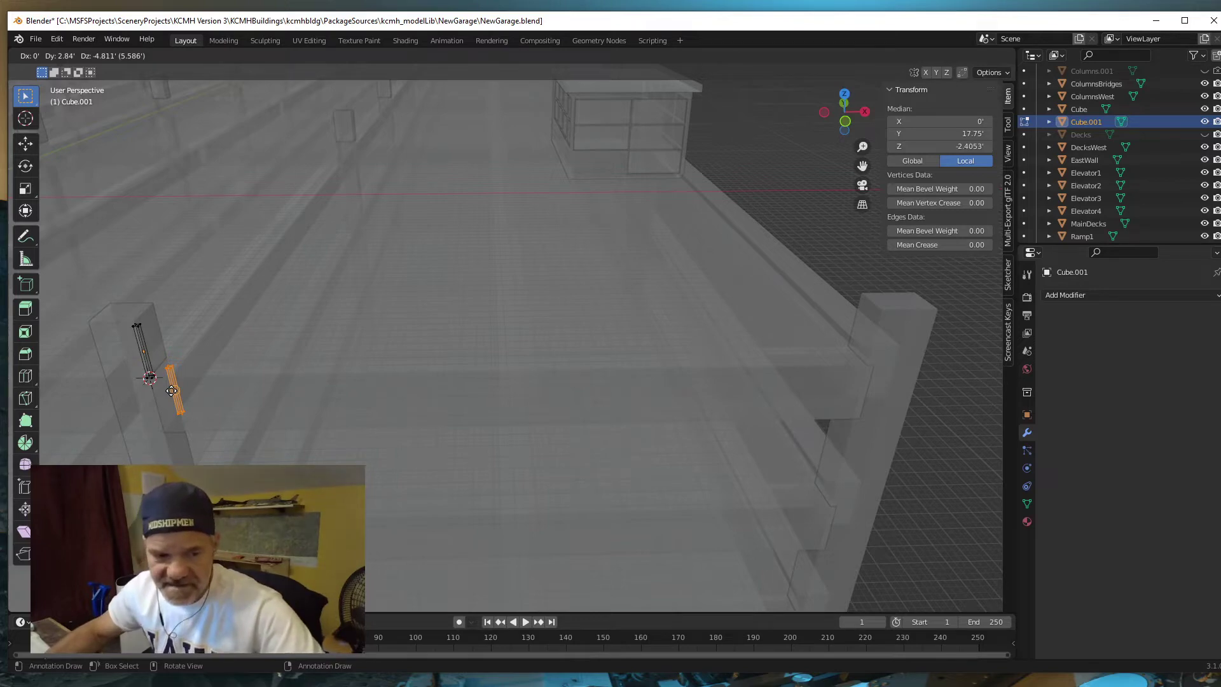
key("Escape")
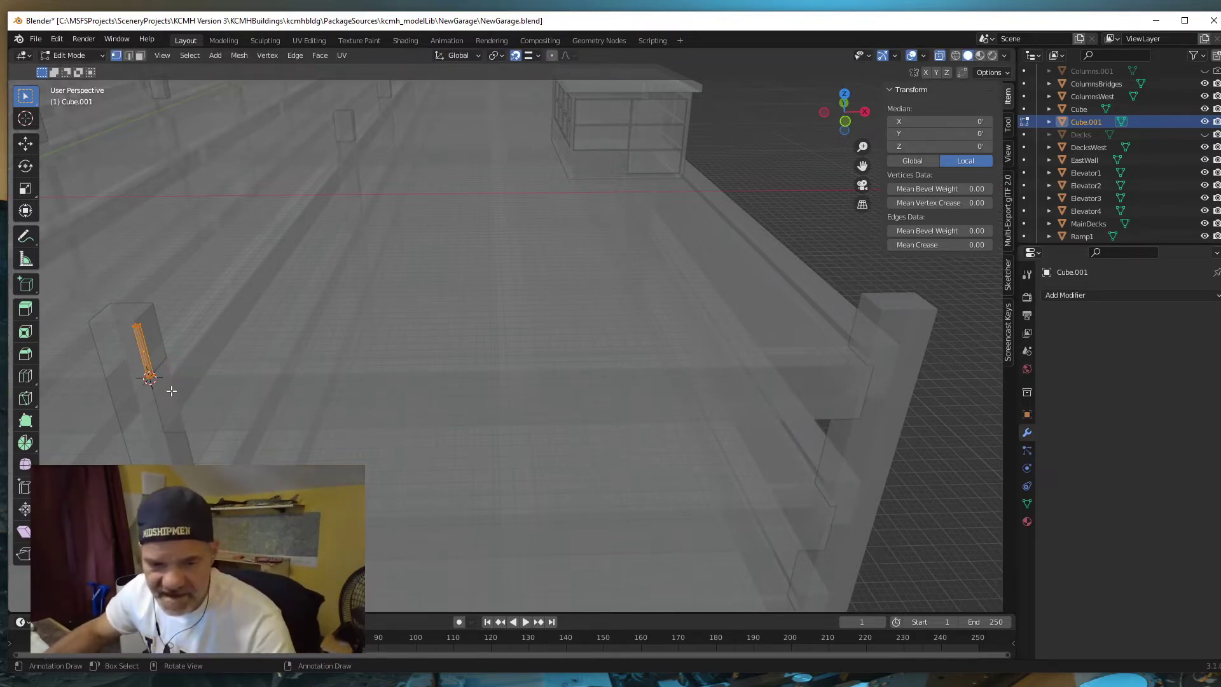
type("gx")
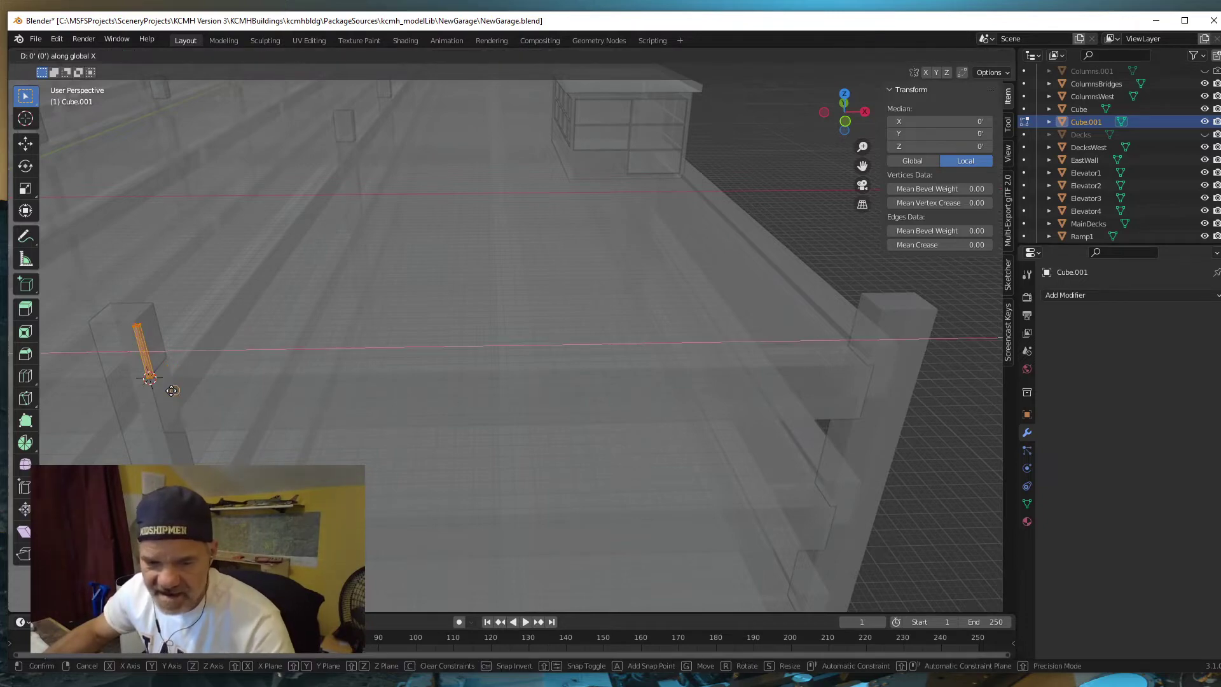
type("13")
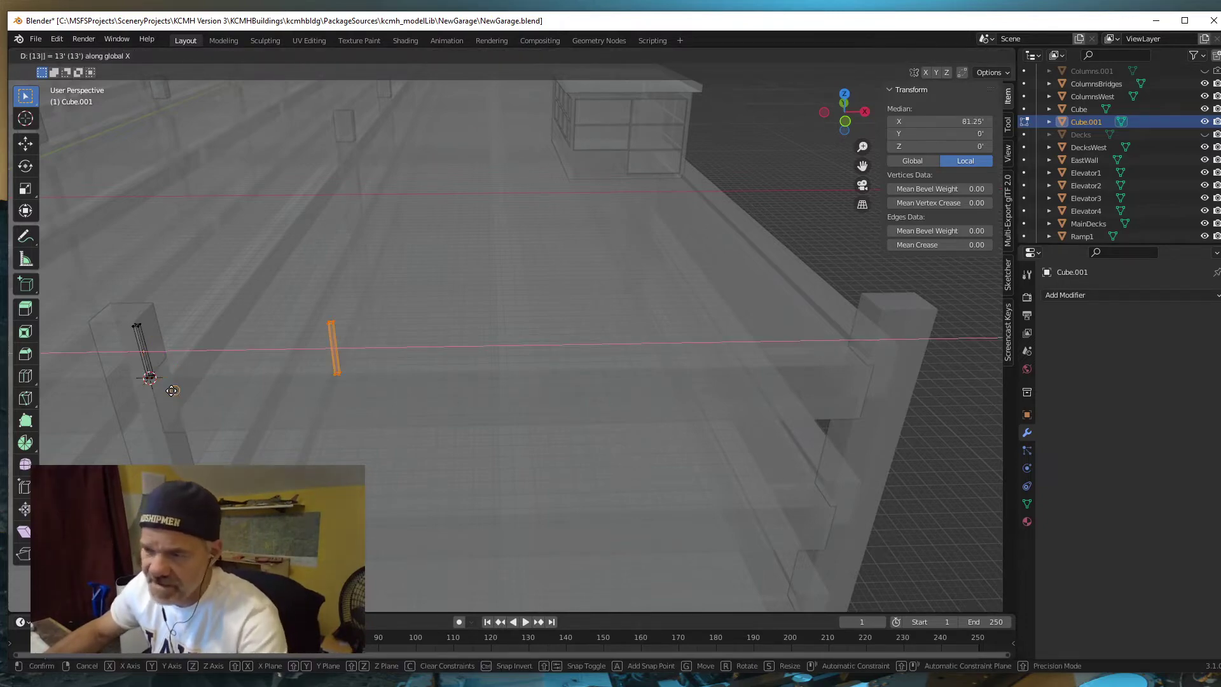
key("Return")
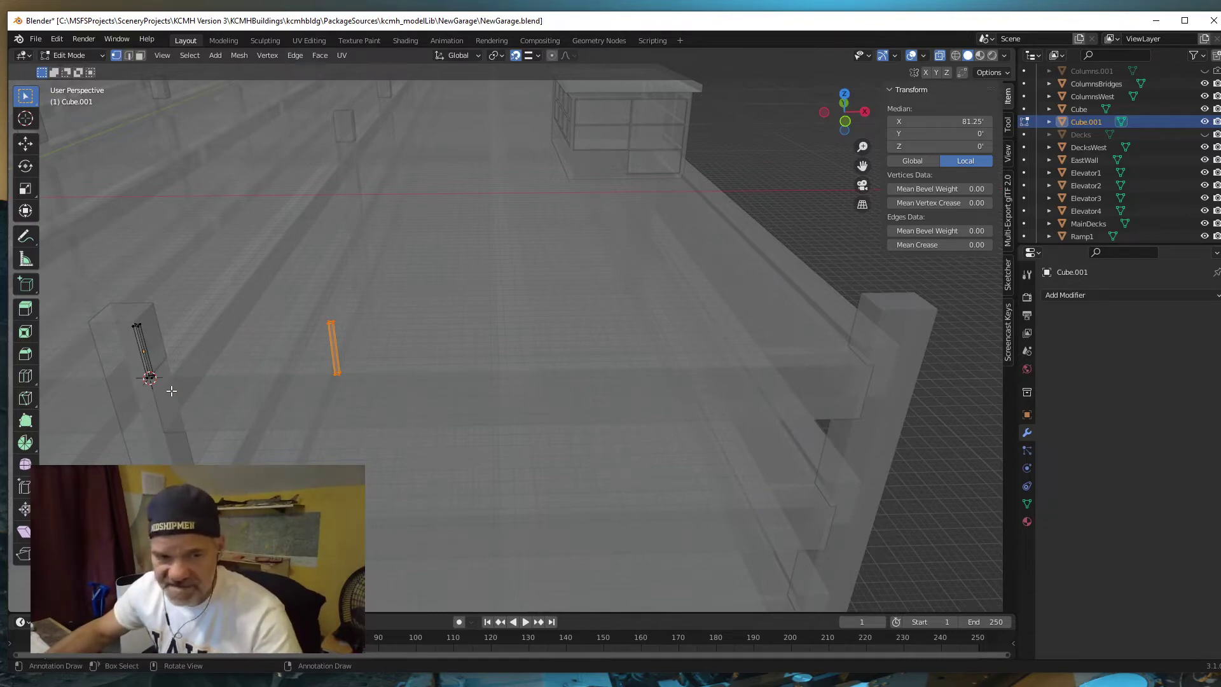
- Add another post copy 13' further along X, then pan and zoom to check the row
key("g")
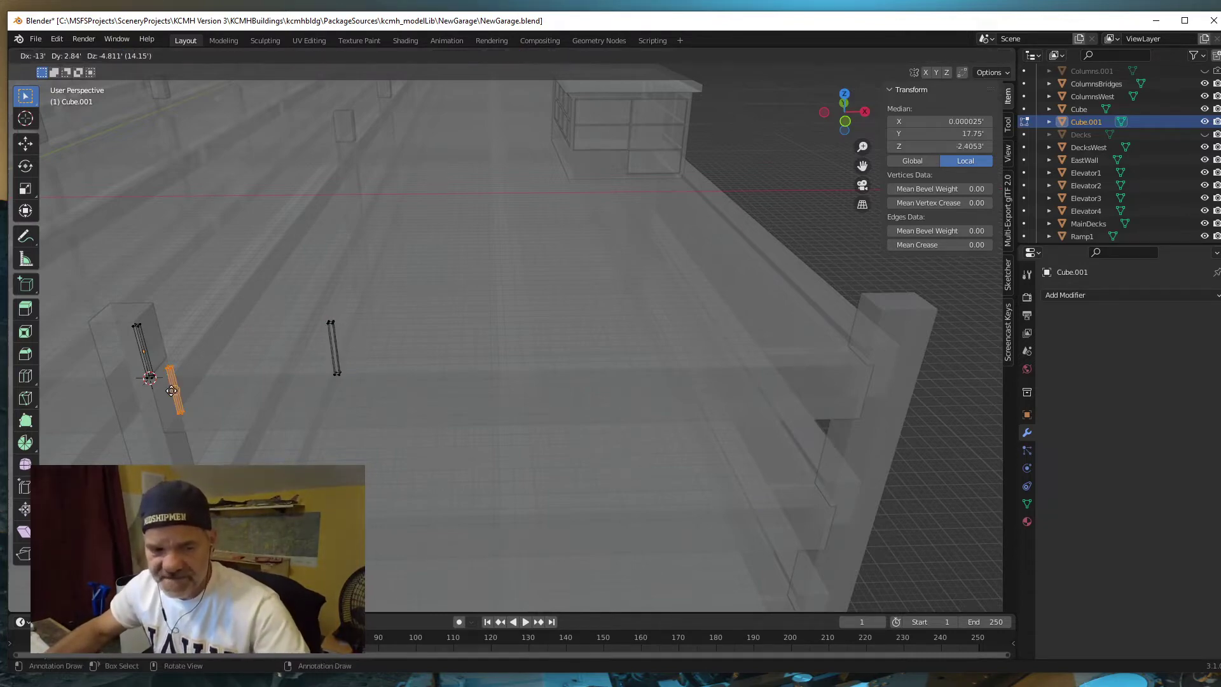
key("Escape")
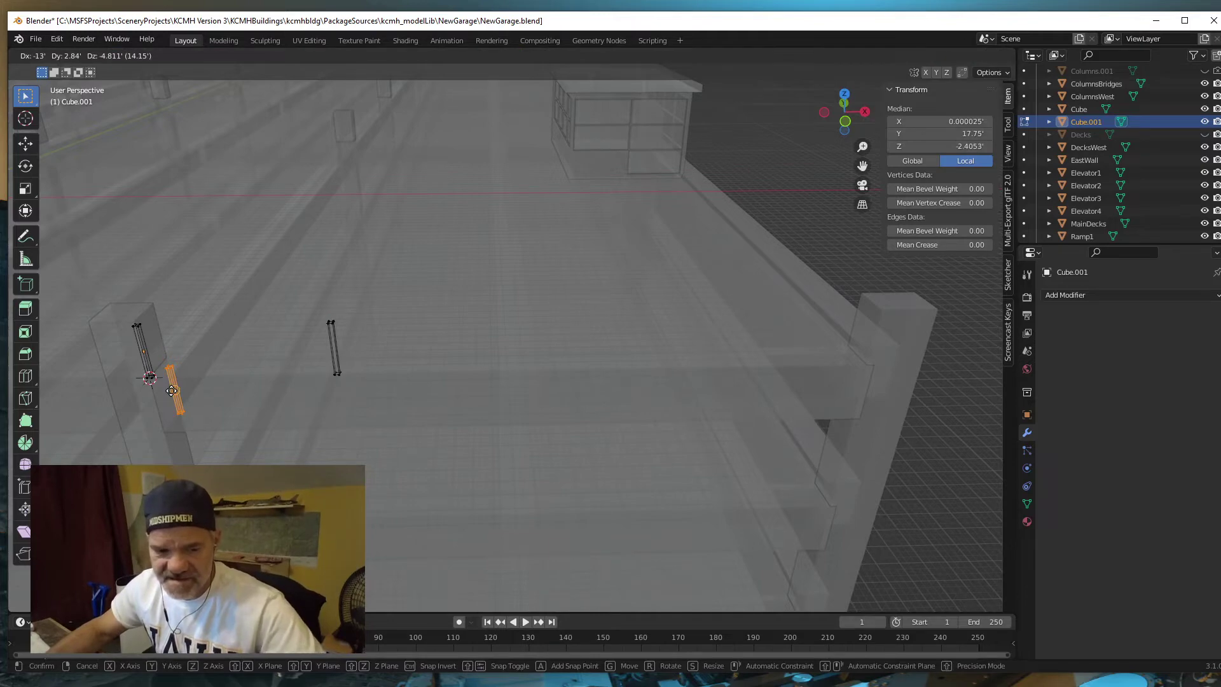
type("162.5")
key("Return")
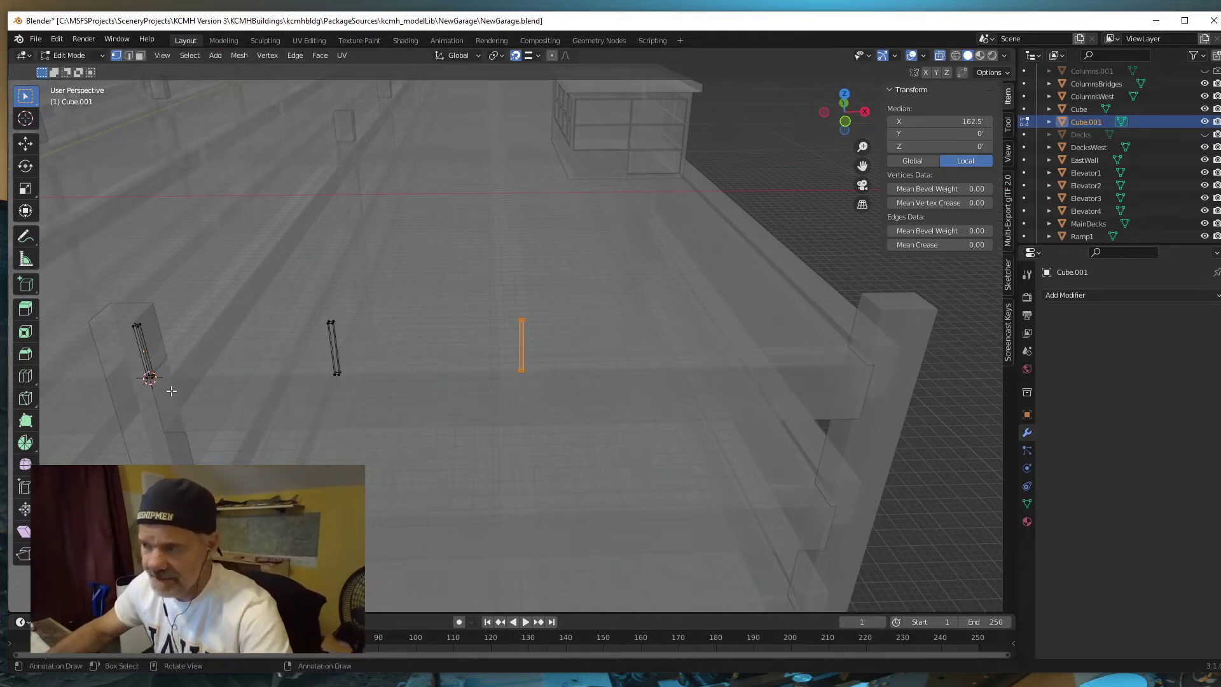
key("ctrl+z")
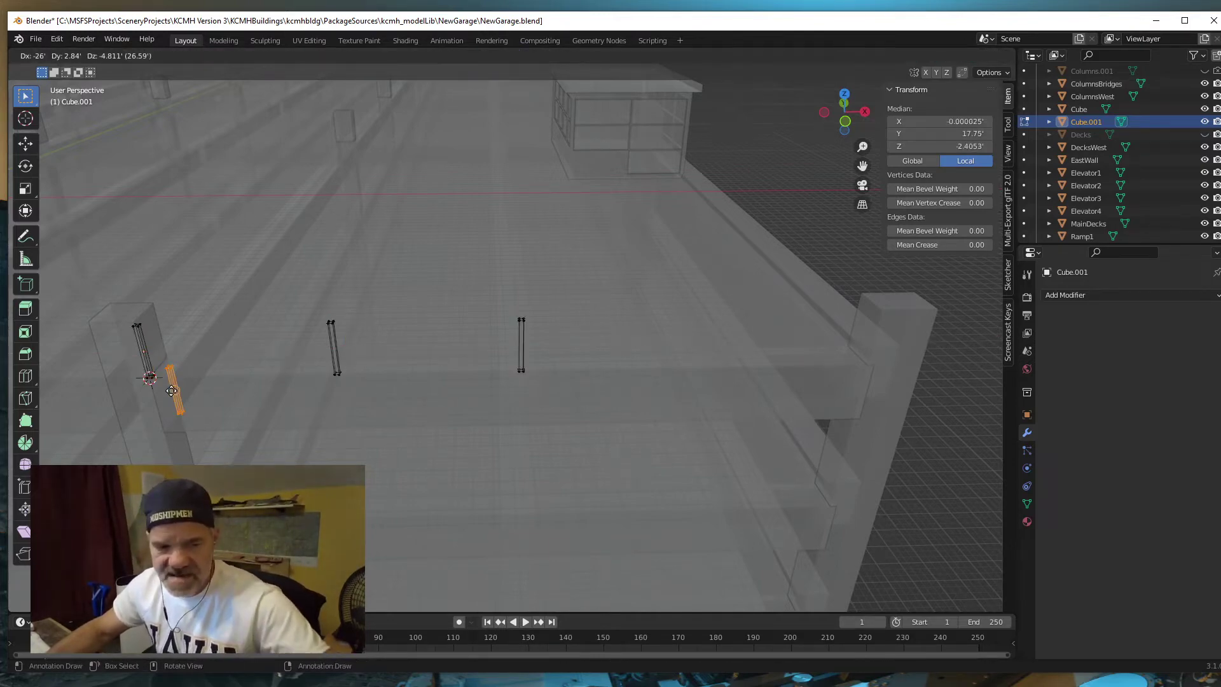
key("ctrl+shift+z")
key("d")
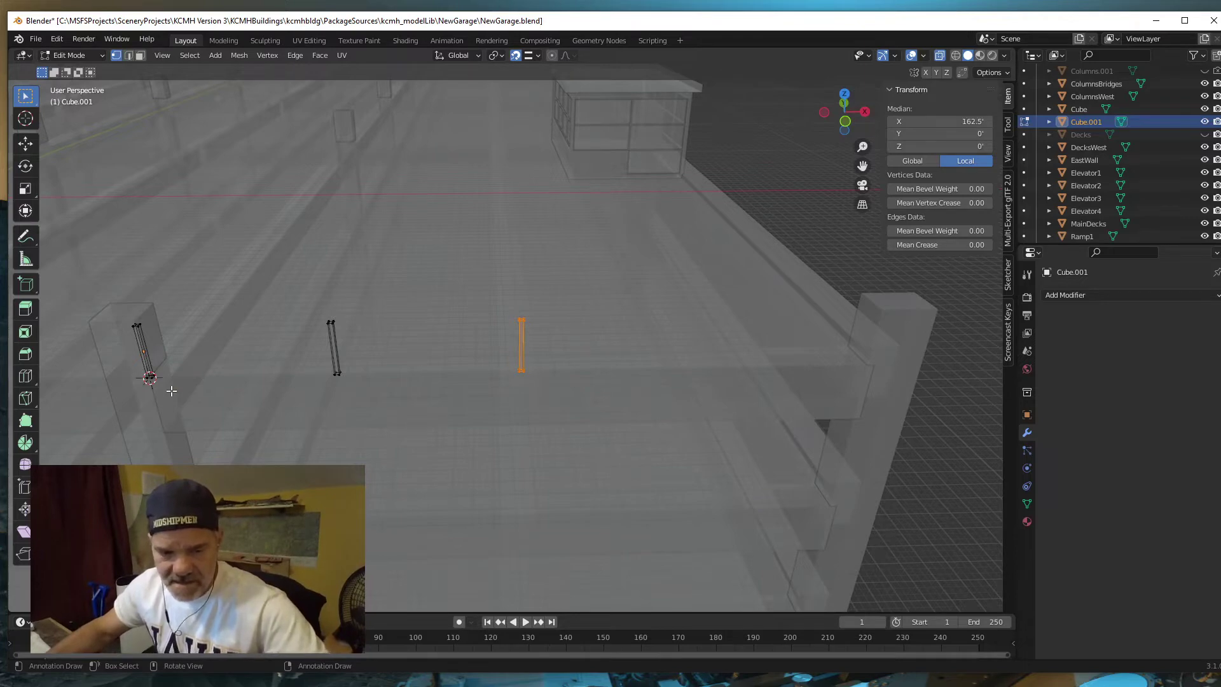
key("shift+d")
type("x13")
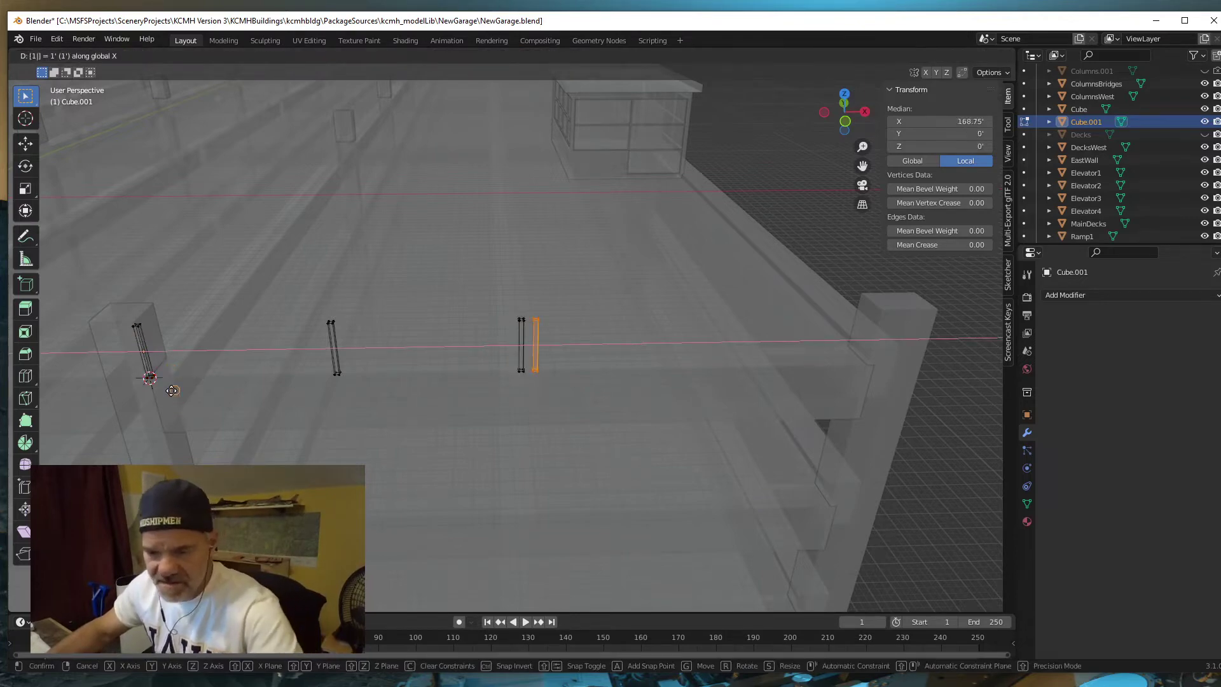
key("Return")
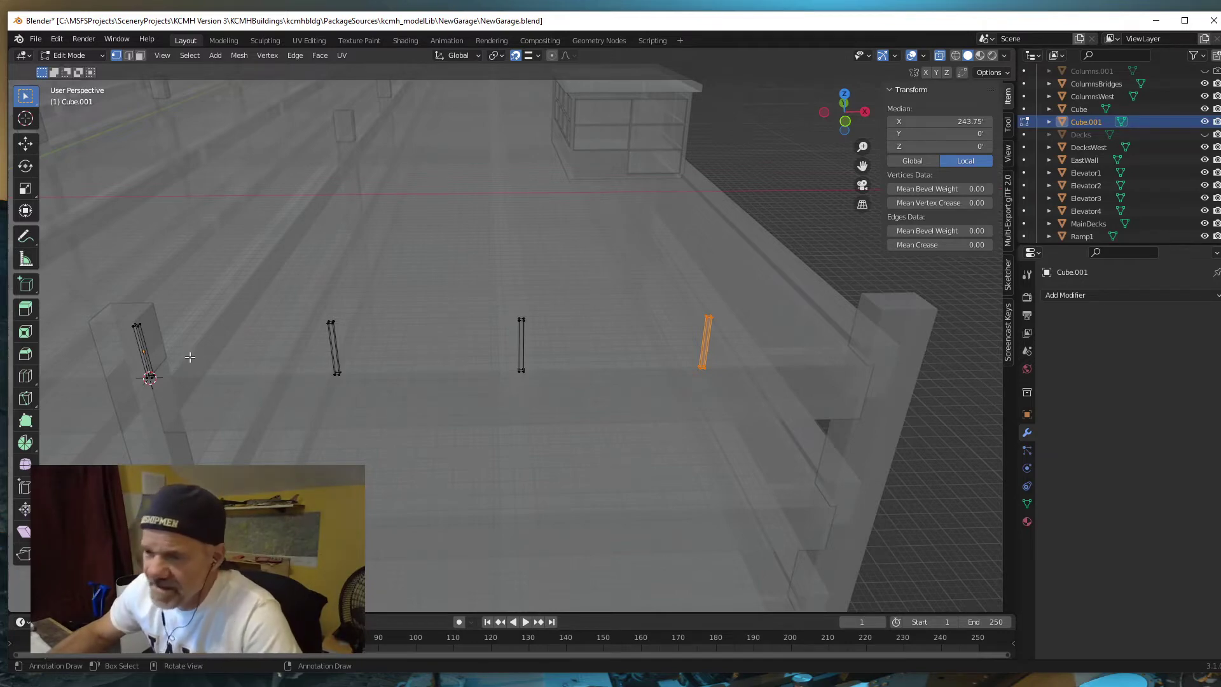
middle_click_drag(218, 428, 402, 403, "shift")
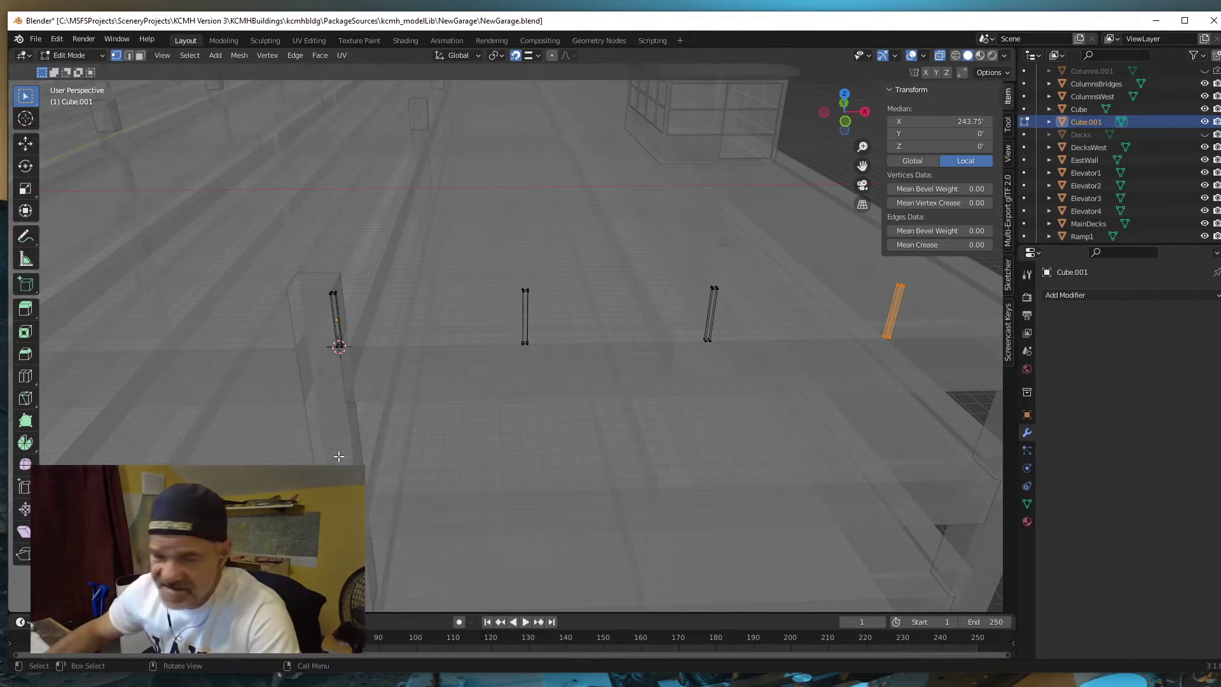
scroll(347, 407, "up", 3)
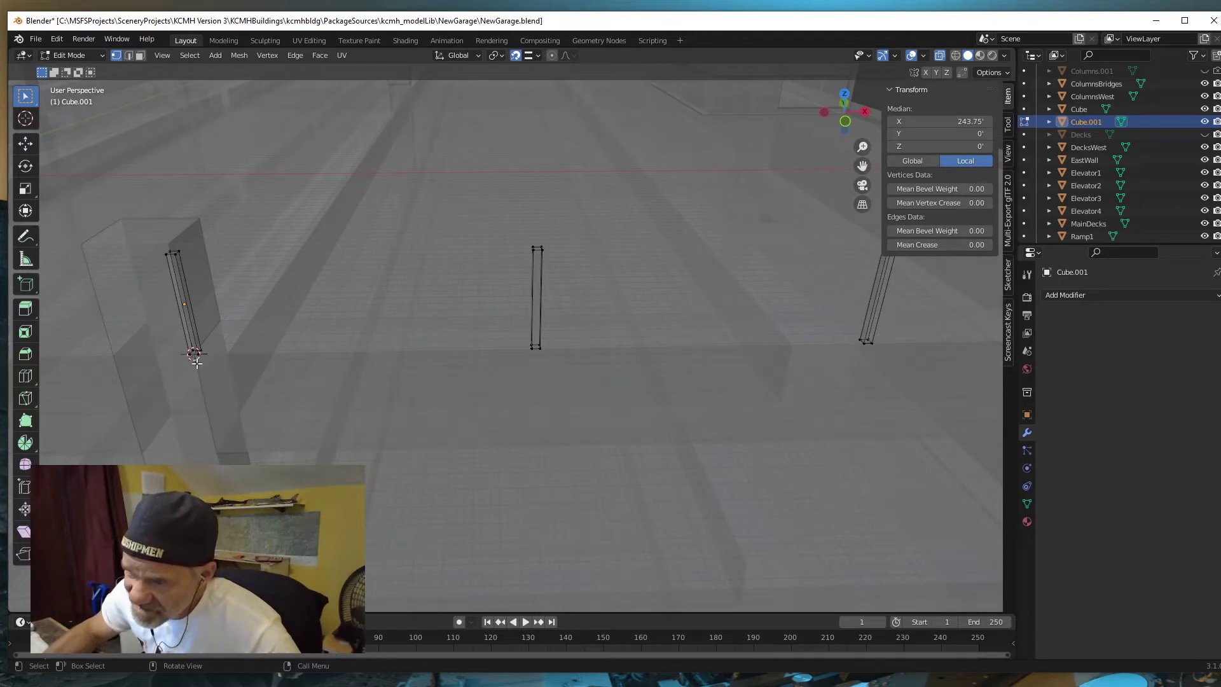
- Shift the leftmost post's vertices a fraction of a foot along X, then leave Edit Mode
middle_click_drag(207, 379, 224, 372)
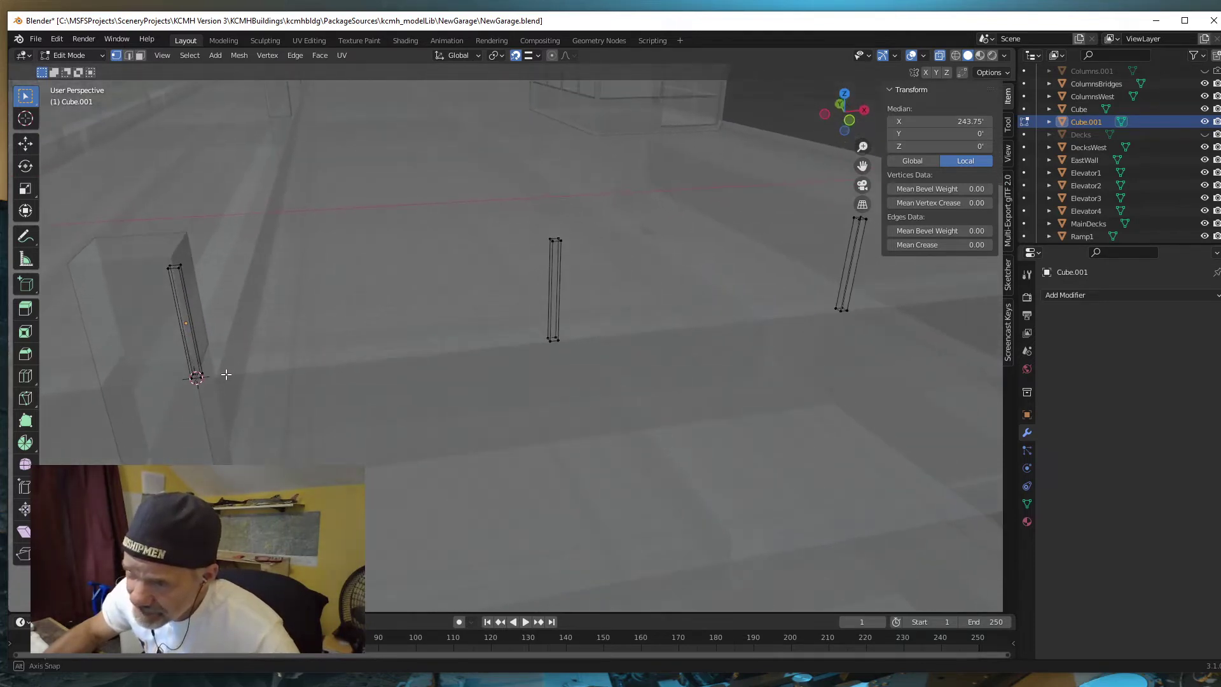
left_click_drag(143, 411, 230, 246)
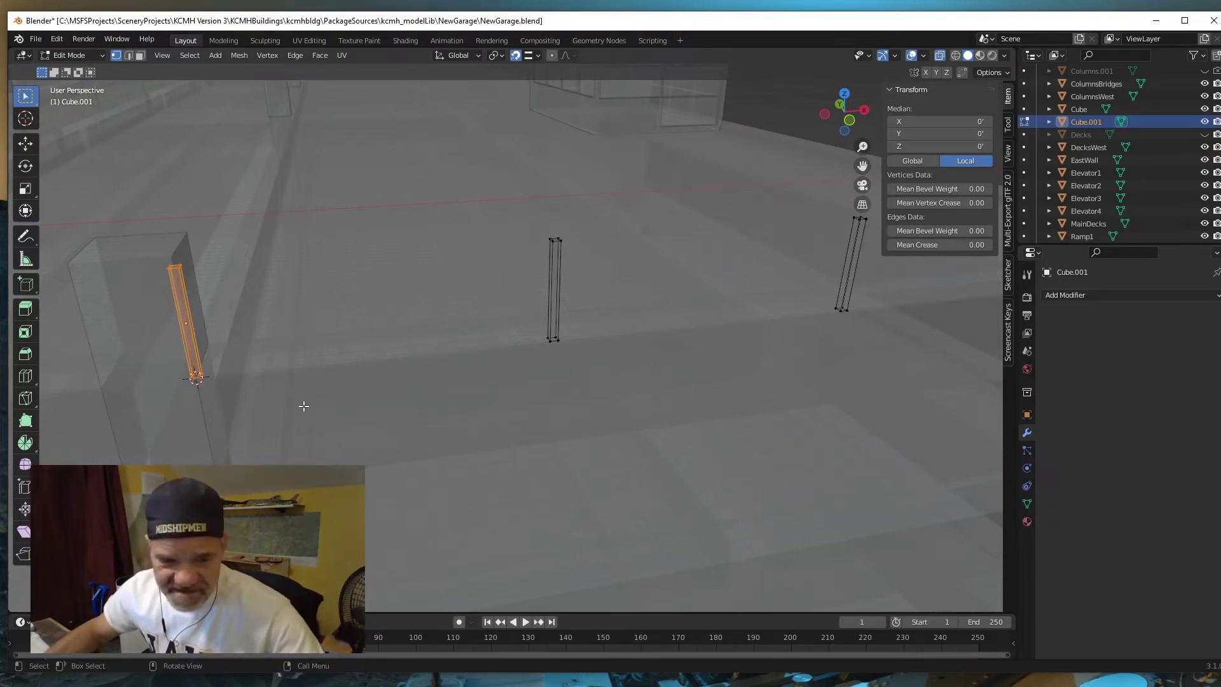
type("g")
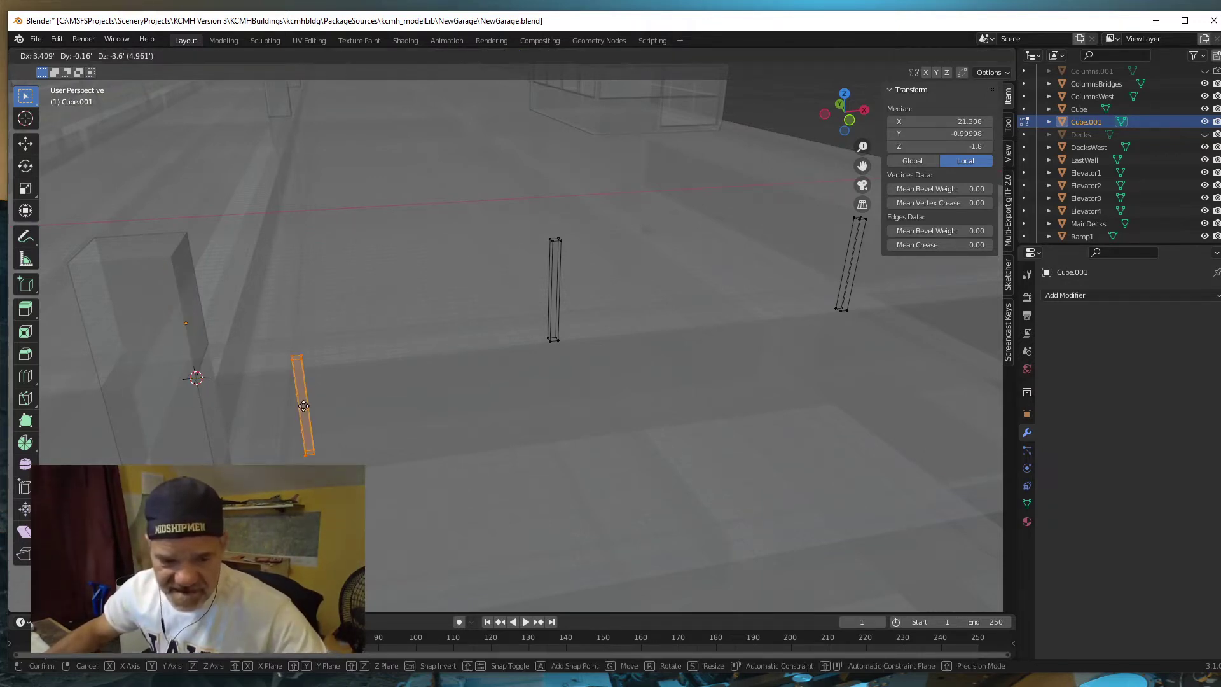
type("x.1")
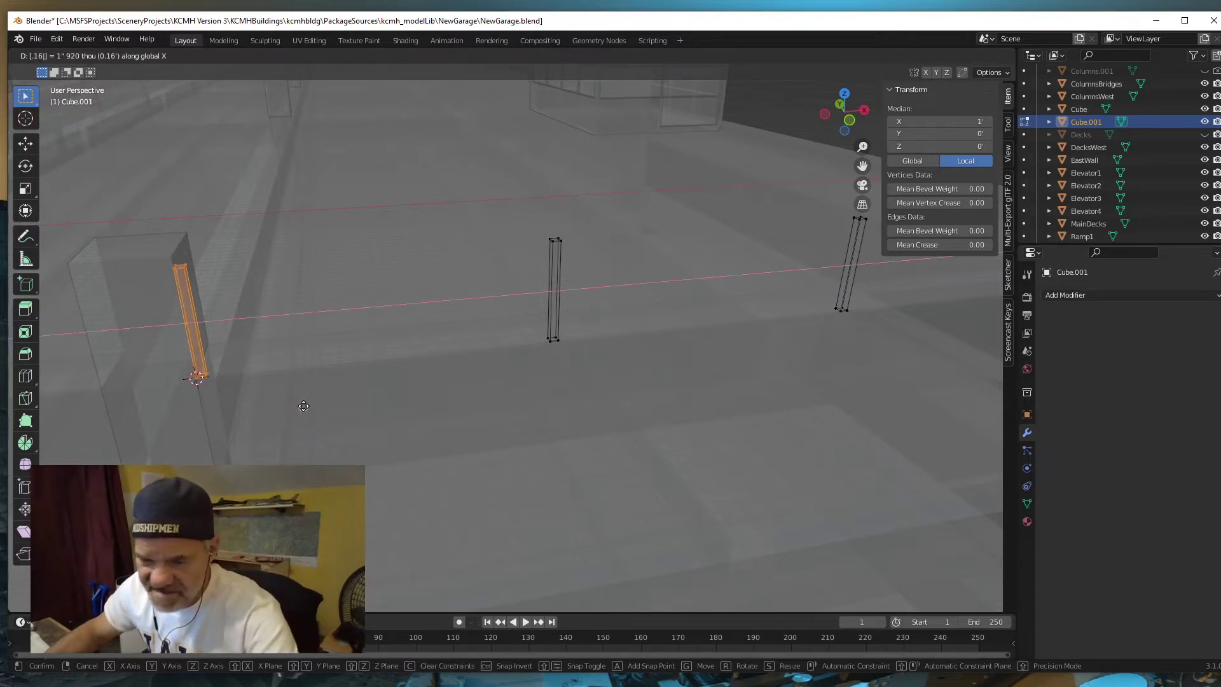
key("Return")
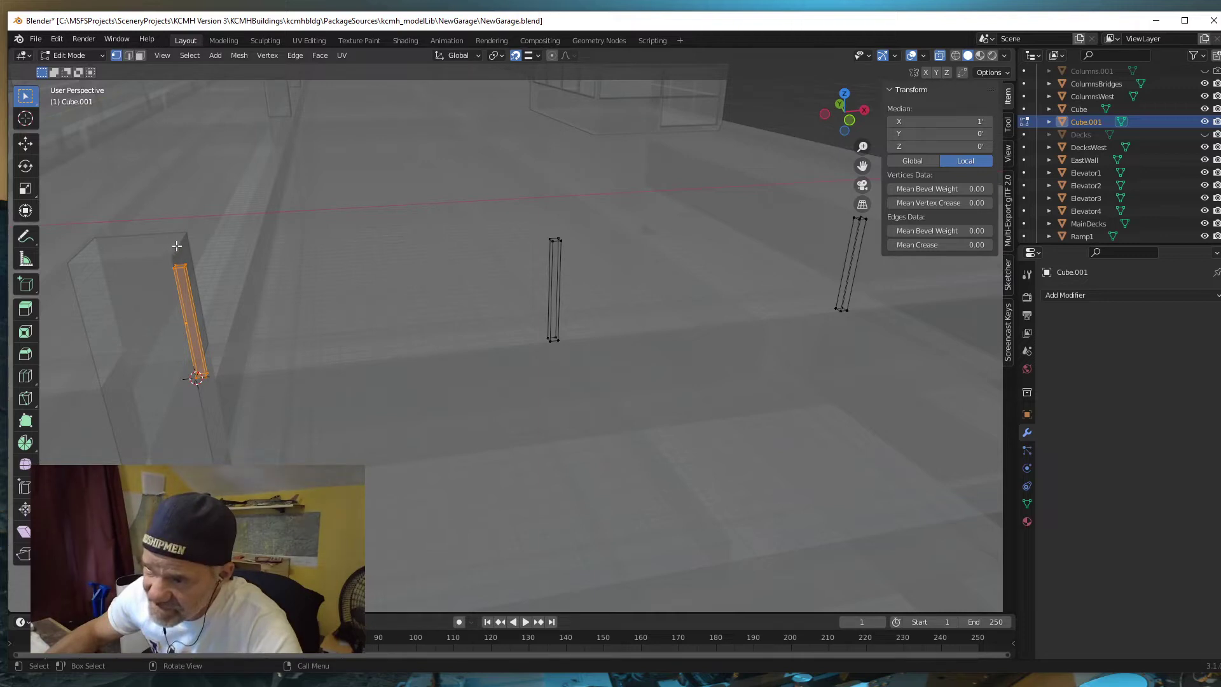
left_click(196, 379)
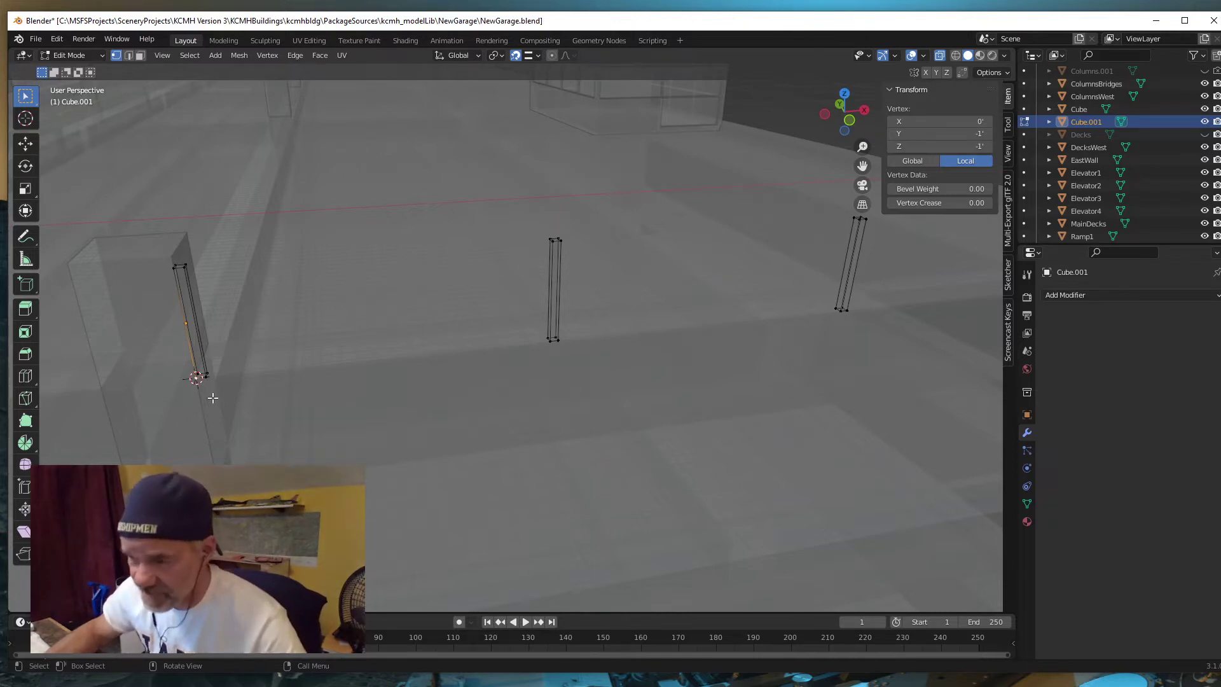
key("Tab")
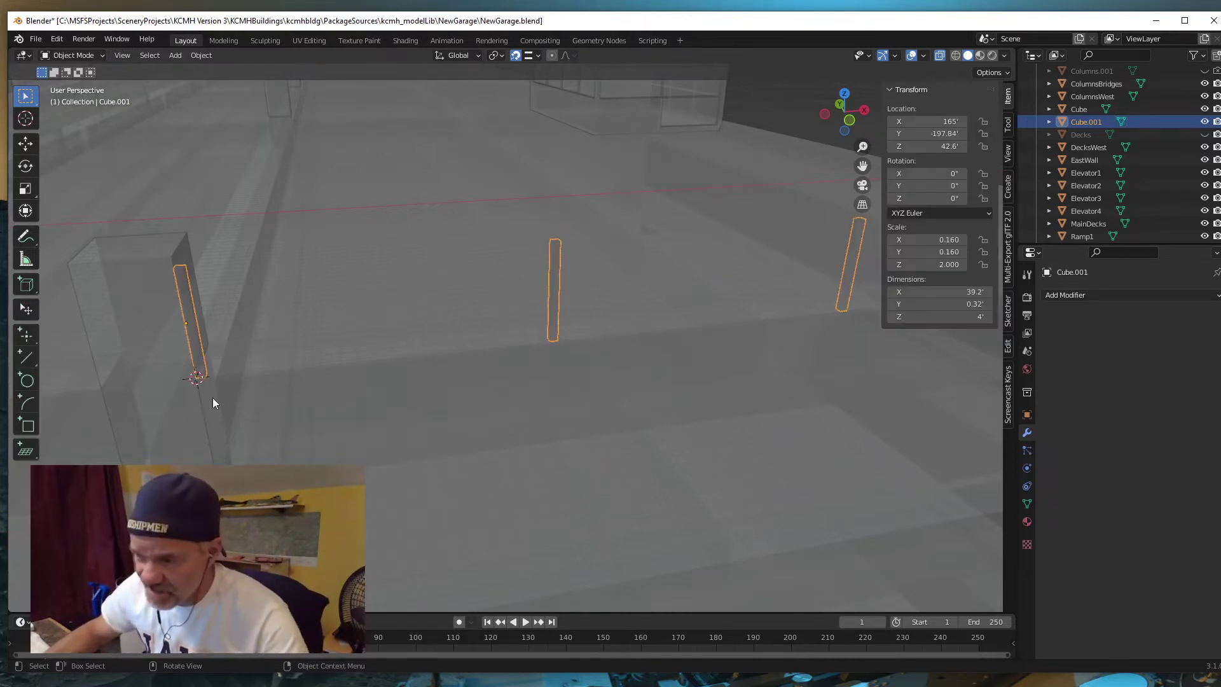
- Set the post object's origin to the 3D cursor
right_click(324, 373)
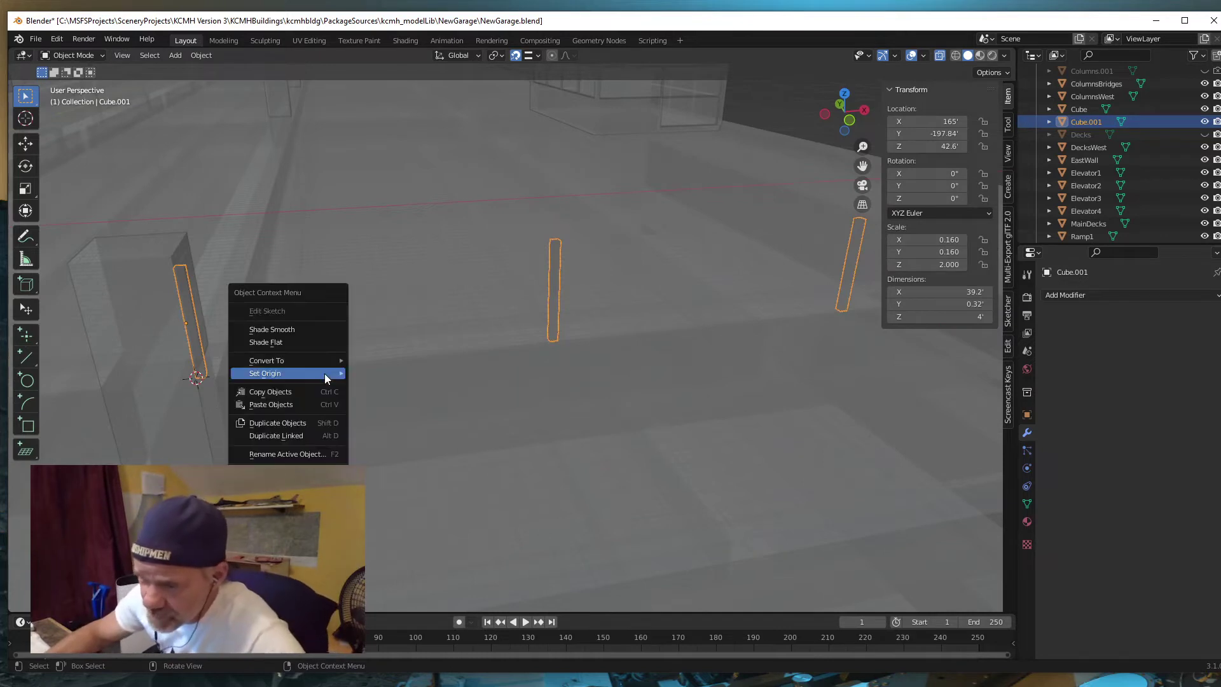
mouse_move(324, 372)
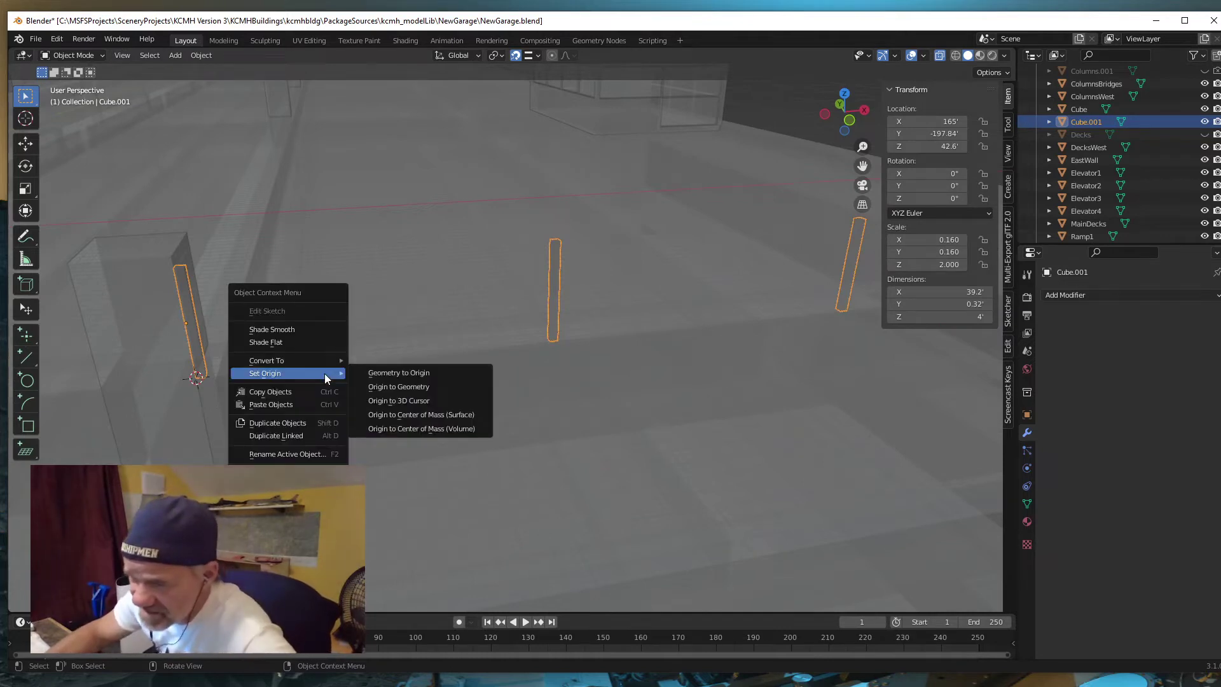
left_click(413, 400)
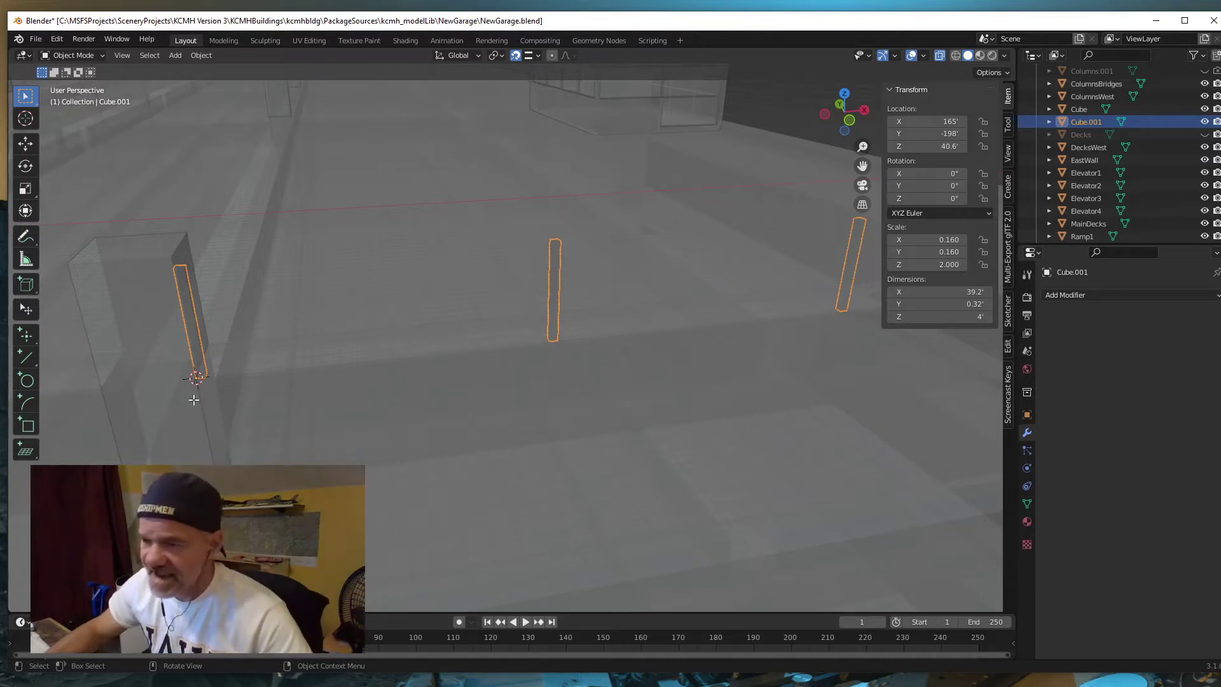
- Delete the leftmost post's faces from the Cube.001 mesh
key("Tab")
left_click_drag(167, 403, 241, 207)
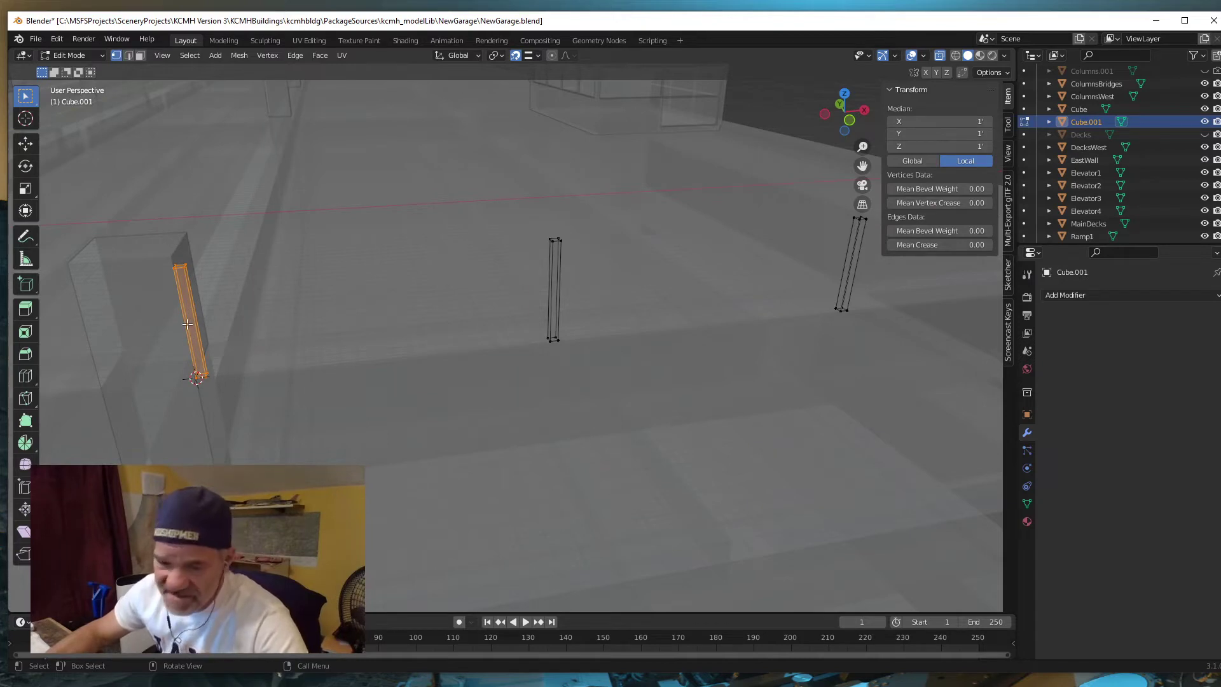
key("x")
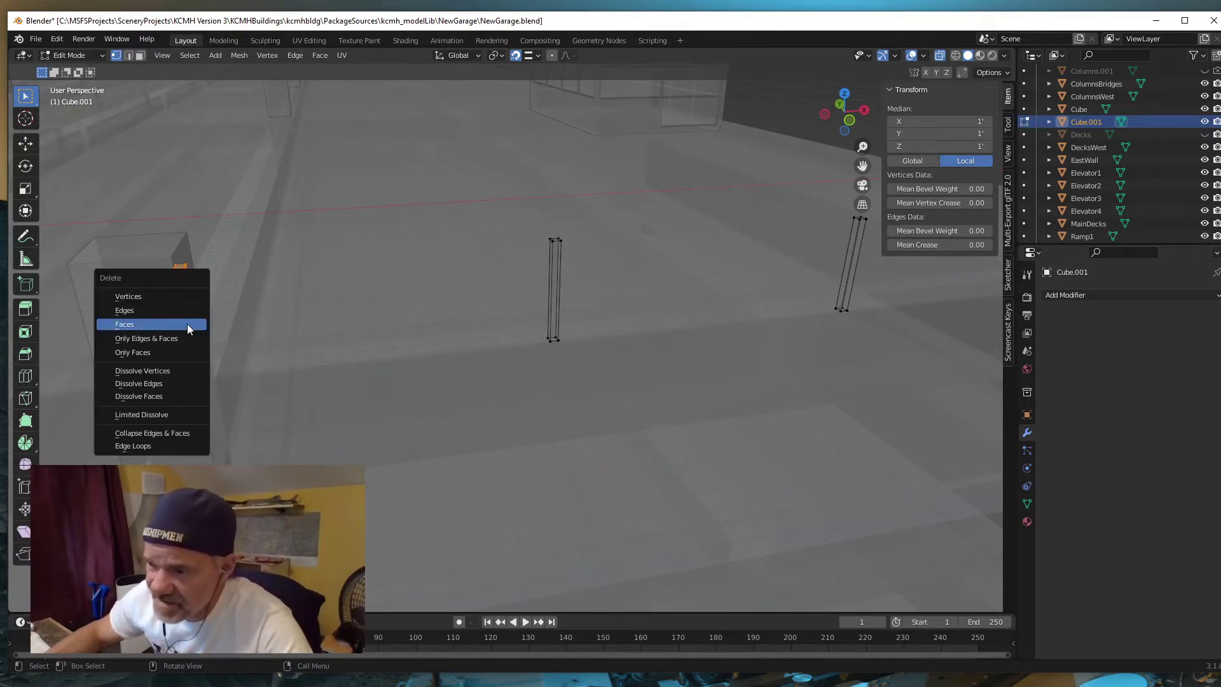
left_click(188, 325)
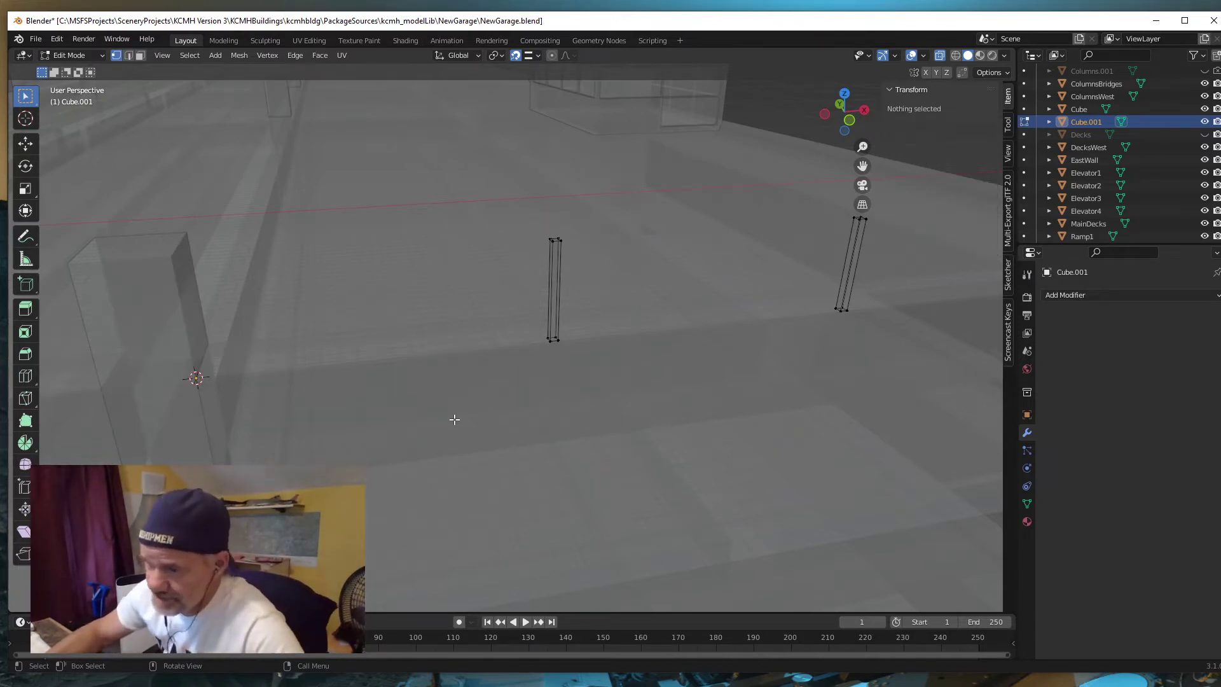
scroll(448, 417, "down", 2)
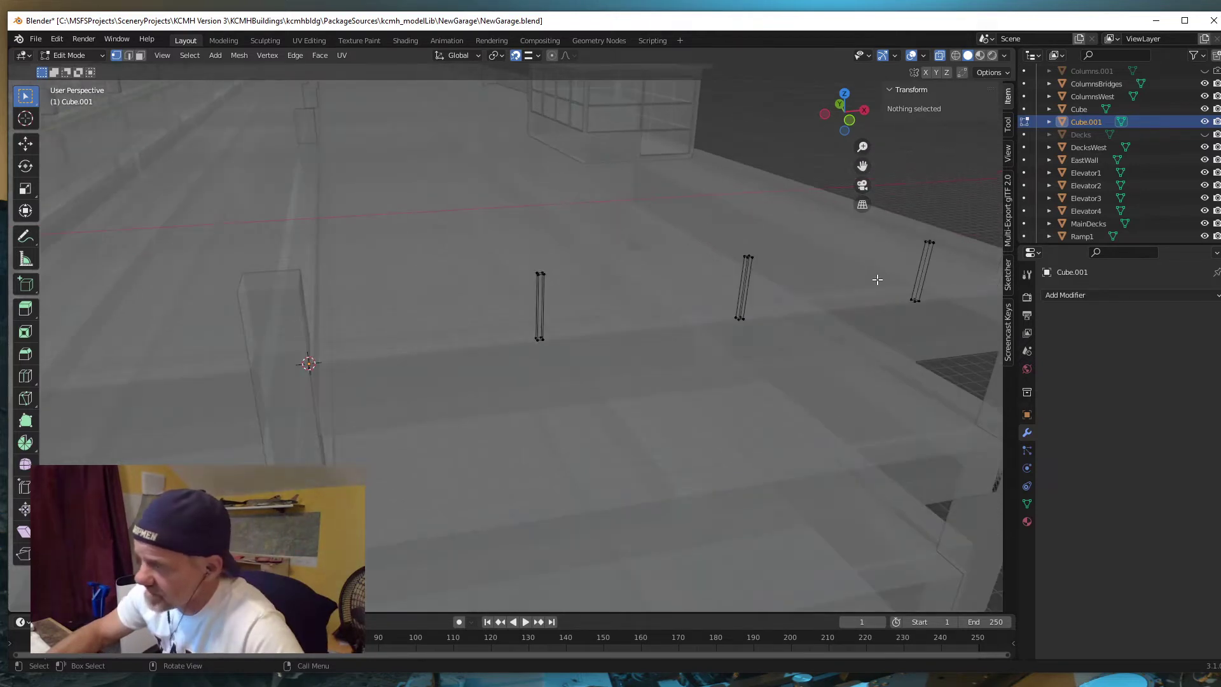
middle_click_drag(661, 428, 643, 428)
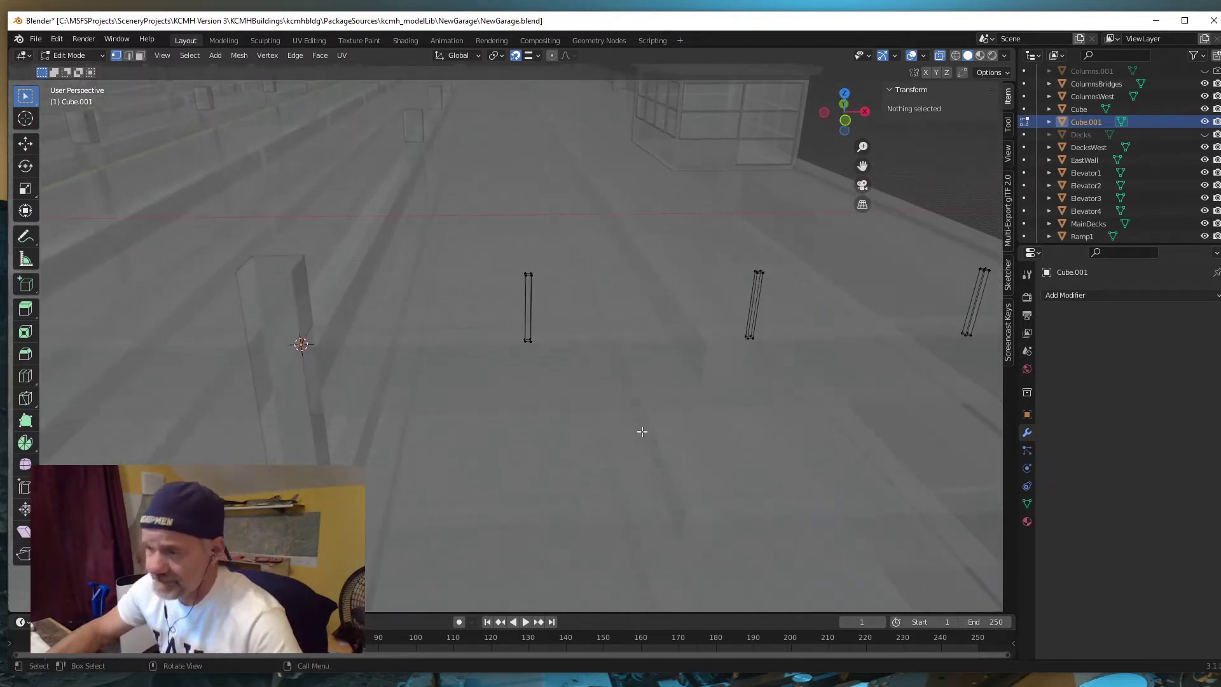
- Return to Object Mode, turn X-ray off, and save NewGarage.blend
key("Tab")
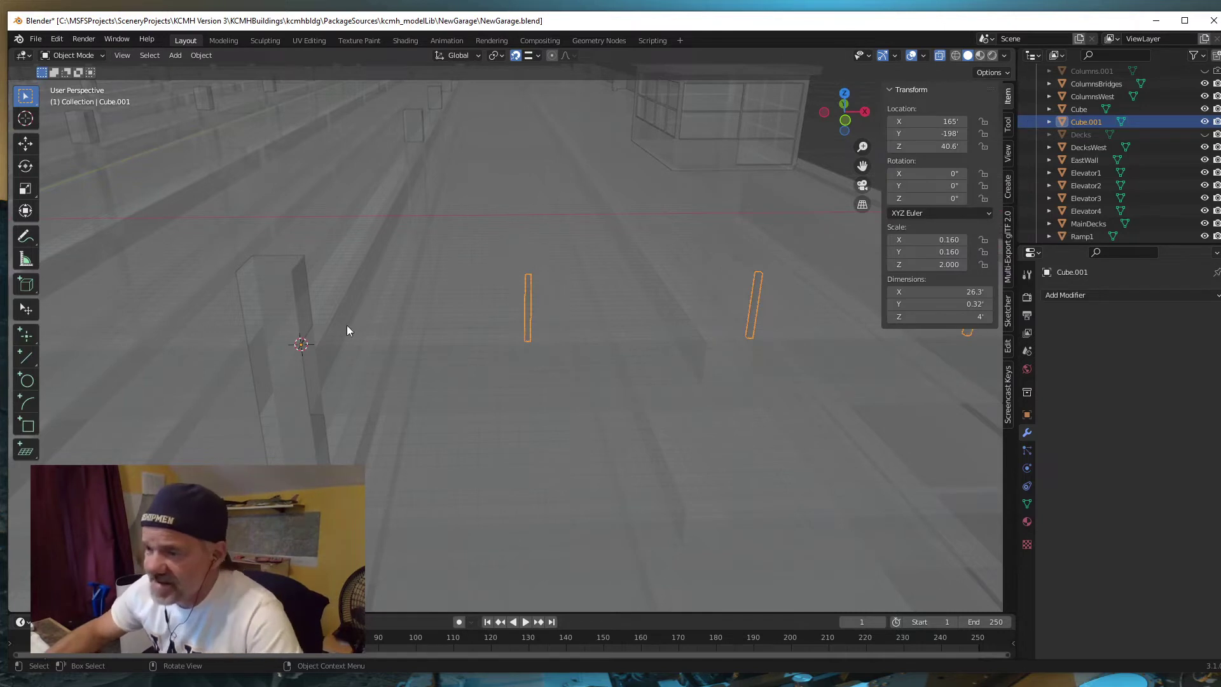
left_click(939, 56)
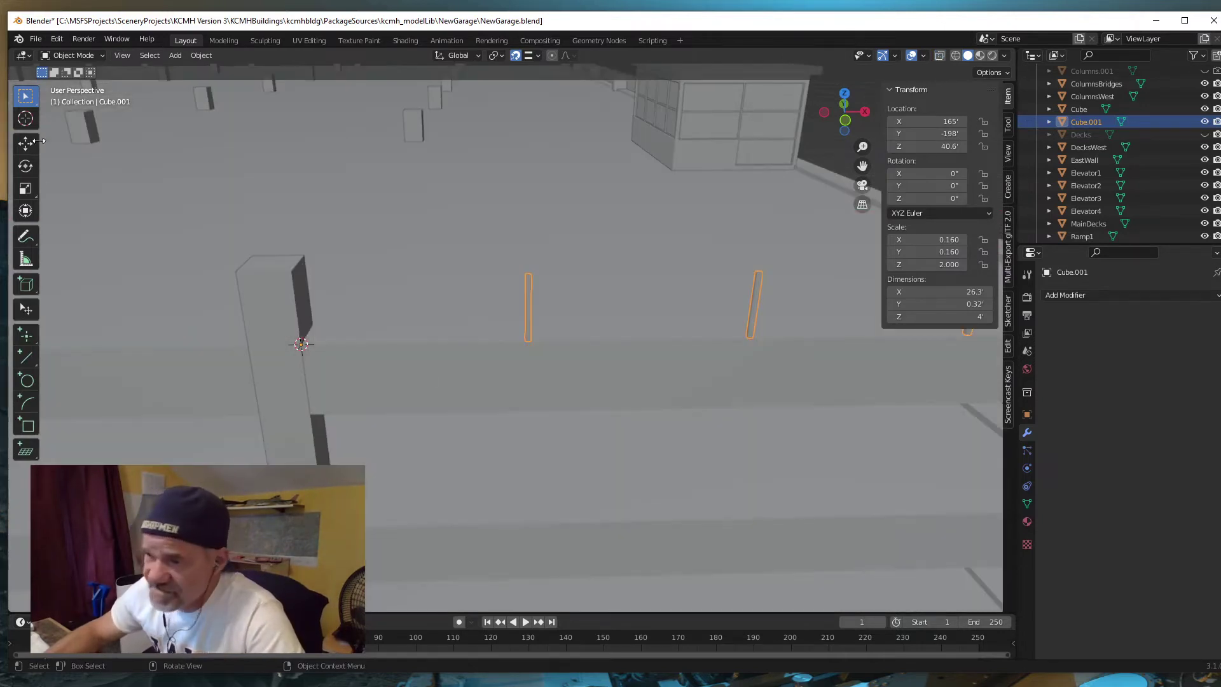
left_click(36, 42)
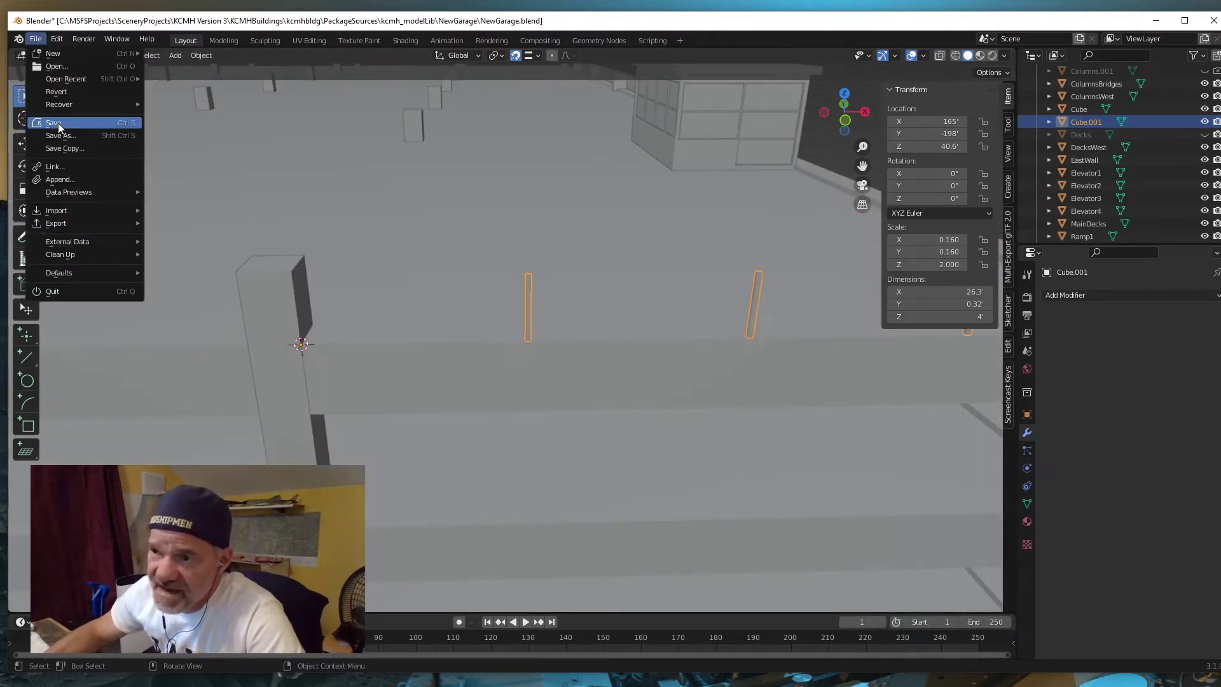
left_click(63, 124)
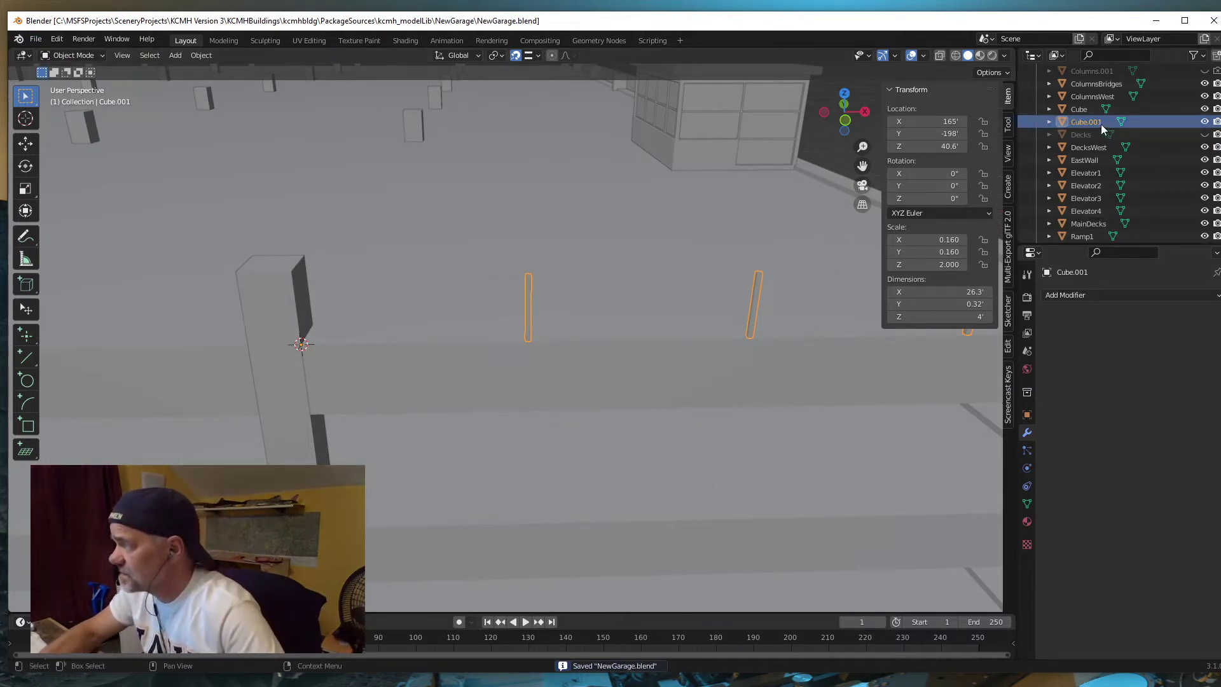
- Rename Cube.001 to 'Railing' in the Outliner and orbit to view it on the deck edge
left_click(1079, 127)
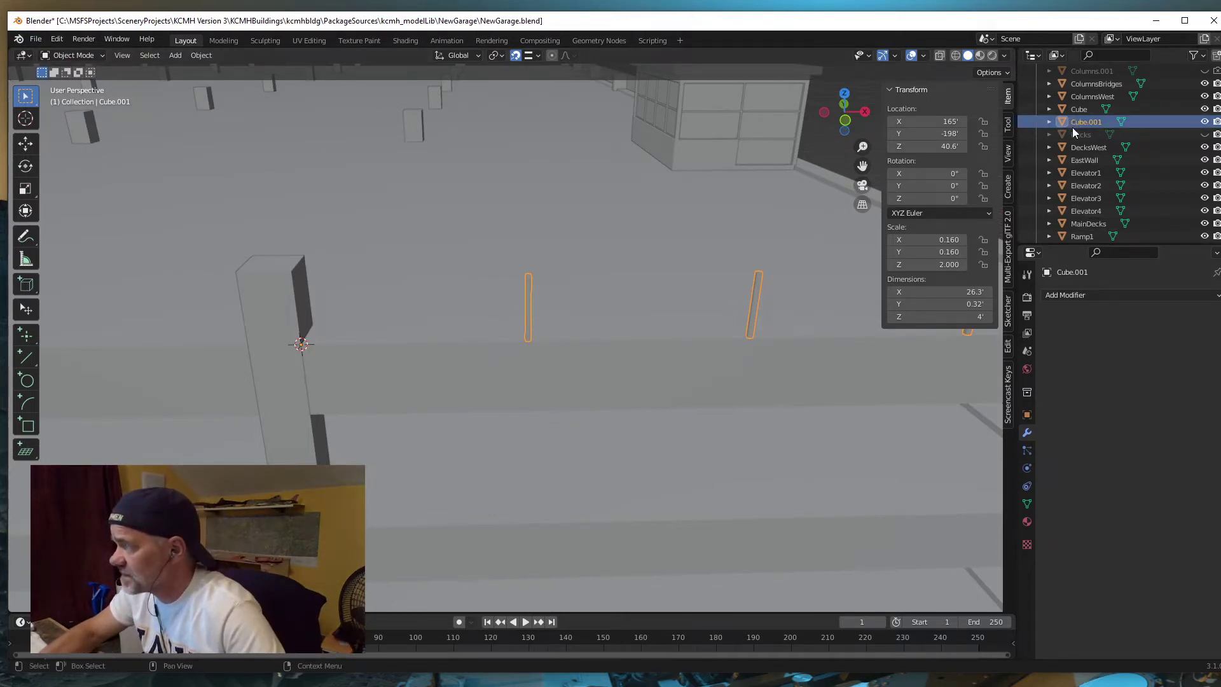
double_click(1082, 122)
scroll(1075, 130, "up", 2)
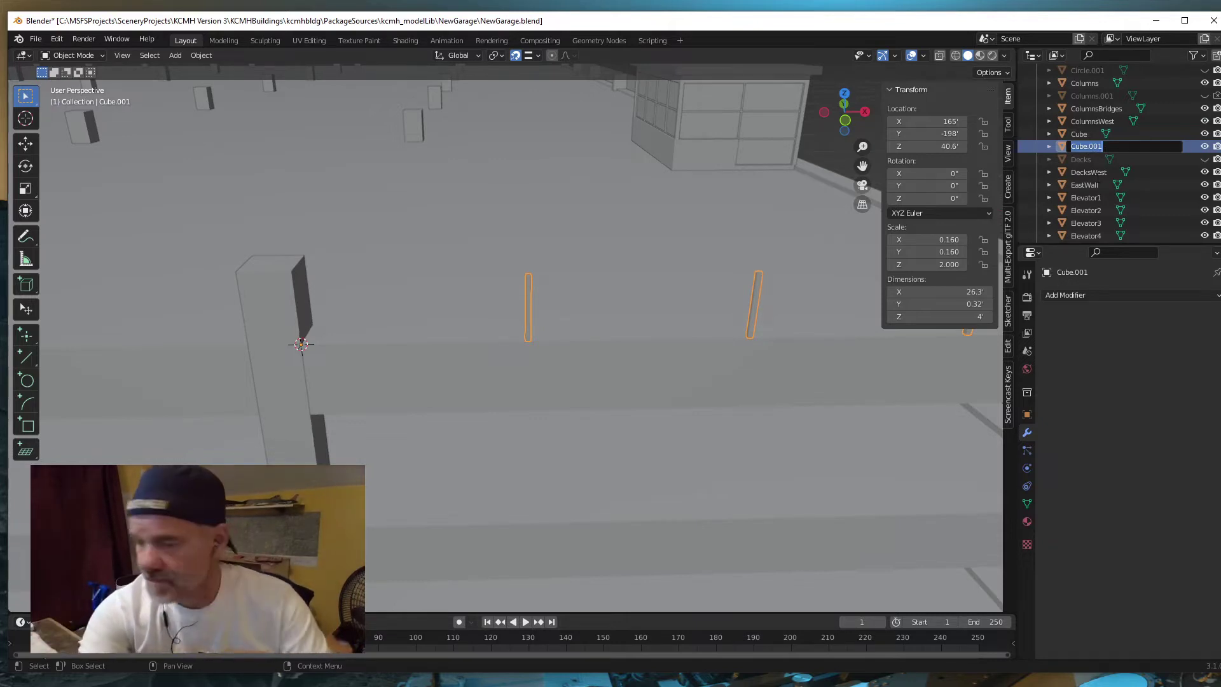
type("Railin")
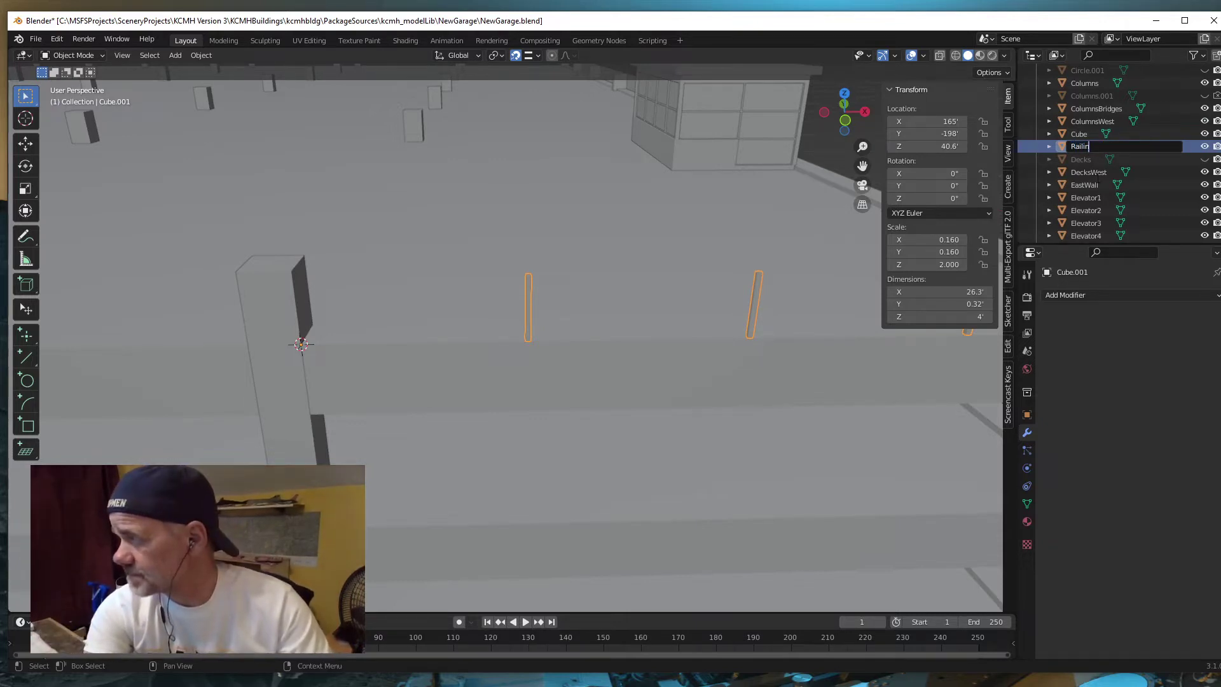
type("g")
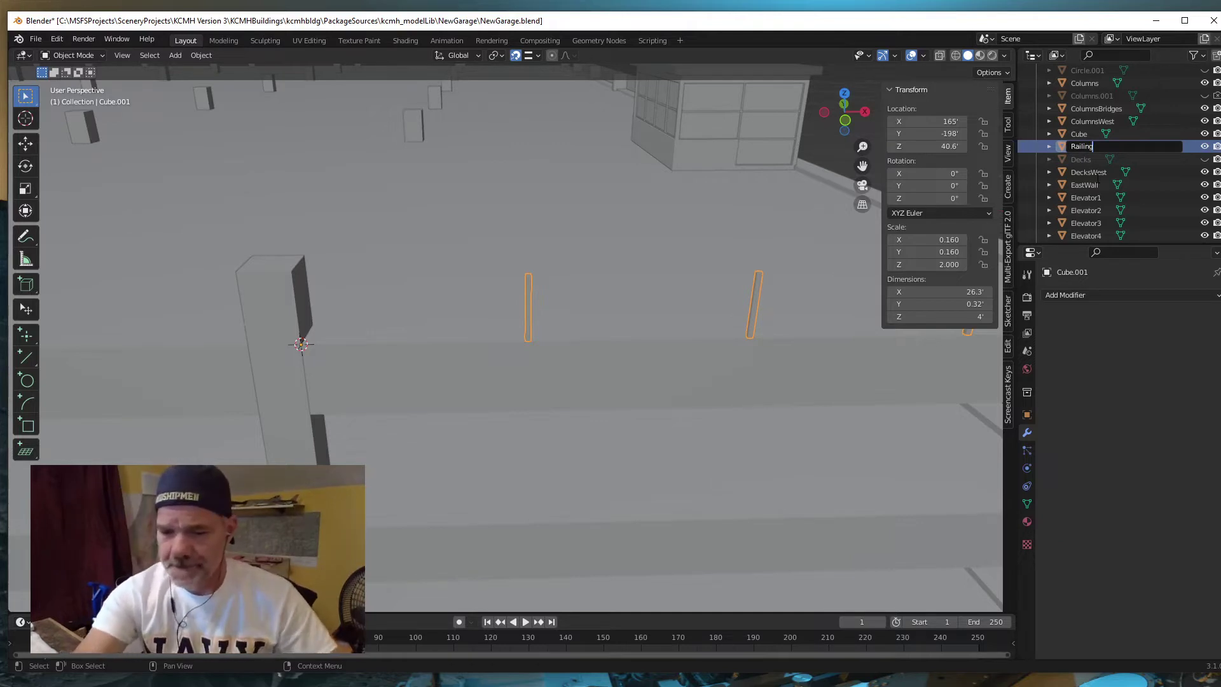
key("Return")
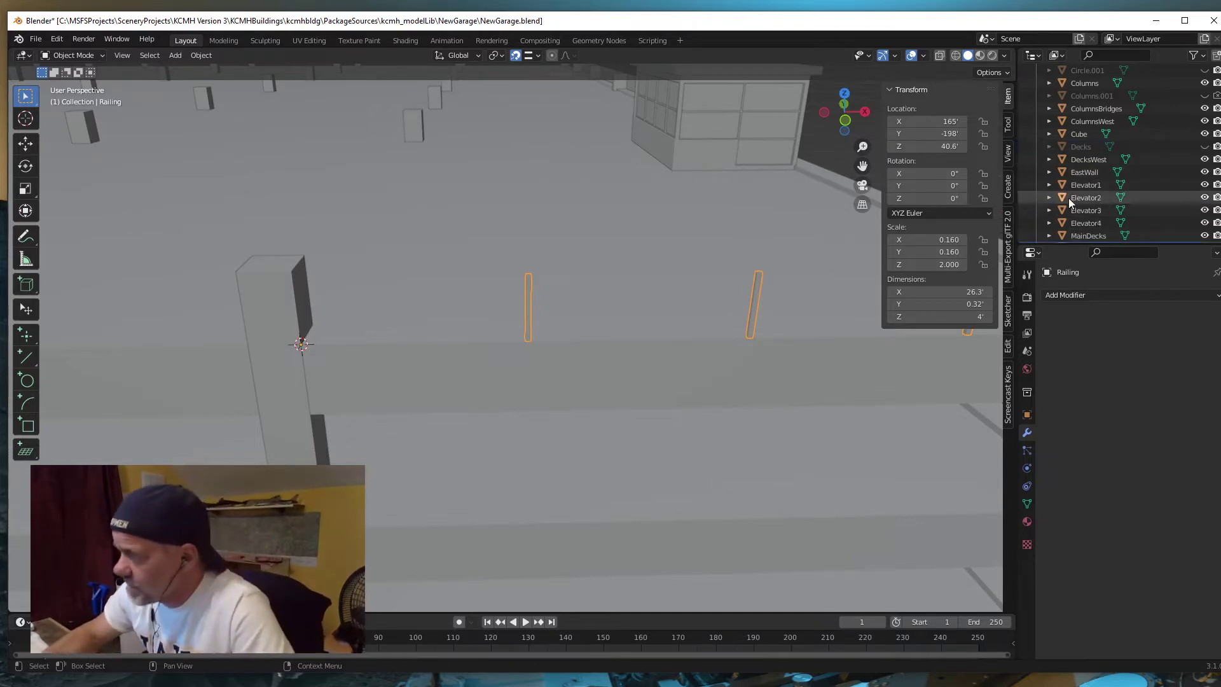
scroll(1080, 197, "down", 2)
scroll(1081, 191, "down", 3)
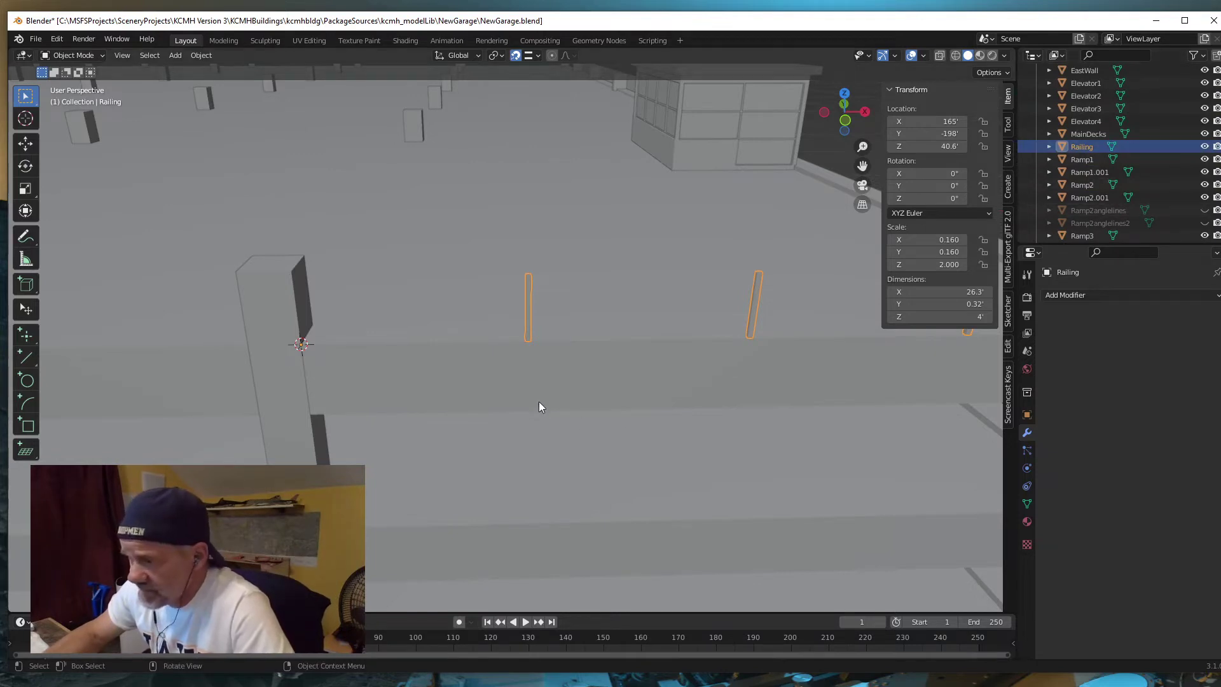
scroll(547, 402, "down", 2)
middle_click_drag(551, 405, 570, 407)
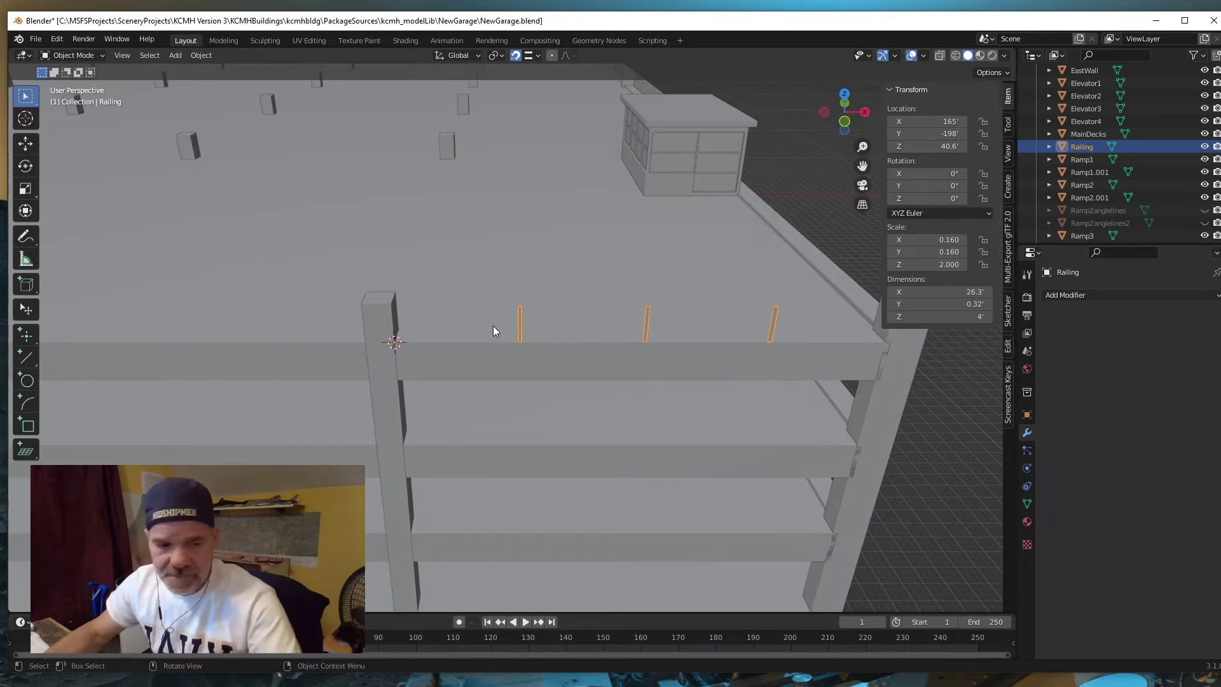
- In Railing's Edit Mode, add a plane at the 3D cursor beside the left pillar
key("Tab")
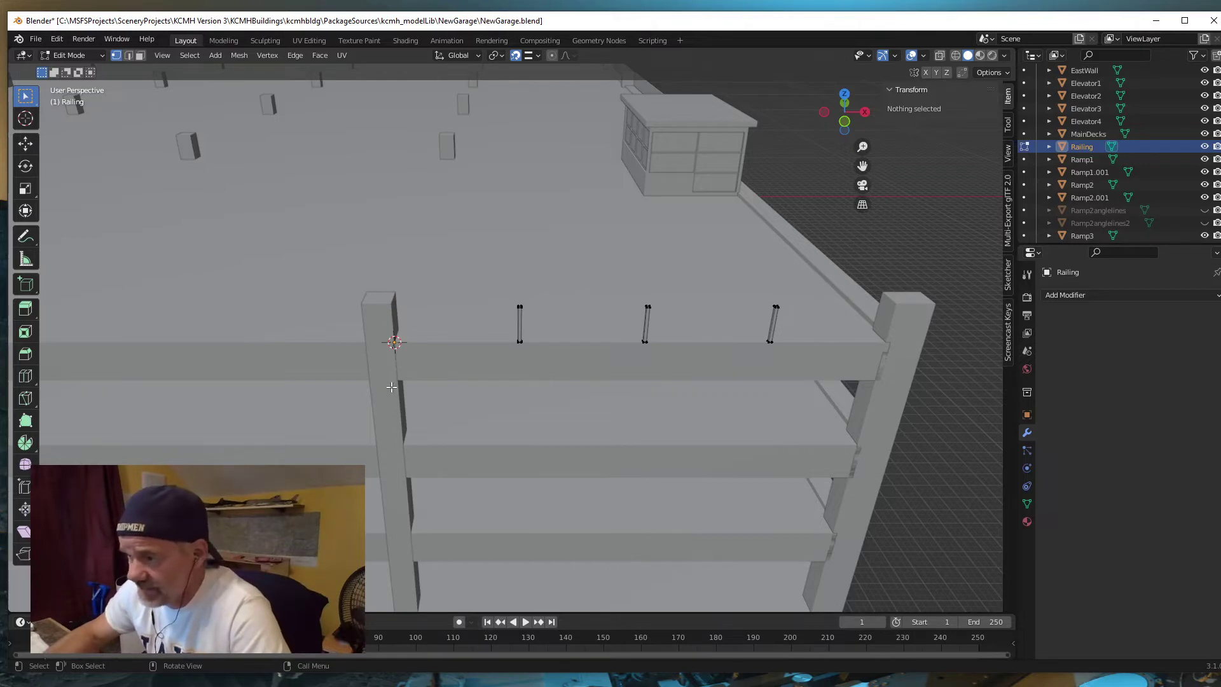
scroll(714, 307, "up", 1)
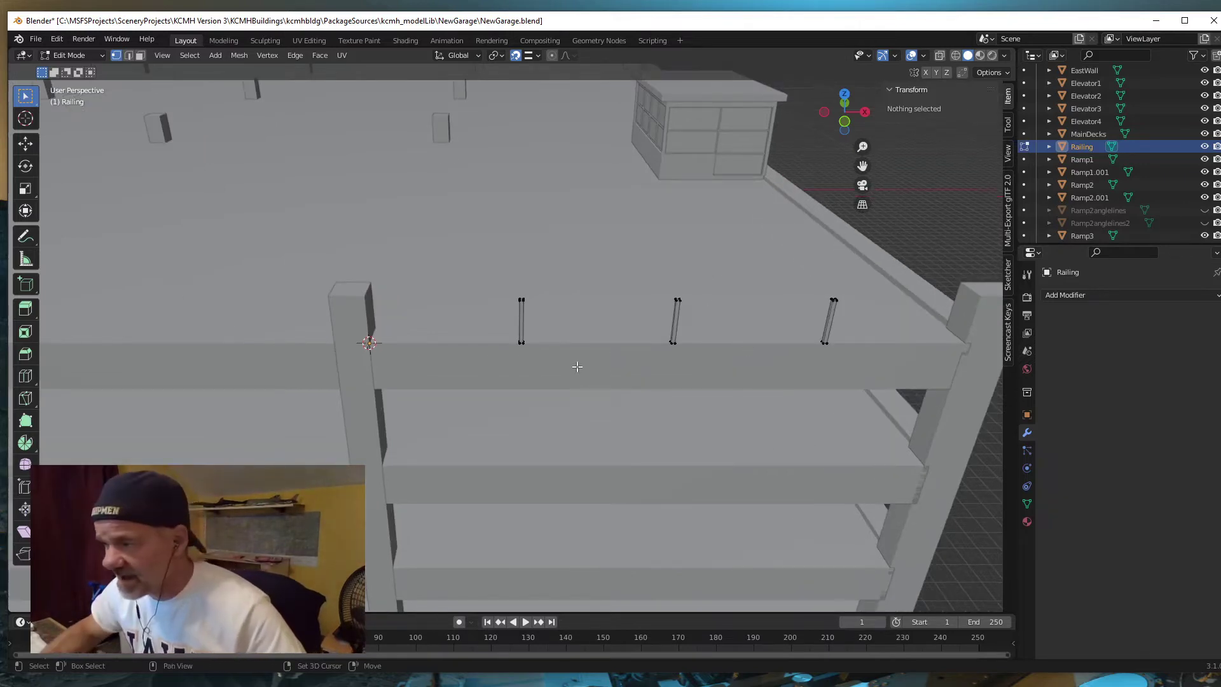
middle_click_drag(575, 366, 468, 422, "shift")
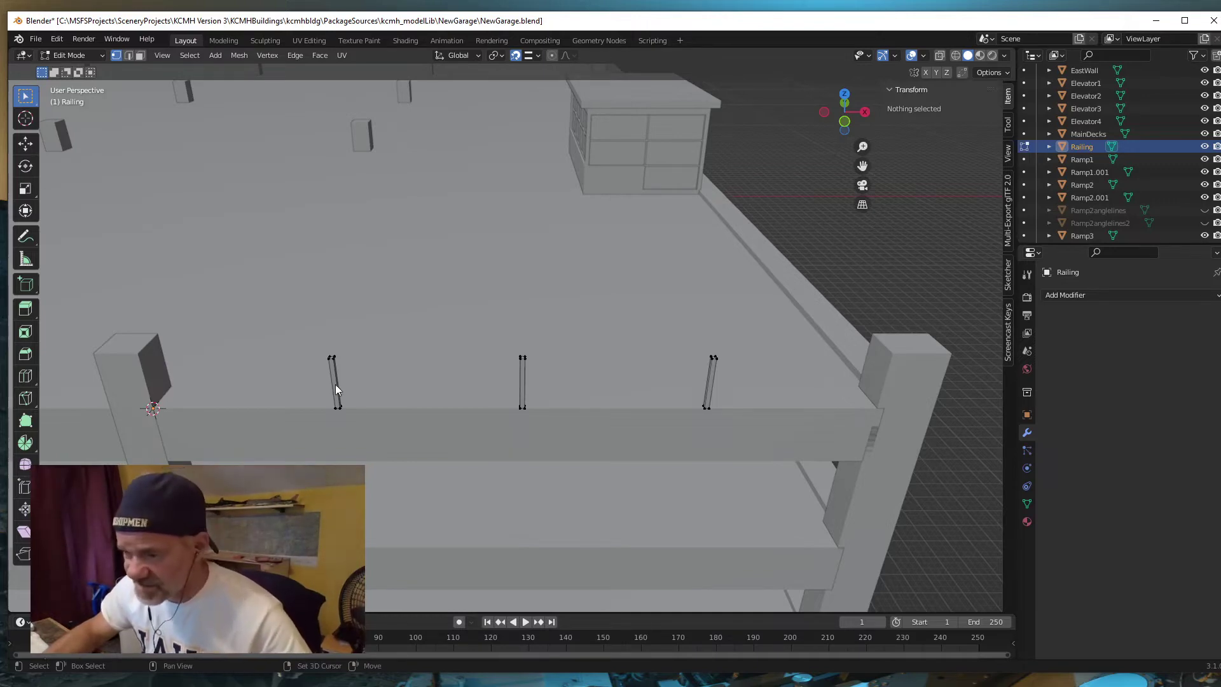
key("shift+a")
left_click(284, 358)
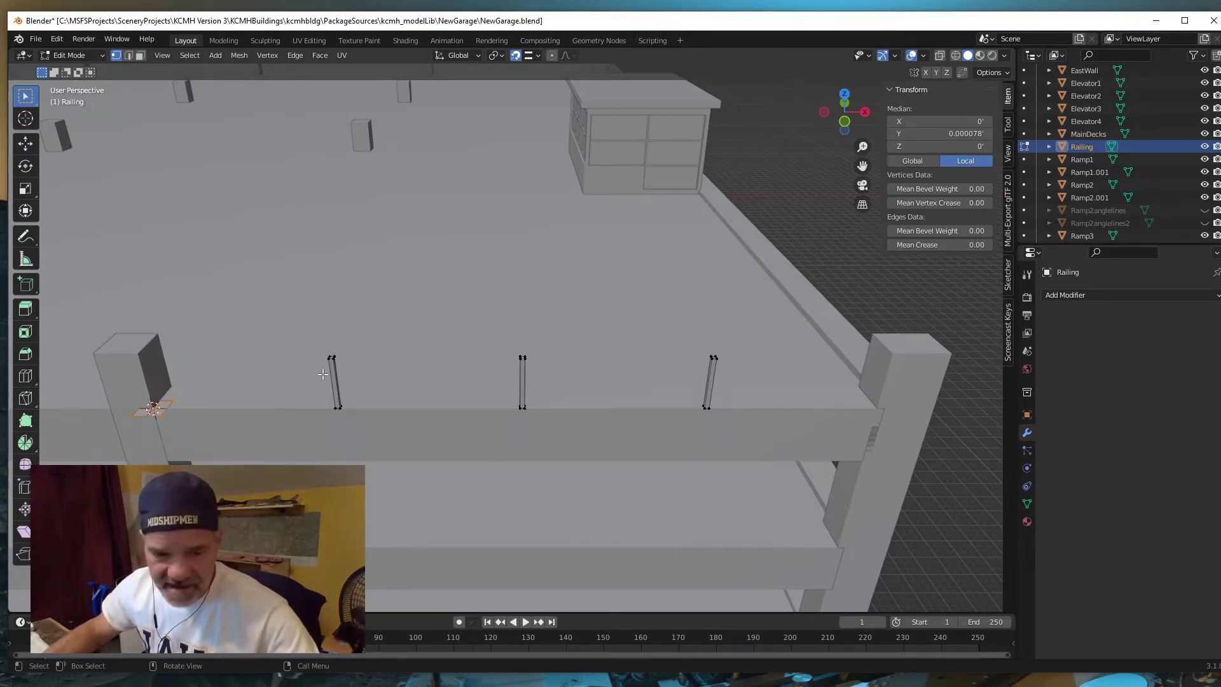
- Rotate the new plane 90° about the global X axis so it stands upright
key("r")
key("x")
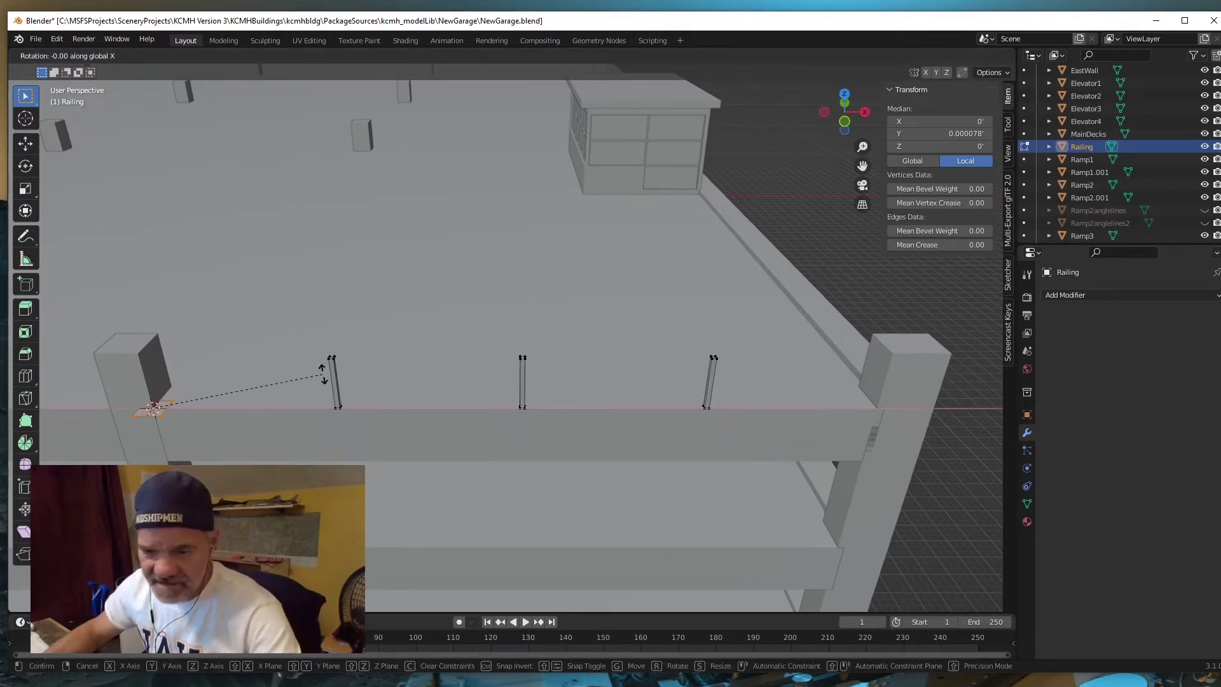
type("90")
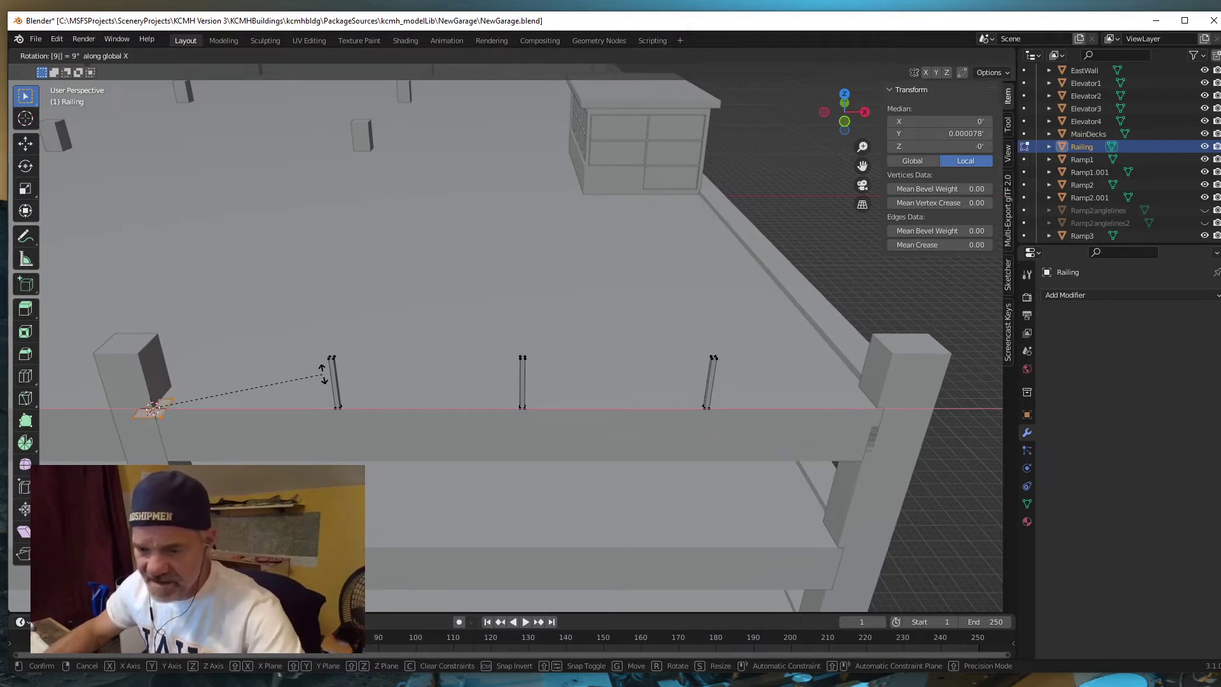
key("Return")
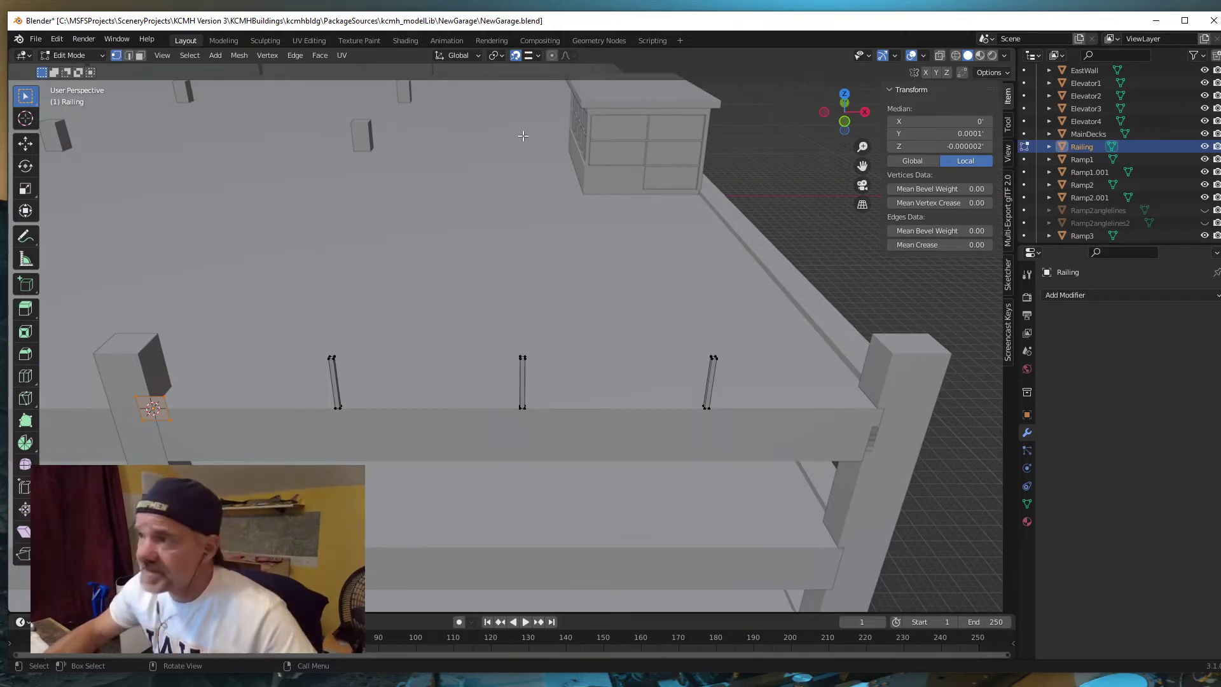
- Set snapping to vertices and move the plane against the left post
left_click(537, 55)
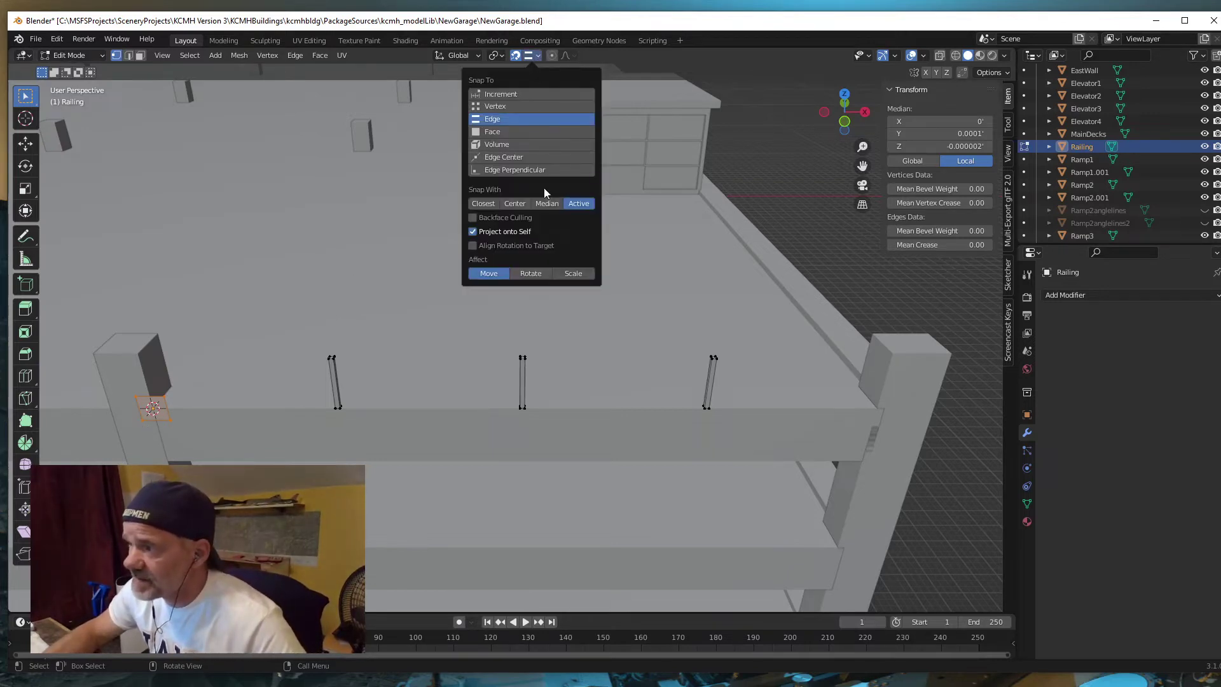
left_click(512, 106)
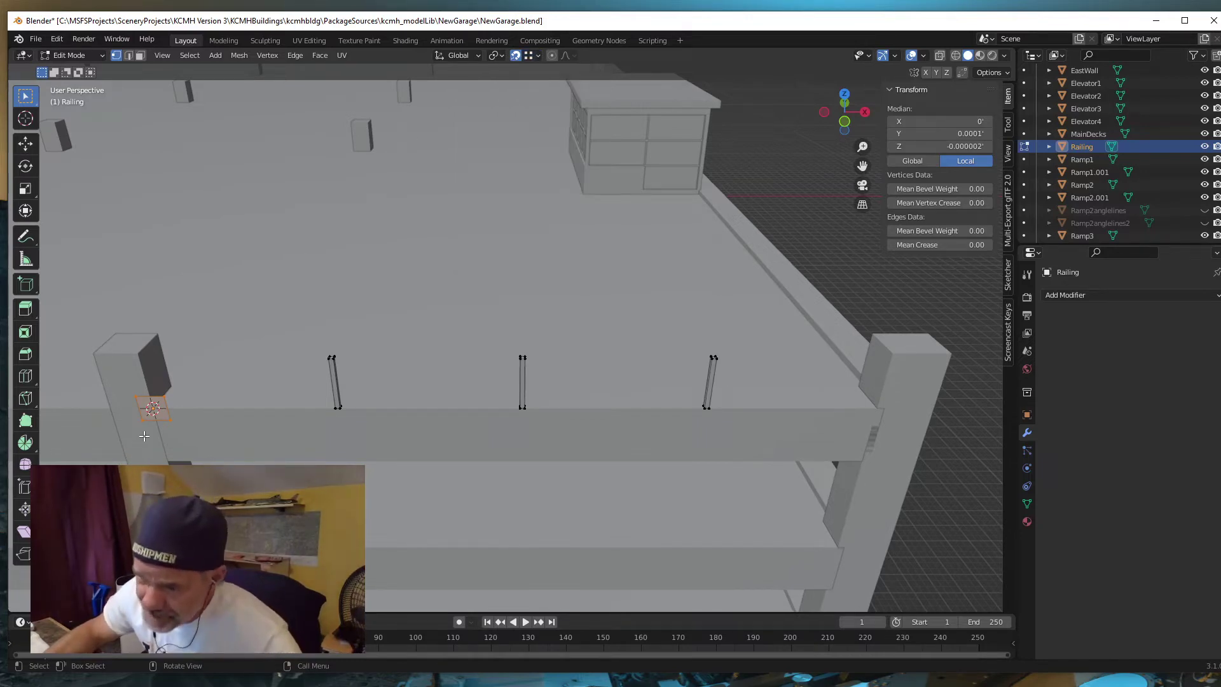
left_click_drag(141, 422, 145, 446)
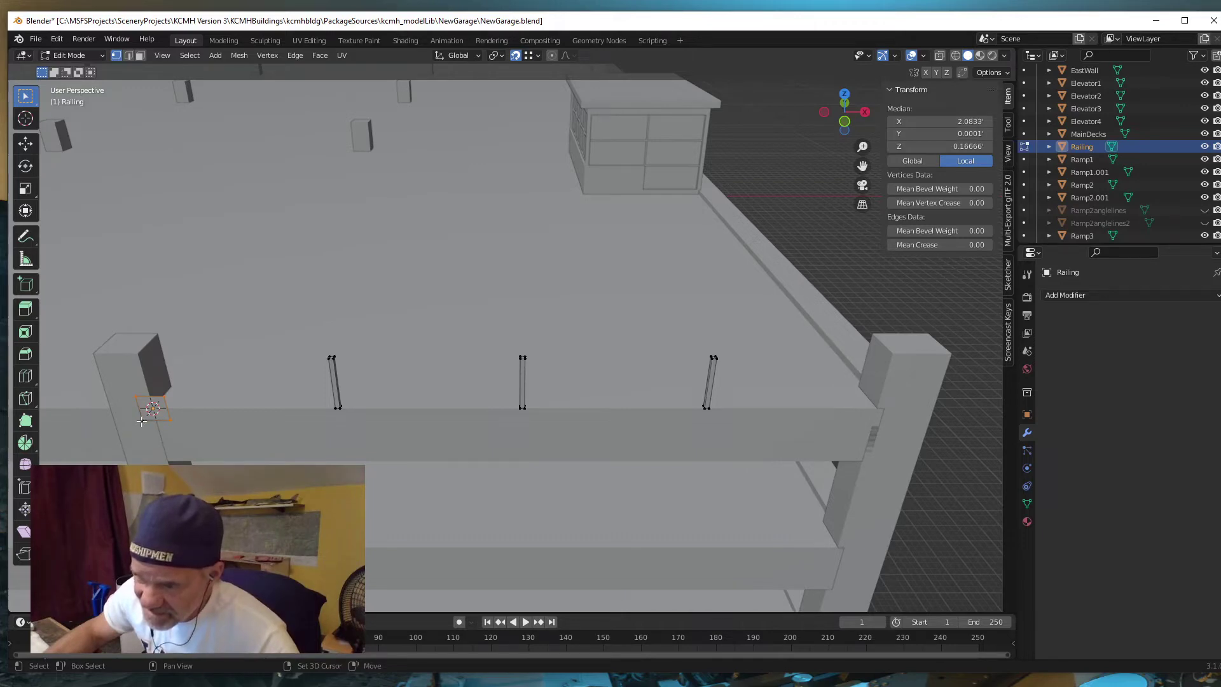
key("ctrl+z")
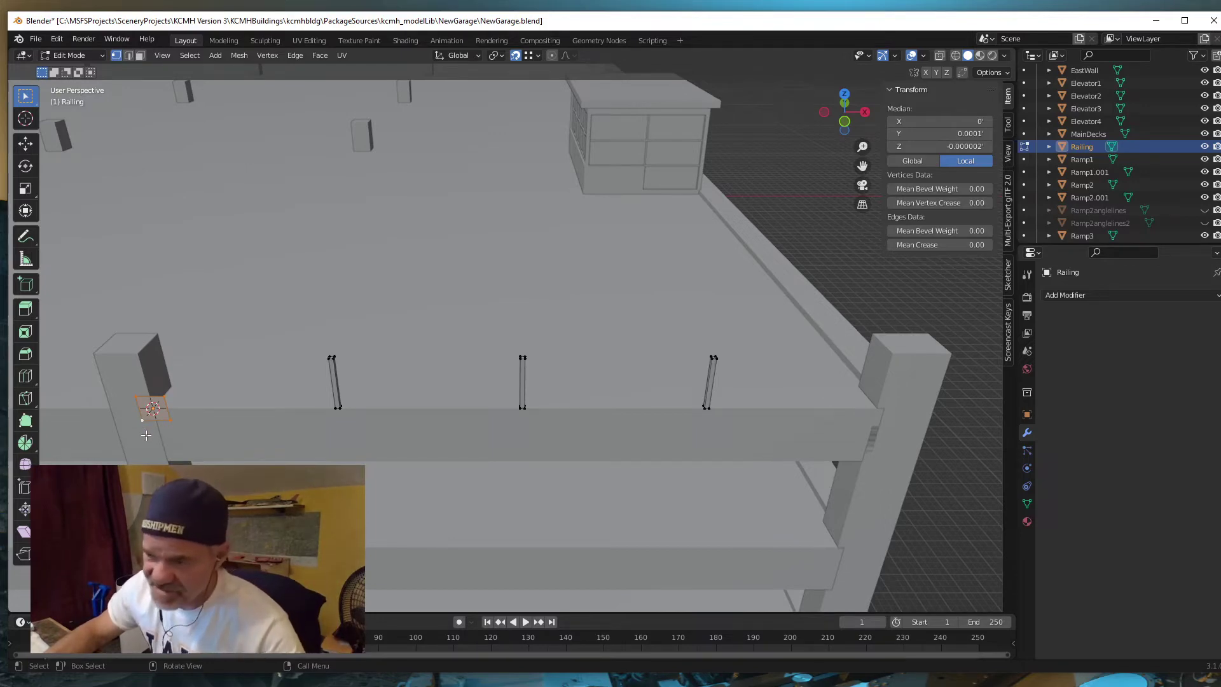
key("g")
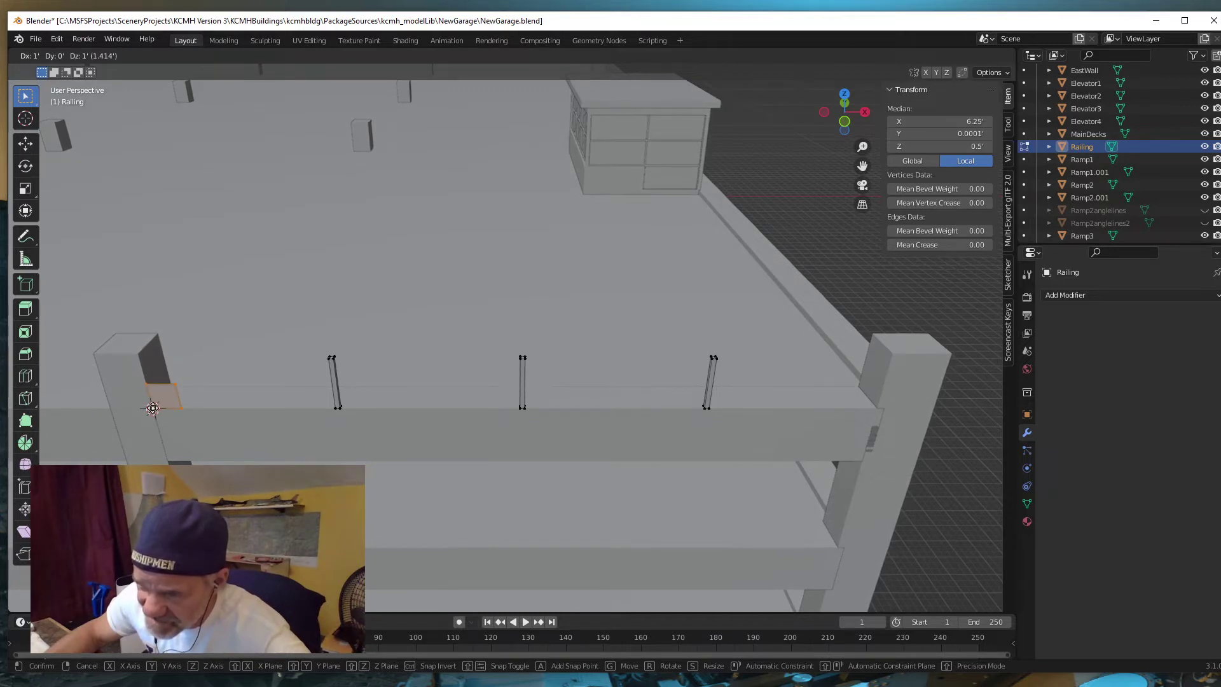
left_click(189, 430)
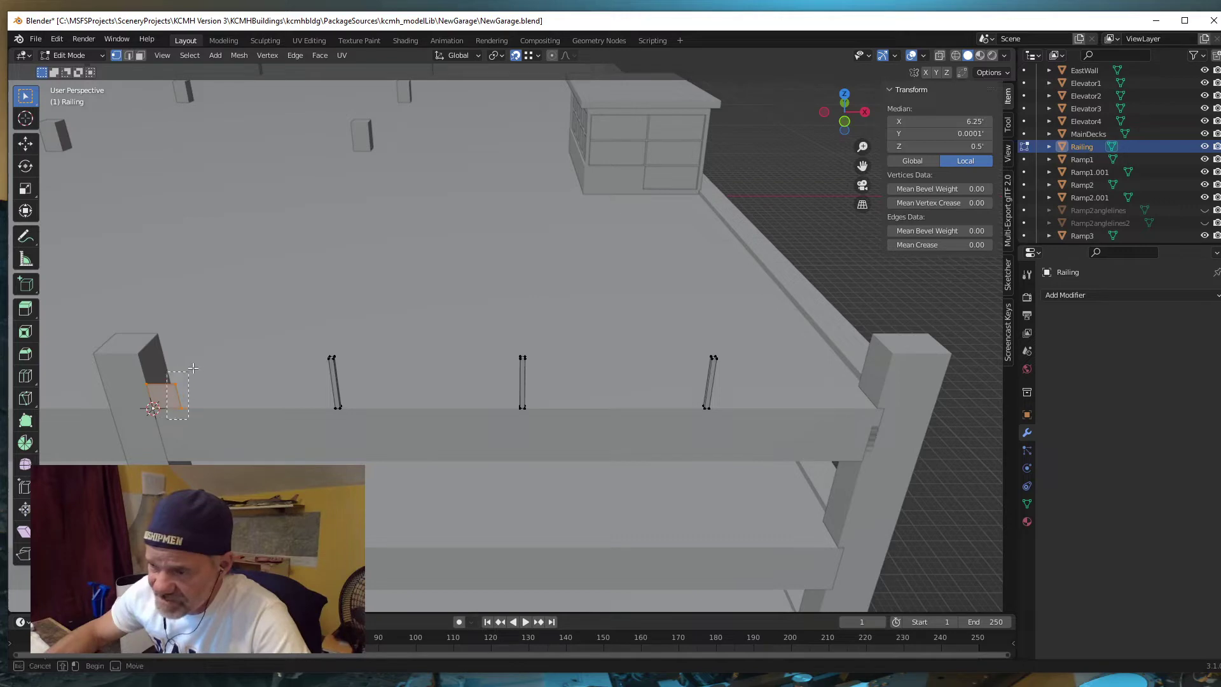
- Select the plane's right edge and switch the snap target to Edge
left_click(192, 406)
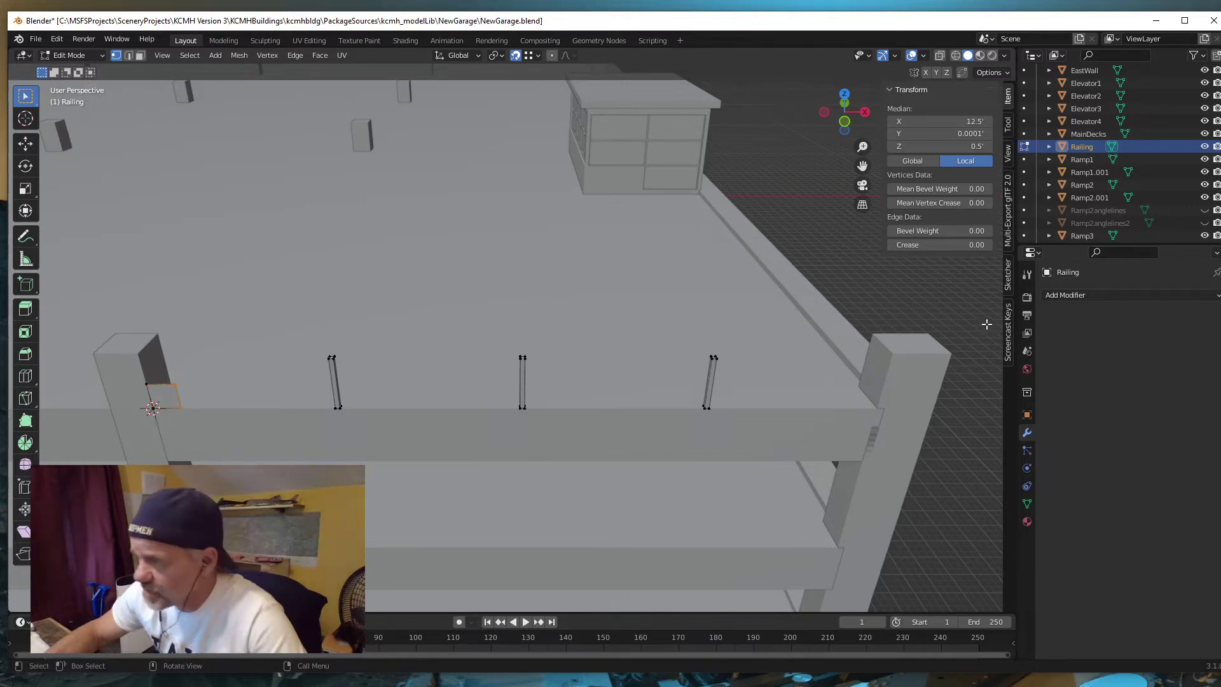
left_click(535, 55)
left_click(495, 119)
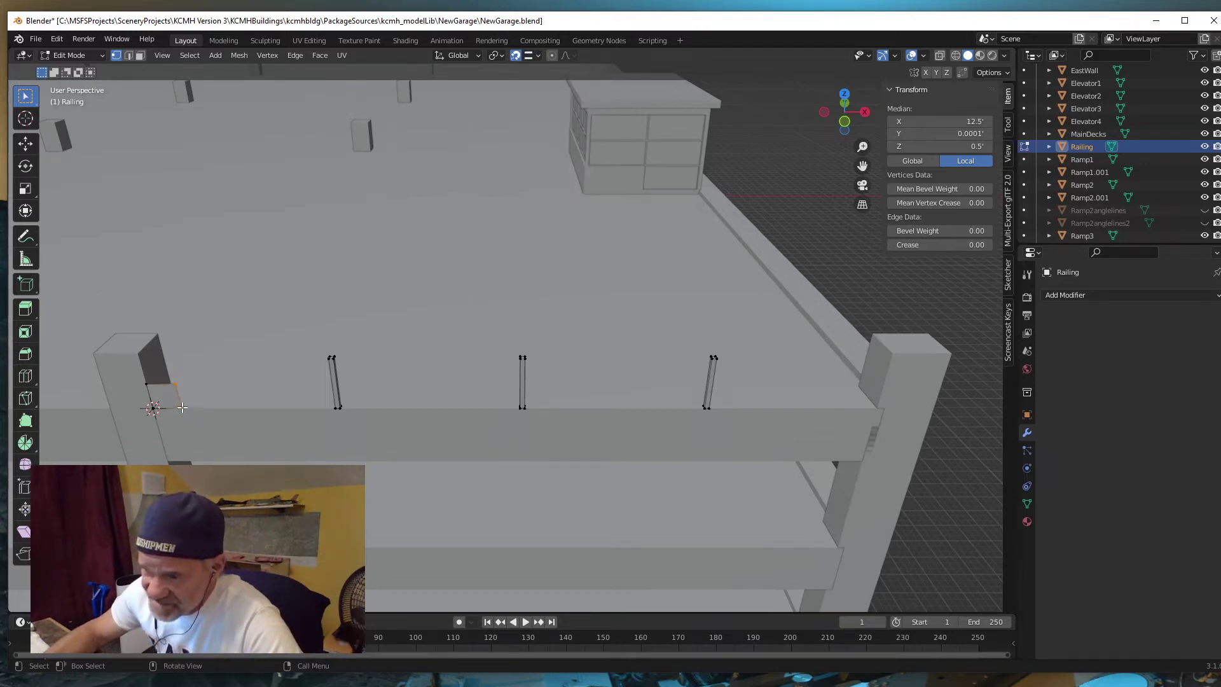
- Move the plane's right edge 49' along X to the far post
left_click(182, 406, "shift")
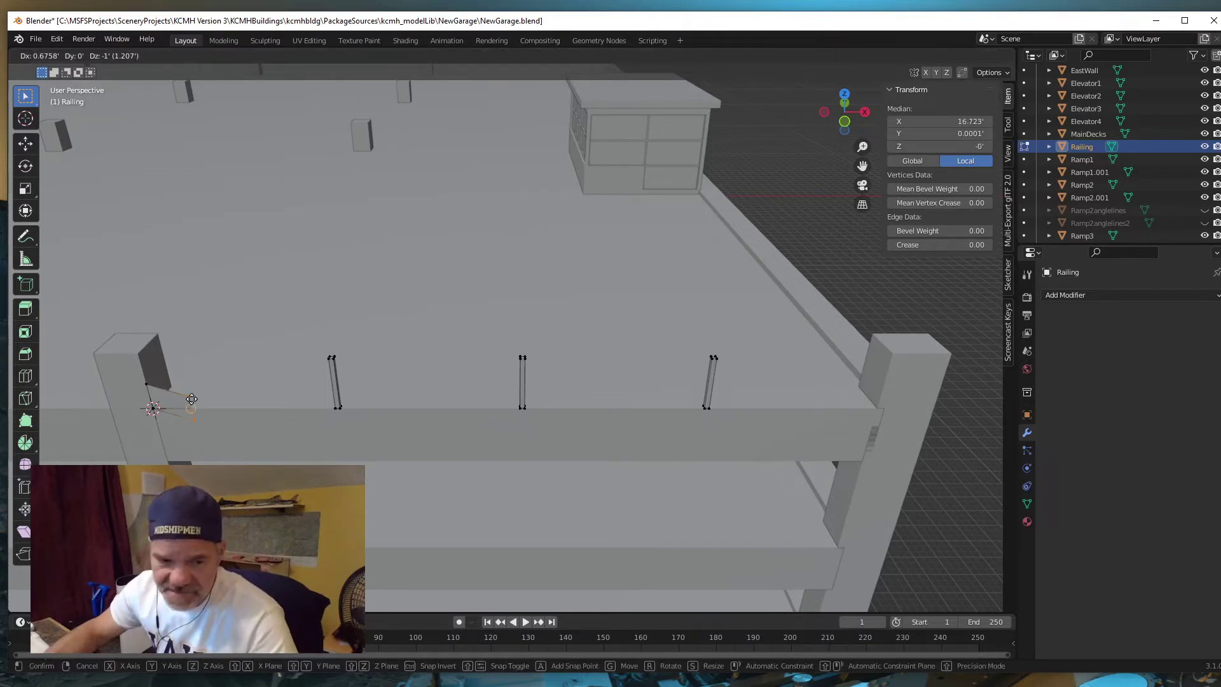
key("g")
key("x")
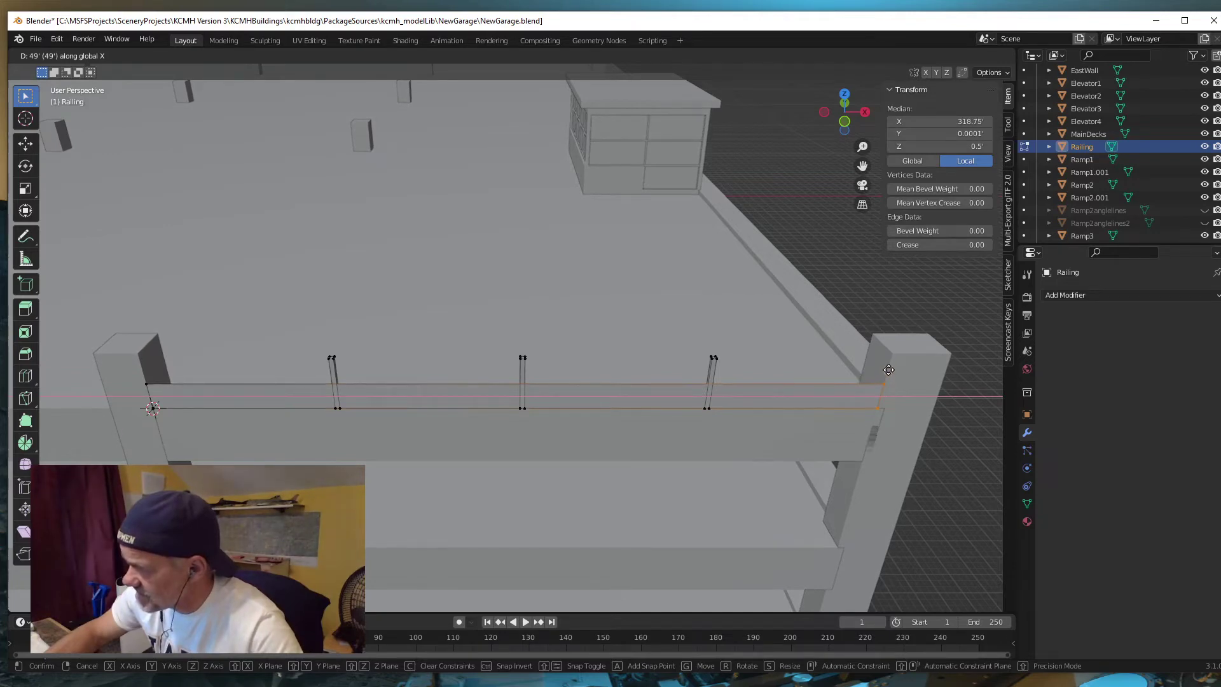
left_click(888, 370)
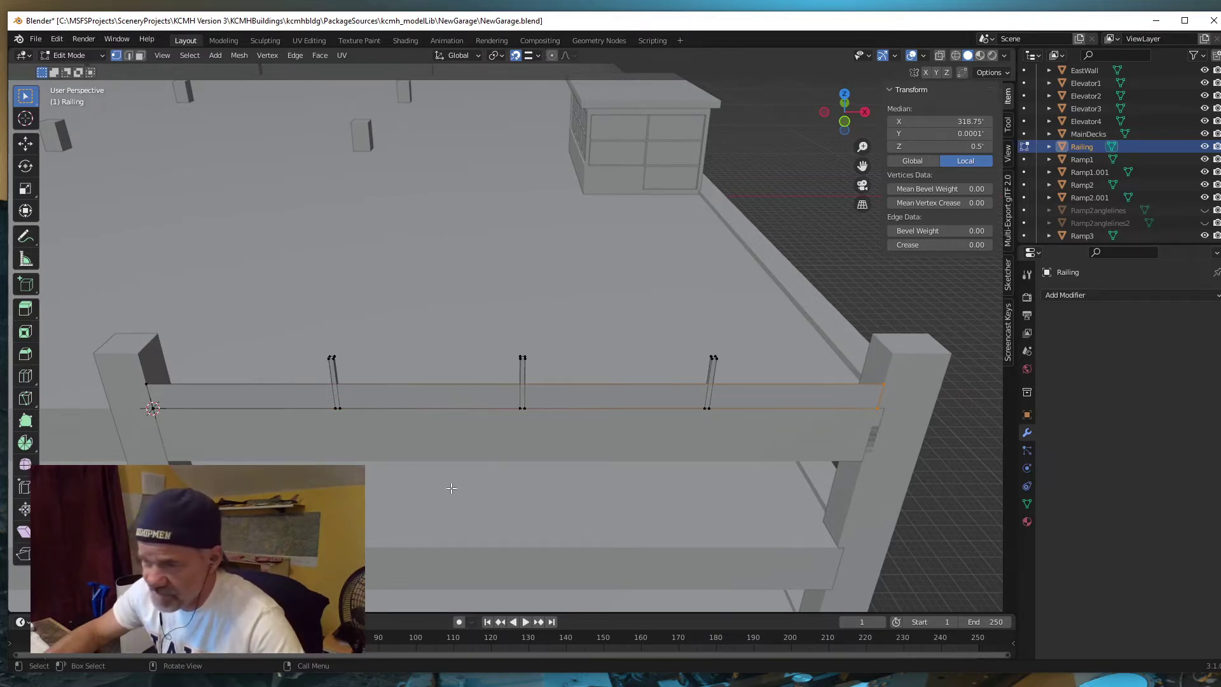
- Lift the top two vertices about 1.9' along Z, then view the CONRAC-FINAL_Photo-3.jpg reference
left_click(146, 384)
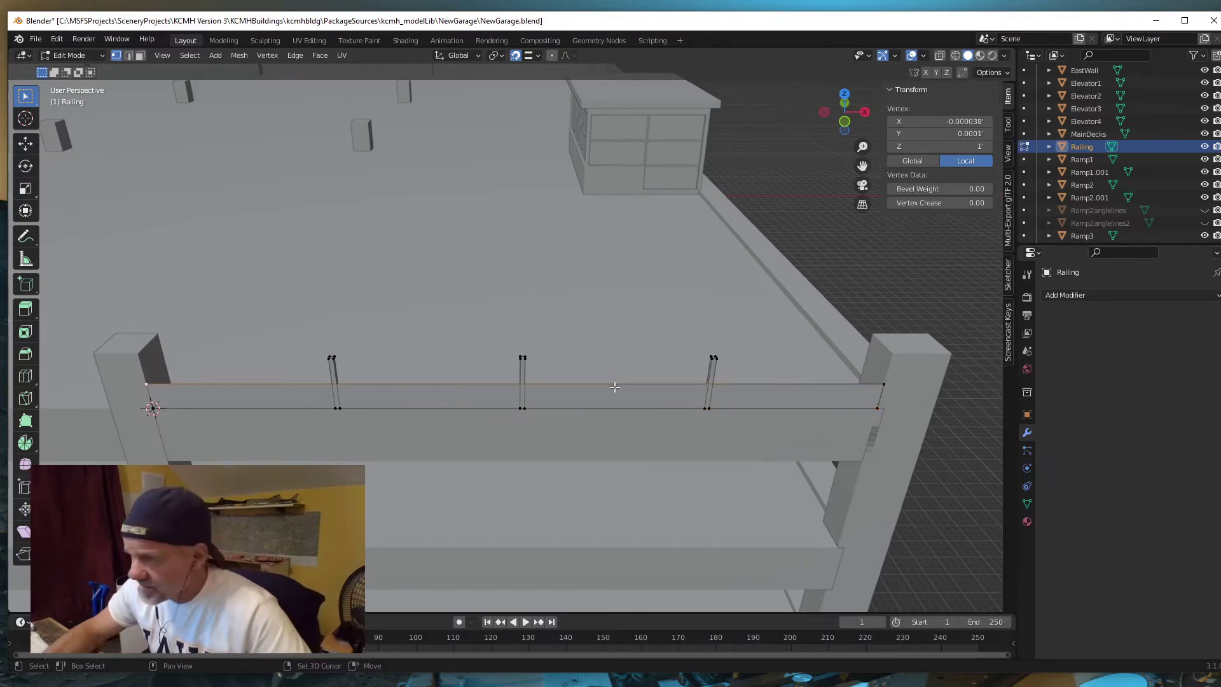
left_click(883, 385, "shift")
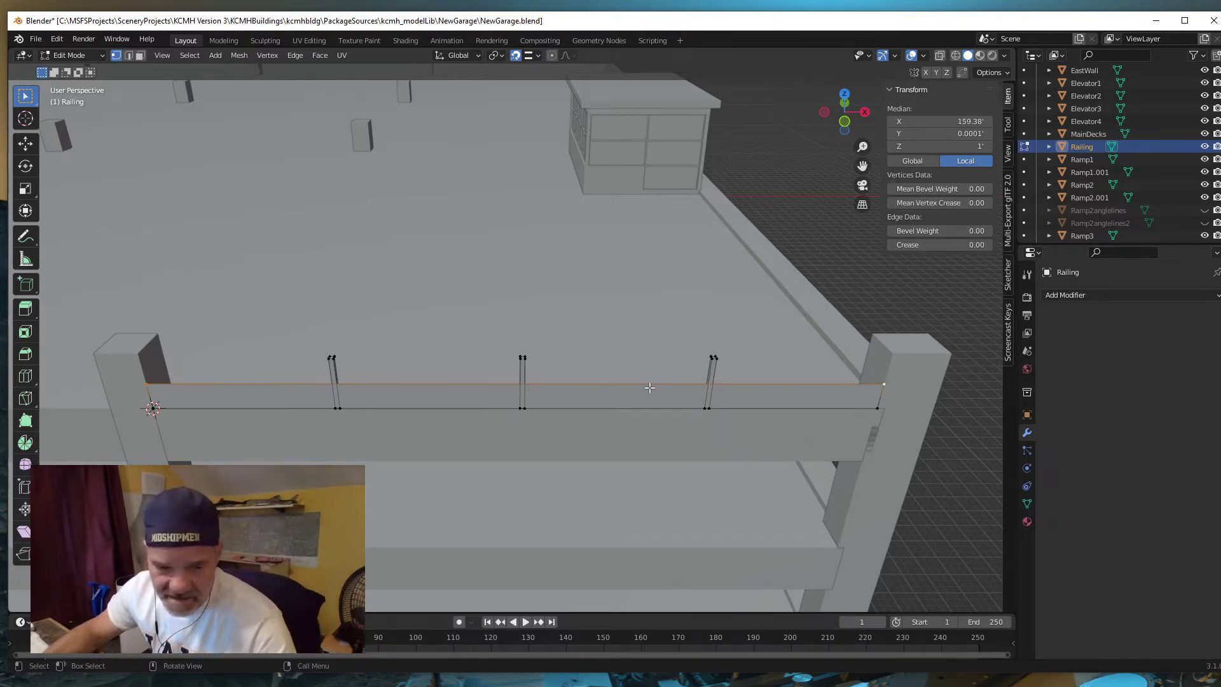
key("g")
key("z")
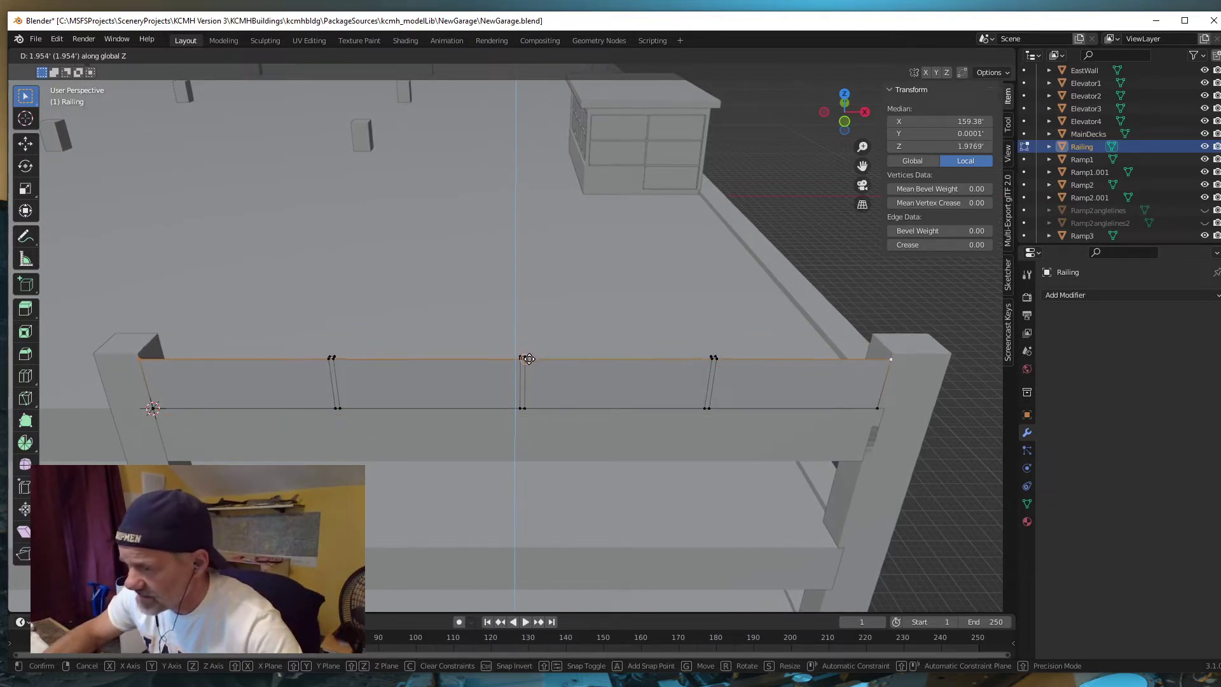
left_click(527, 360)
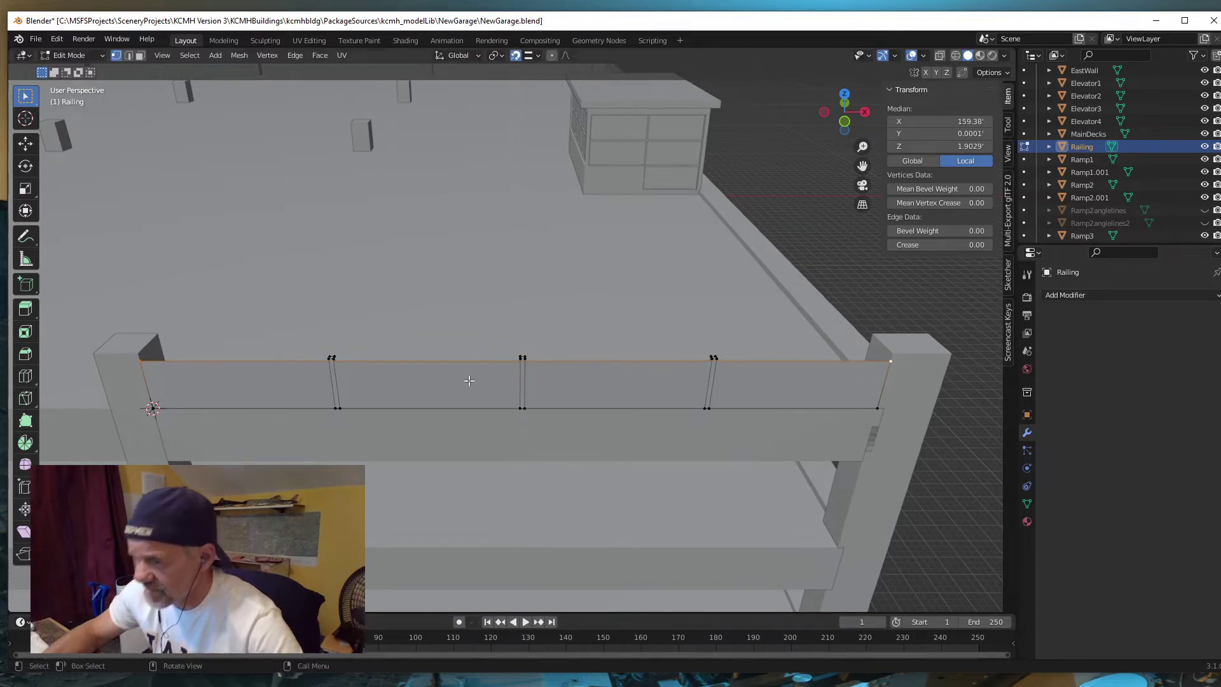
mouse_move(476, 402)
middle_mouse_down()
mouse_move(585, 353)
mouse_move(481, 395)
middle_mouse_up()
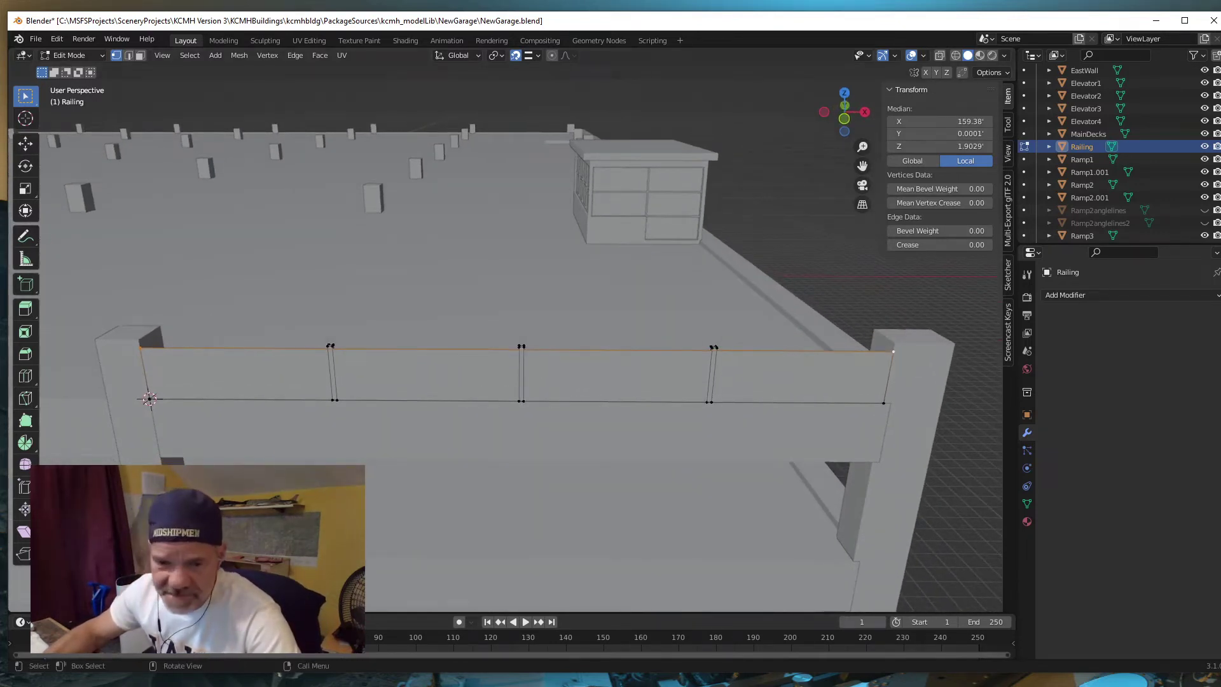
key("alt+Tab")
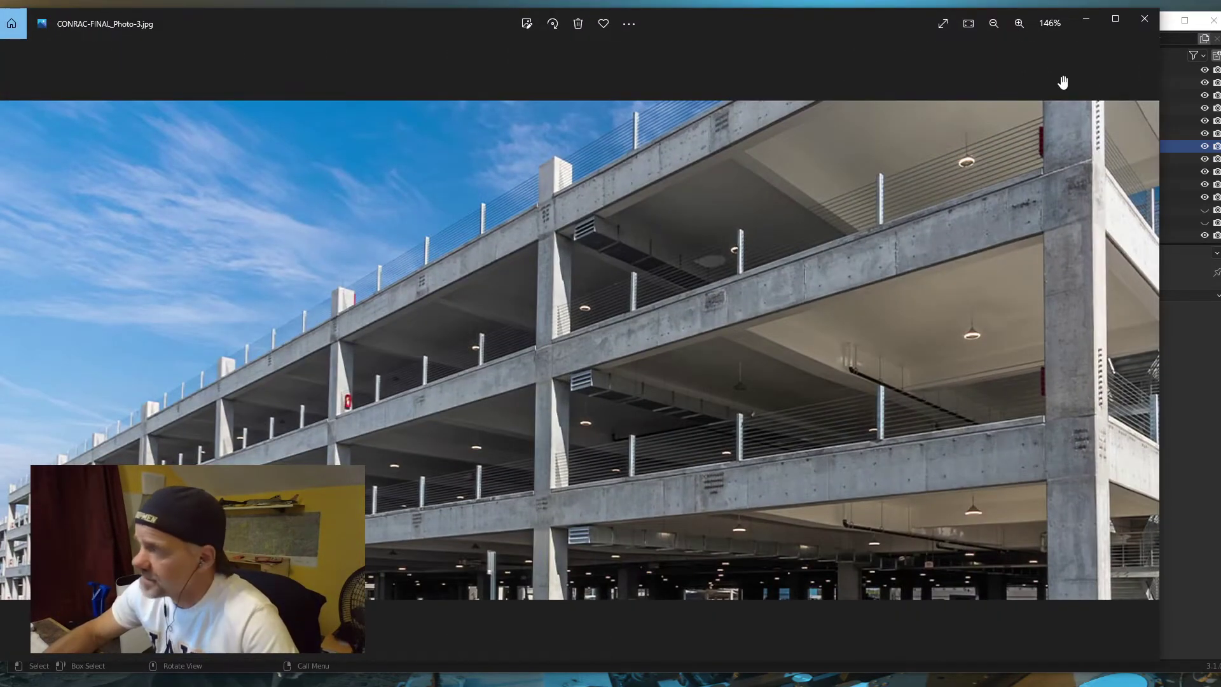
- Select the railing panel face, offset it .1 along Y, and return to Object Mode
left_click(1087, 22)
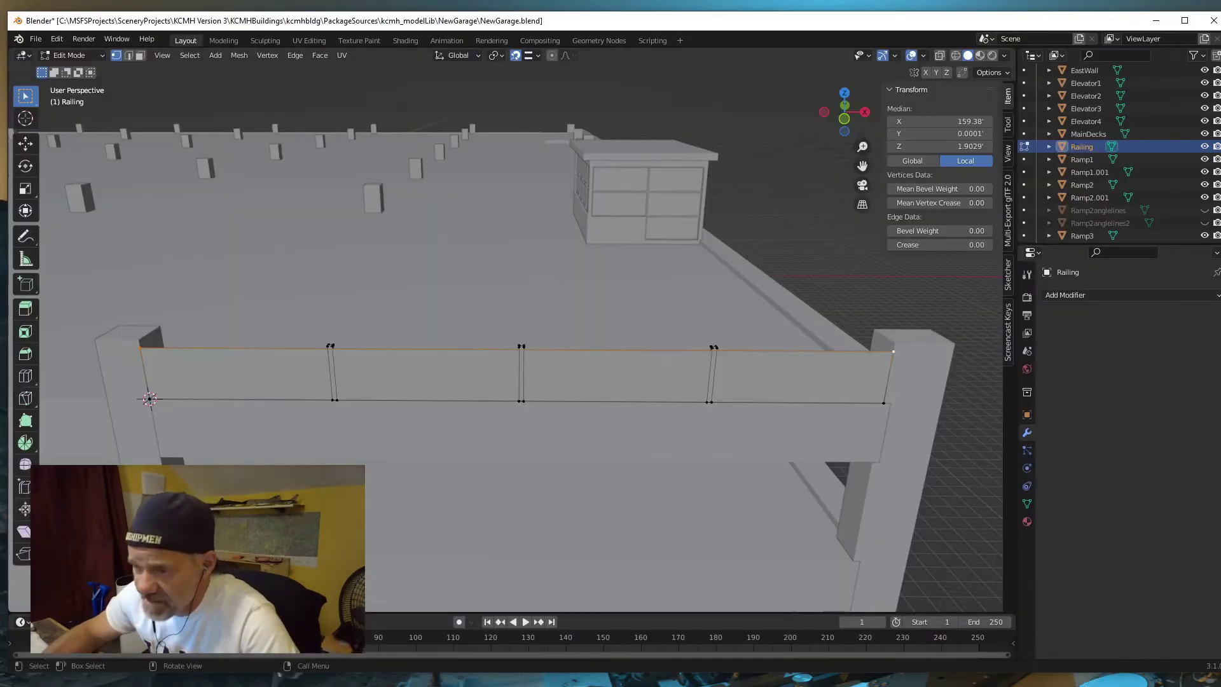
middle_click_drag(356, 445, 383, 453)
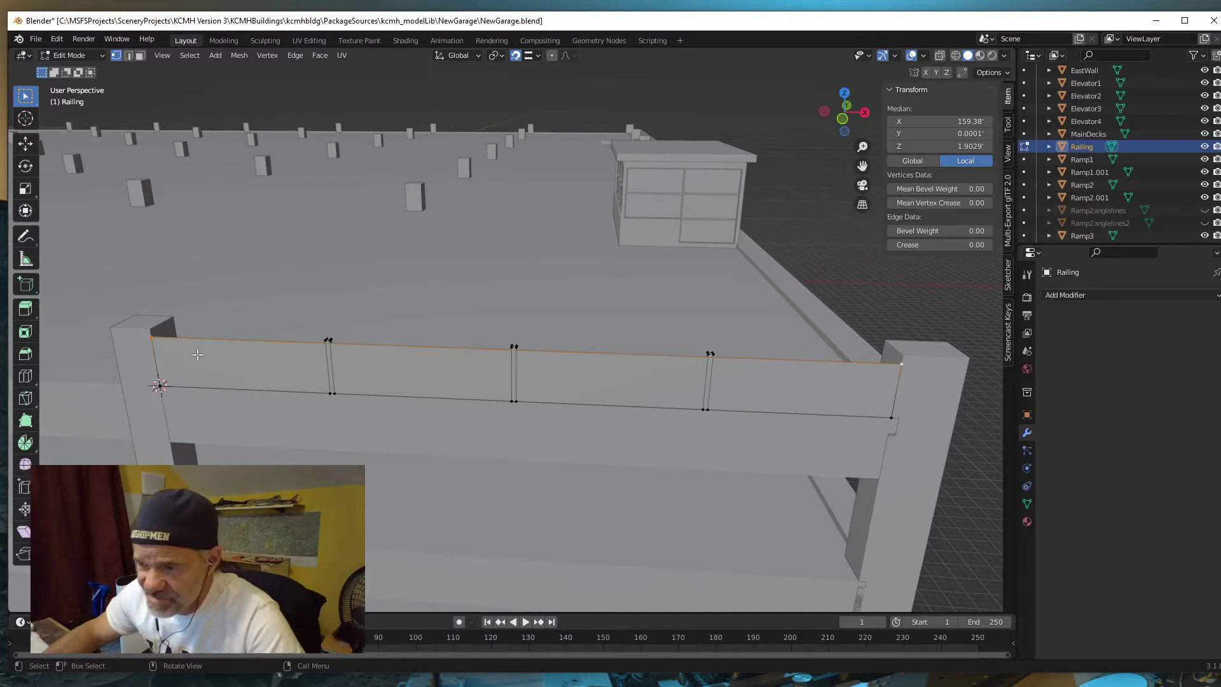
left_click(141, 55)
left_click(298, 371)
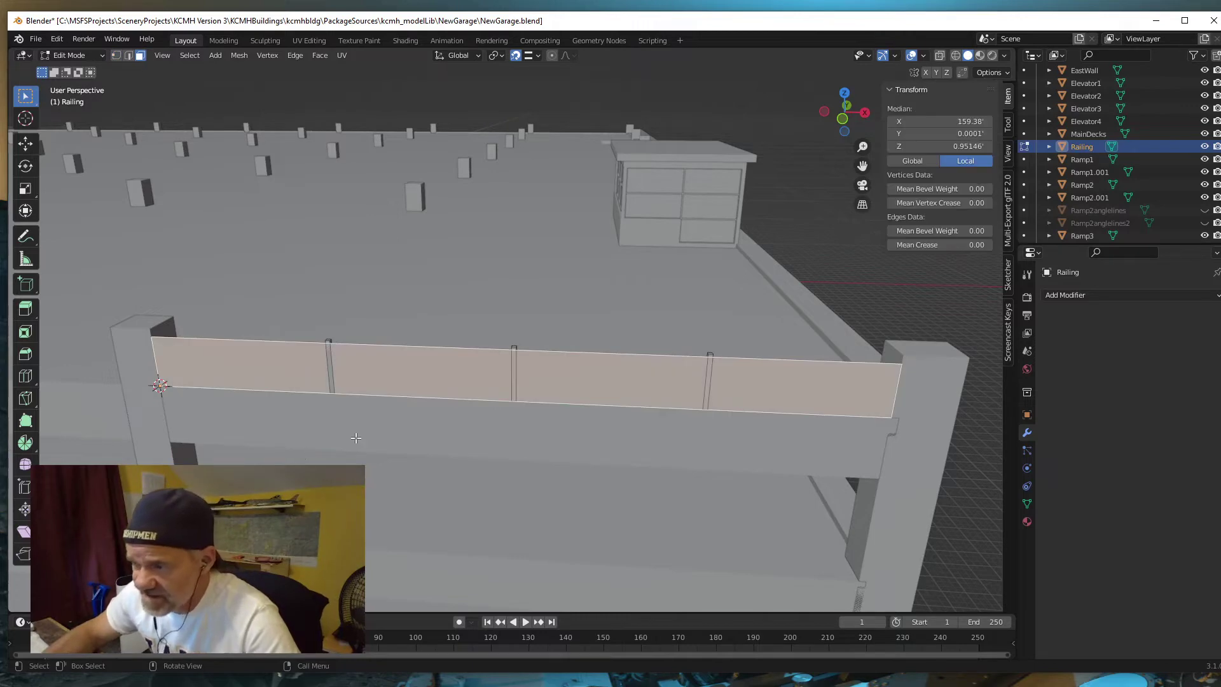
middle_click_drag(356, 439, 373, 369)
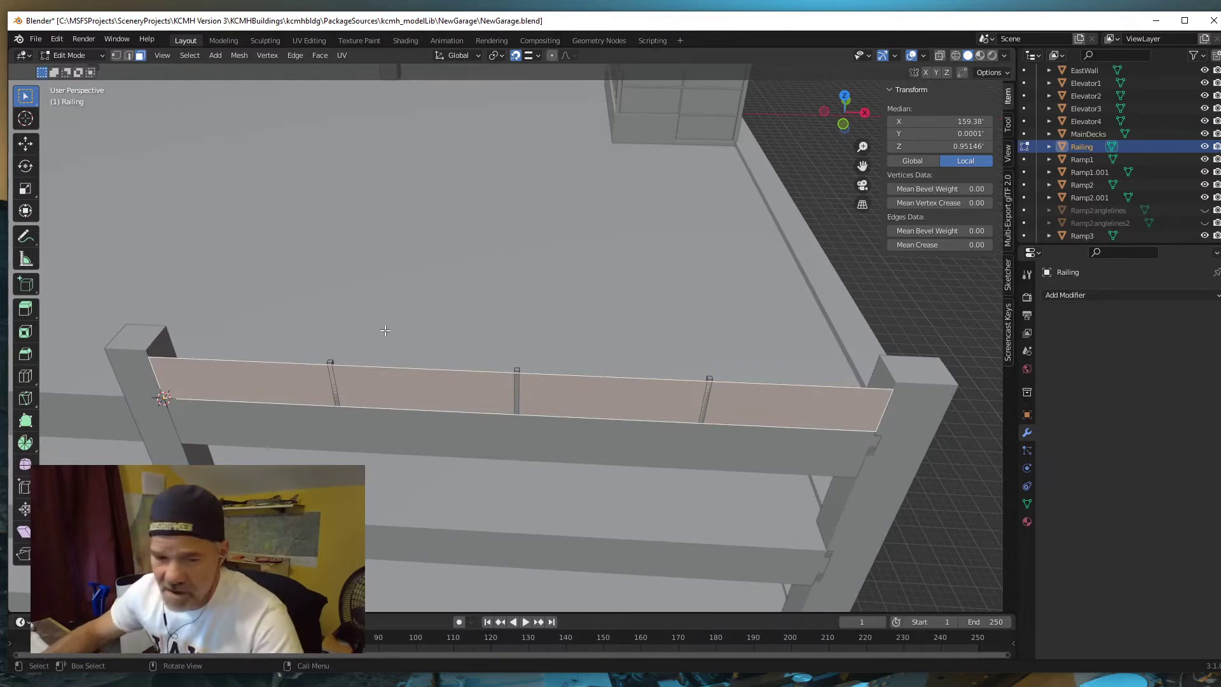
type("gy.1")
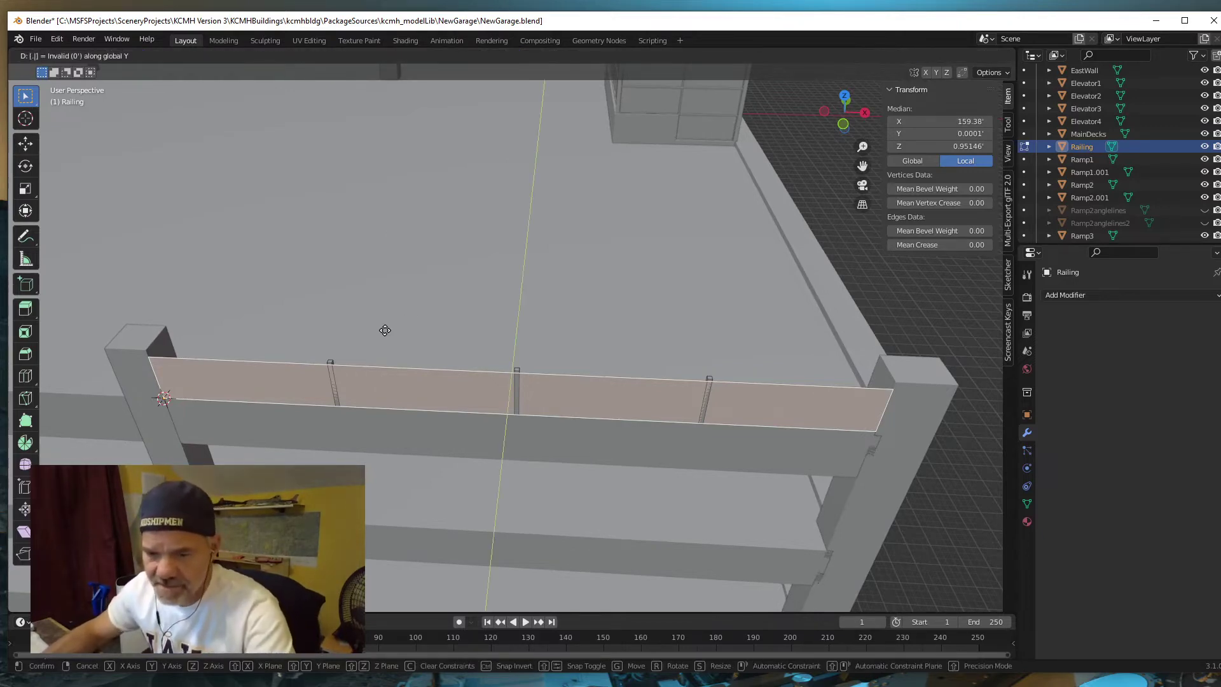
key("Return")
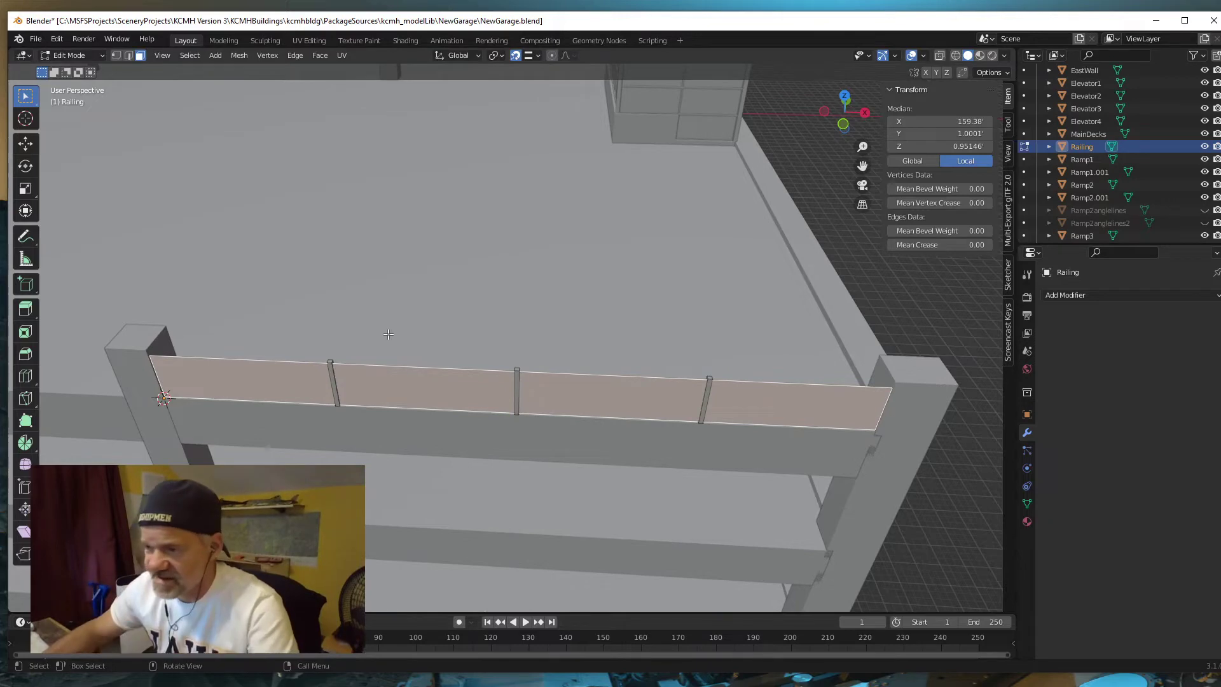
middle_click_drag(404, 450, 434, 423)
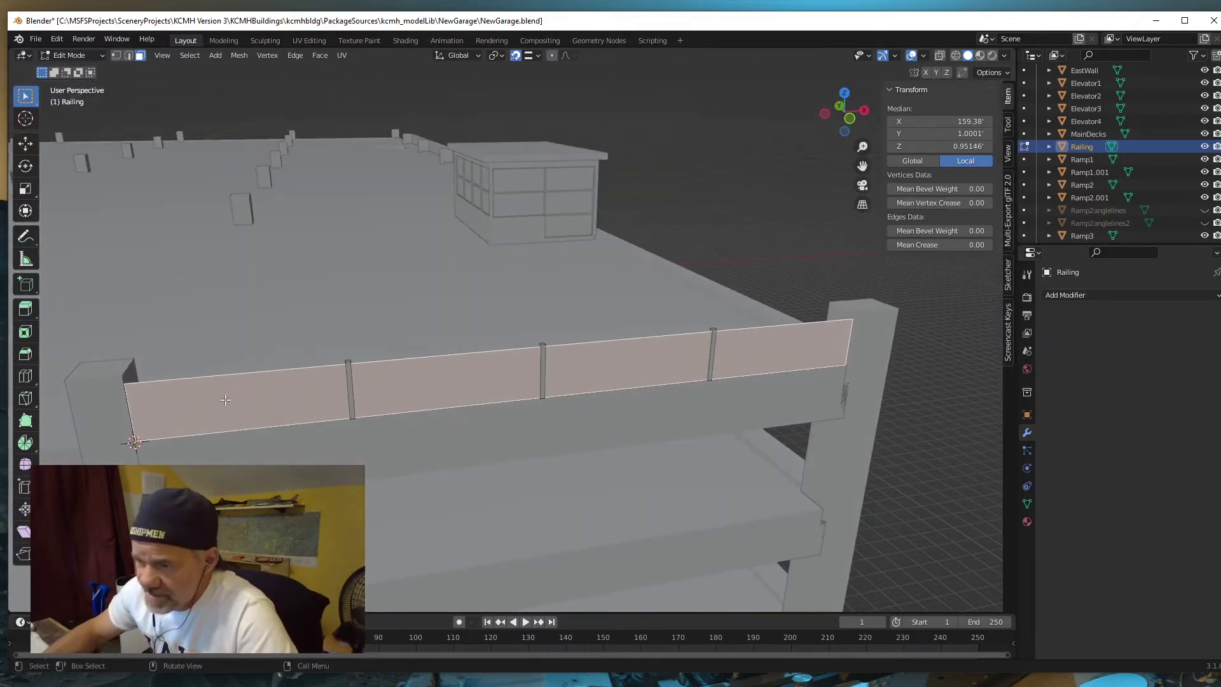
middle_click_drag(583, 392, 625, 393)
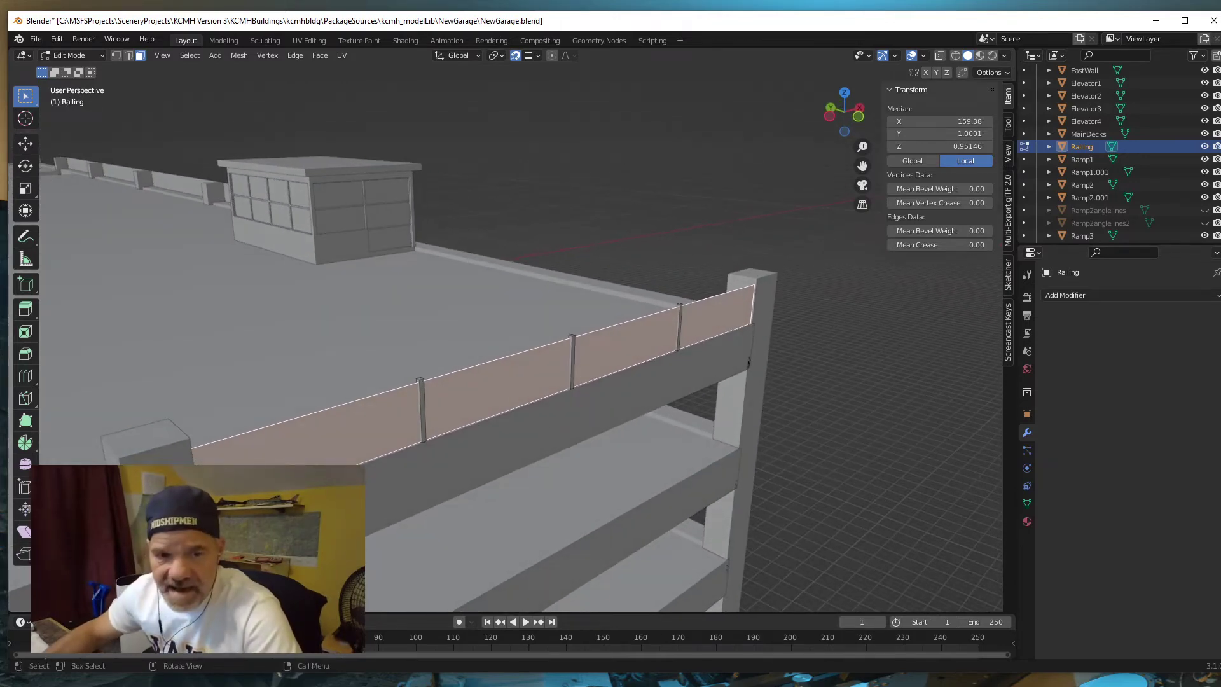
scroll(406, 464, "down", 1)
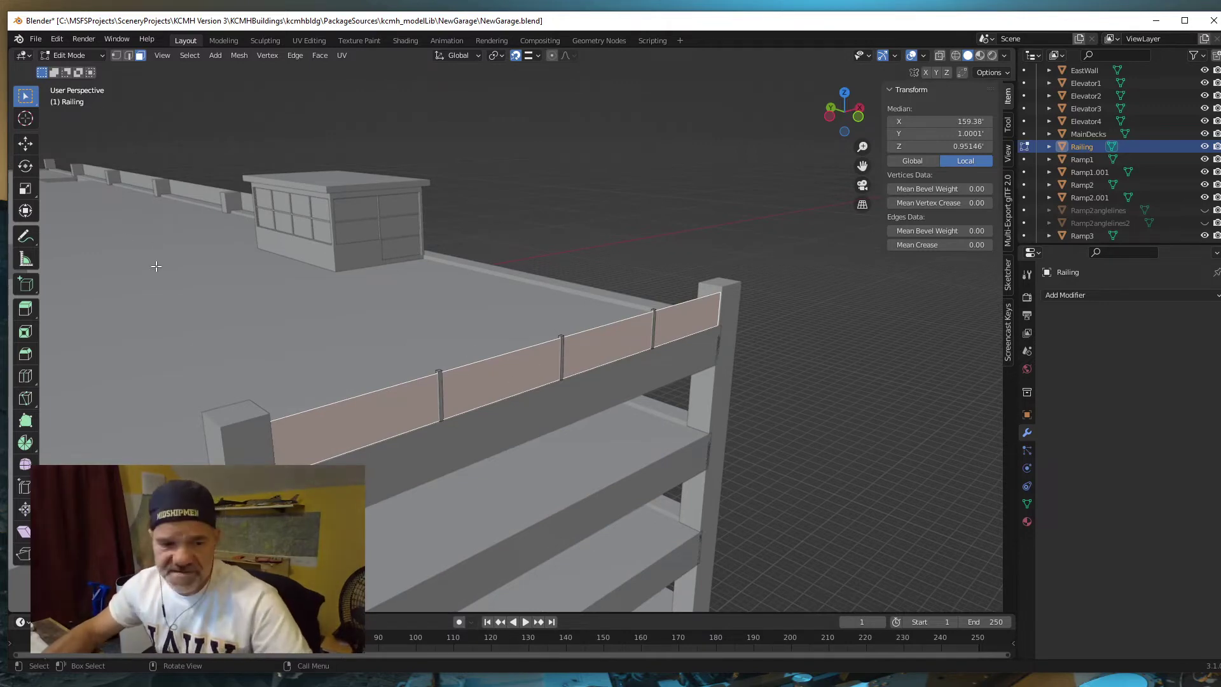
key("Tab")
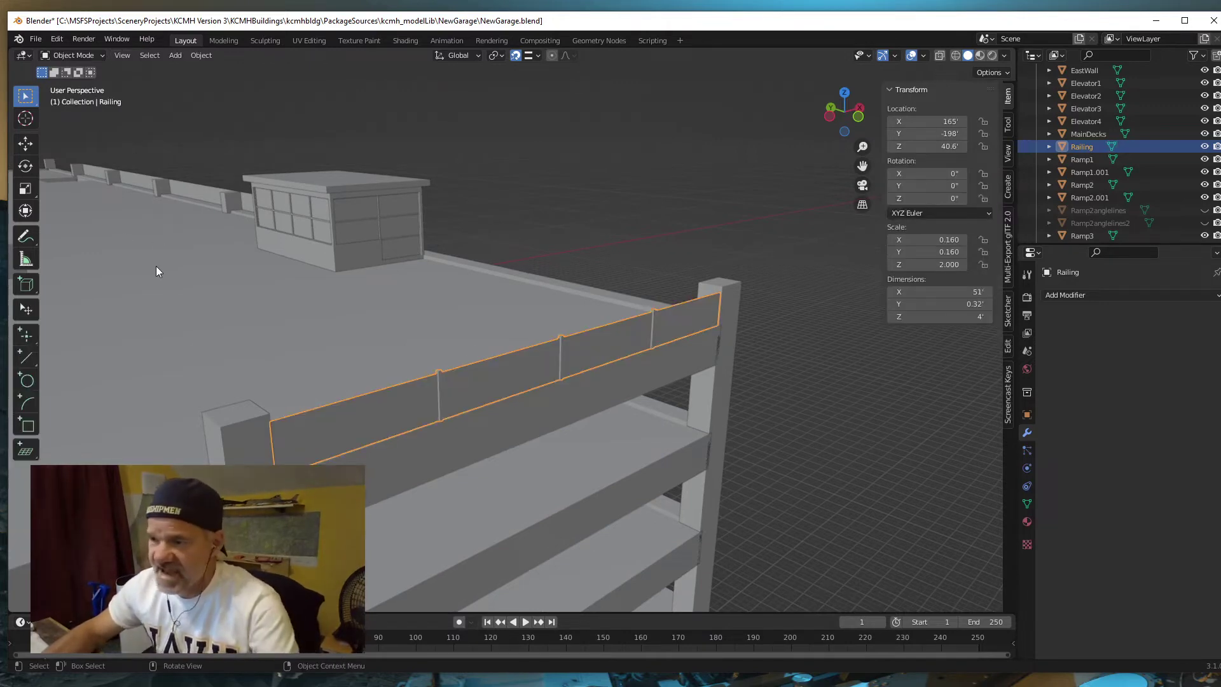
- Save NewGarage.blend and toggle the Railing's visibility off and back on
left_click(36, 38)
left_click(53, 122)
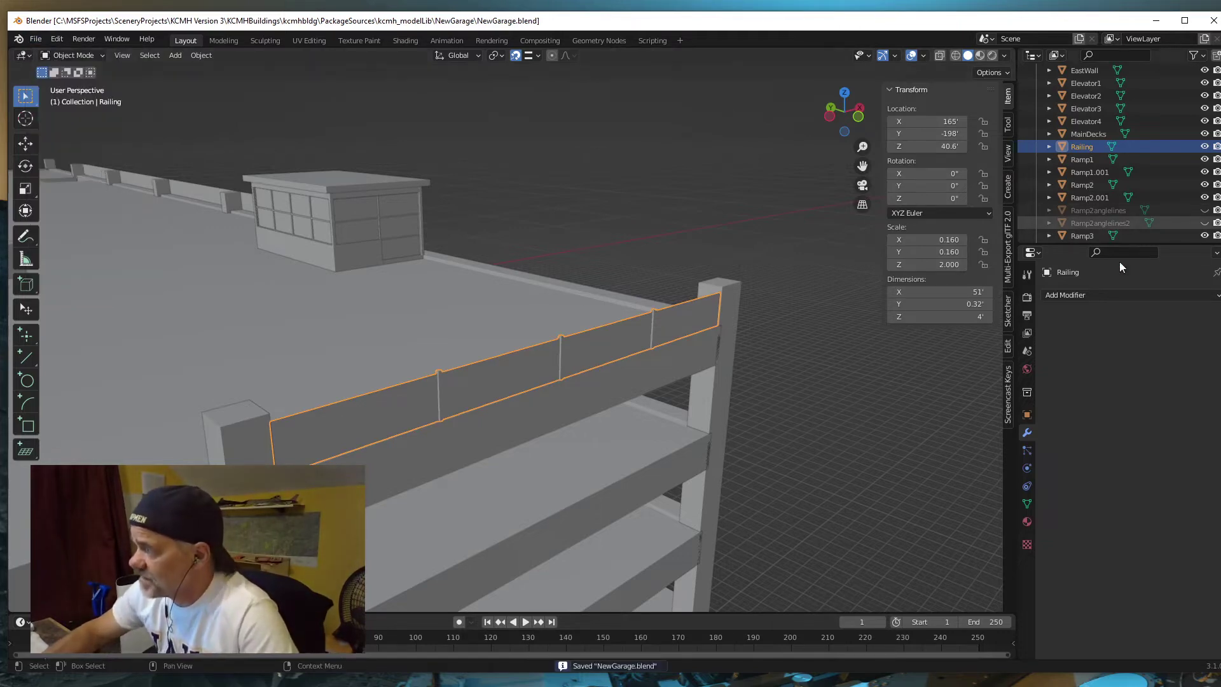
left_click(1204, 147)
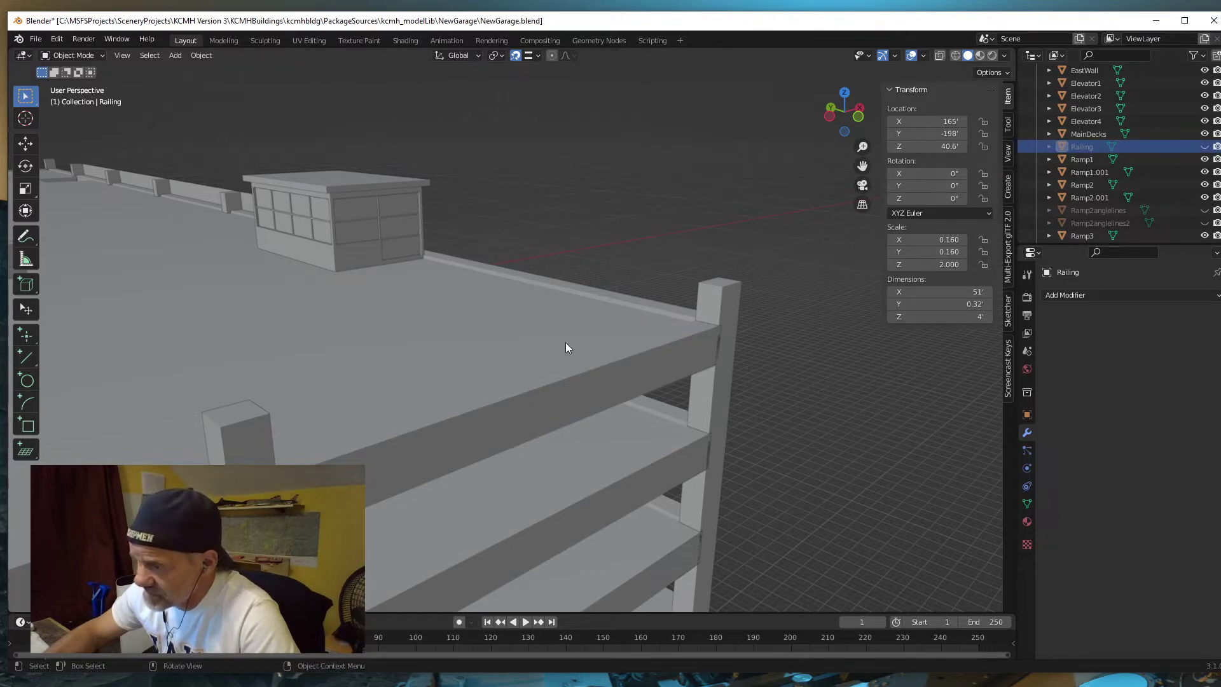
left_click(1204, 147)
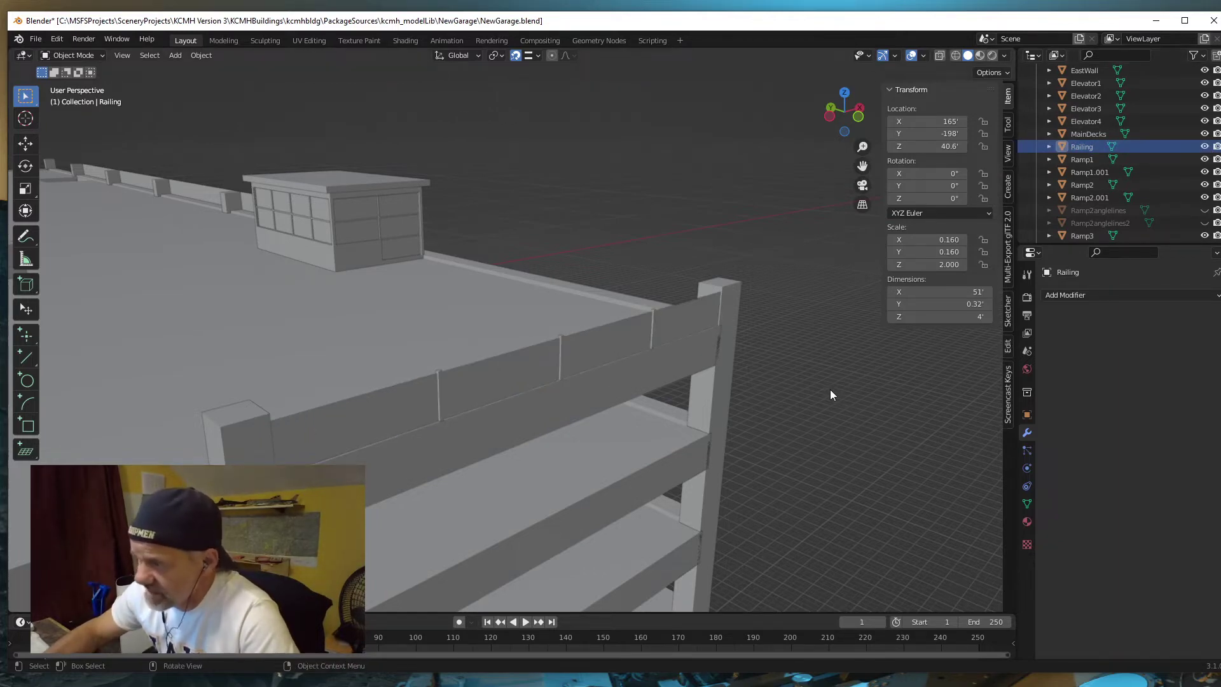
mouse_move(830, 390)
middle_mouse_down()
mouse_move(774, 384)
mouse_move(798, 411)
mouse_move(823, 414)
mouse_move(814, 406)
middle_mouse_up()
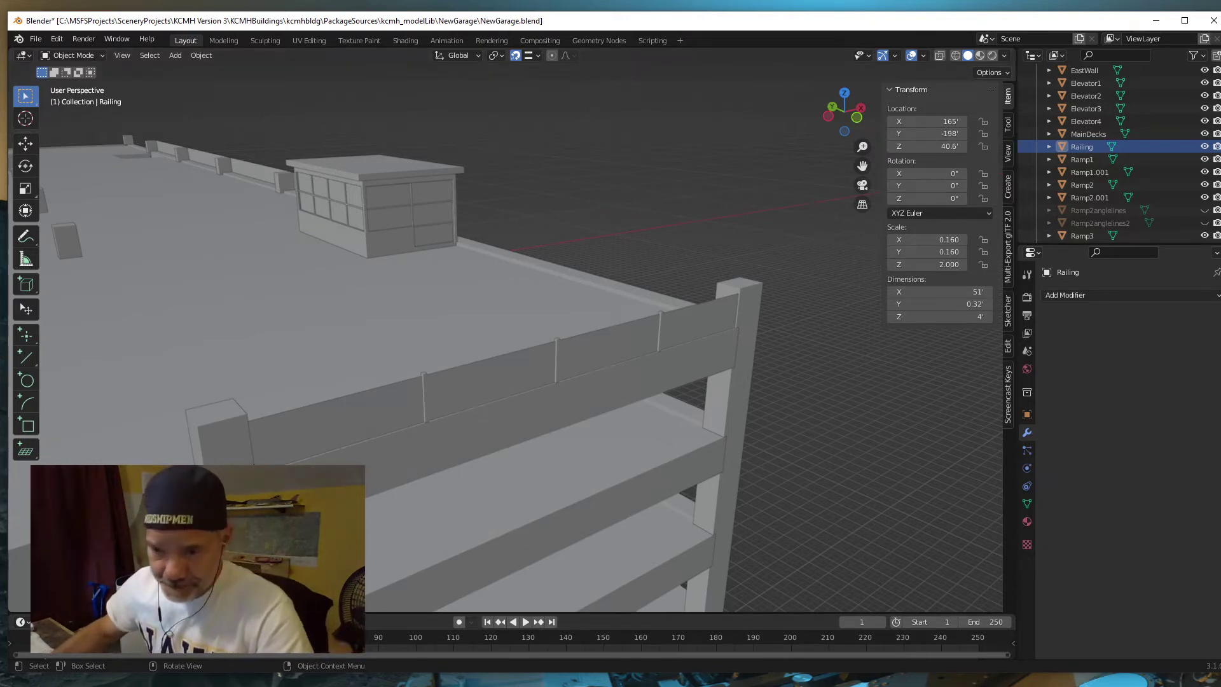
key("alt+Tab")
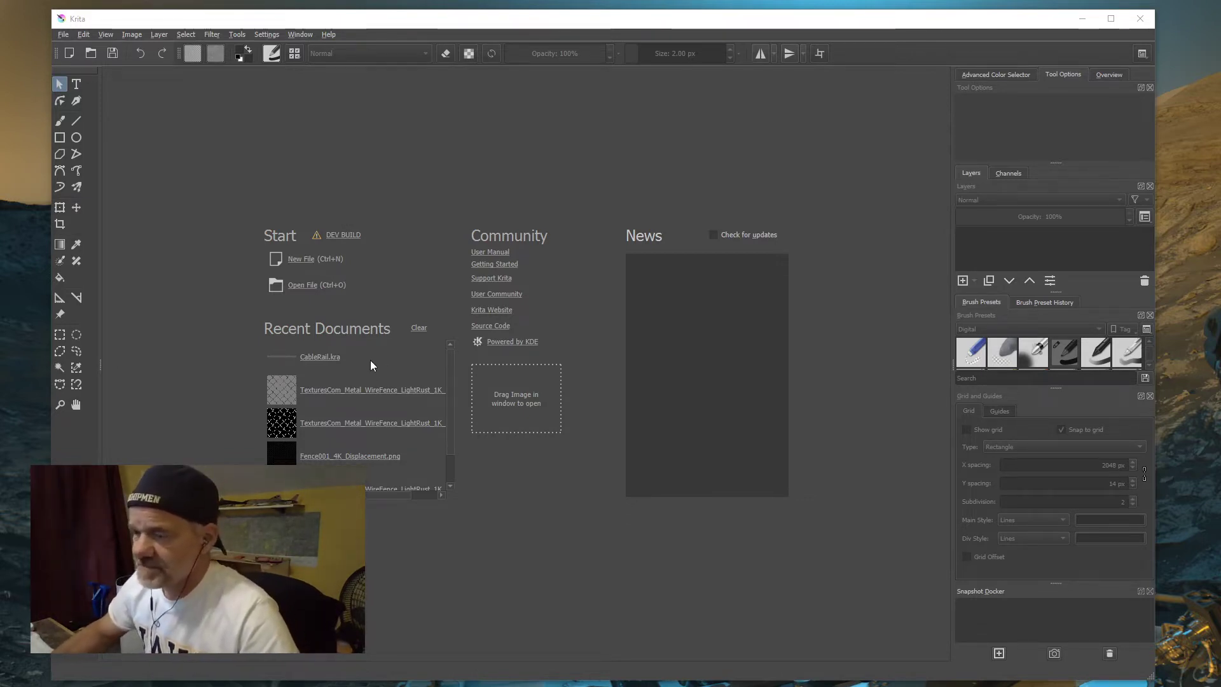
- Start a new Krita document and minimize the Blender window
left_click(295, 258)
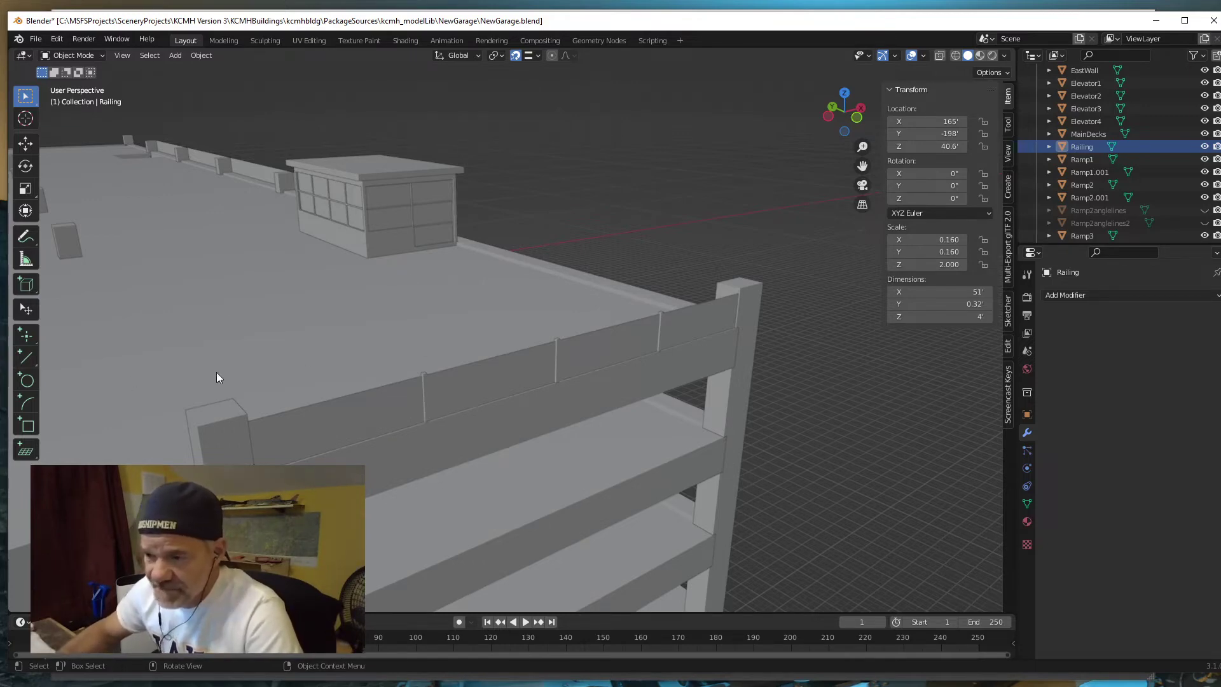
left_click(1156, 23)
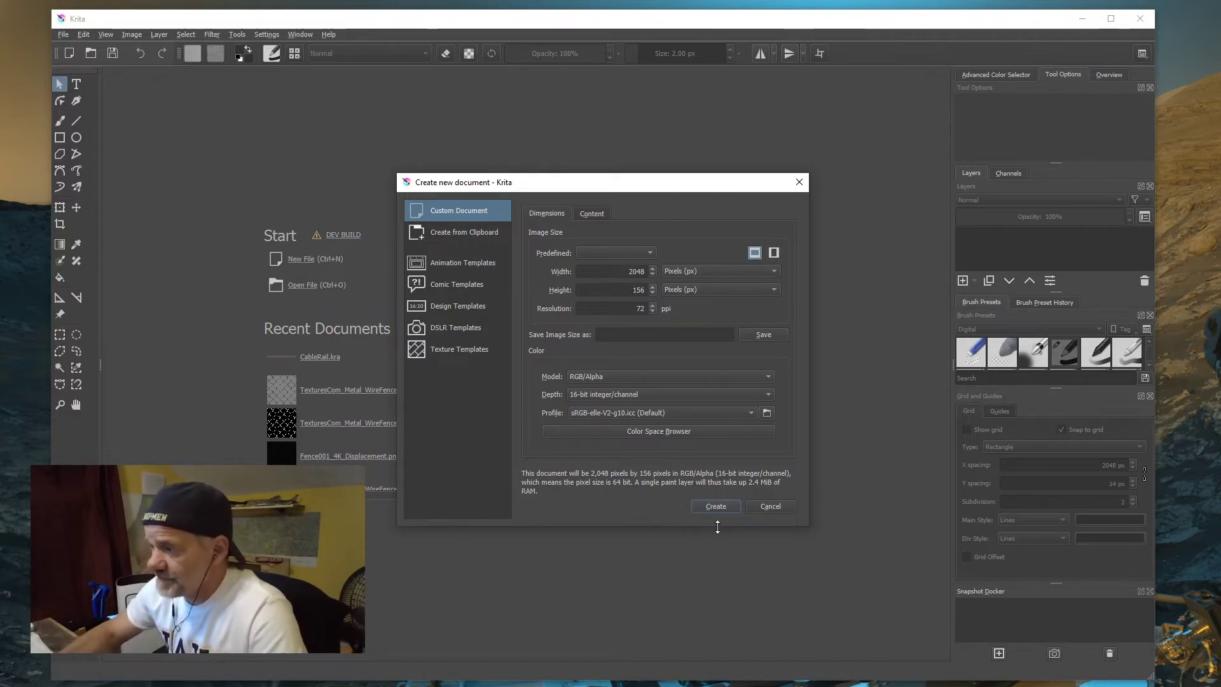
- Create the 2048 × 156 px canvas and turn on Show grid
left_click(713, 506)
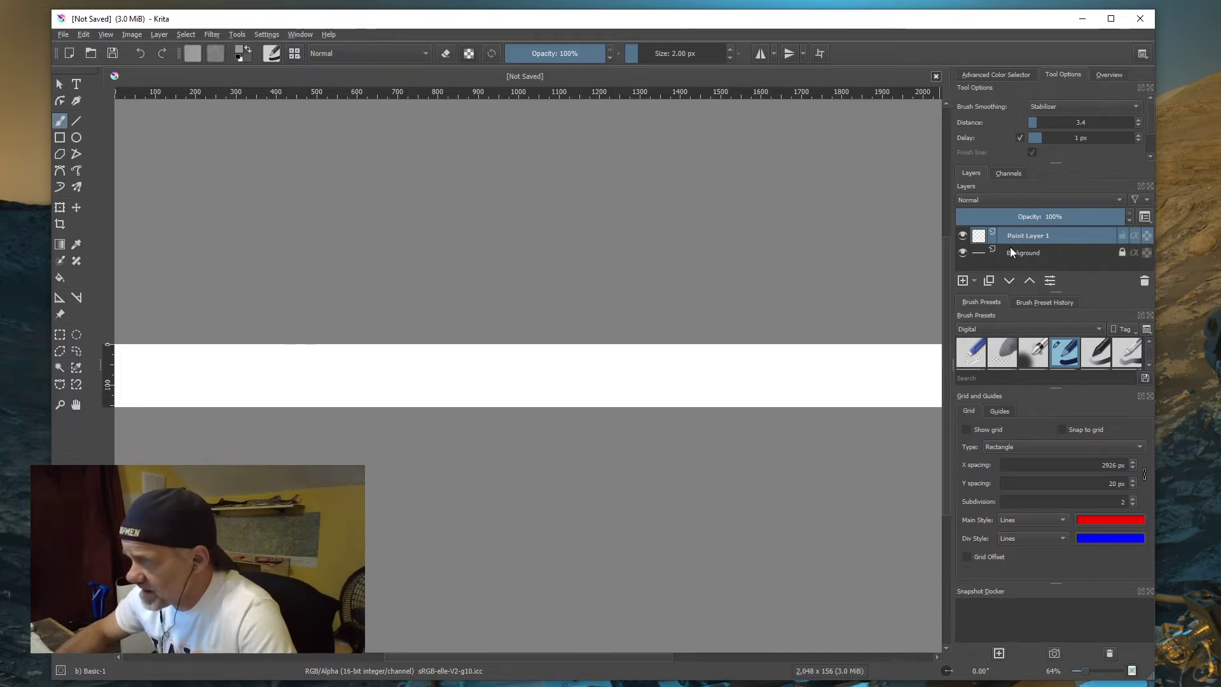
mouse_move(1021, 238)
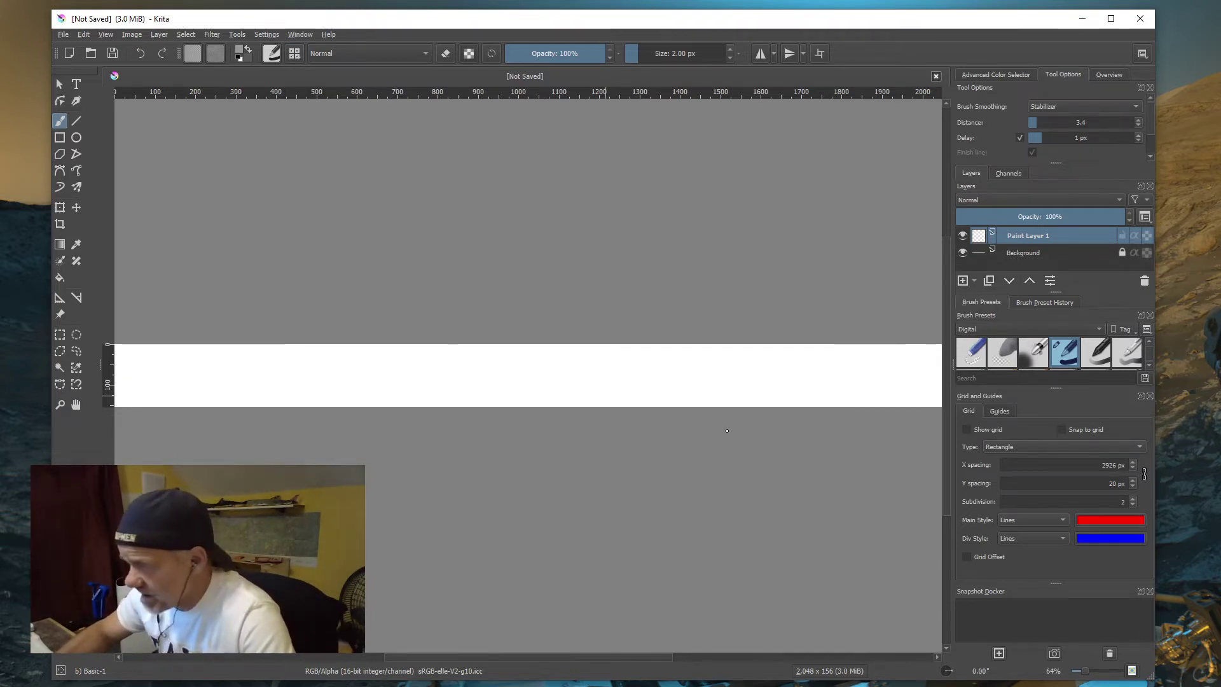
left_click(967, 429)
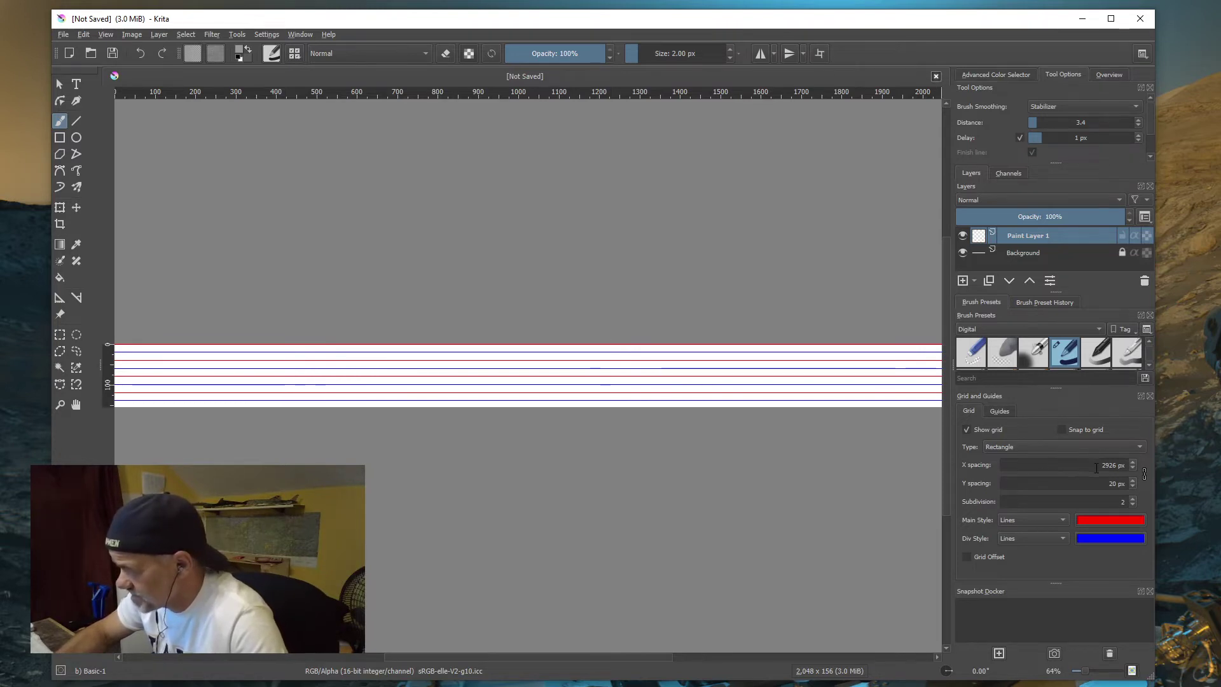
- Set grid X spacing to 2048 px (Y becomes 14 px) and enable Snap to grid
left_click_drag(1095, 468, 1157, 458)
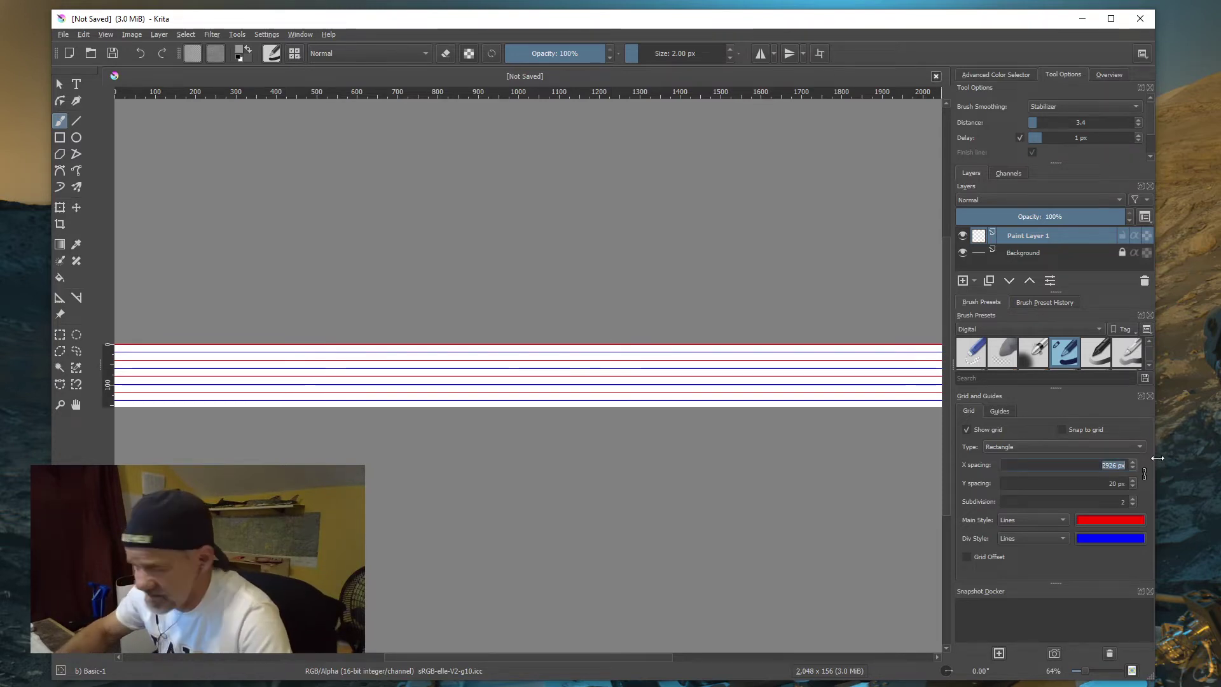
type("2048")
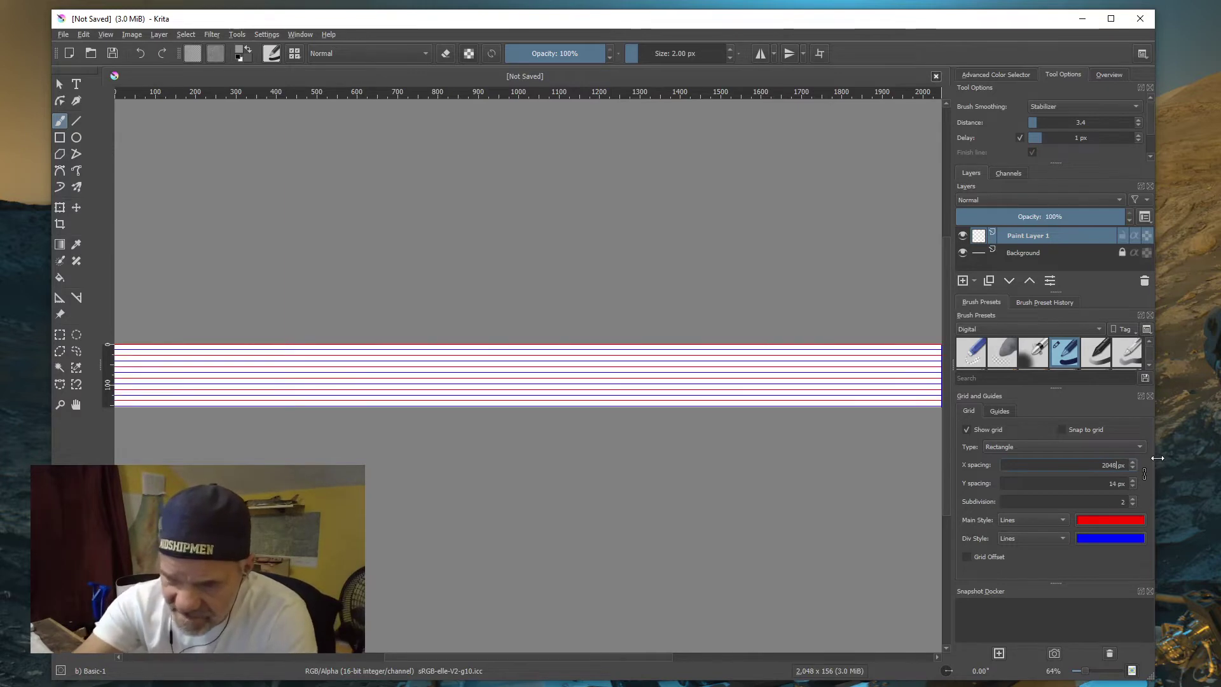
key("Return")
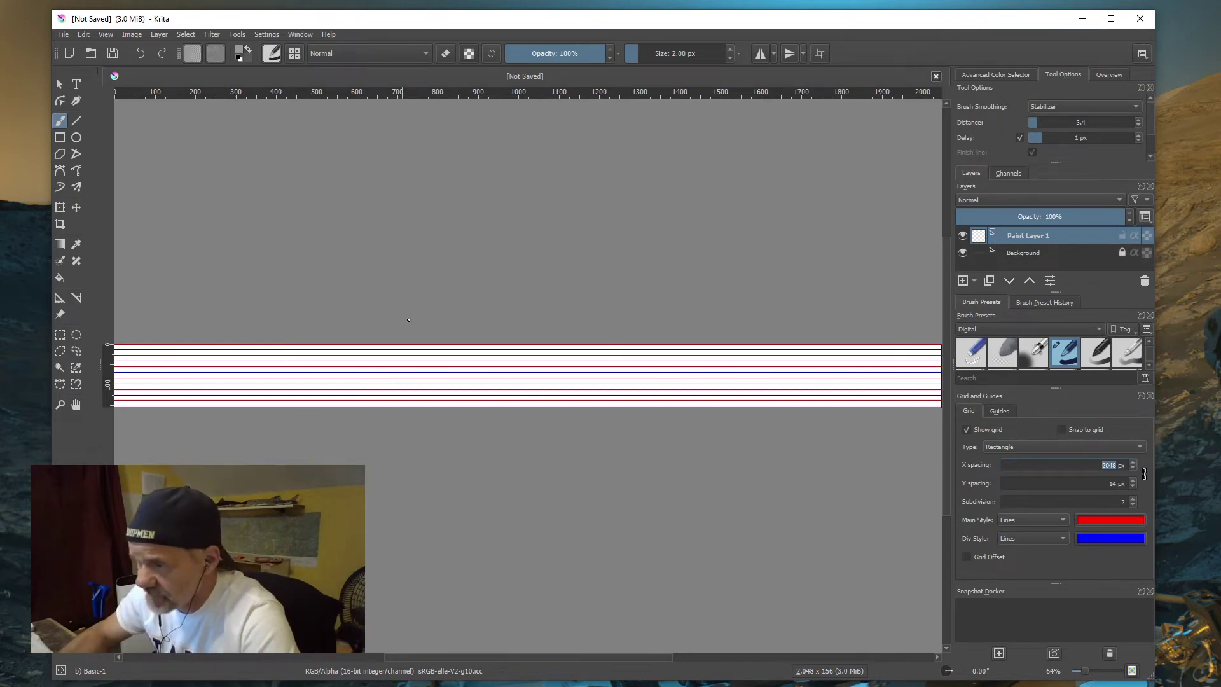
left_click(580, 368)
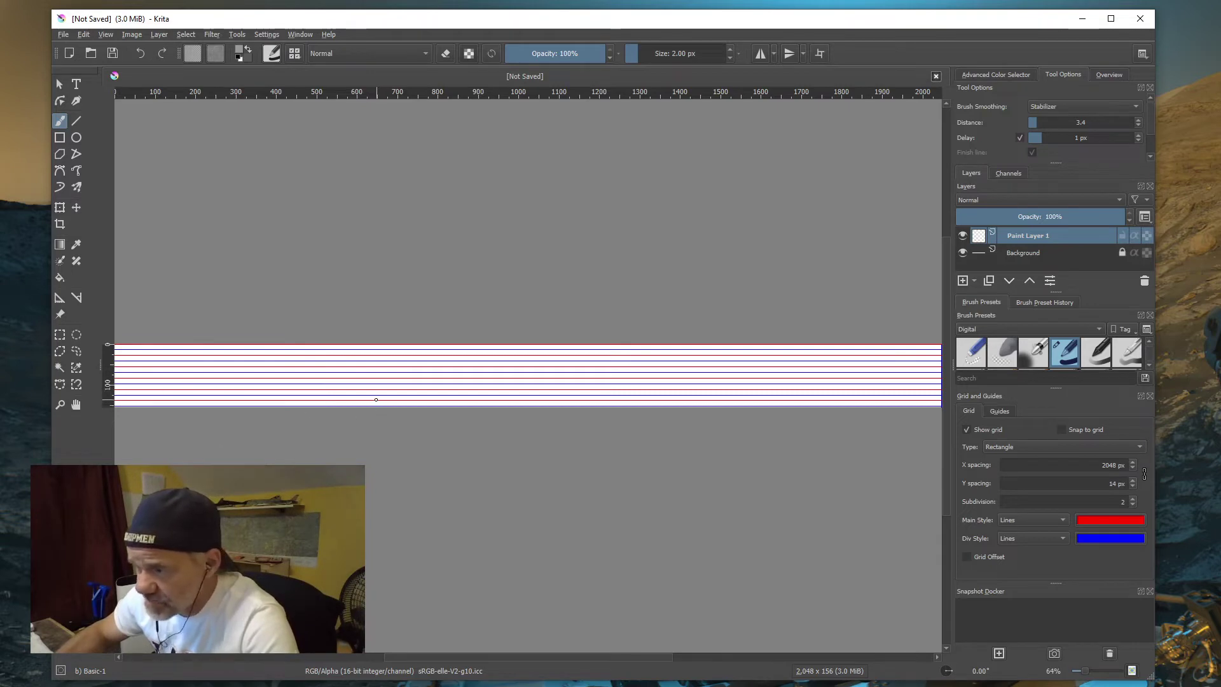
scroll(376, 399, "up", 5, "ctrl")
mouse_move(383, 407)
middle_mouse_down()
mouse_move(450, 467)
mouse_move(620, 486)
mouse_move(696, 540)
mouse_move(765, 545)
middle_mouse_up()
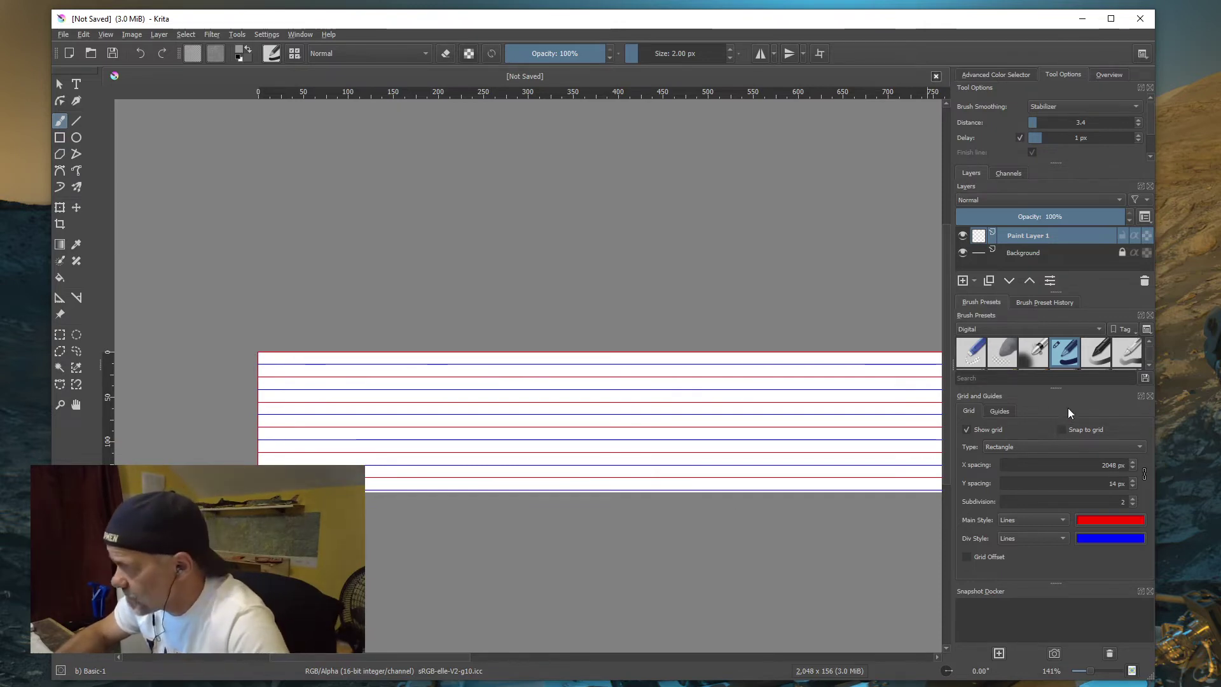
left_click(1060, 430)
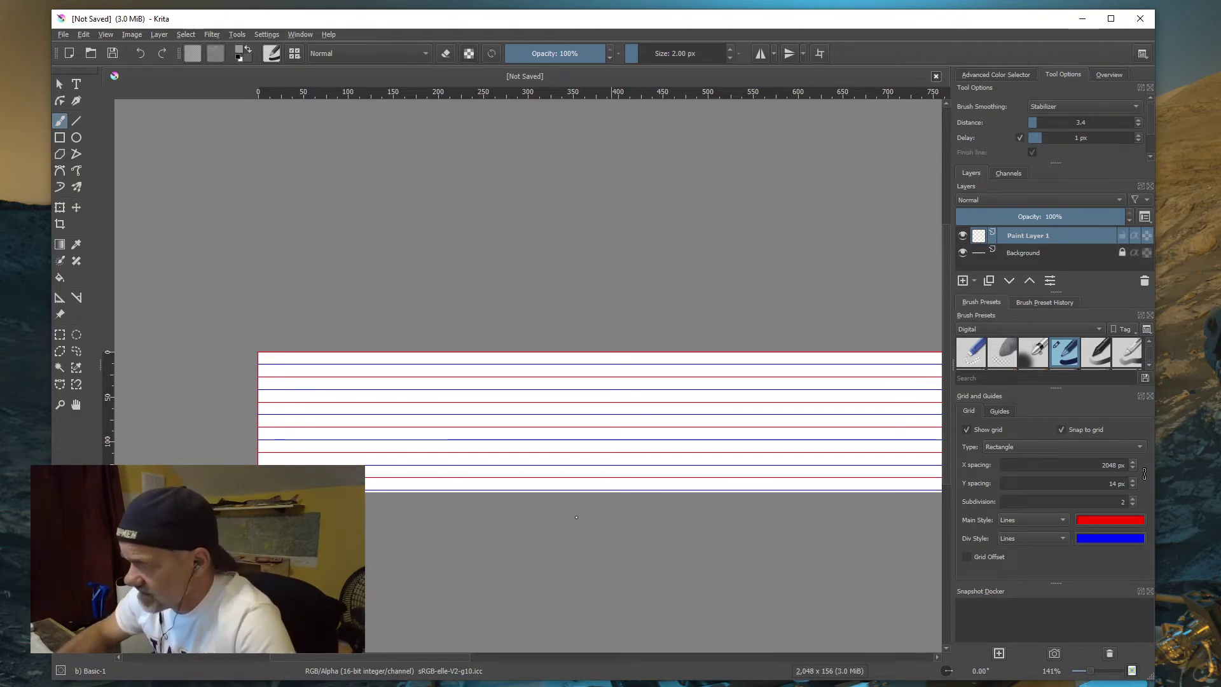
- Swap the foreground and background colours, then check both in the colour dialog without changes
left_click(247, 51)
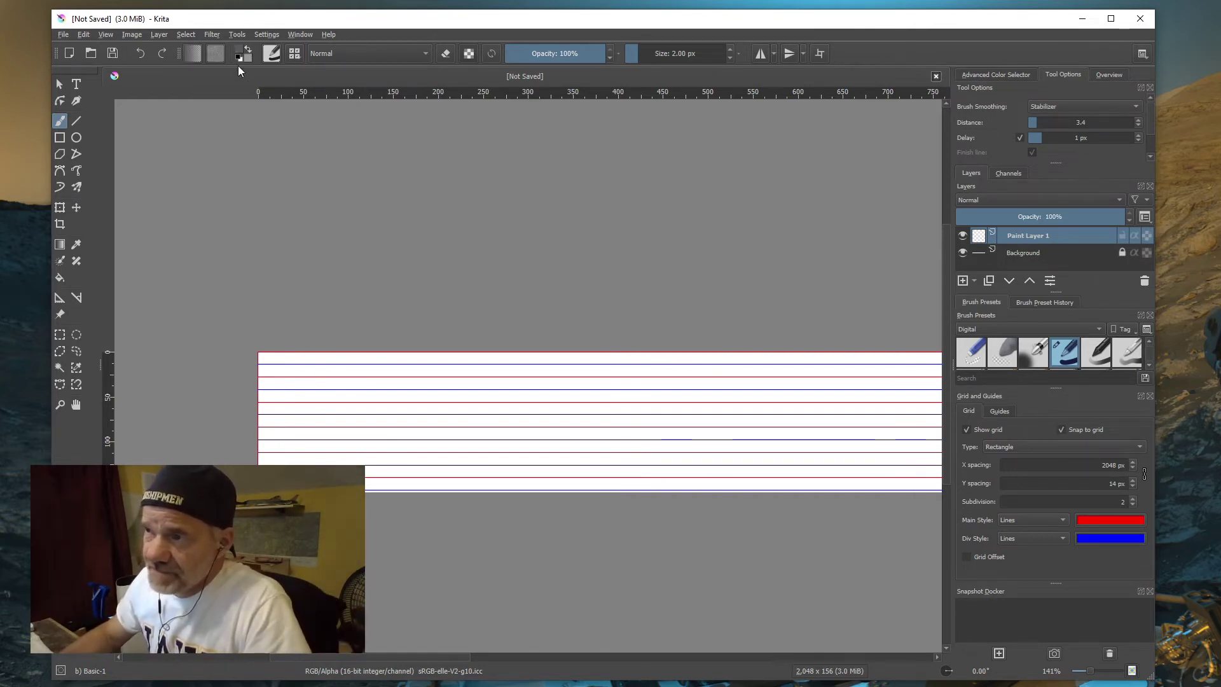
left_click(237, 56)
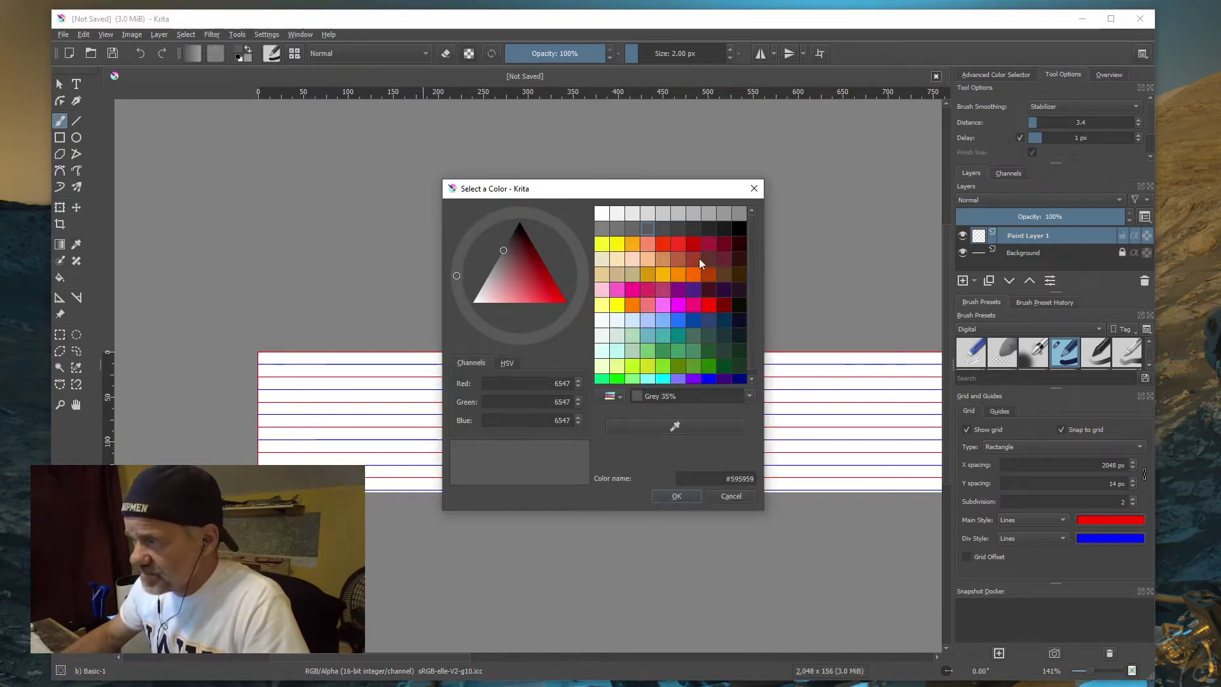
left_click(735, 495)
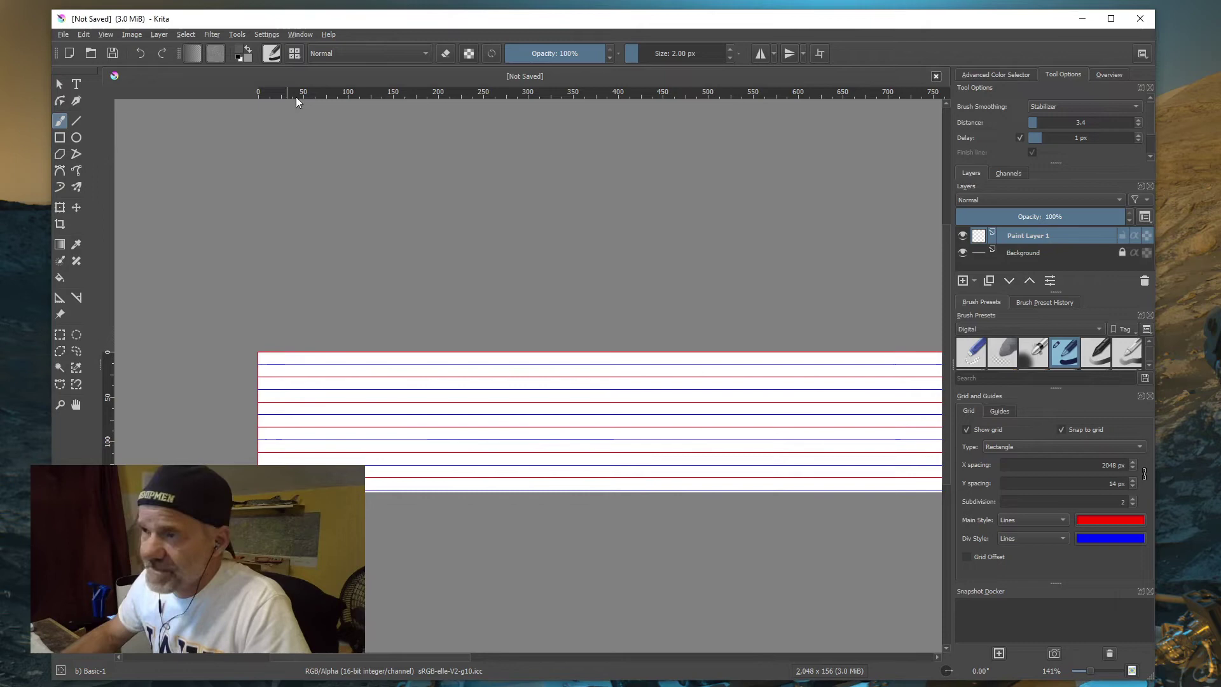
left_click(246, 57)
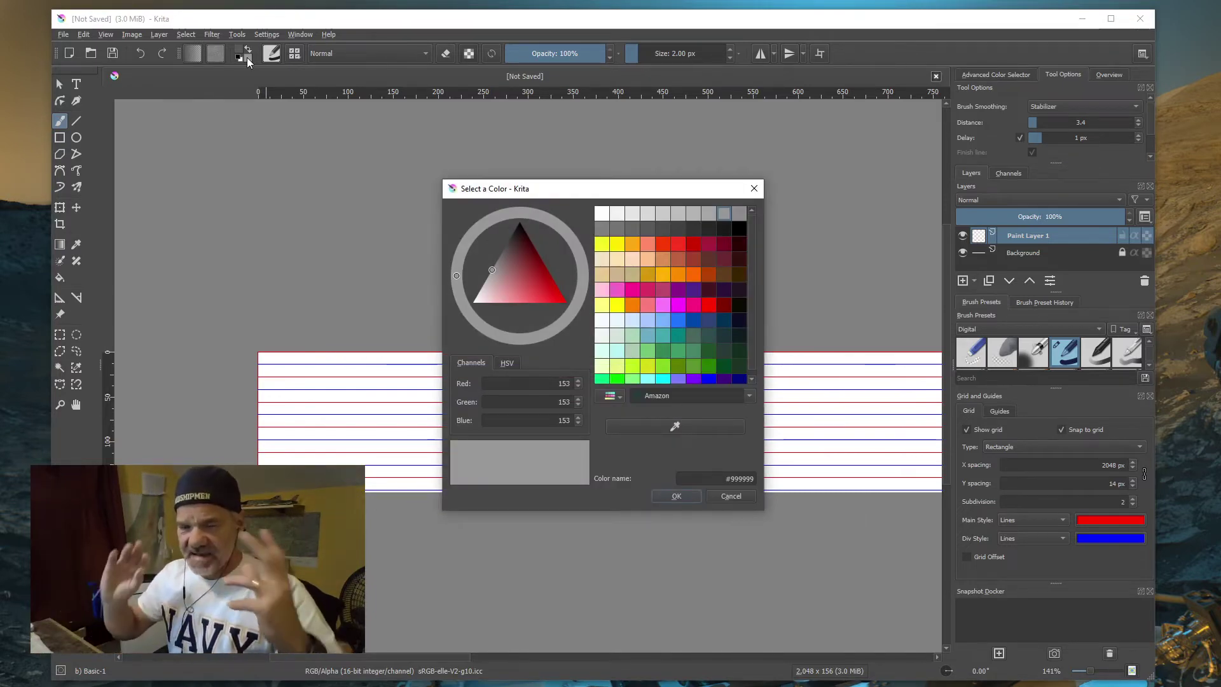
left_click(734, 497)
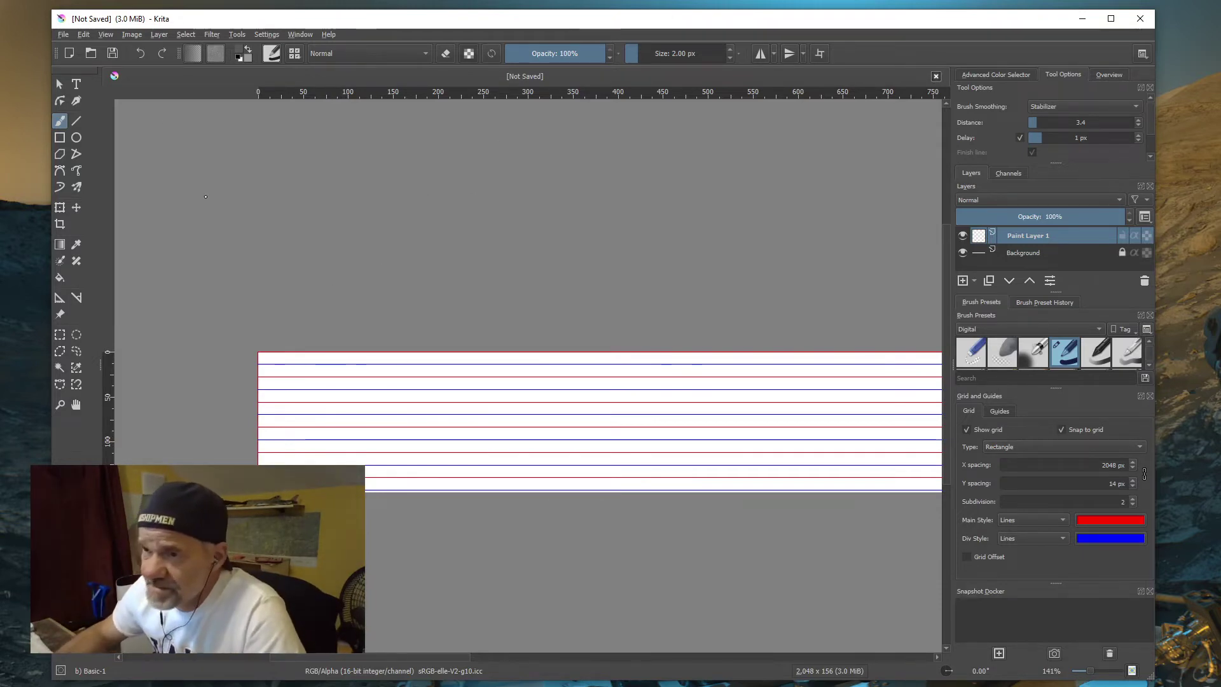
- Switch to the Line tool and set the brush size to 8 px
left_click(75, 121)
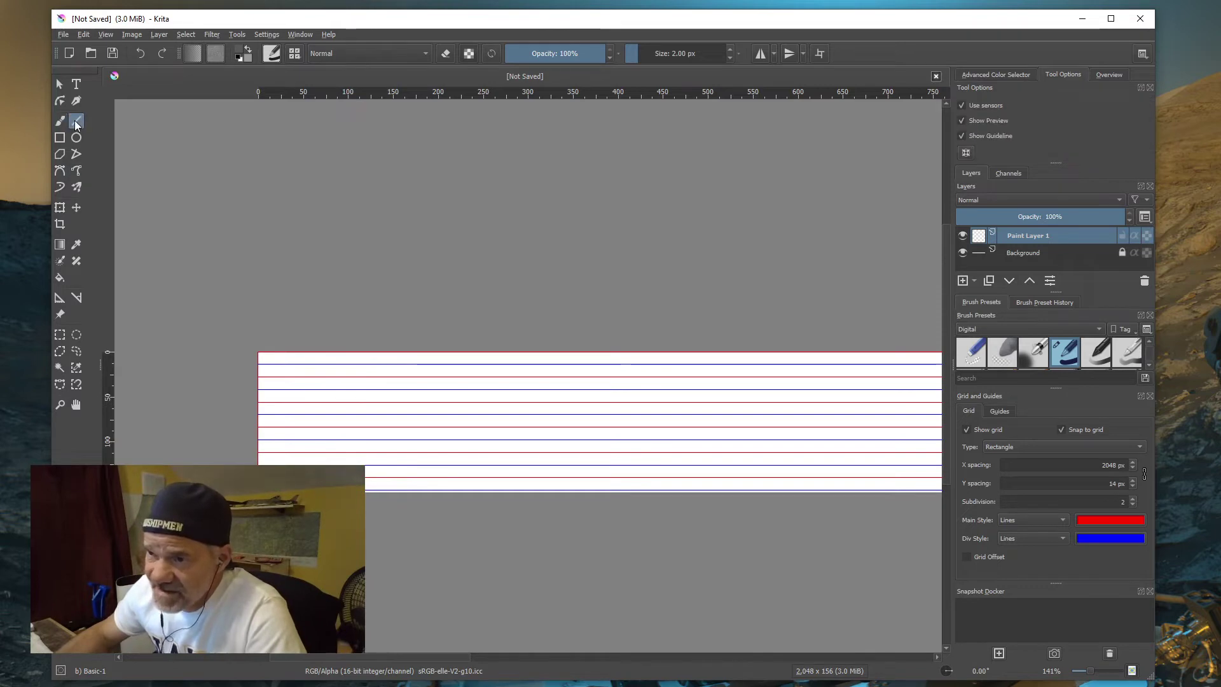
left_click(664, 53)
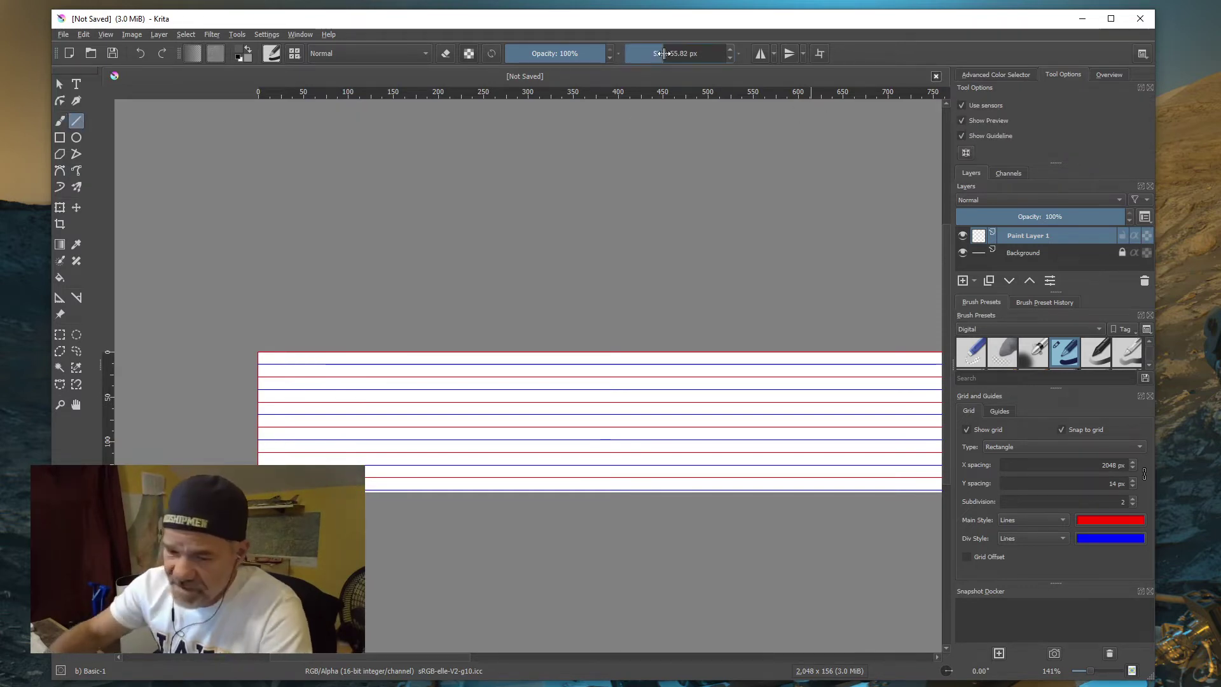
type("8")
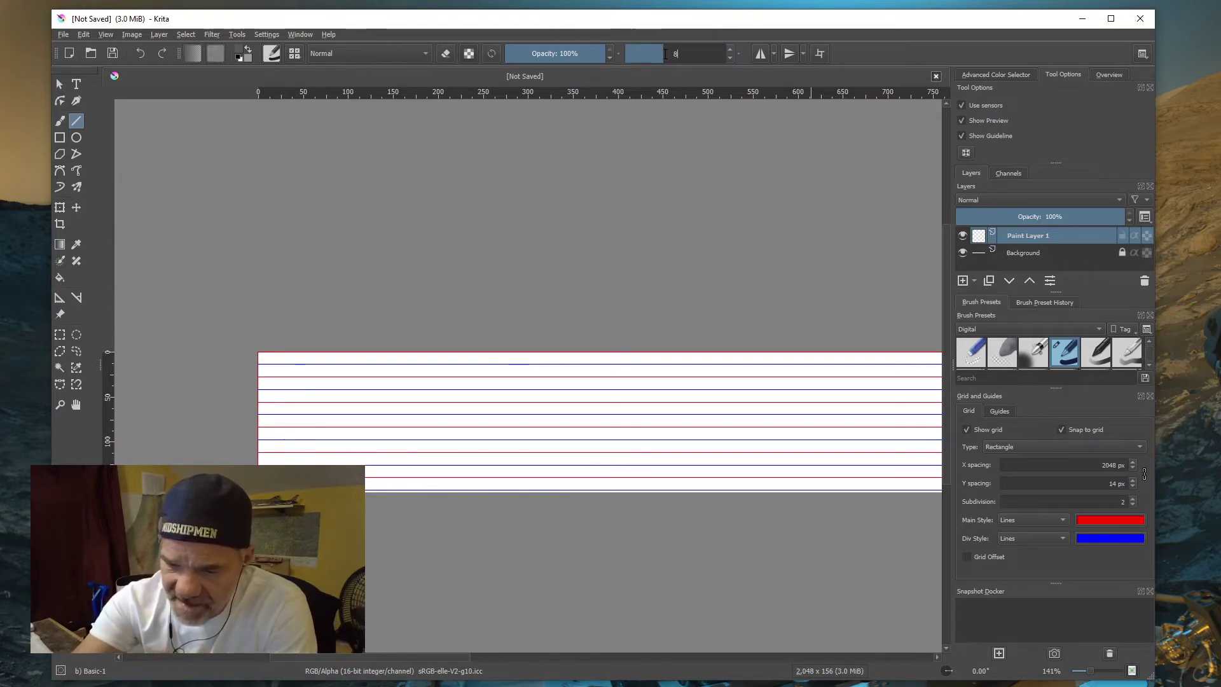
key("Return")
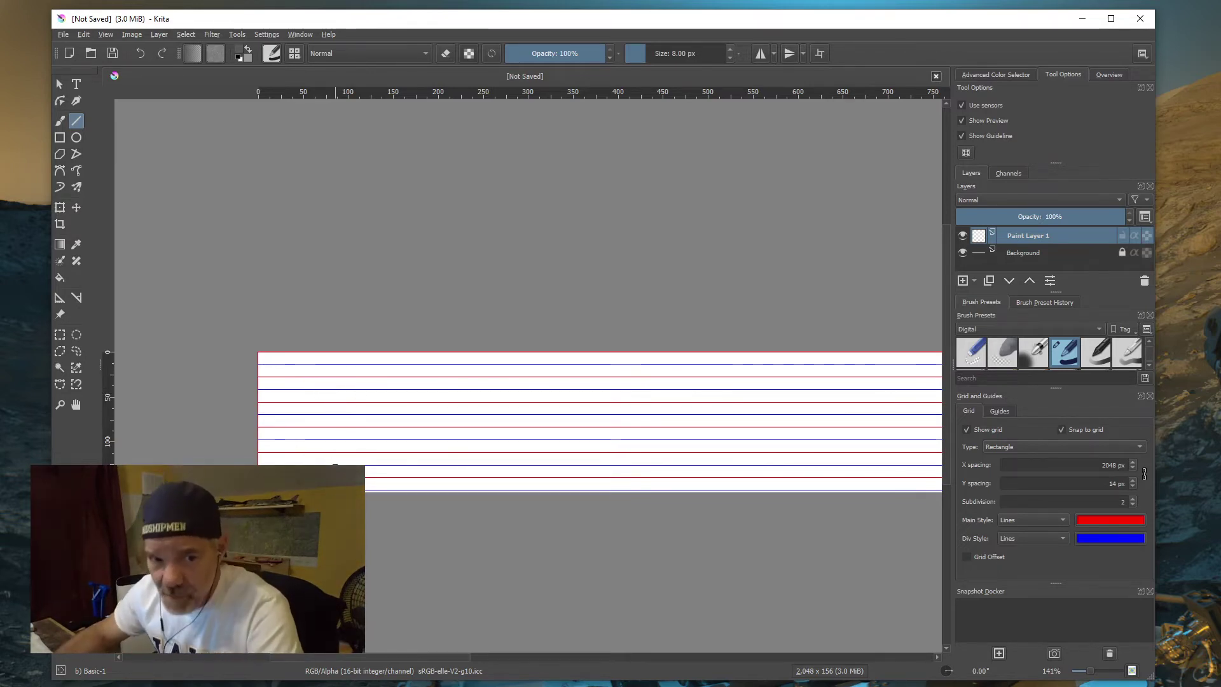
- Undo a stray test stroke, then draw a straight line along the canvas's top grid line
left_click_drag(274, 366, 284, 362)
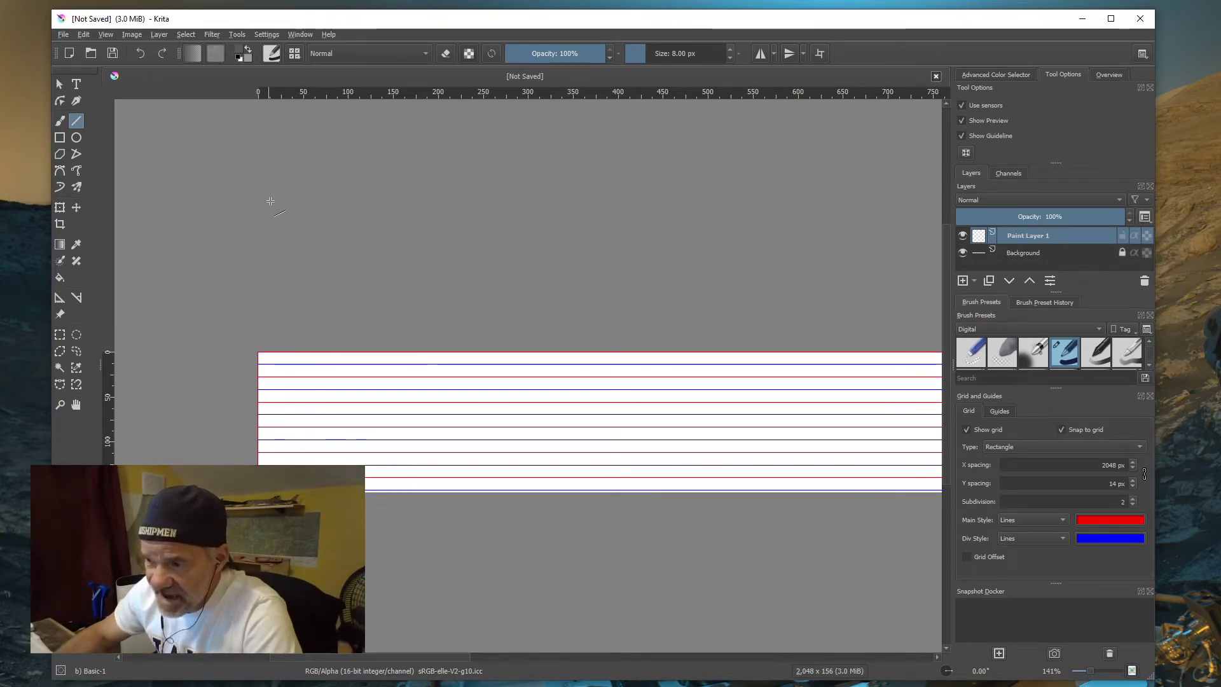
key("ctrl+z")
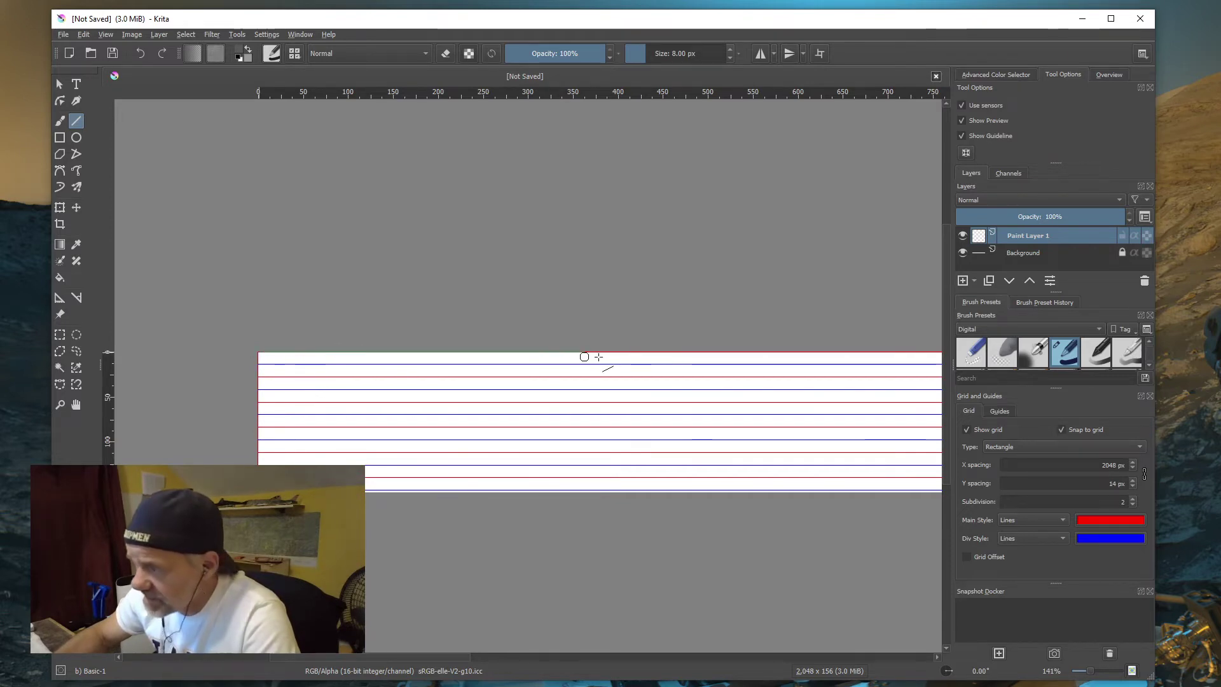
left_click_drag(599, 357, 228, 363)
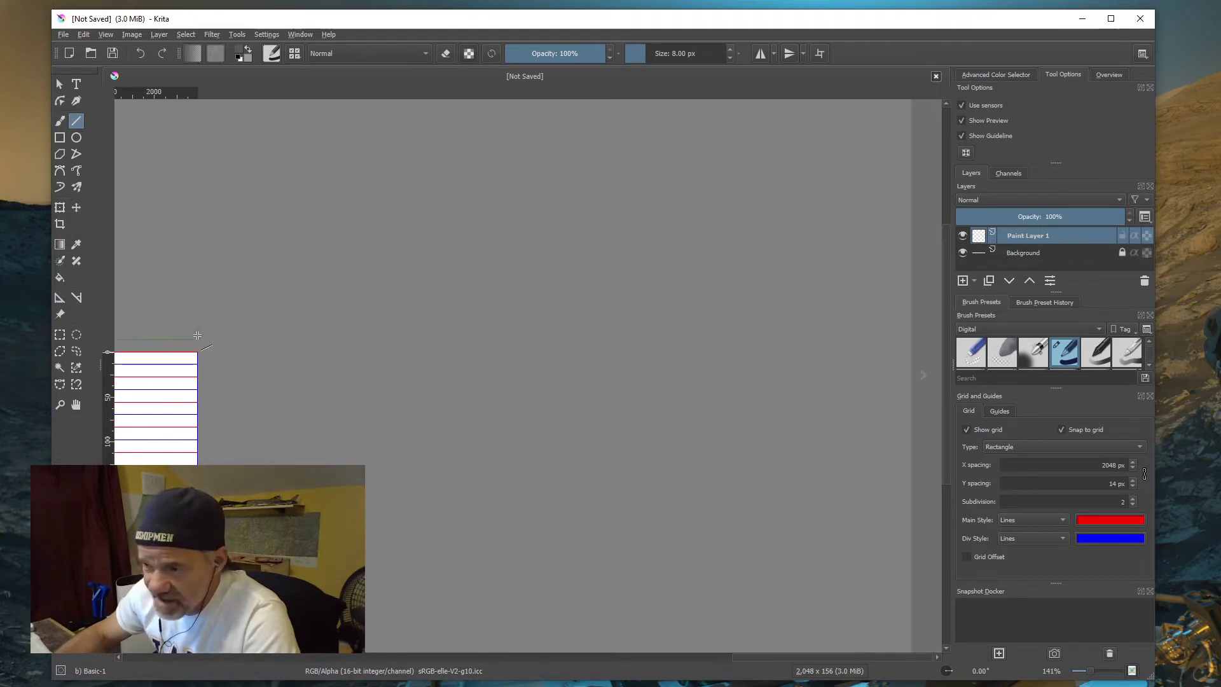
left_click_drag(196, 354, 197, 353)
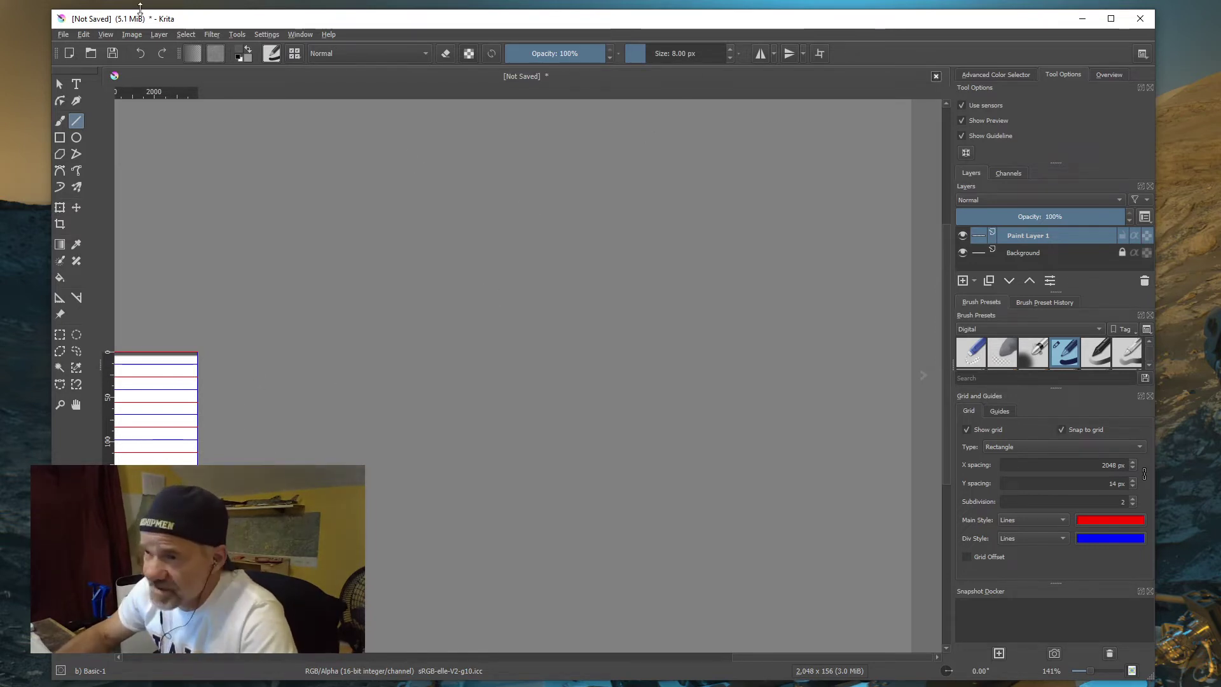
left_click(669, 56)
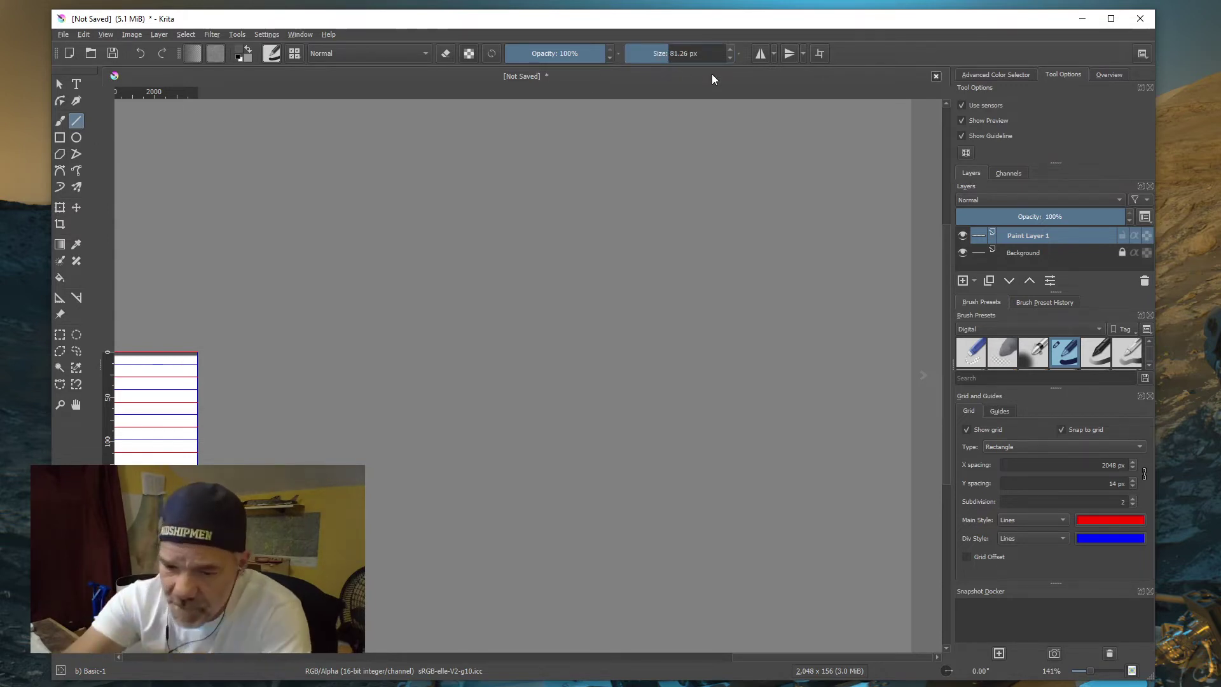
- Set the brush to 4 px and draw the first horizontal lines across the strip
type("4")
key("Return")
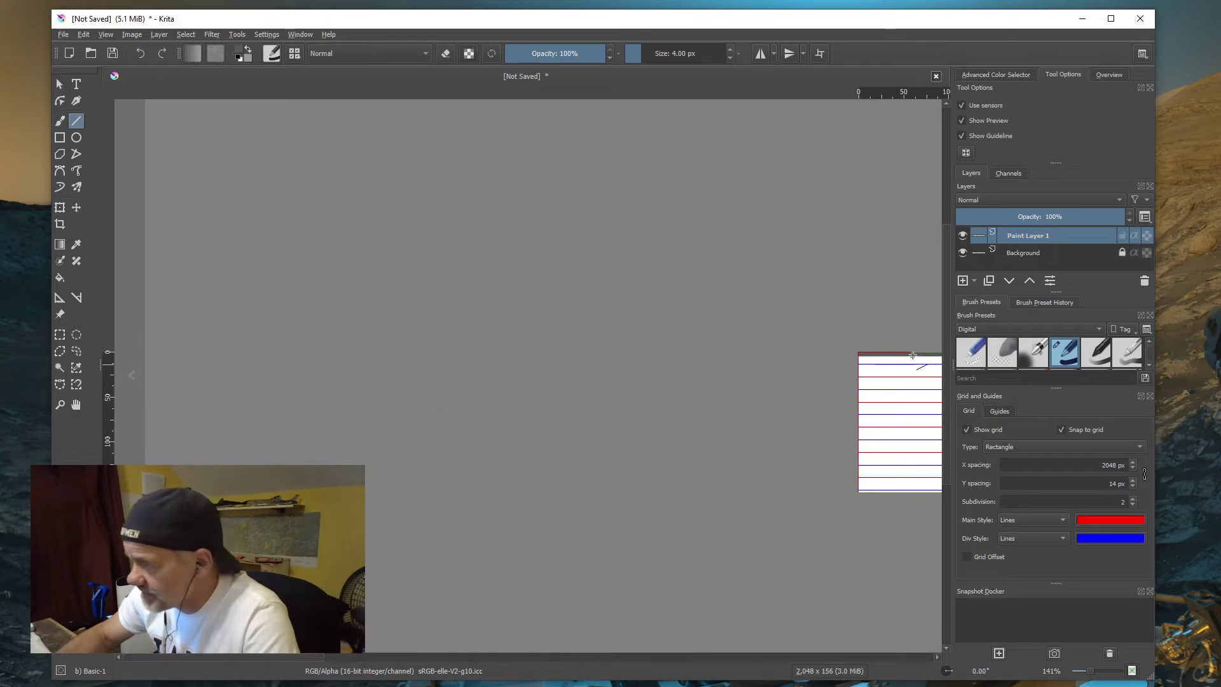
left_click_drag(860, 364, 709, 471)
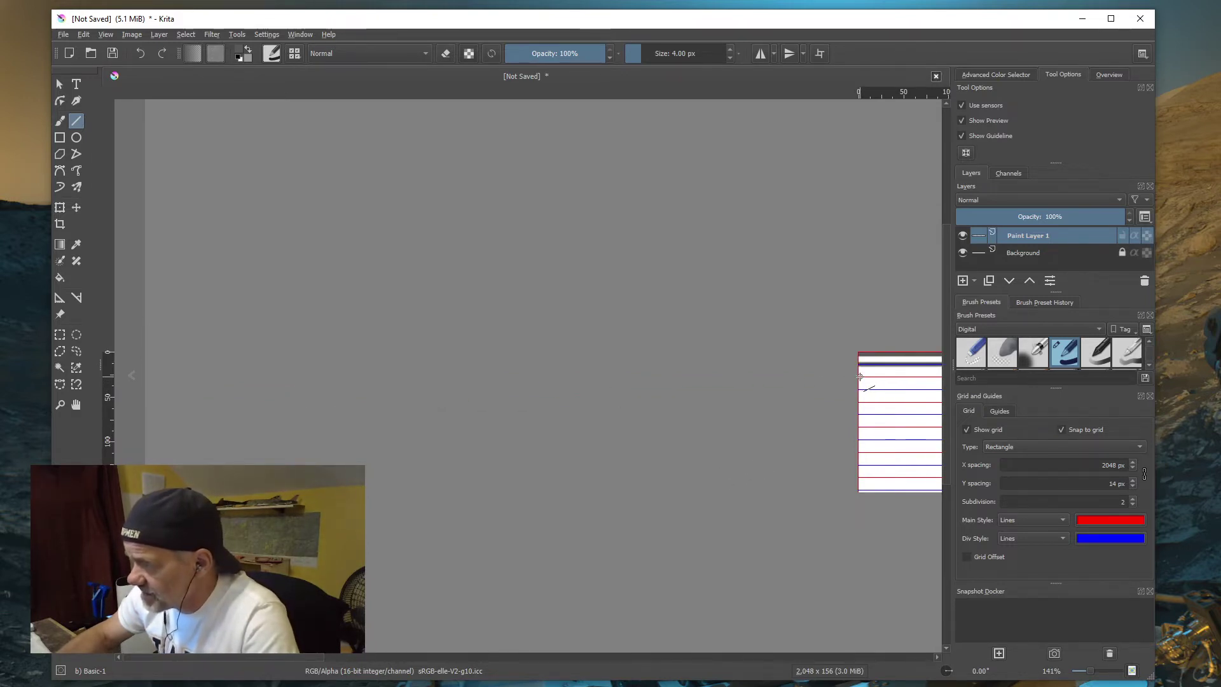
left_click_drag(861, 376, 385, 386)
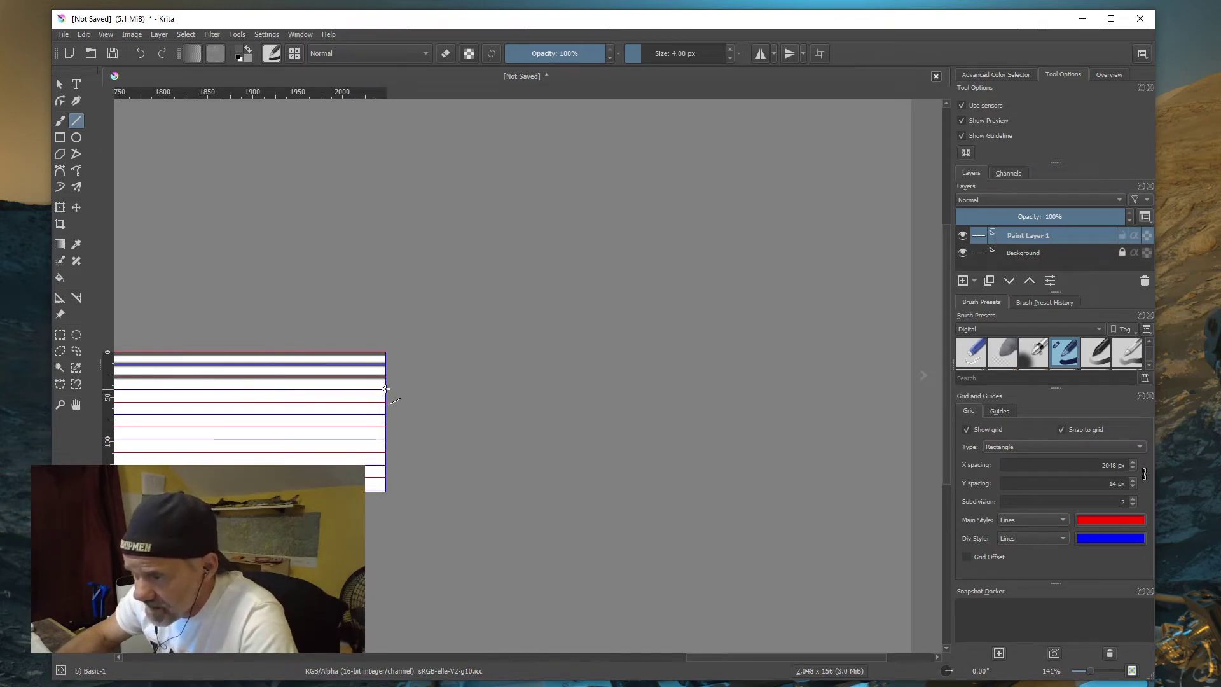
left_click_drag(305, 395, 859, 396)
scroll(858, 402, "right", 15, "shift")
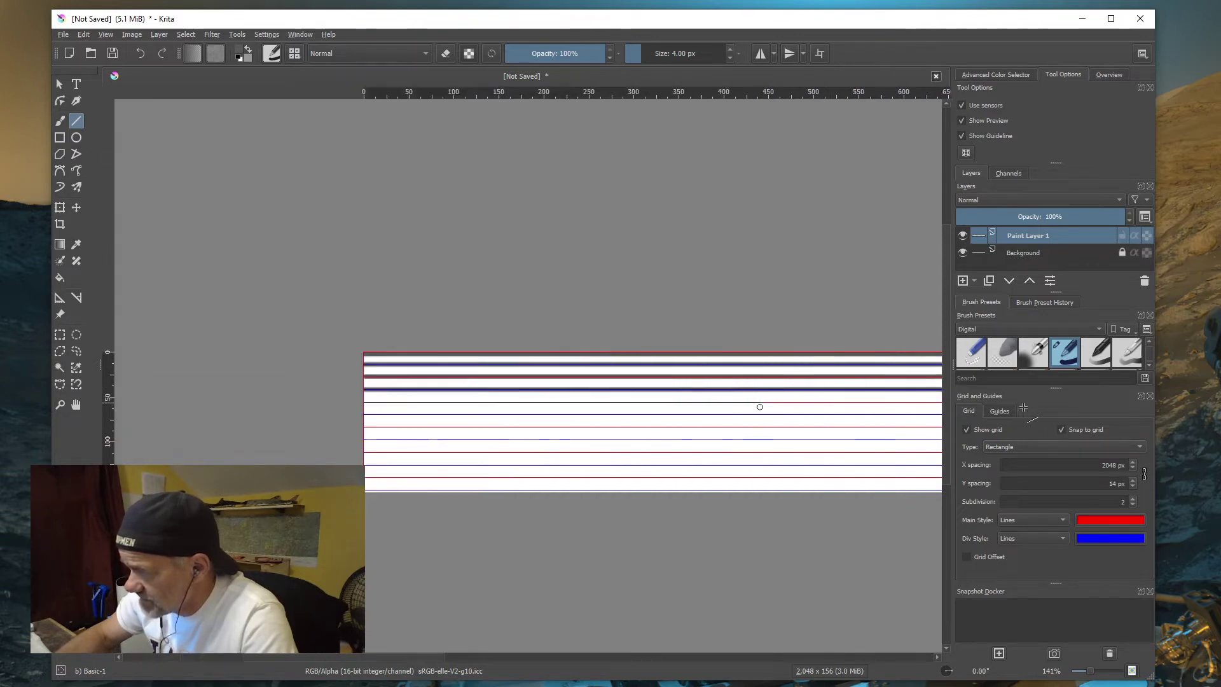
left_click_drag(119, 395, 197, 396)
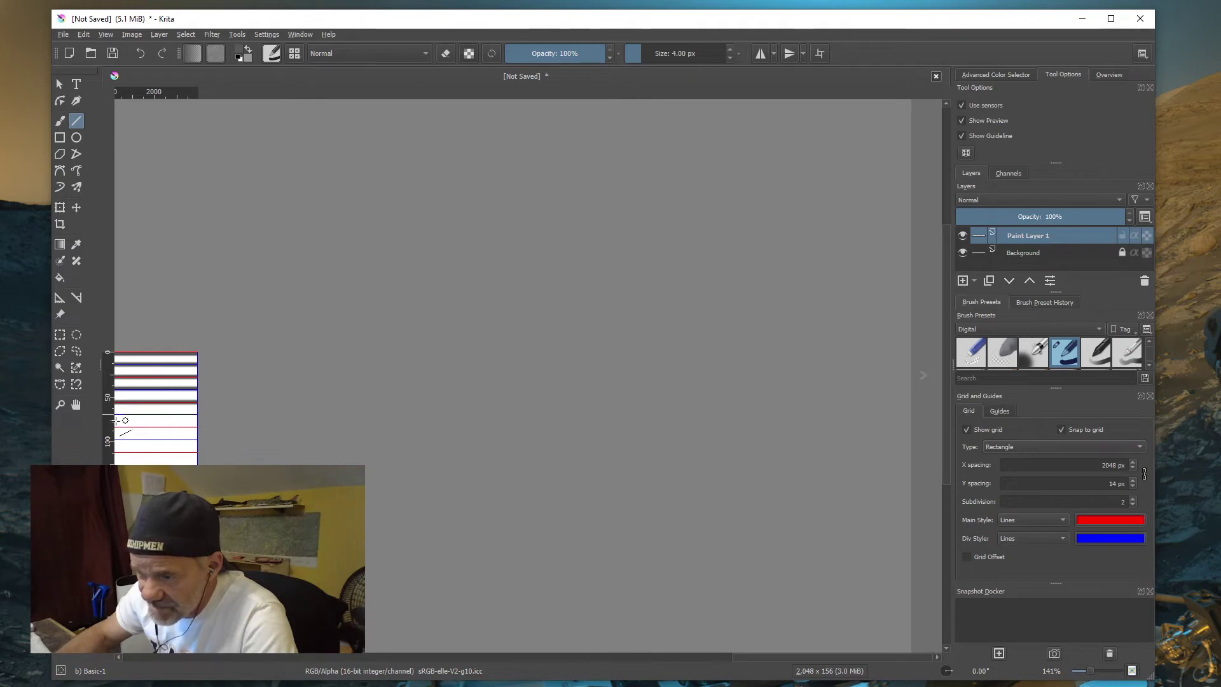
- Draw further straight horizontal lines along the remaining grid rows of the stripe texture
scroll(116, 420, "left", 15, "shift")
mouse_move(116, 420)
left_mouse_down()
mouse_move(240, 457)
mouse_move(553, 403)
mouse_move(547, 413)
mouse_move(817, 445)
mouse_move(1013, 447)
mouse_move(150, 449)
mouse_move(197, 428)
left_mouse_up()
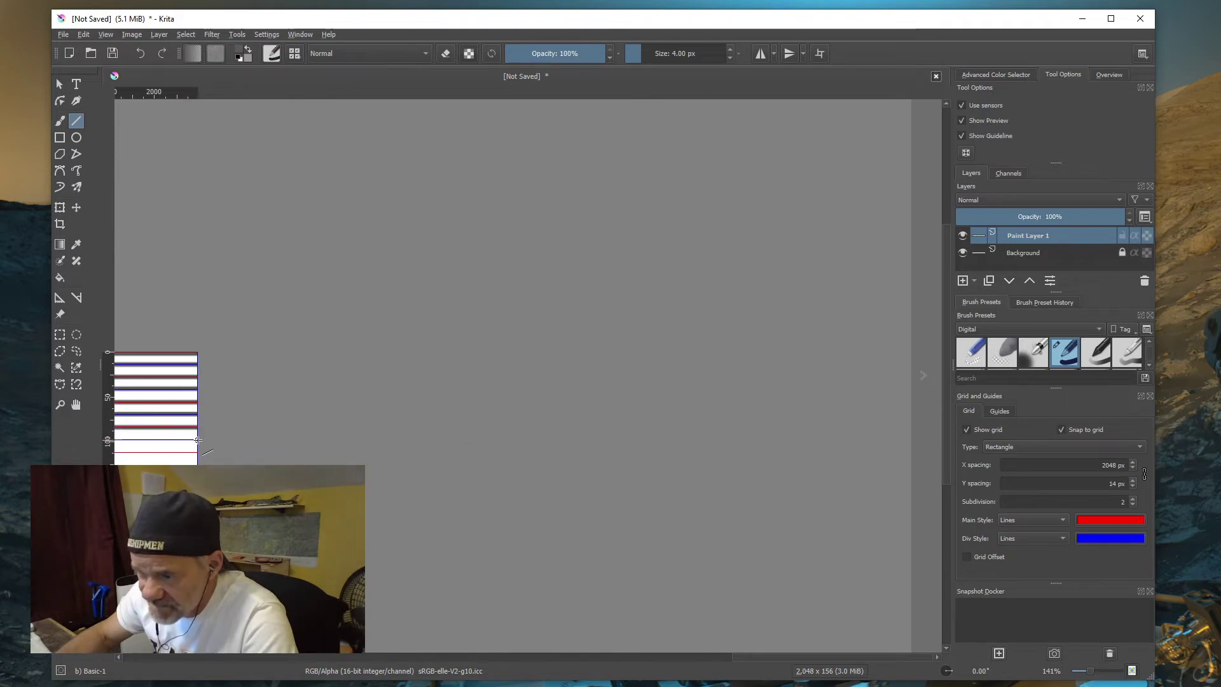
mouse_move(93, 447)
left_mouse_down()
mouse_move(829, 476)
mouse_move(859, 453)
mouse_move(854, 441)
mouse_move(940, 486)
mouse_move(1056, 470)
left_mouse_up()
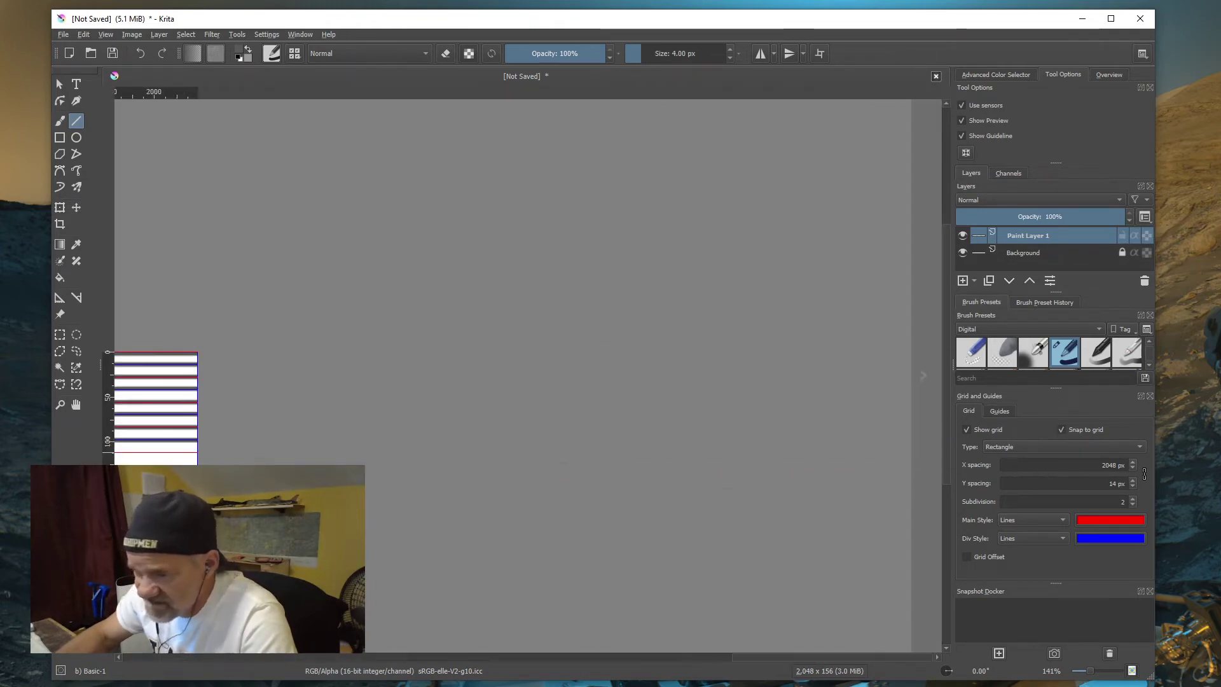
left_click_drag(116, 451, 199, 451)
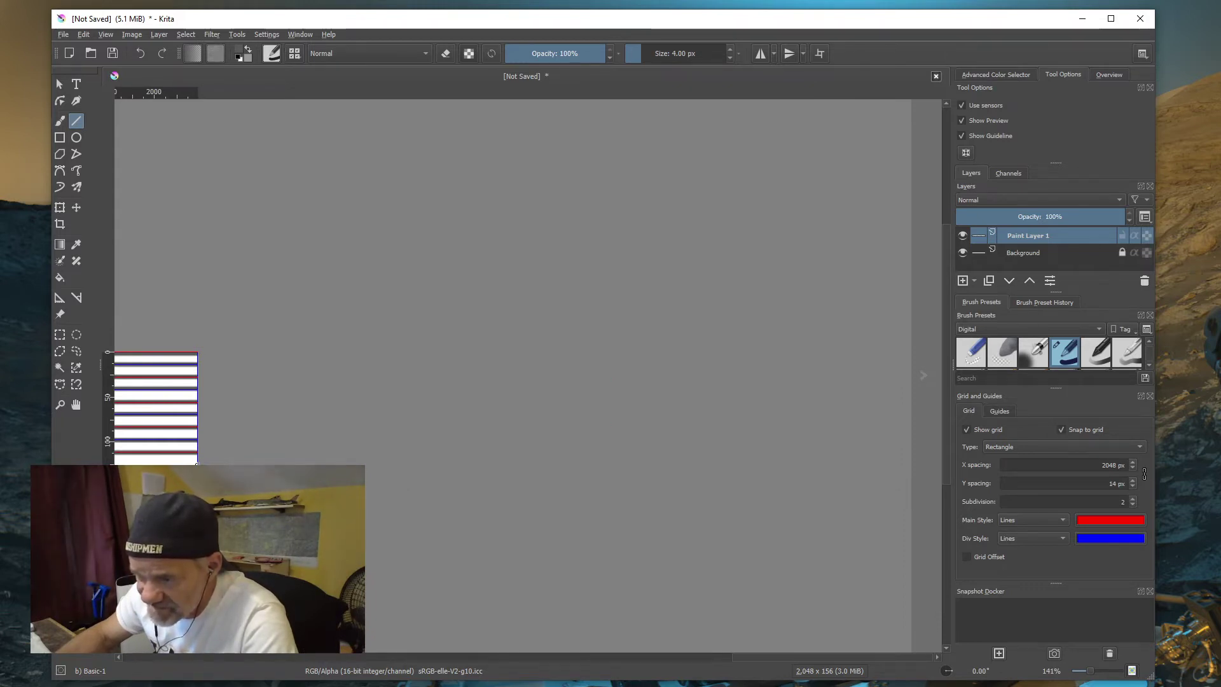
scroll(197, 463, "left", 15)
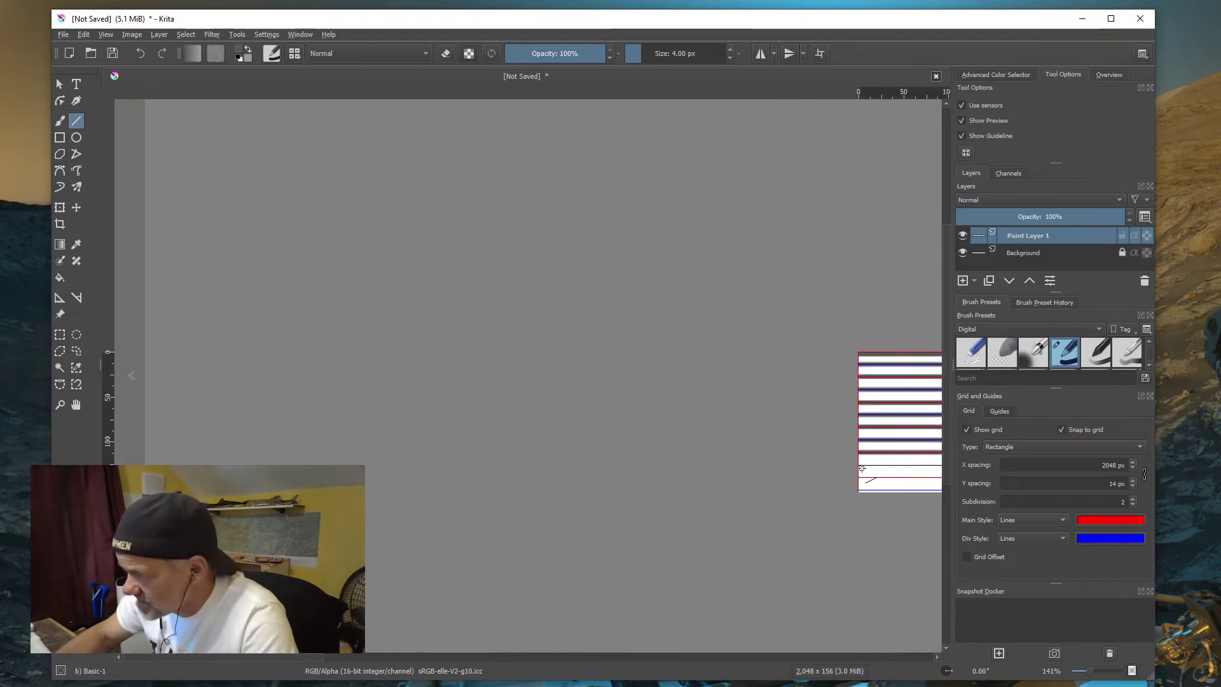
left_click_drag(858, 463, 858, 466)
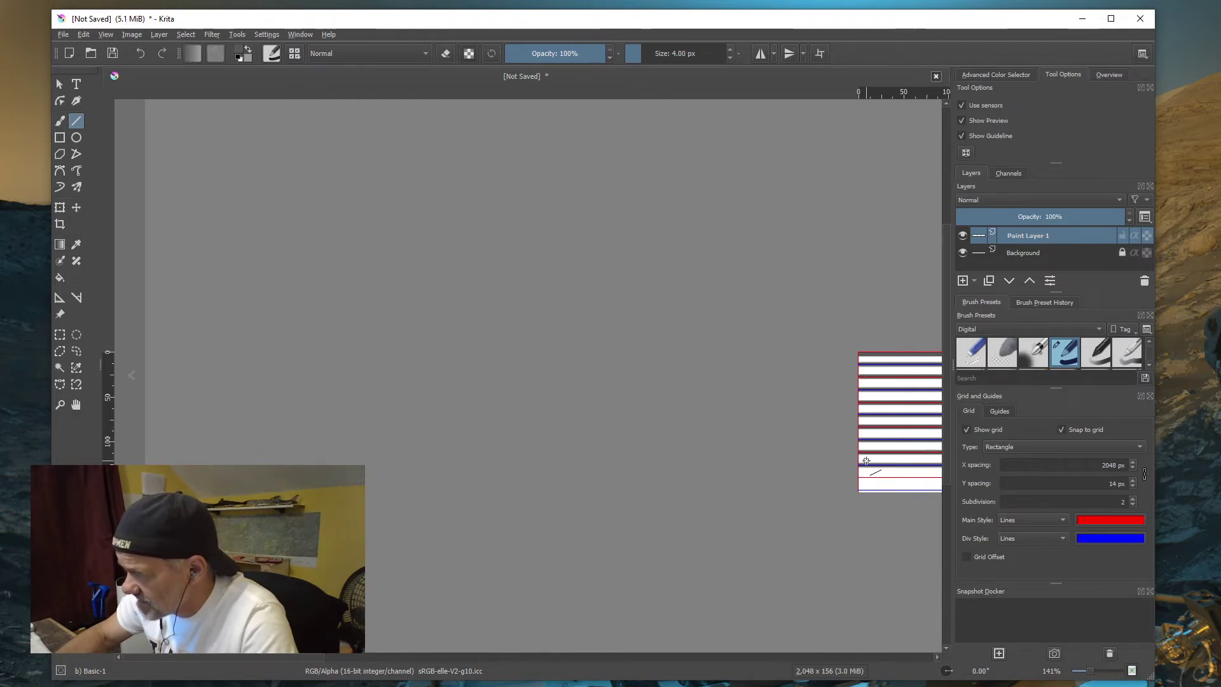
left_click_drag(936, 482, 1018, 491)
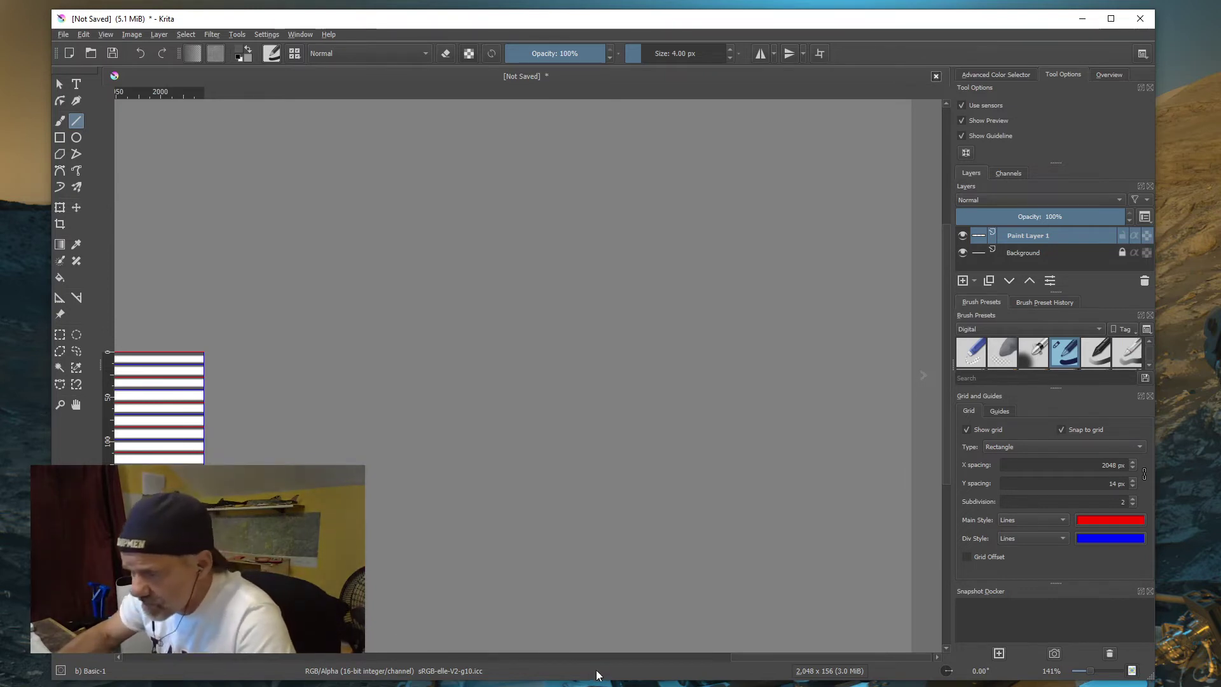
left_click_drag(795, 655, 555, 659)
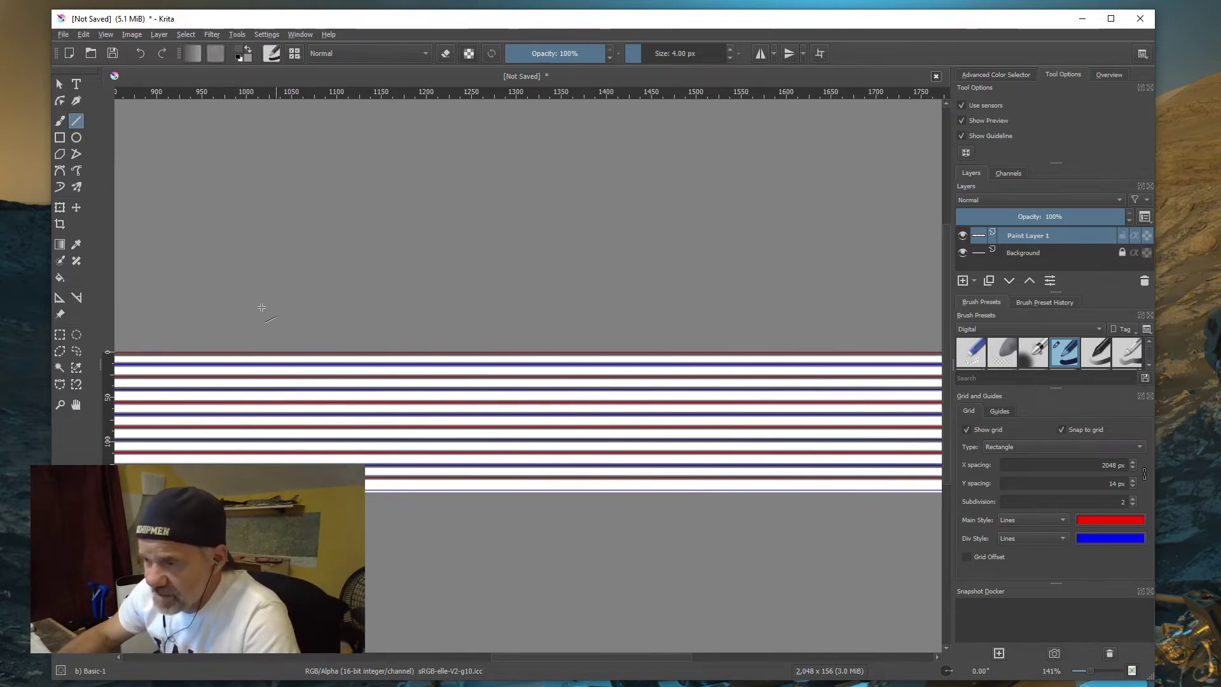
- Swap the foreground and background colours and set the brush size to 2.00 px
left_click(248, 51)
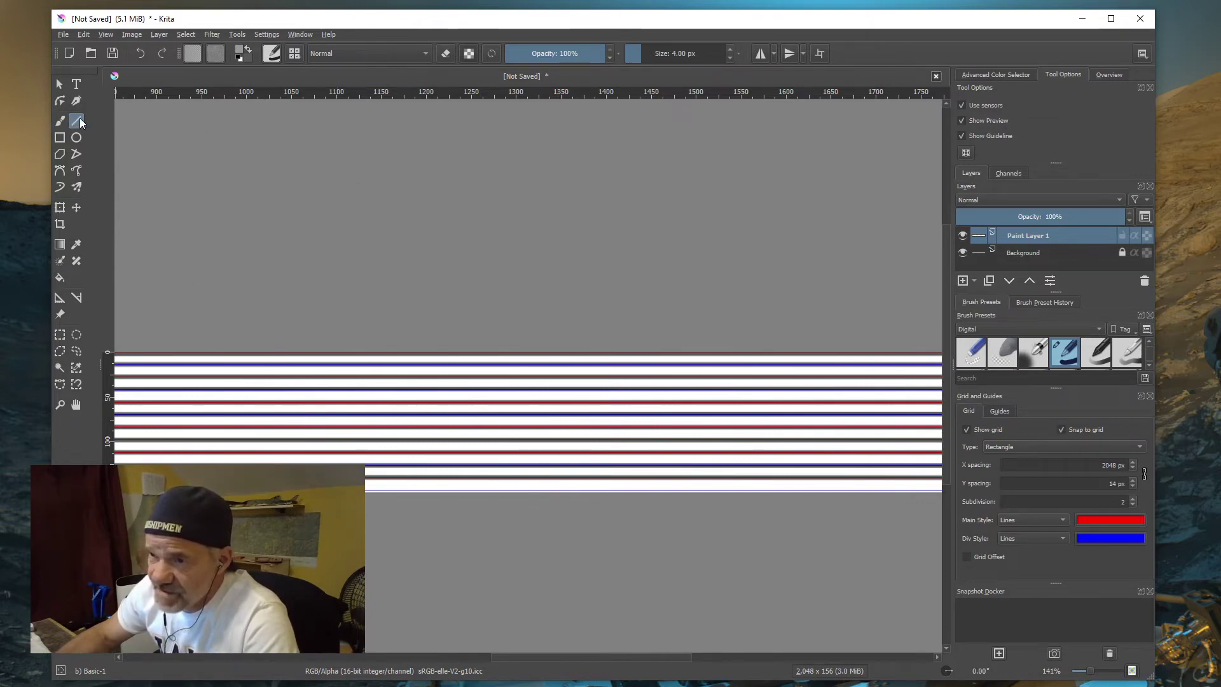
left_click(654, 53)
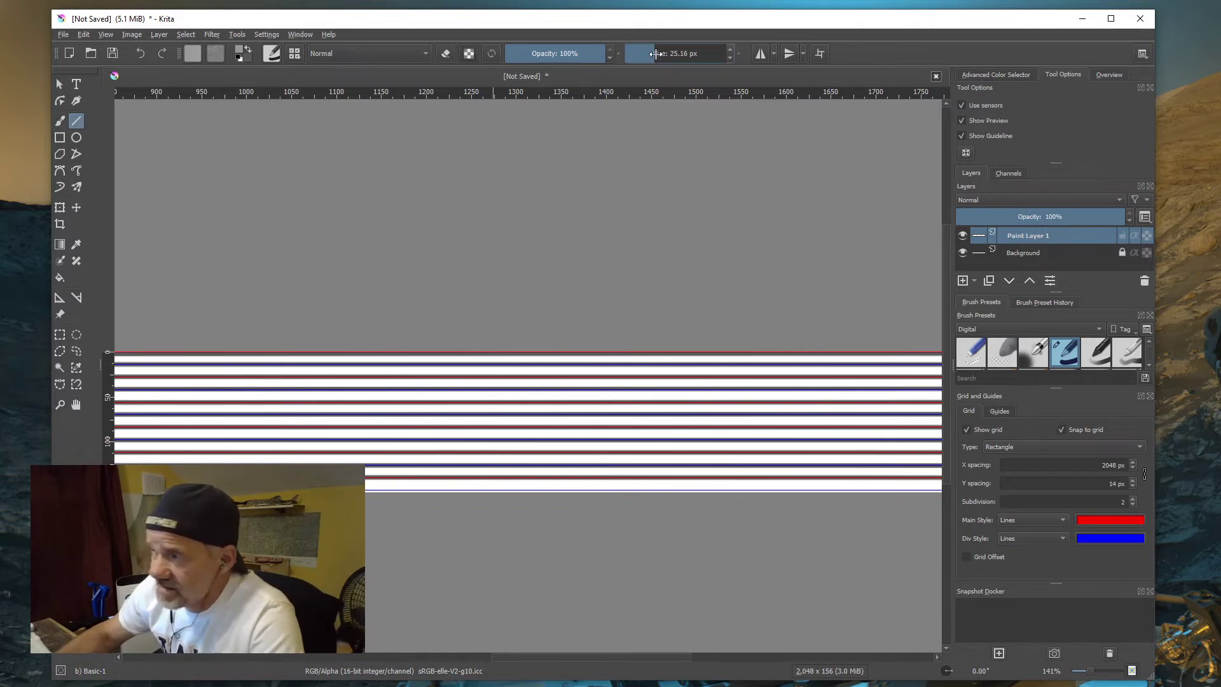
scroll(654, 54, "down", 10)
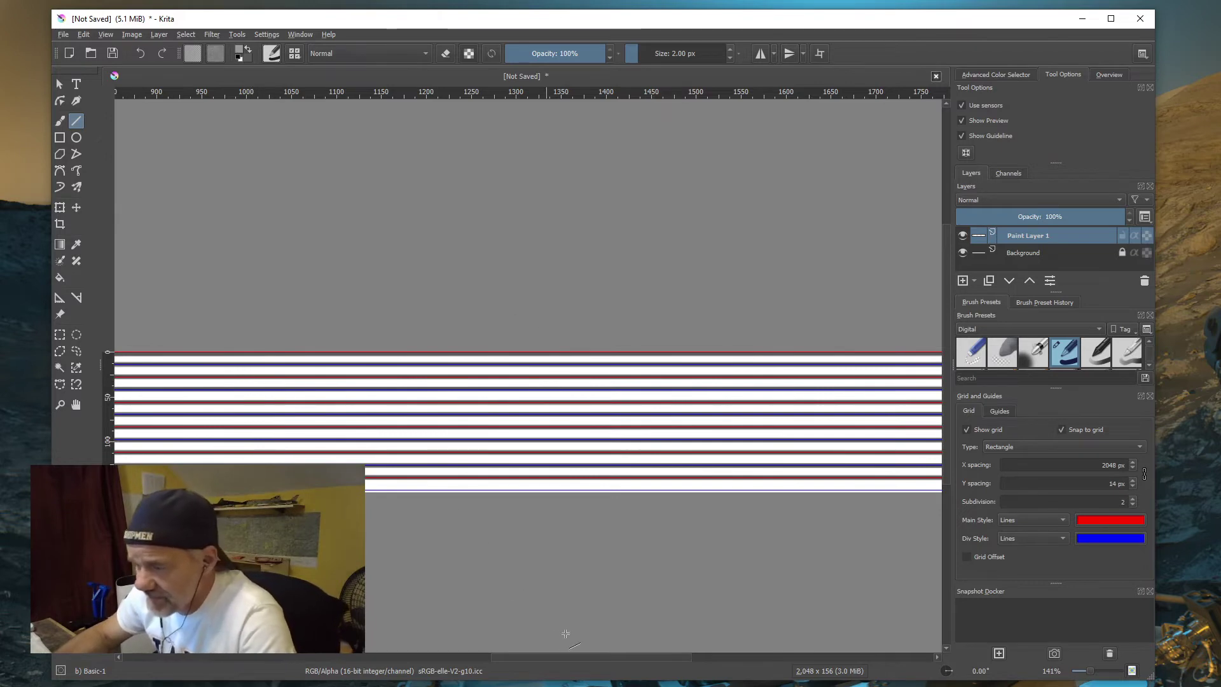
left_click_drag(543, 657, 268, 656)
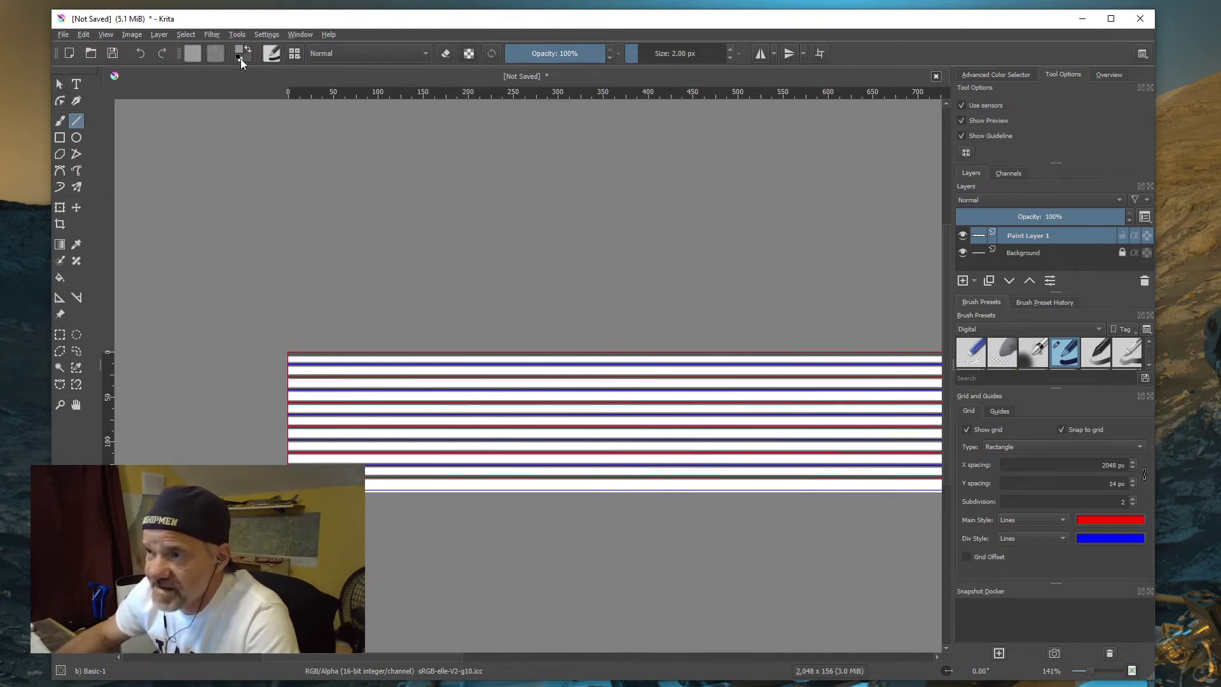
- Rename Paint Layer 1 to dkgray
double_click(1024, 236)
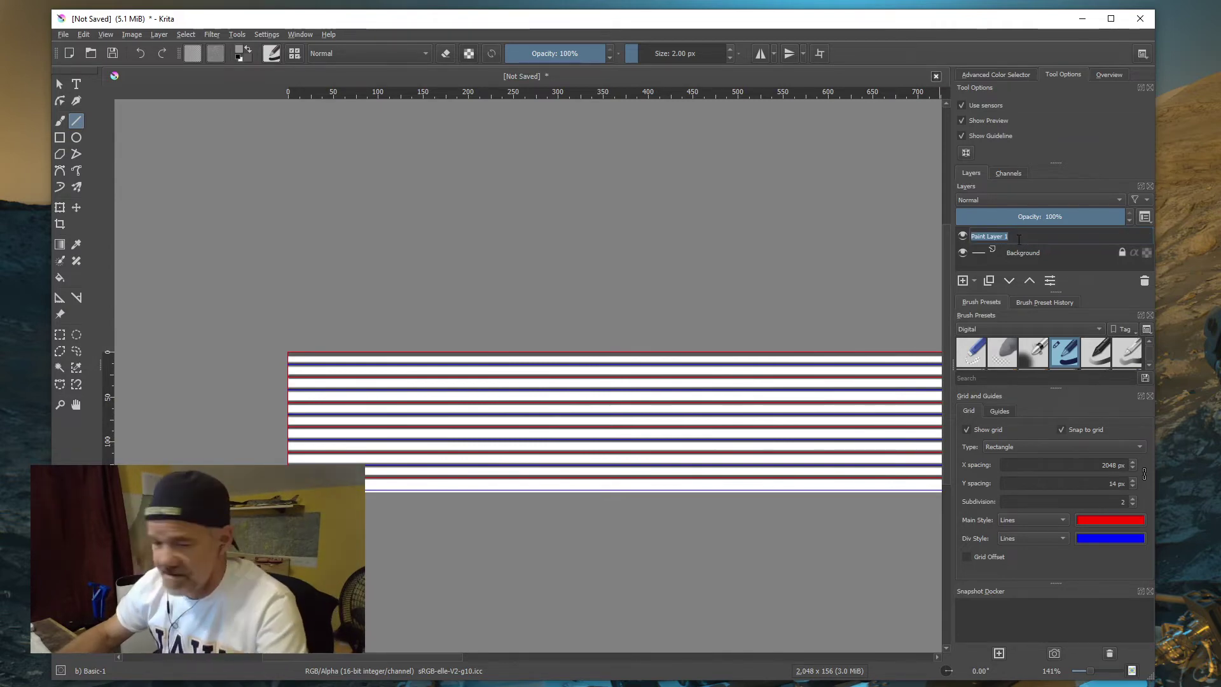
type("dkgray")
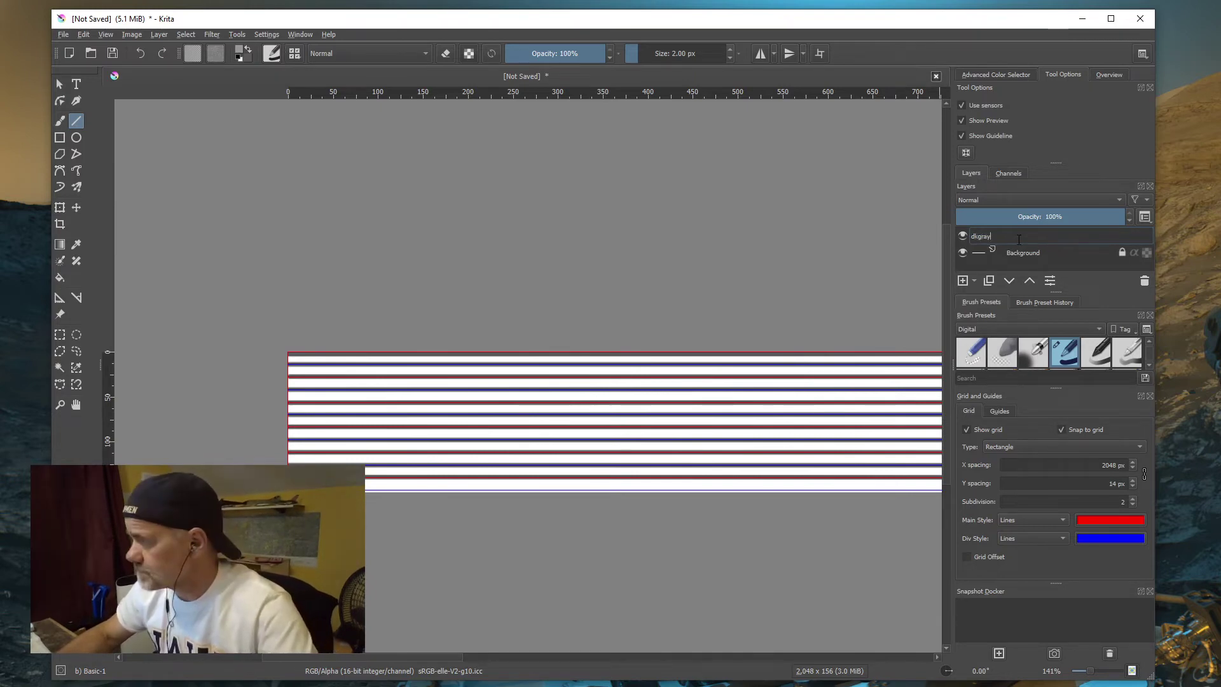
key("Return")
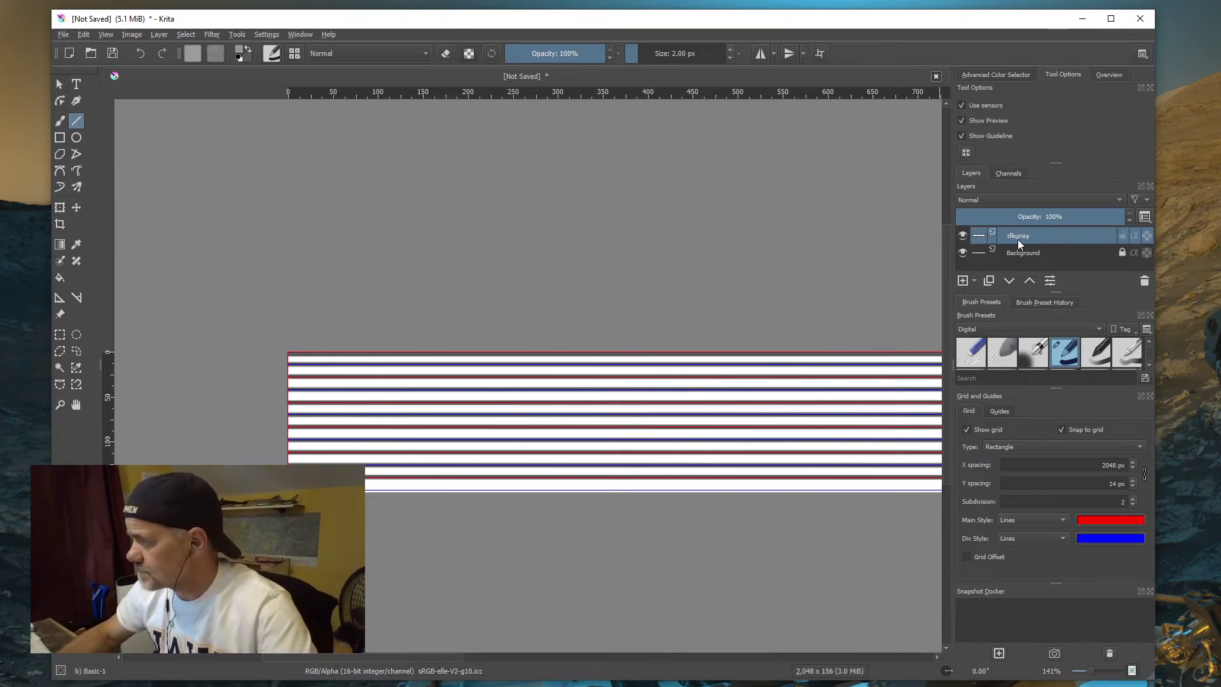
- Add a new paint layer above dkgray and name it ltgray
left_click(159, 33)
mouse_move(180, 93)
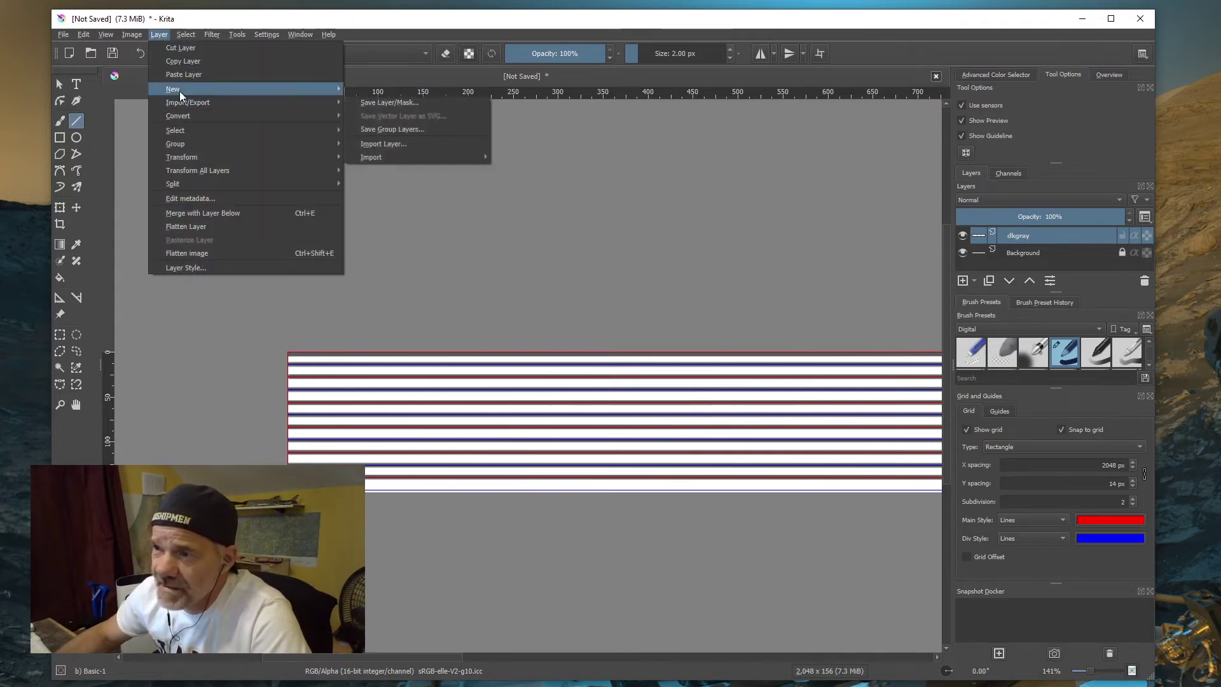
left_click(406, 88)
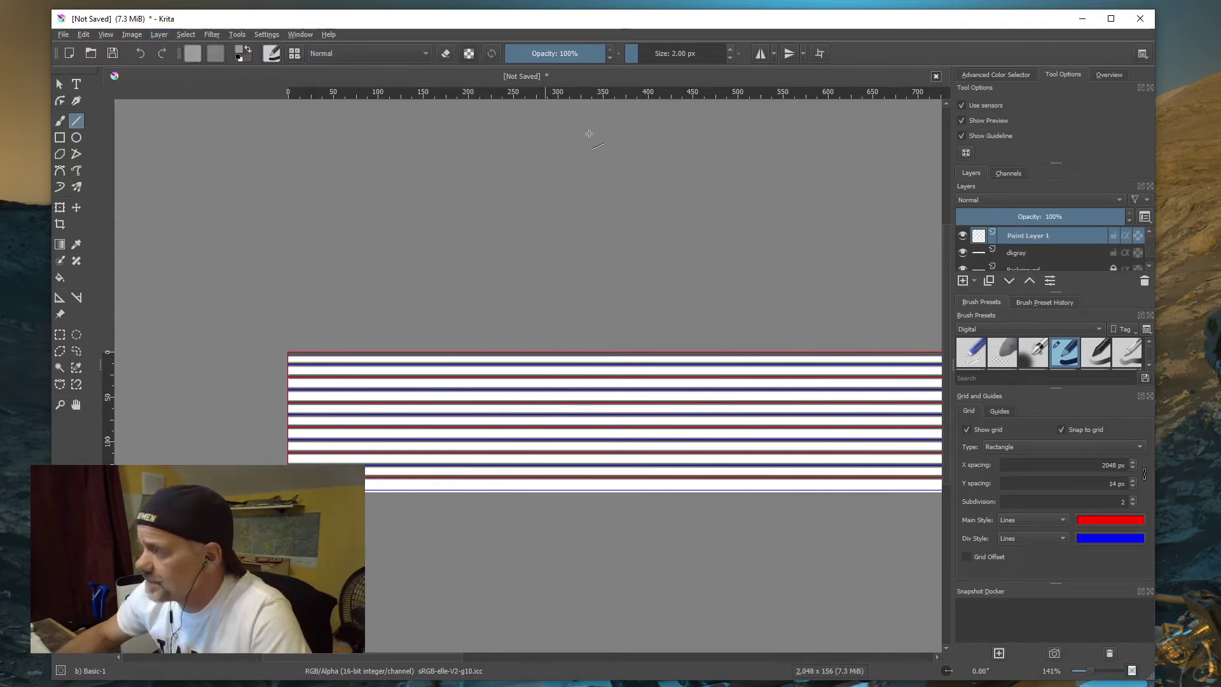
double_click(1026, 235)
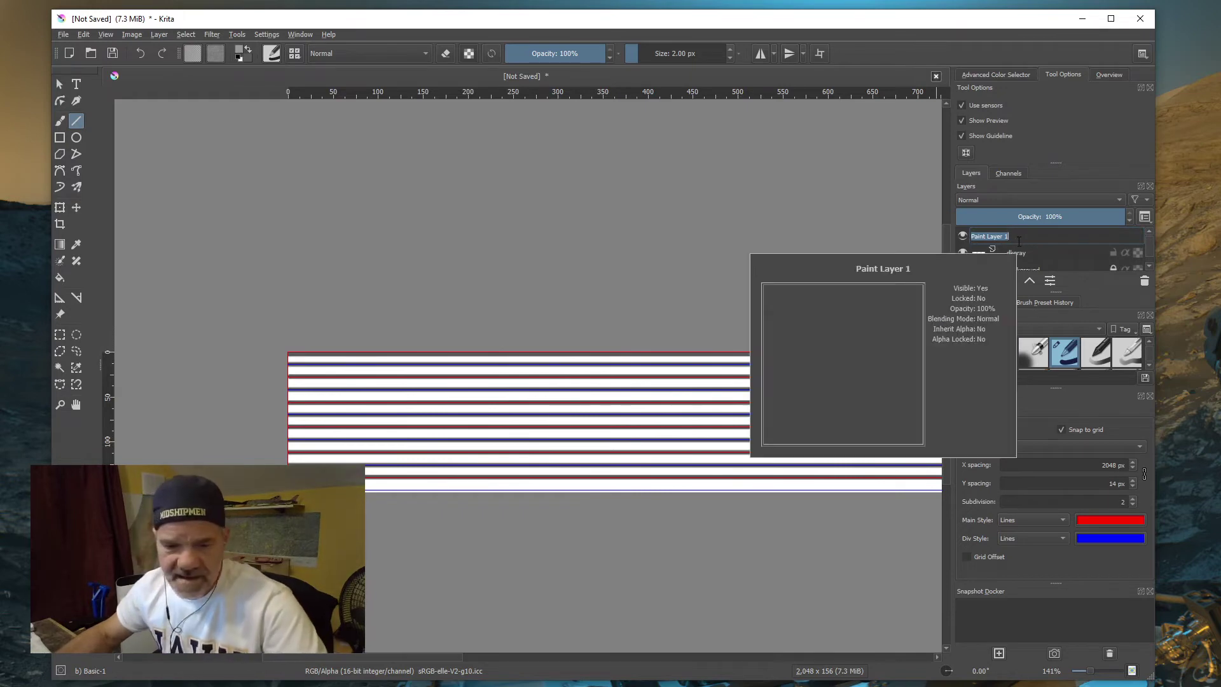
key("BackSpace")
type("ltgray")
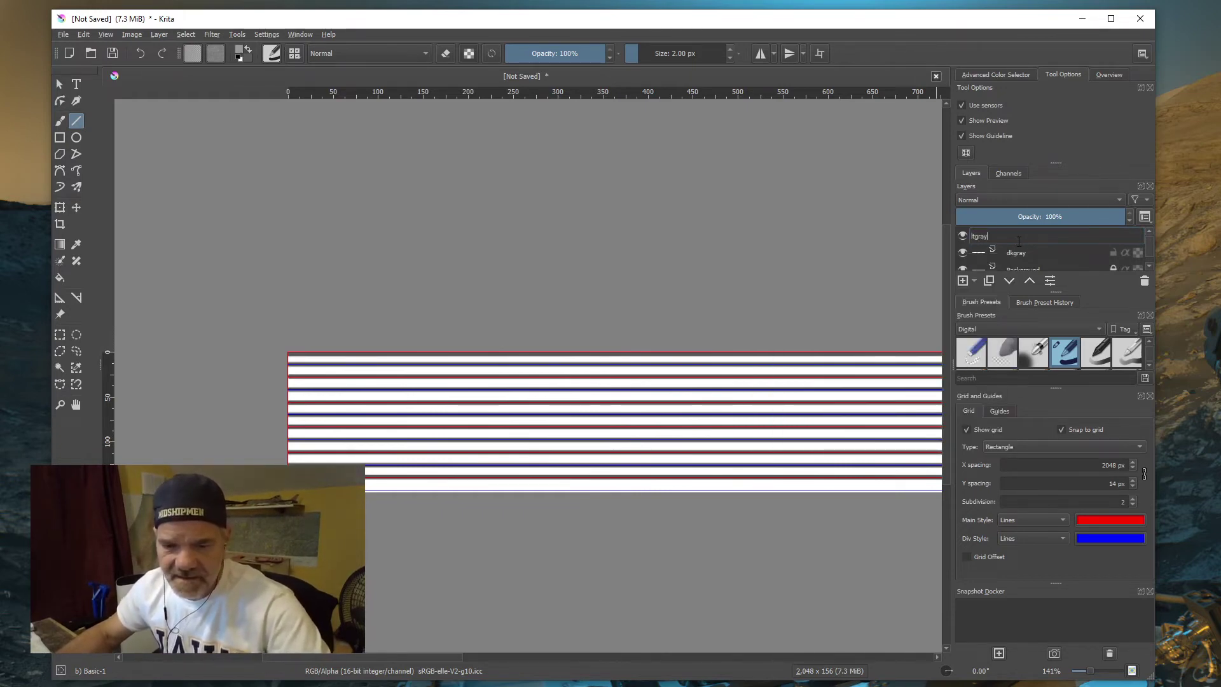
key("Return")
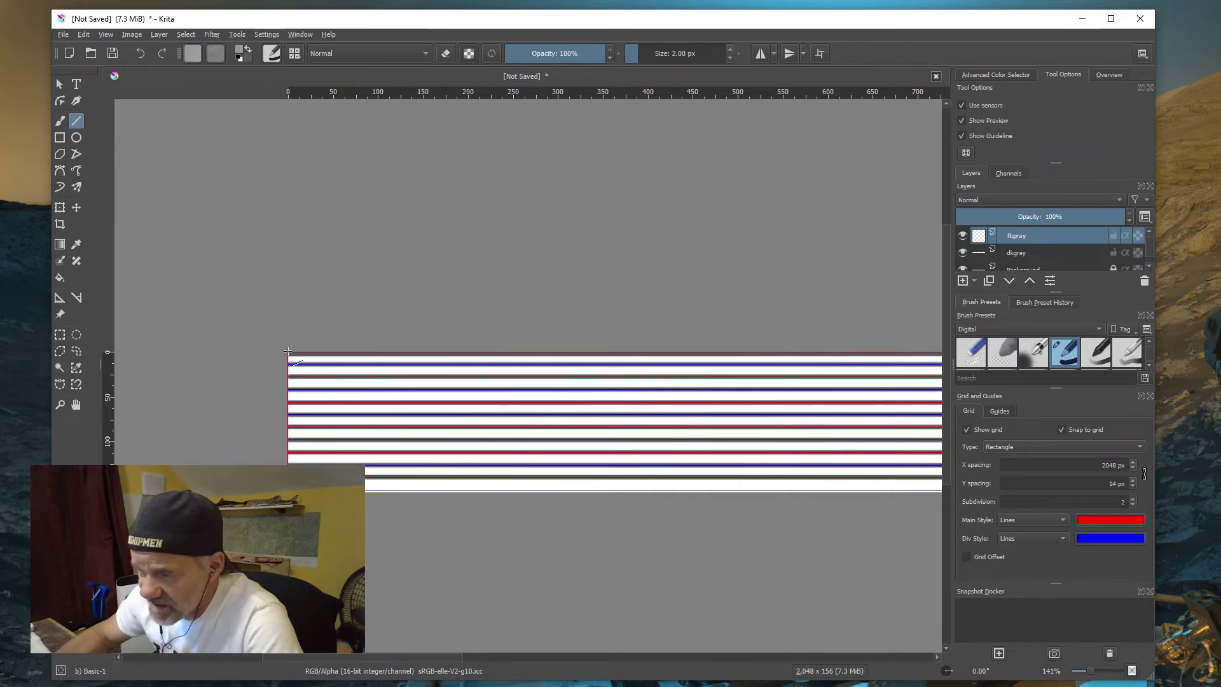
- On the ltgray layer, draw light gray lines from the strip's left edge to its right end
left_click_drag(287, 351, 437, 308)
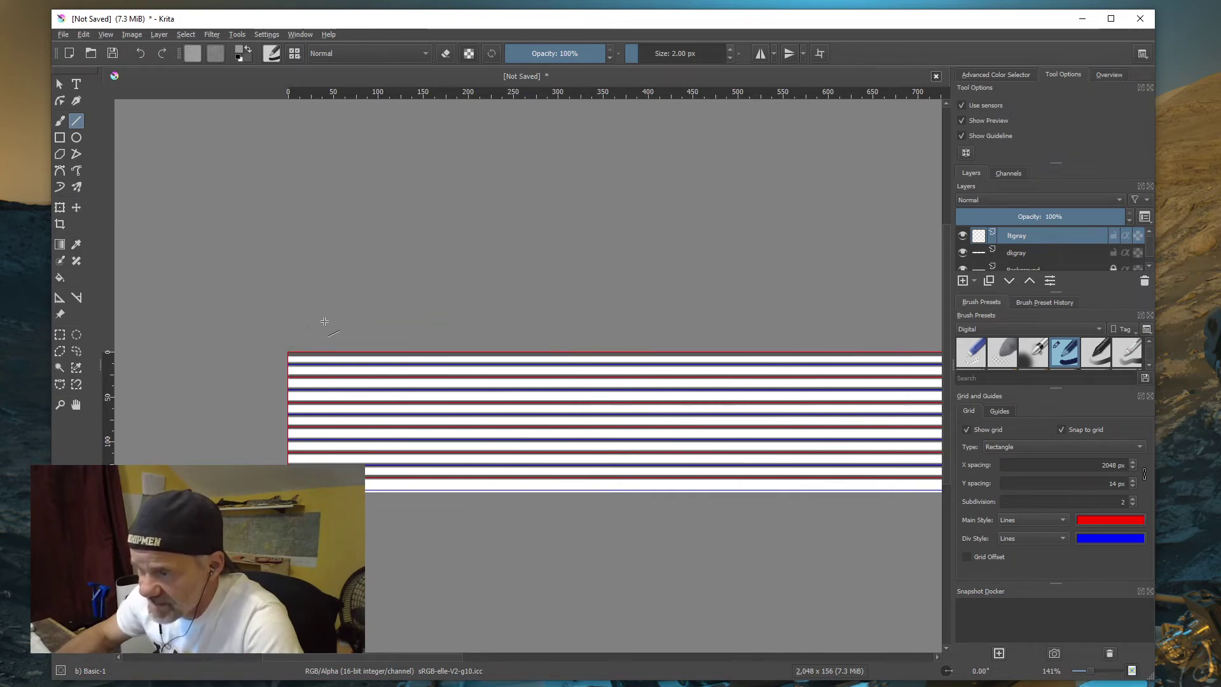
scroll(305, 324, "right", 10, "shift")
left_click_drag(324, 321, 199, 353)
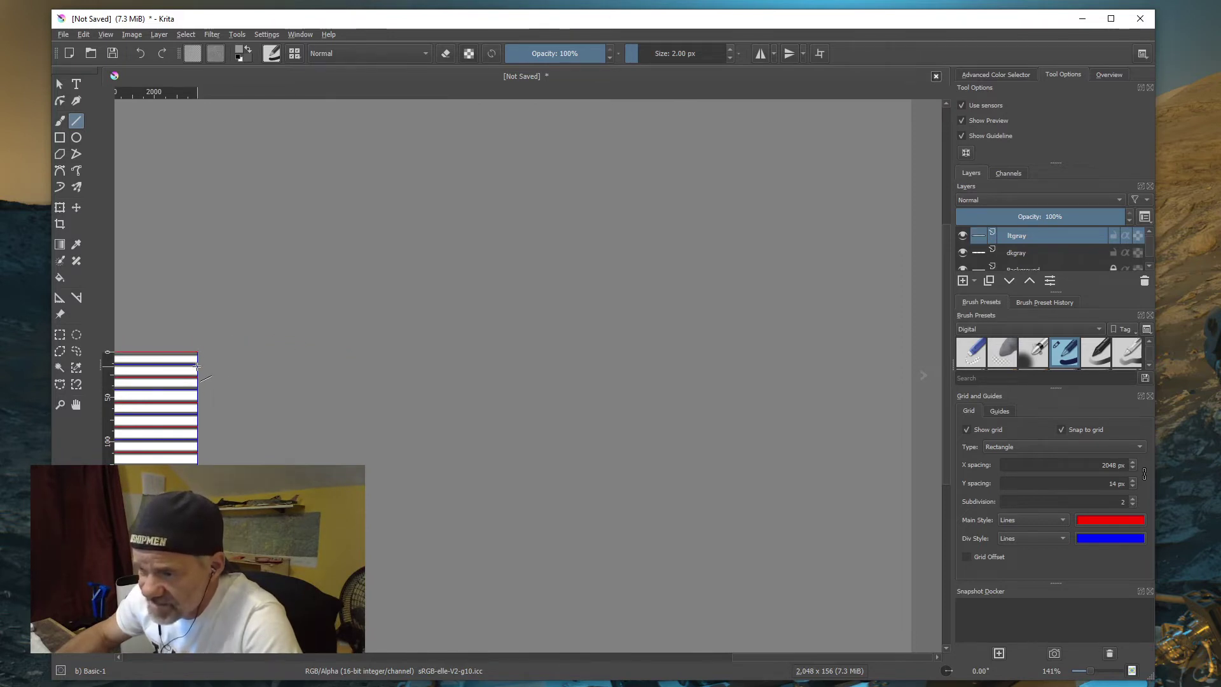
scroll(198, 364, "left", 10, "shift")
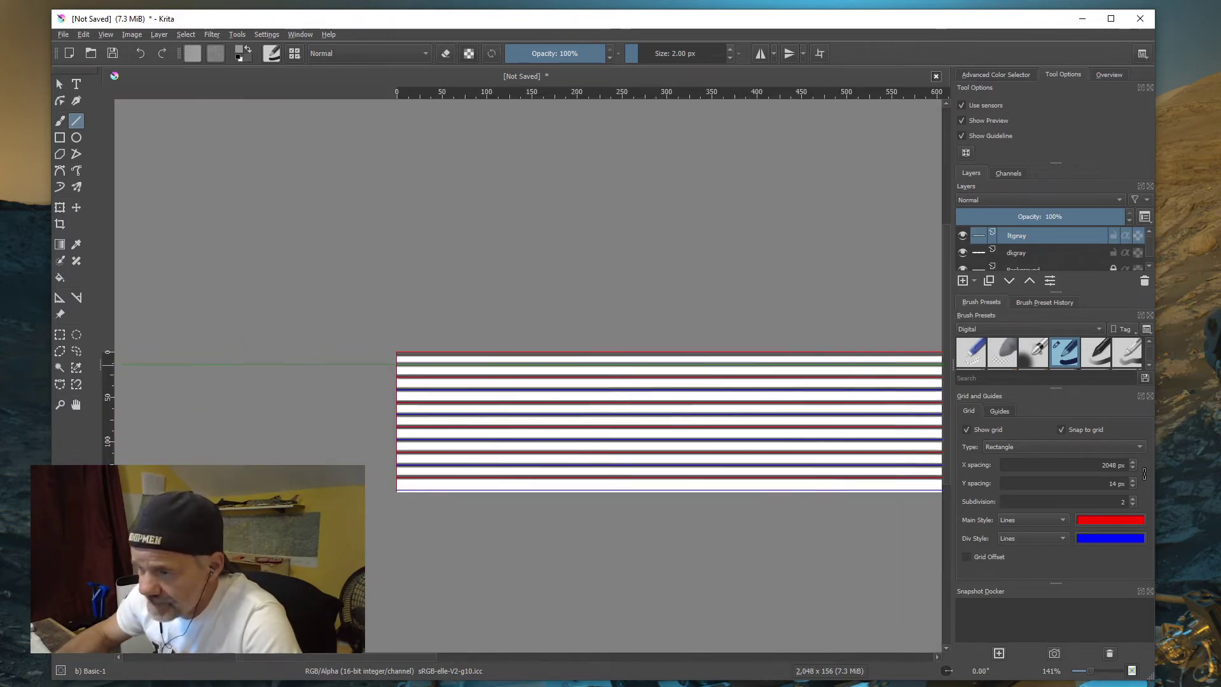
left_click_drag(696, 464, 855, 363)
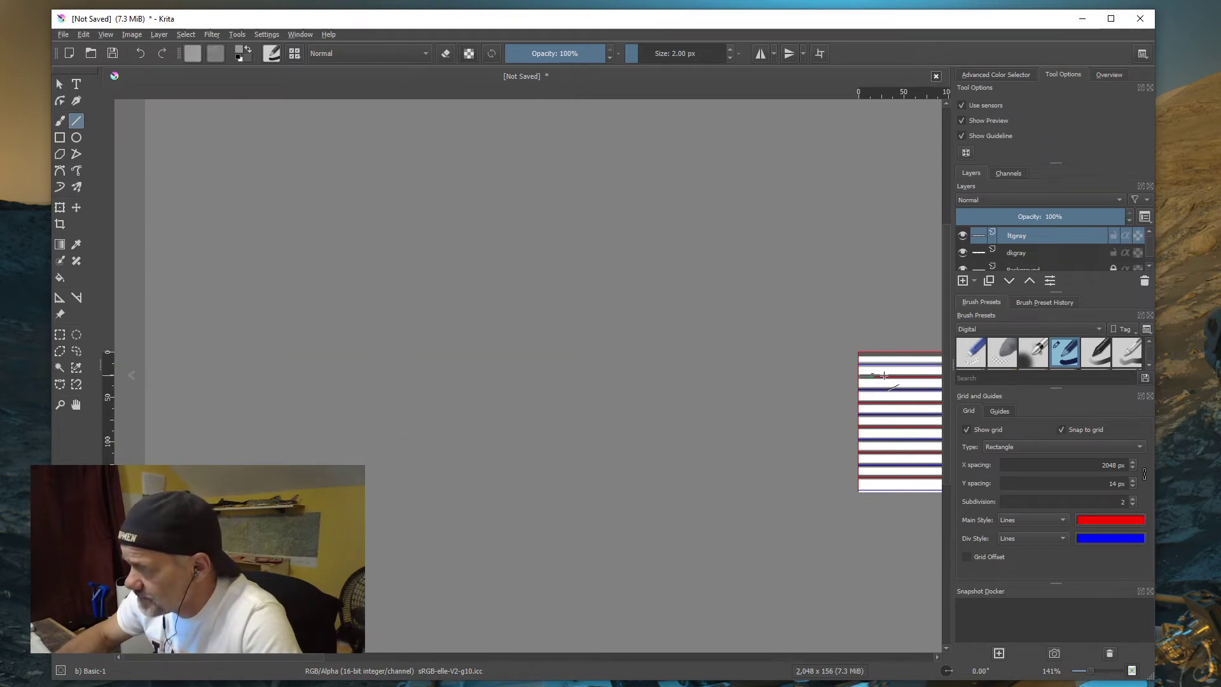
scroll(883, 376, "right", 10, "shift")
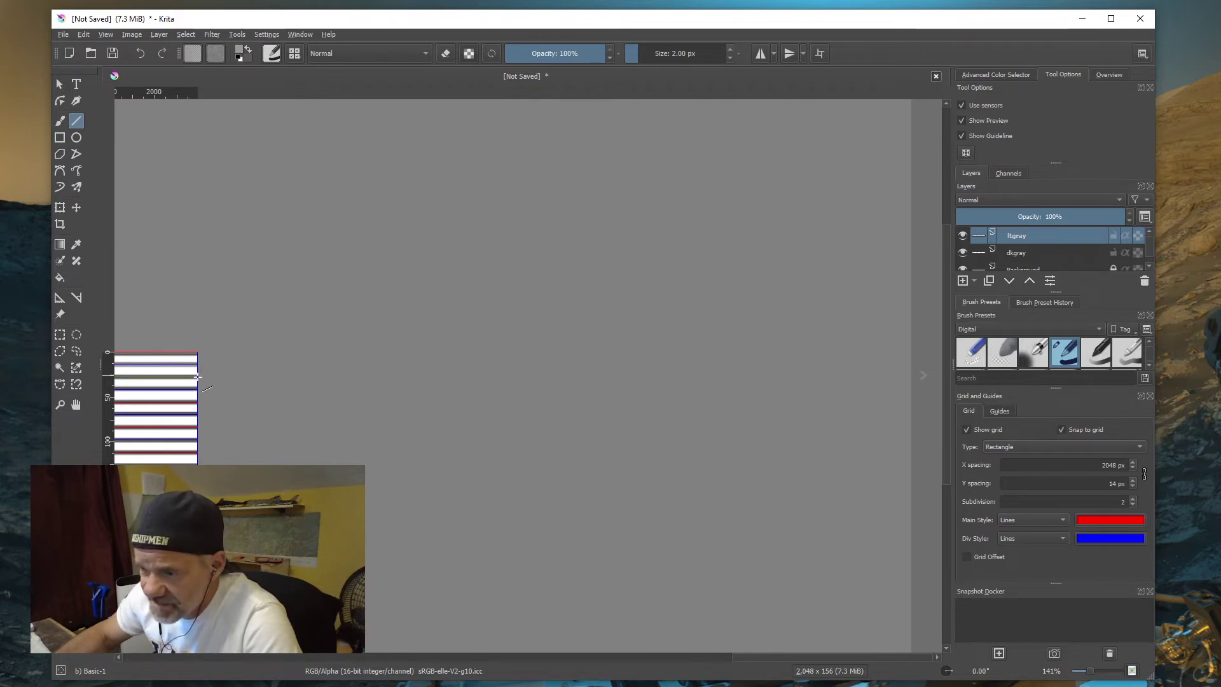
left_click_drag(198, 377, 205, 373)
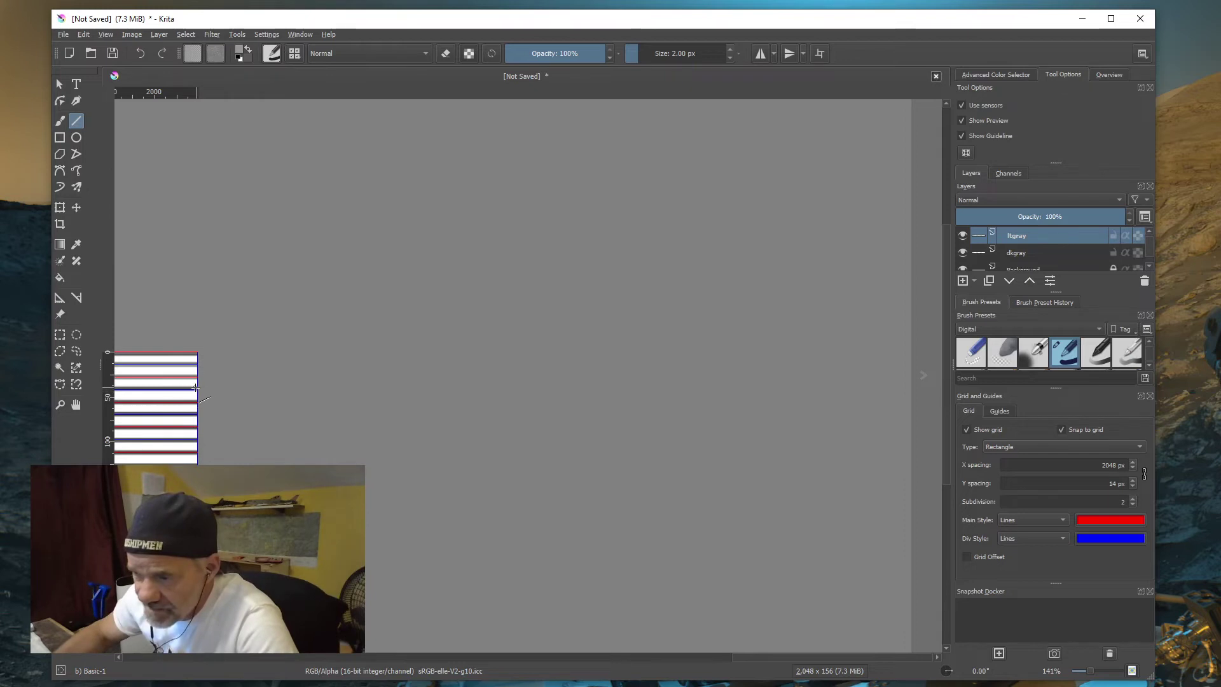
scroll(194, 392, "left", 2)
scroll(801, 487, "left", 10)
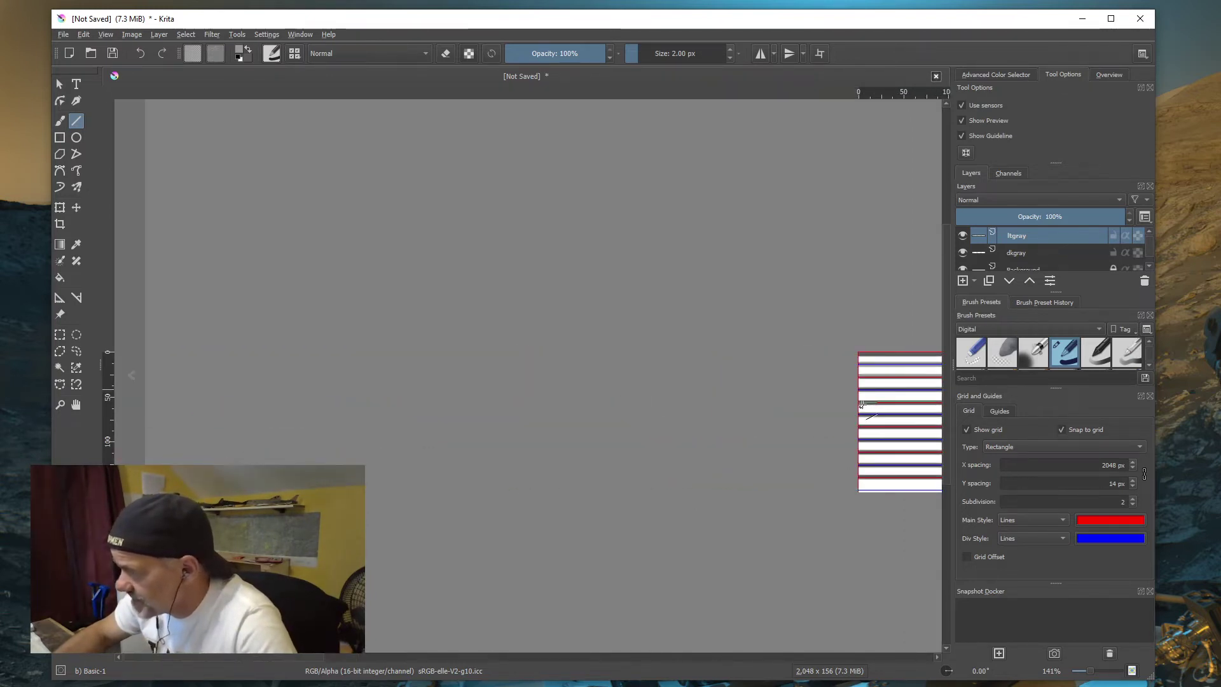
left_click_drag(916, 411, 858, 389)
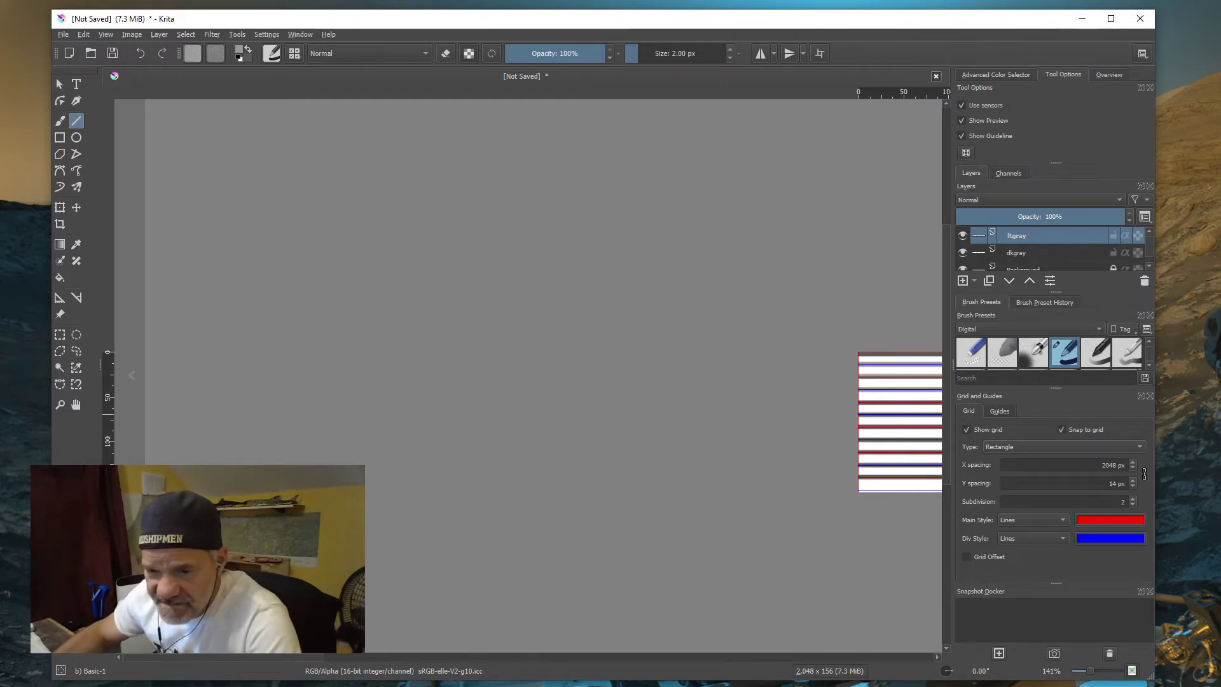
scroll(518, 603, "right", 10)
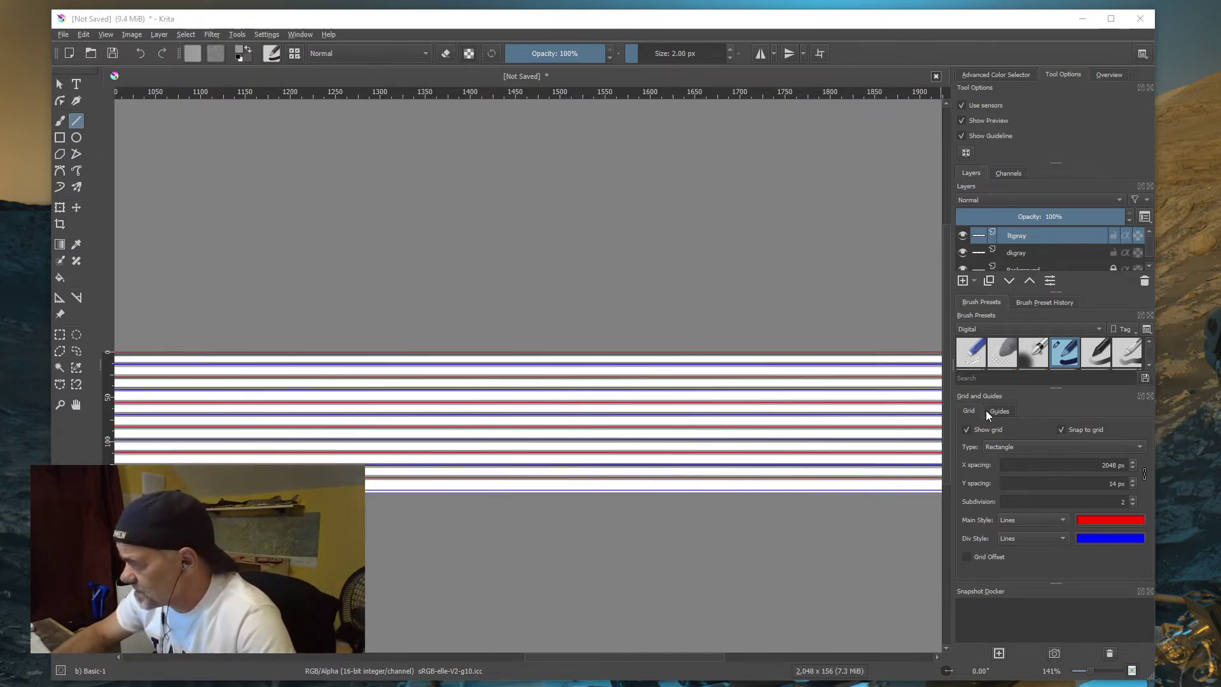
- Hide the grid overlay and zoom out to view the whole gray-and-white stripe texture
left_click(967, 428)
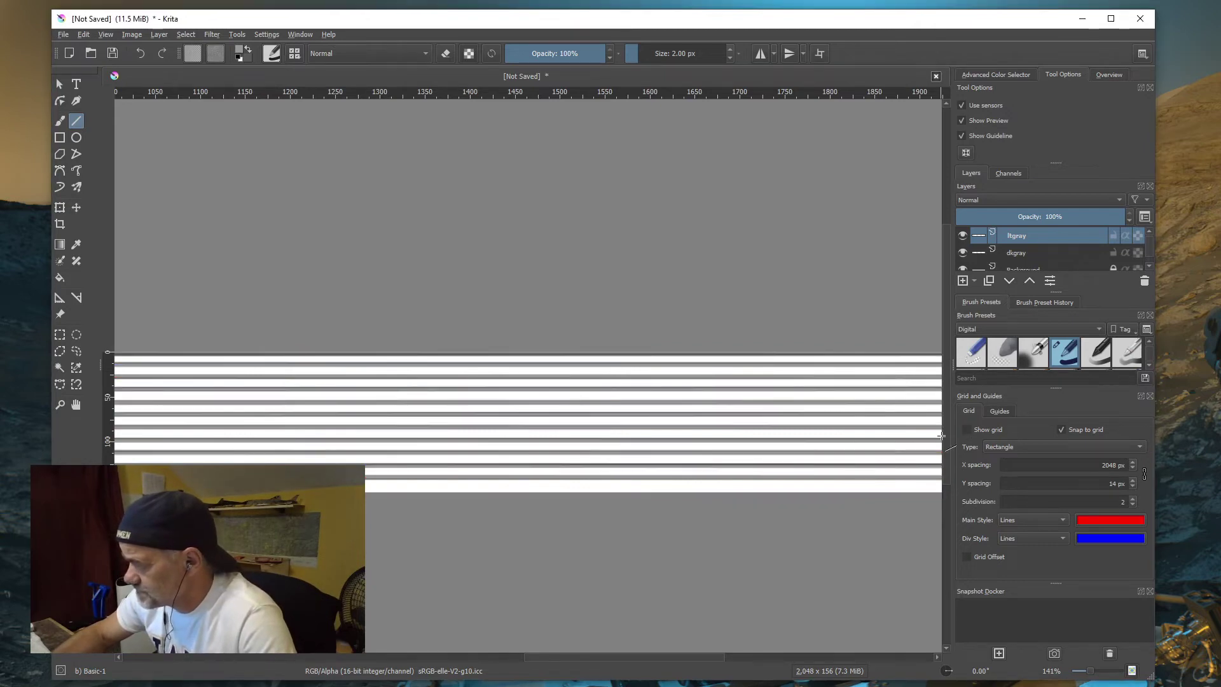
scroll(402, 478, "down", 1)
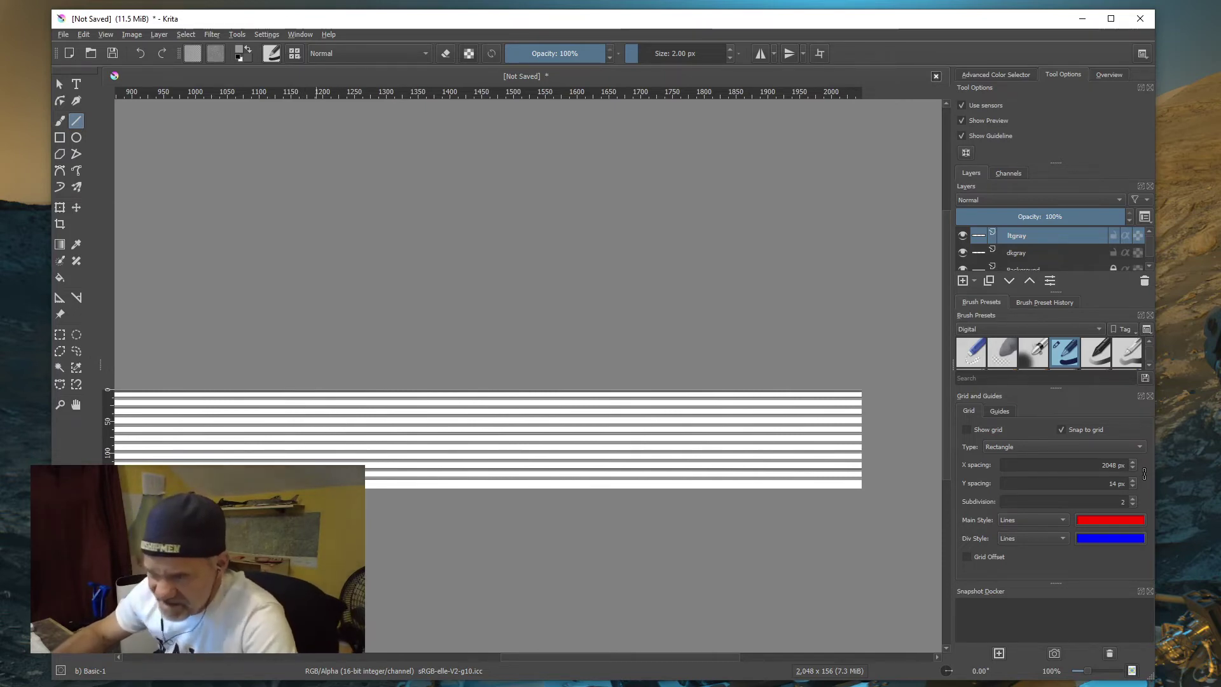
key("plus")
key("plus")
key("minus")
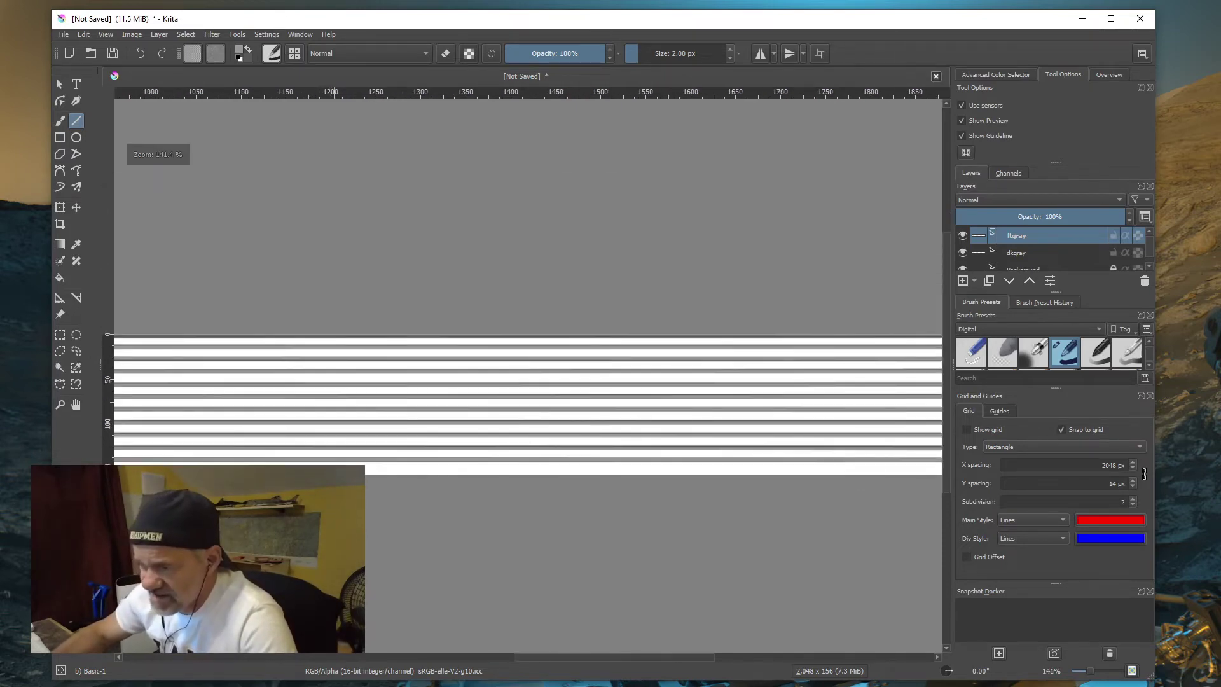
key("minus")
key("minus")
key("minus")
key("1")
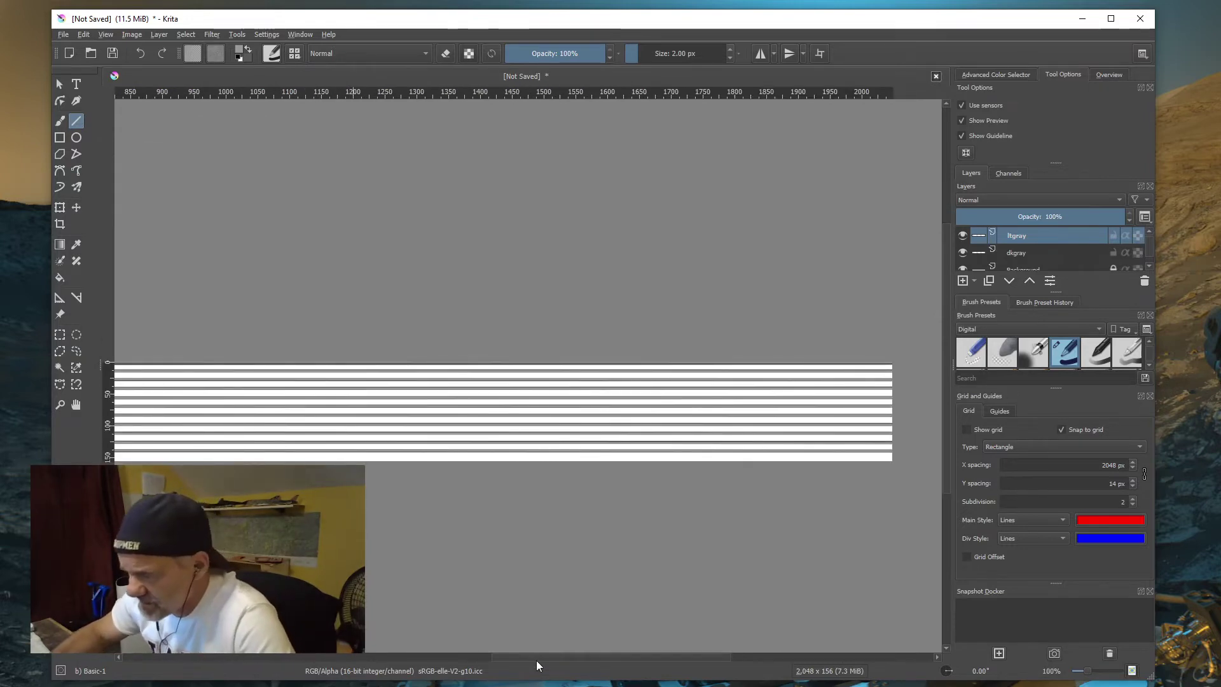
left_click_drag(536, 658, 438, 656)
key("minus")
key("minus")
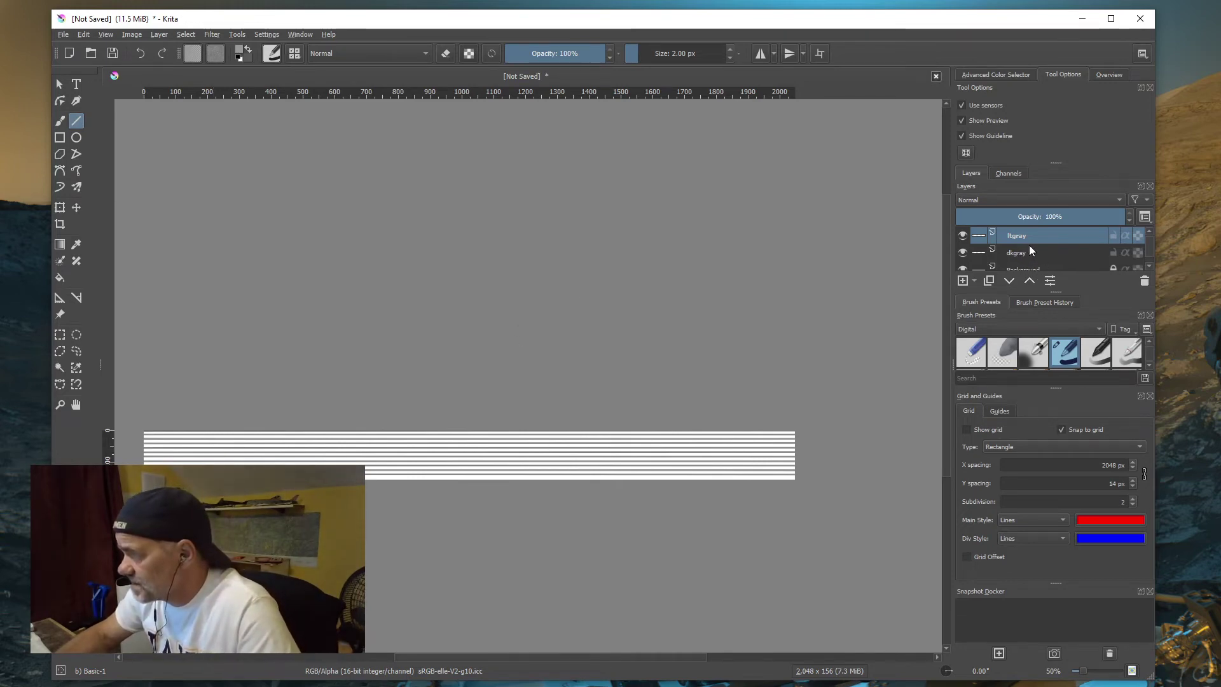
scroll(1028, 245, "down", 1)
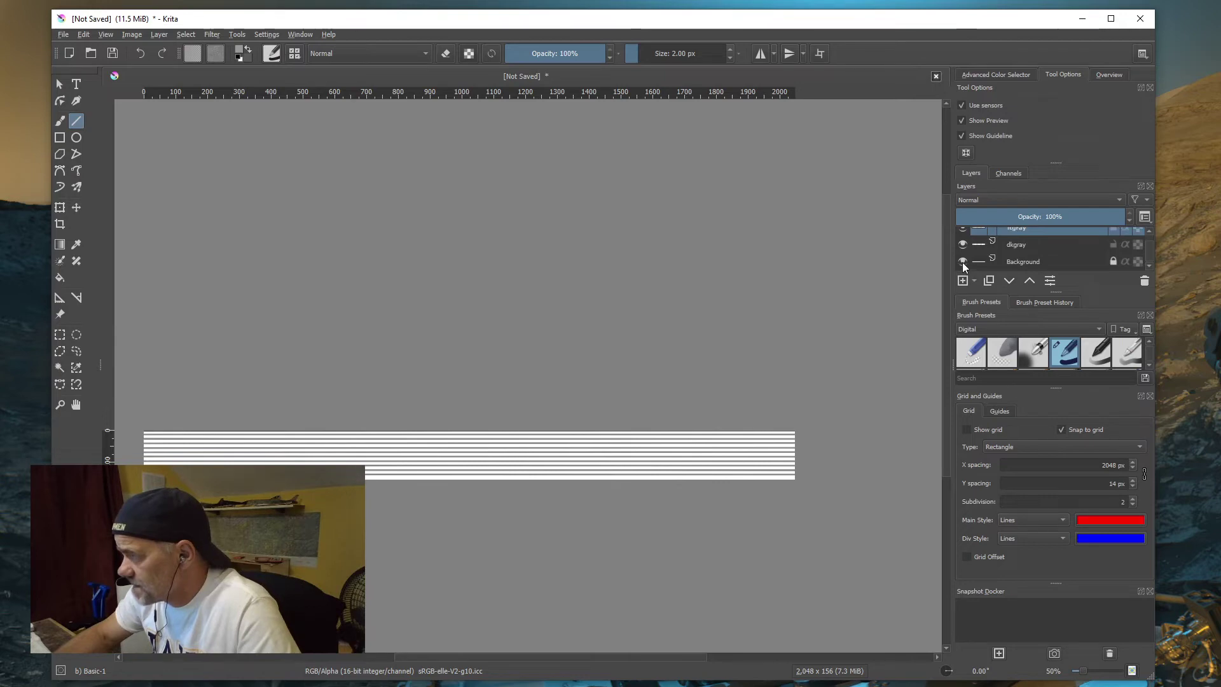
mouse_move(962, 261)
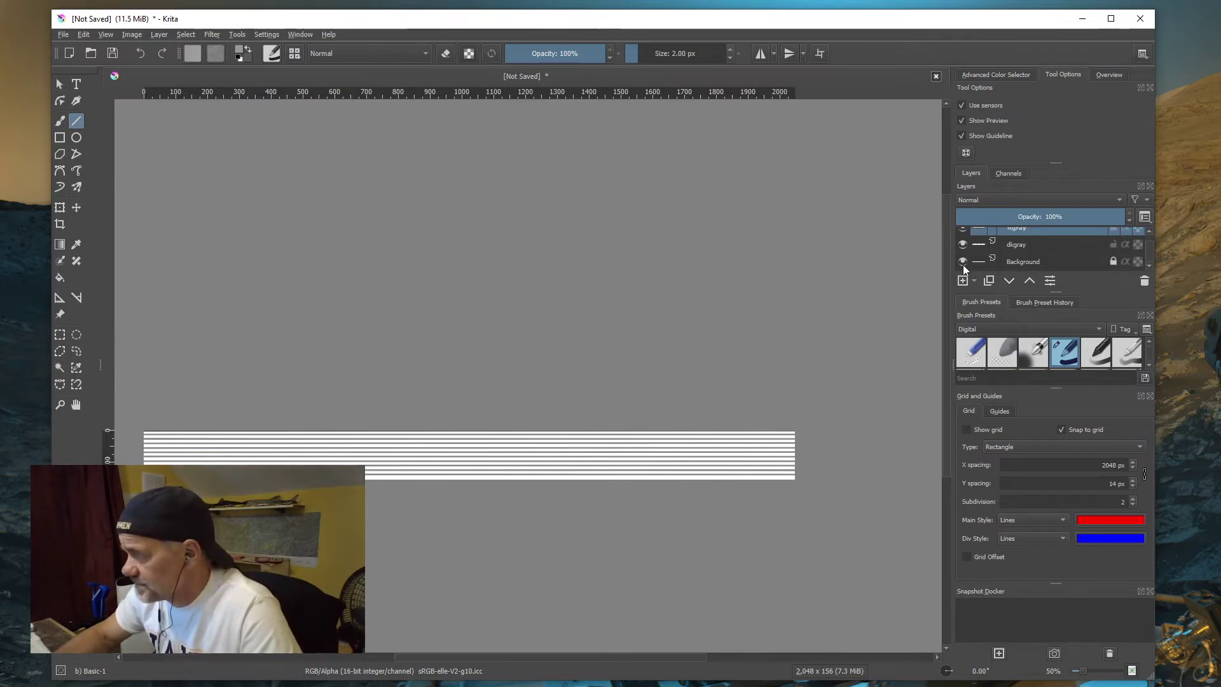
left_click(961, 260)
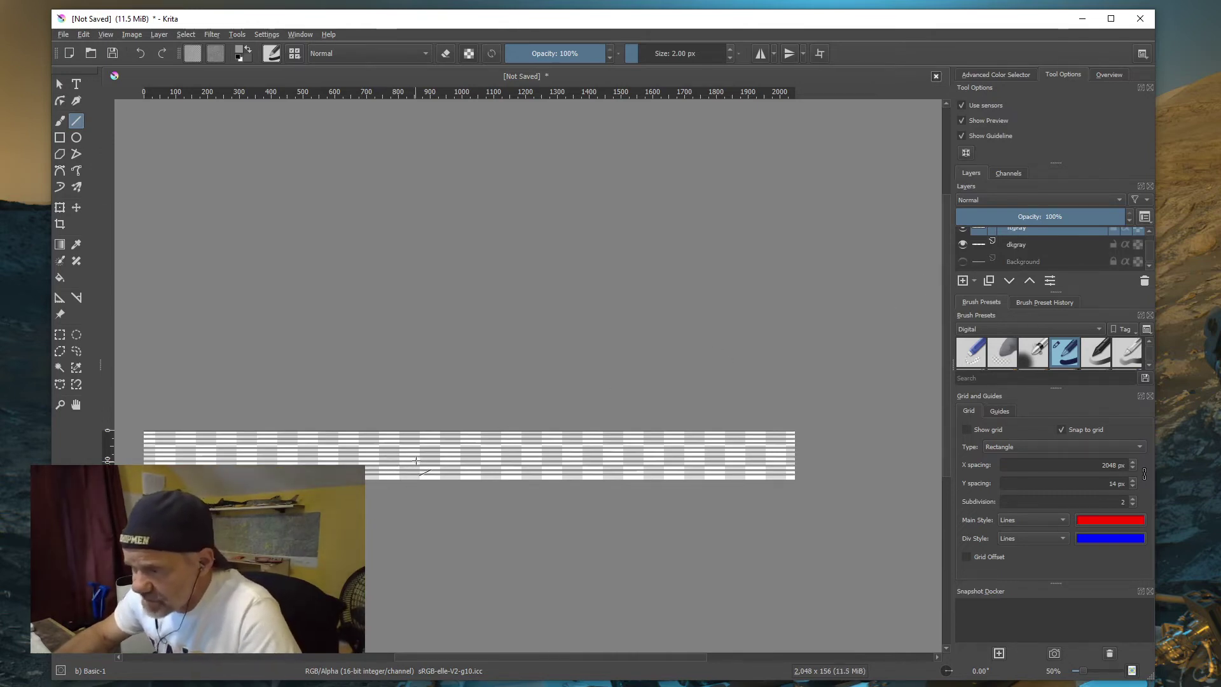
scroll(416, 459, "up", 4)
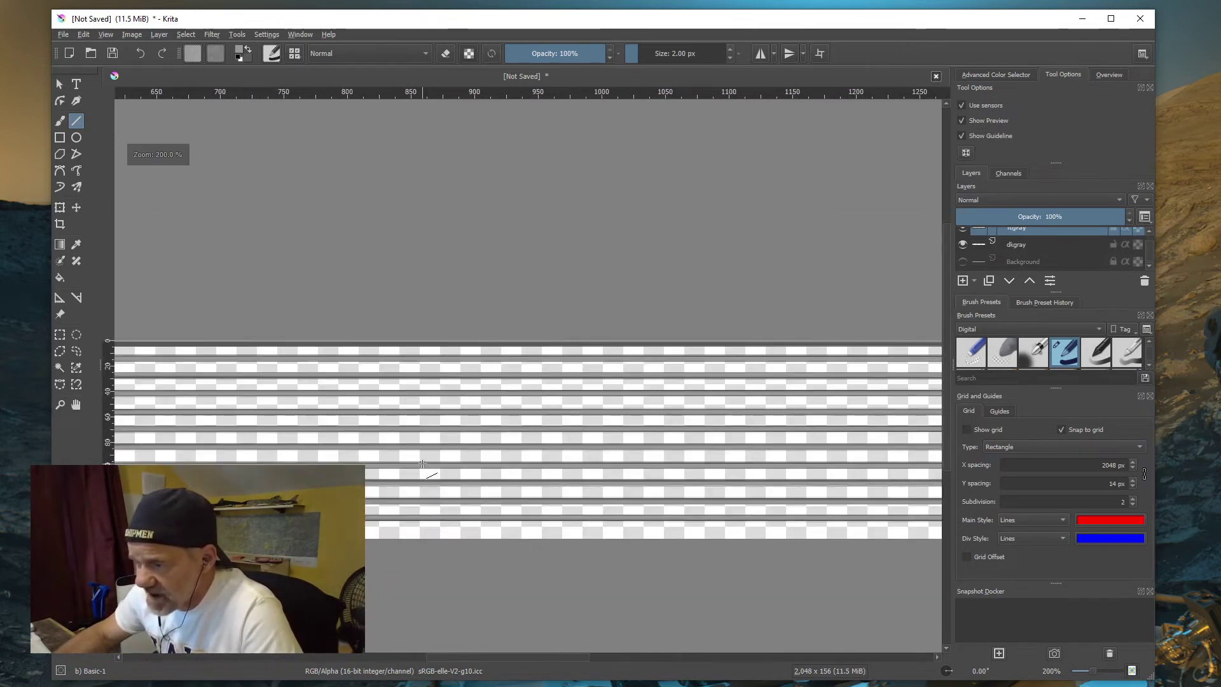
scroll(423, 464, "down", 4)
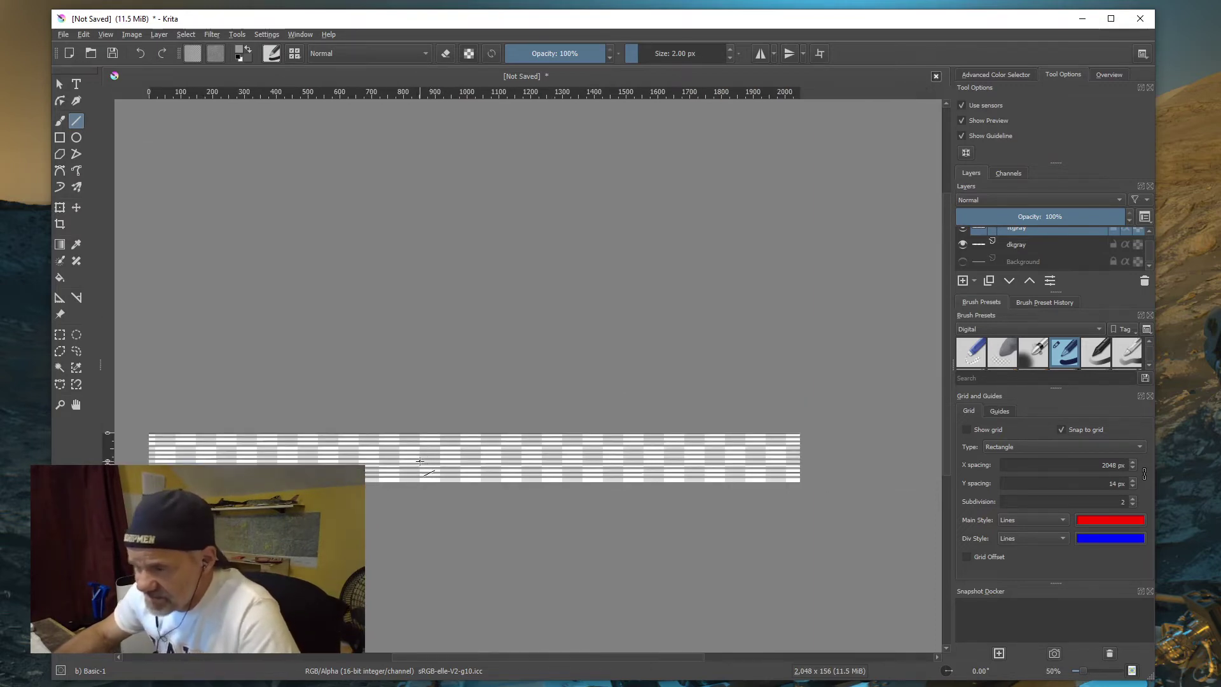
scroll(134, 478, "up", 4)
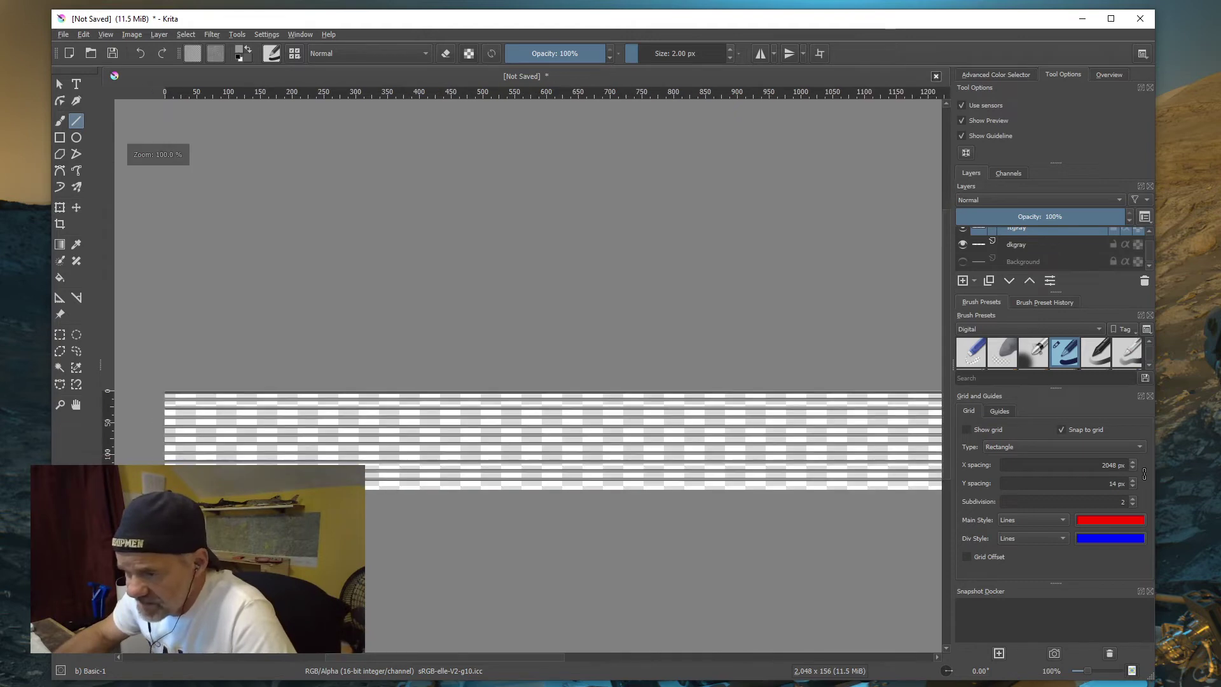
scroll(154, 481, "down", 2)
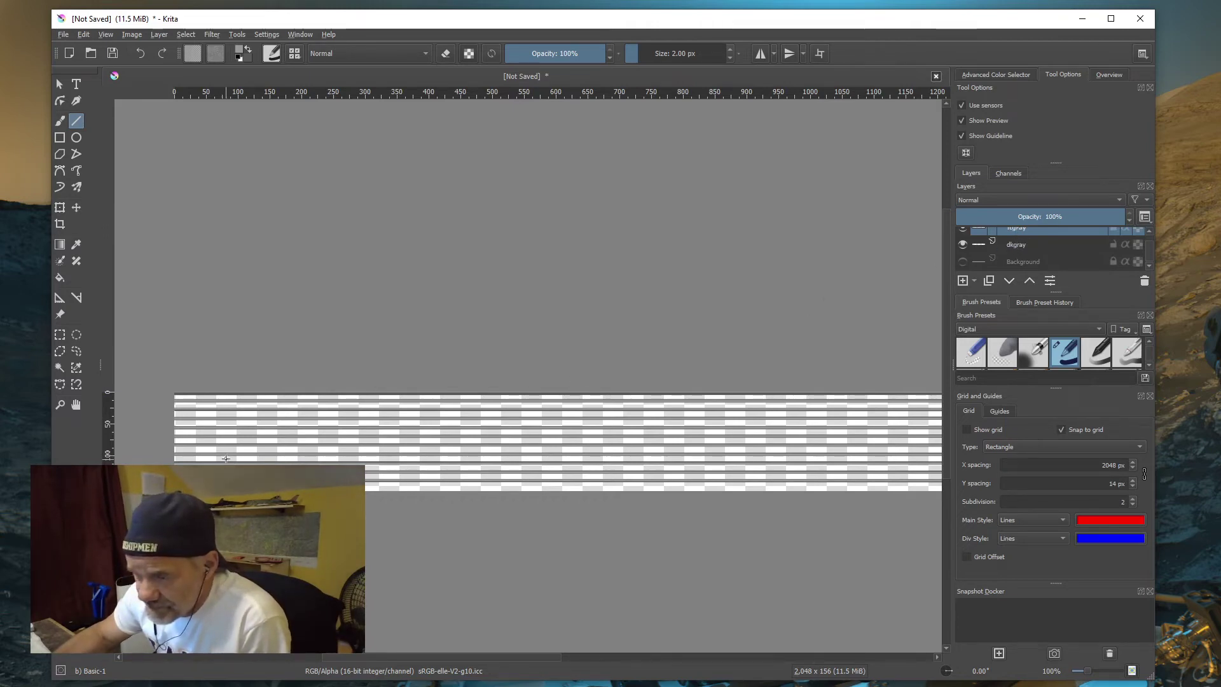
left_click(63, 35)
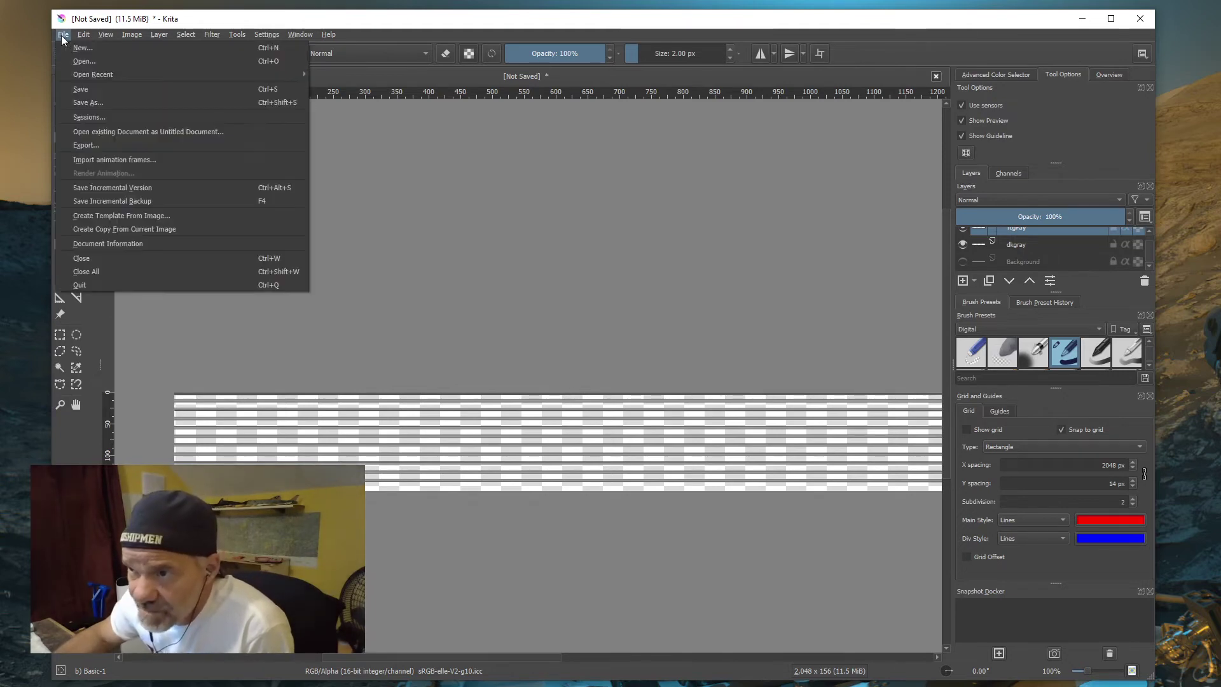
left_click(89, 146)
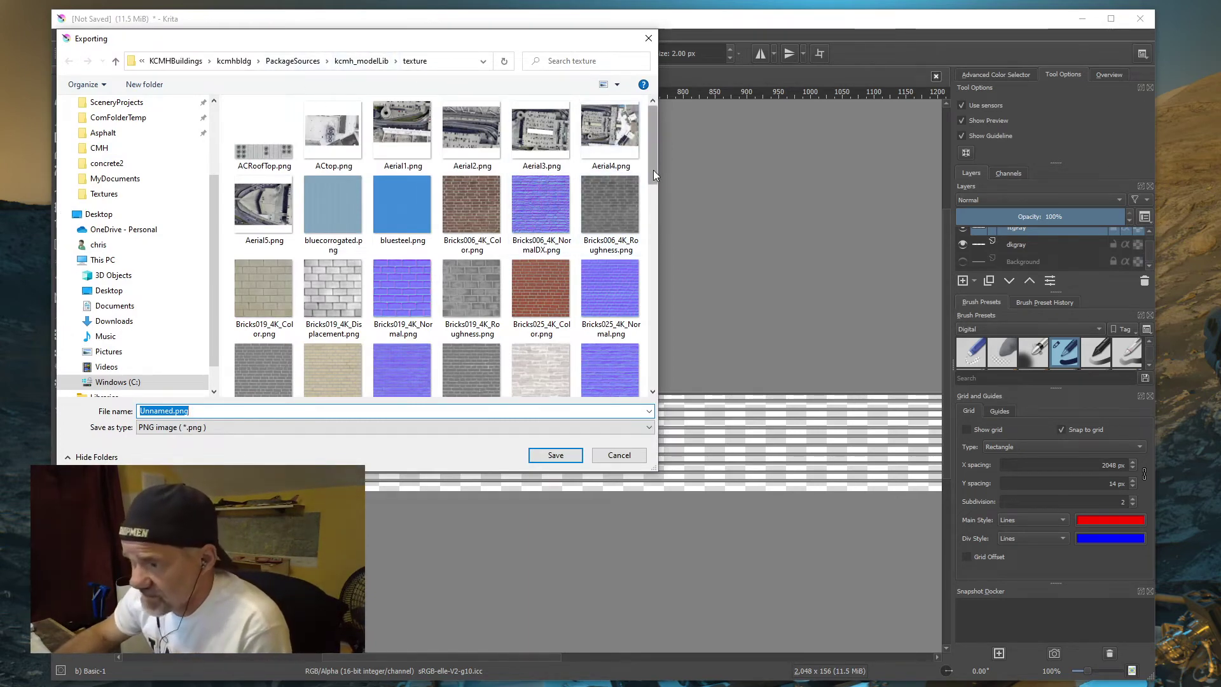
left_click_drag(654, 170, 657, 238)
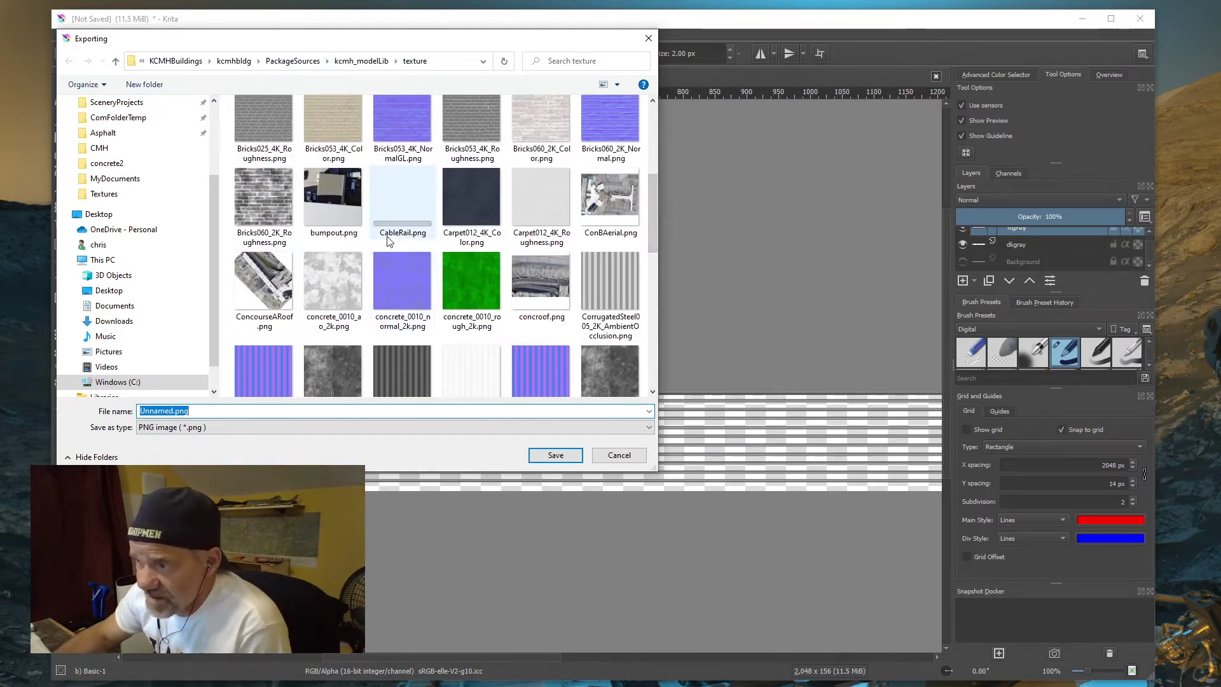
mouse_move(383, 239)
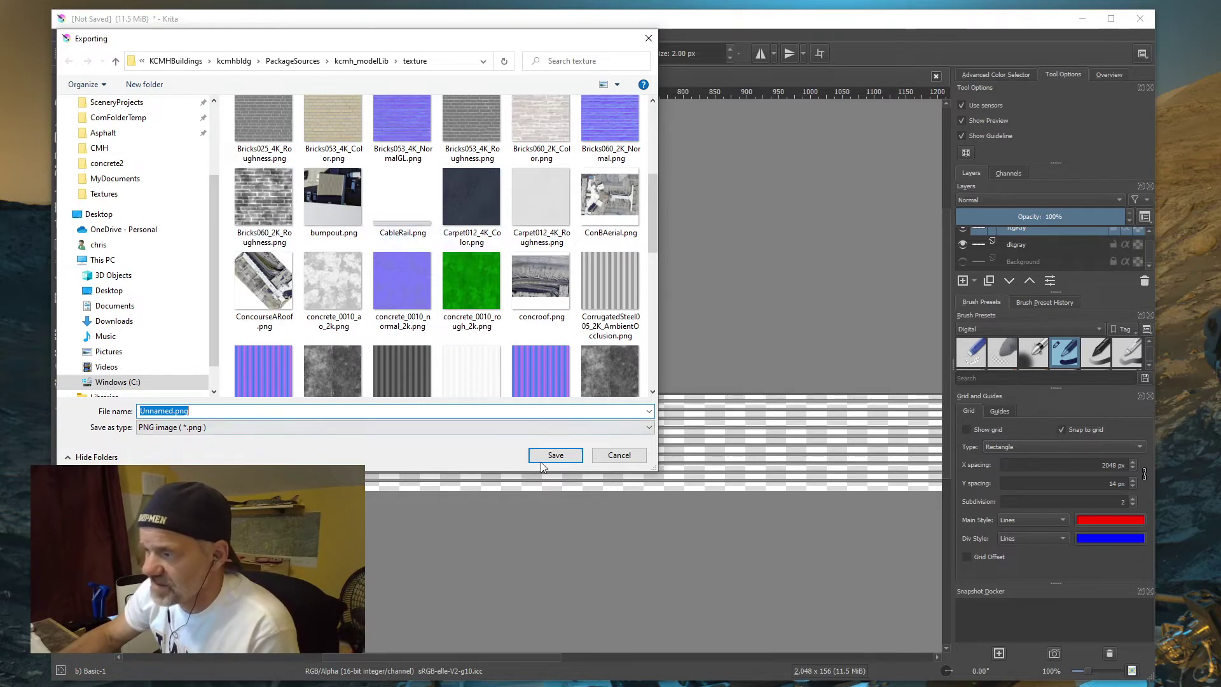
left_click(618, 455)
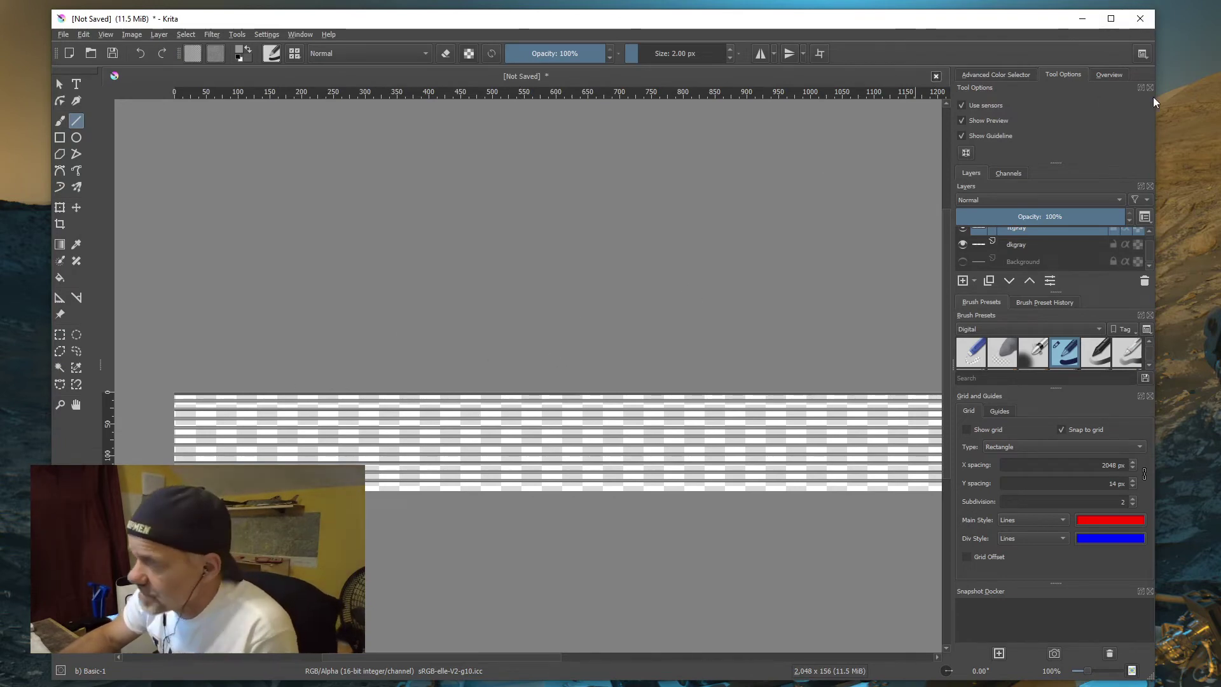
- Quit Krita, discarding the unsaved striped texture document
left_click(1139, 21)
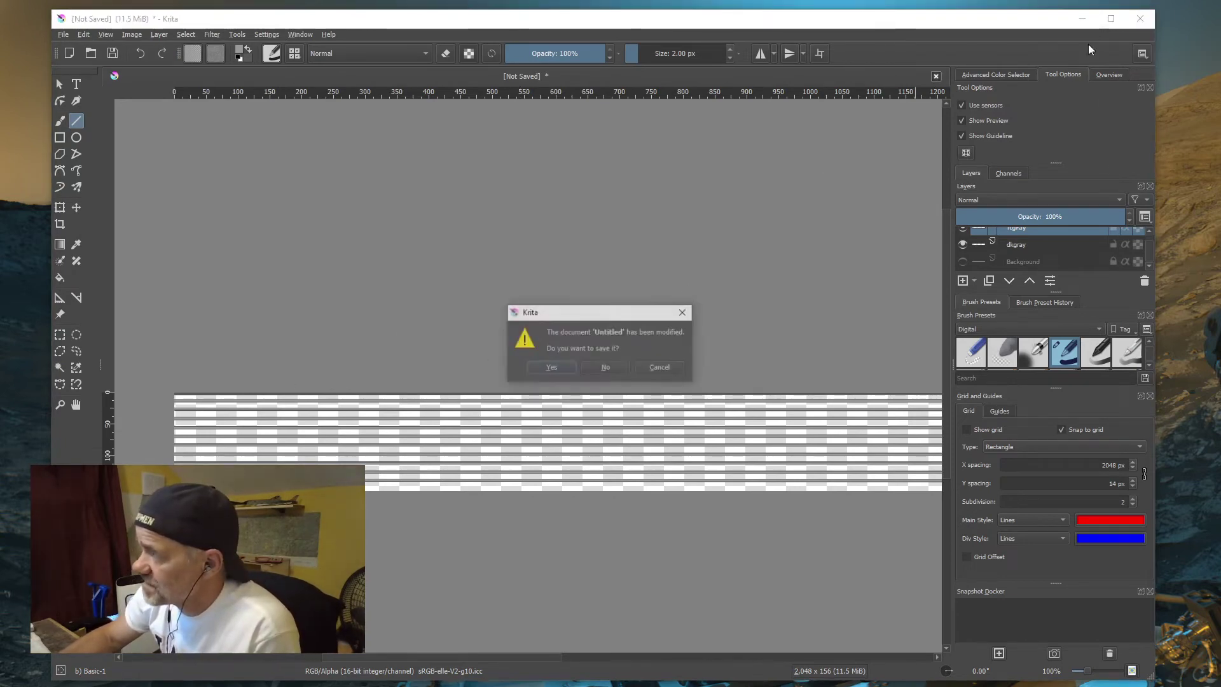
left_click(609, 367)
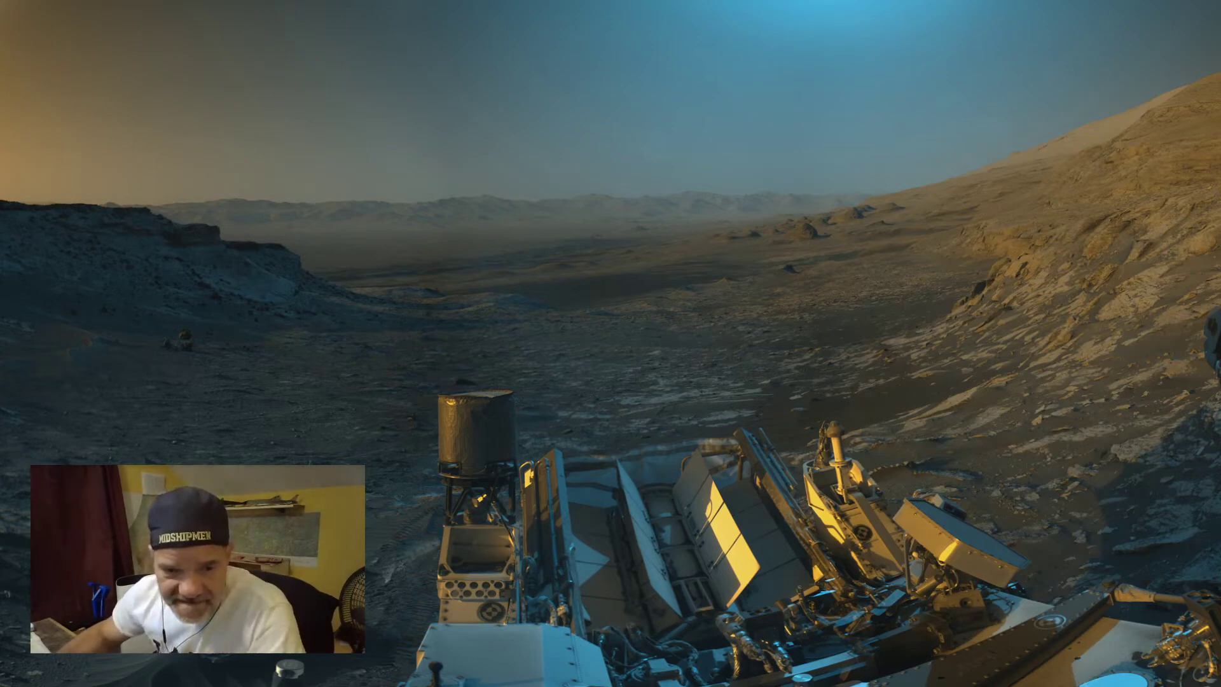
- Back in Blender, switch to Material Preview shading and select the Railing panel
key("alt+Tab")
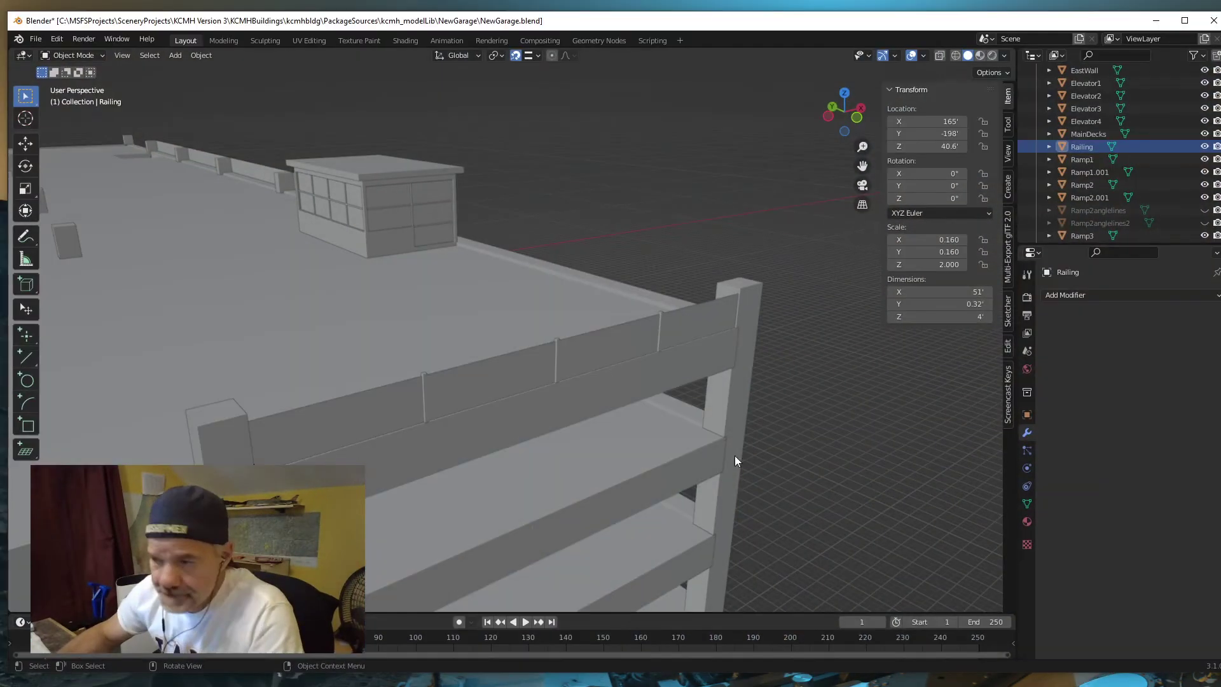
scroll(688, 391, "up", 2)
mouse_move(688, 391)
middle_mouse_down()
mouse_move(718, 391)
mouse_move(707, 390)
middle_mouse_up()
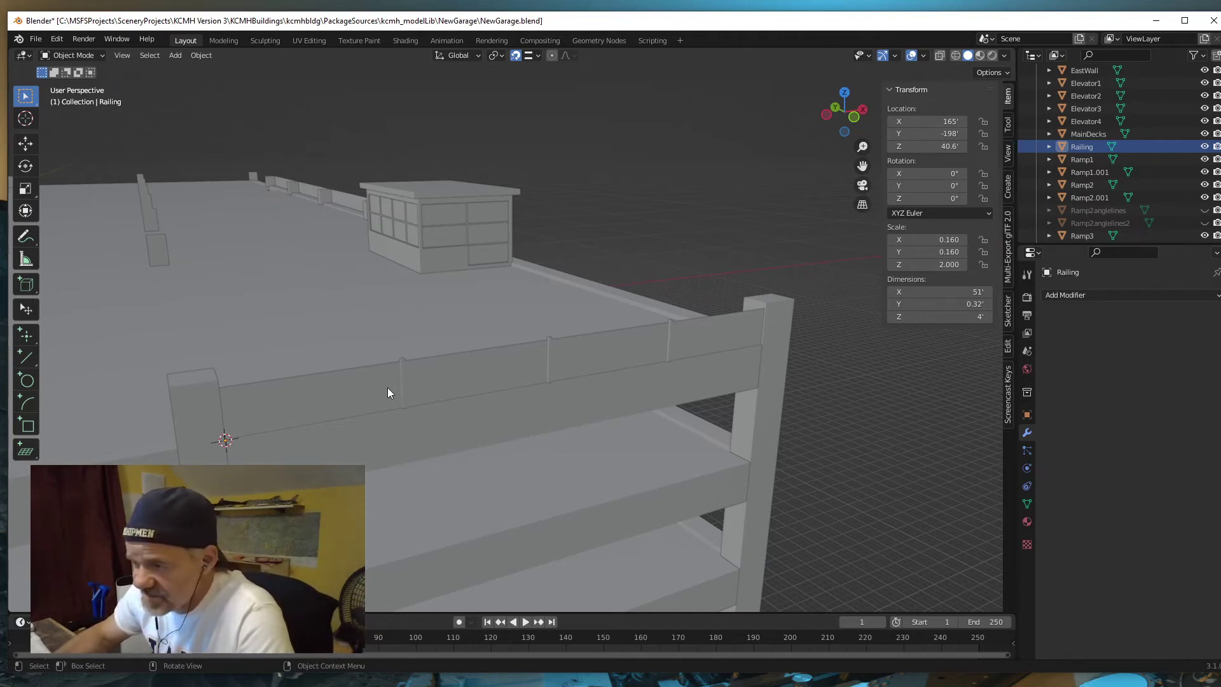
left_click(980, 55)
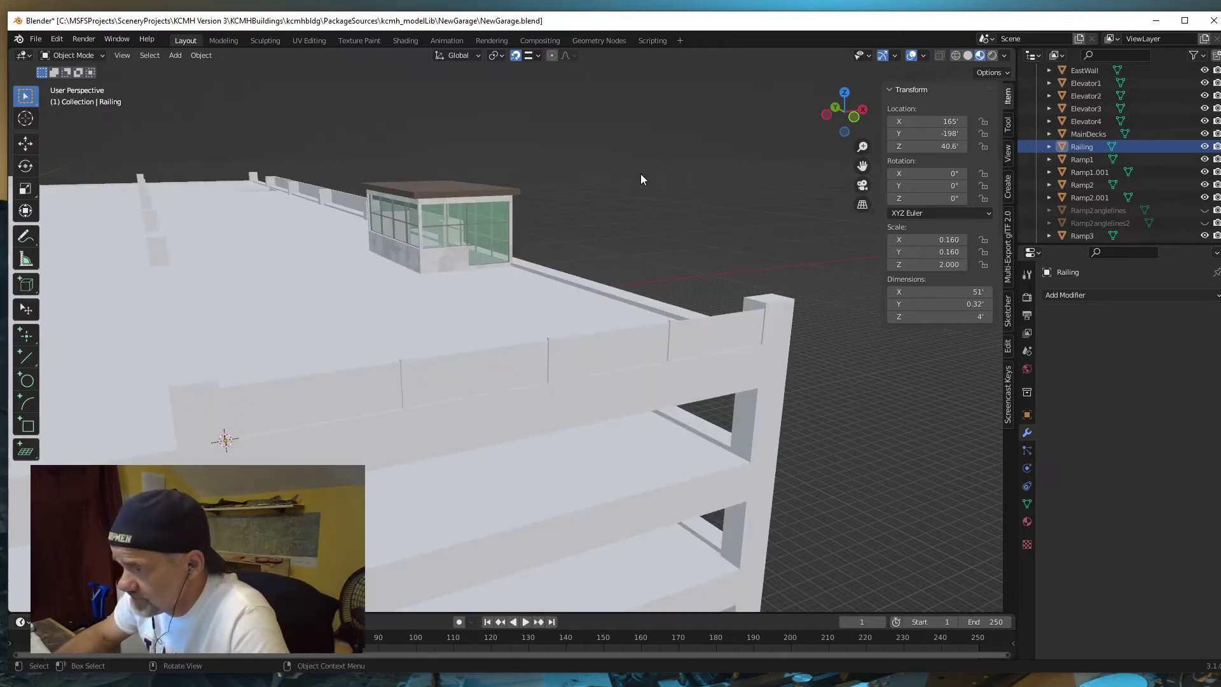
left_click(471, 376)
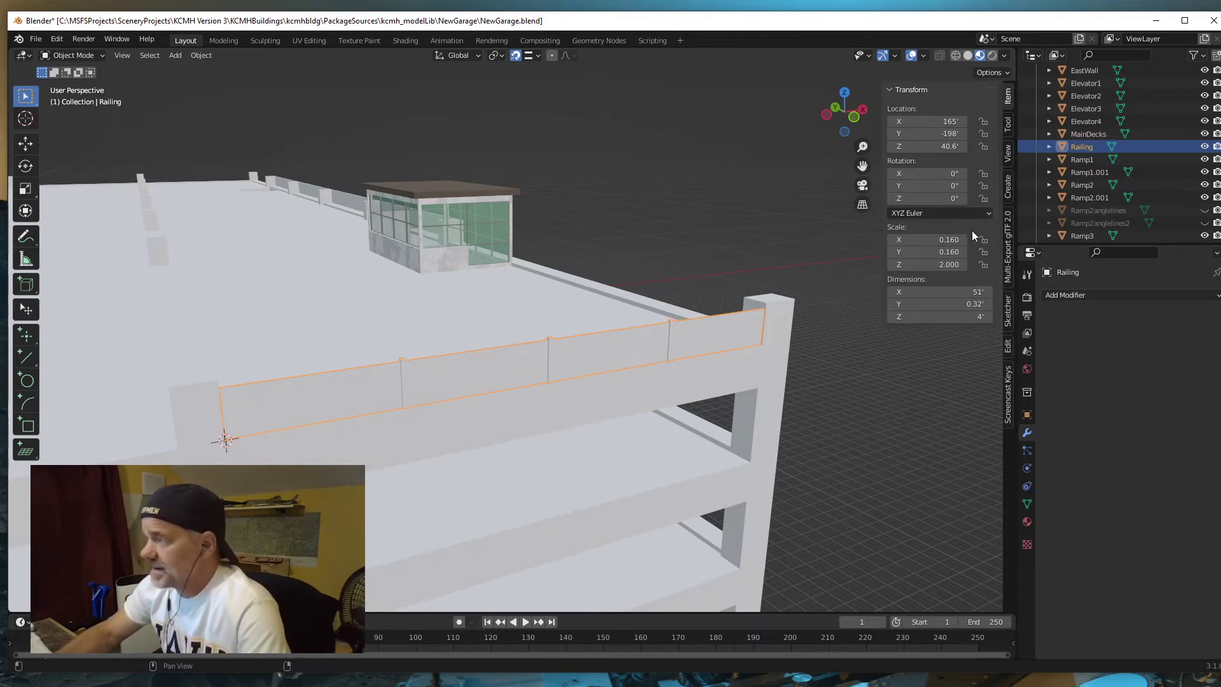
- Create a new material for the railing named RailingPosts
left_click(1026, 521)
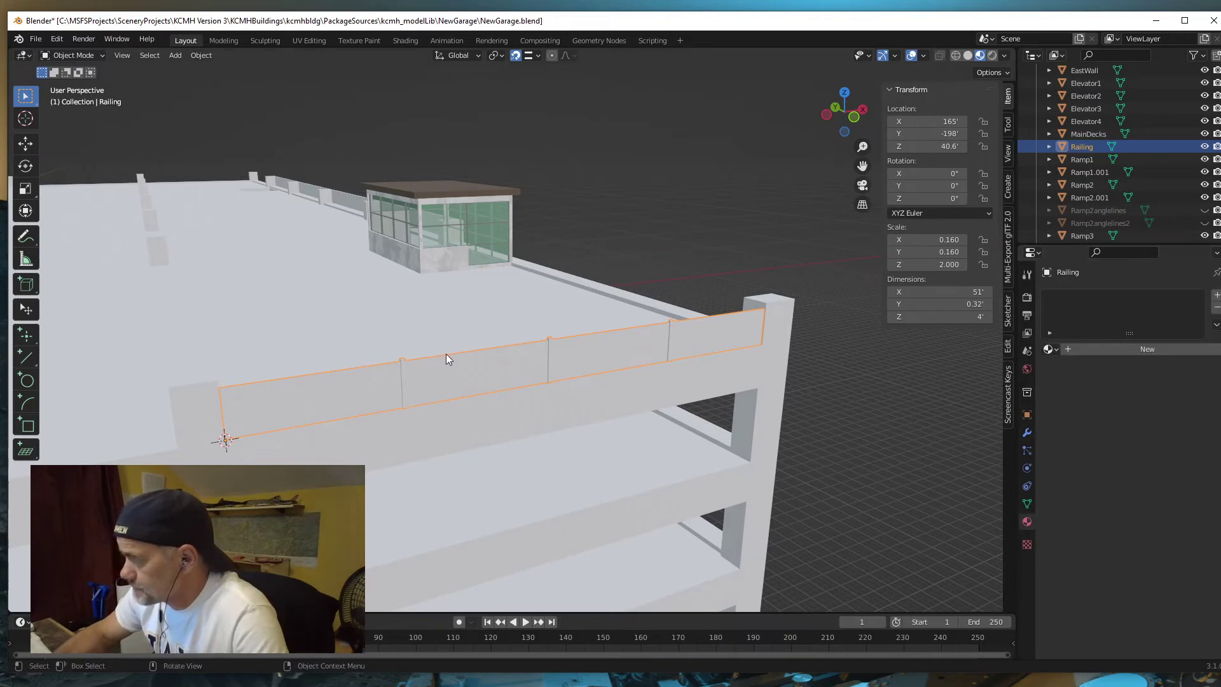
left_click(1143, 349)
left_click(1103, 350)
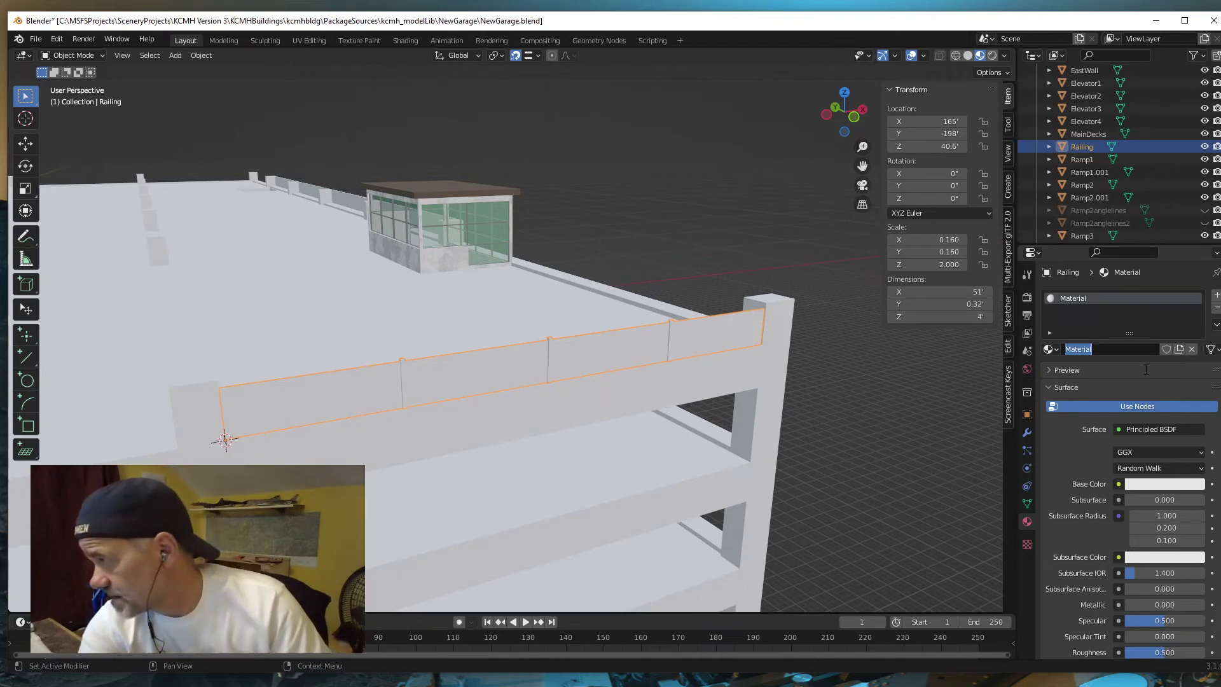
type("Ra")
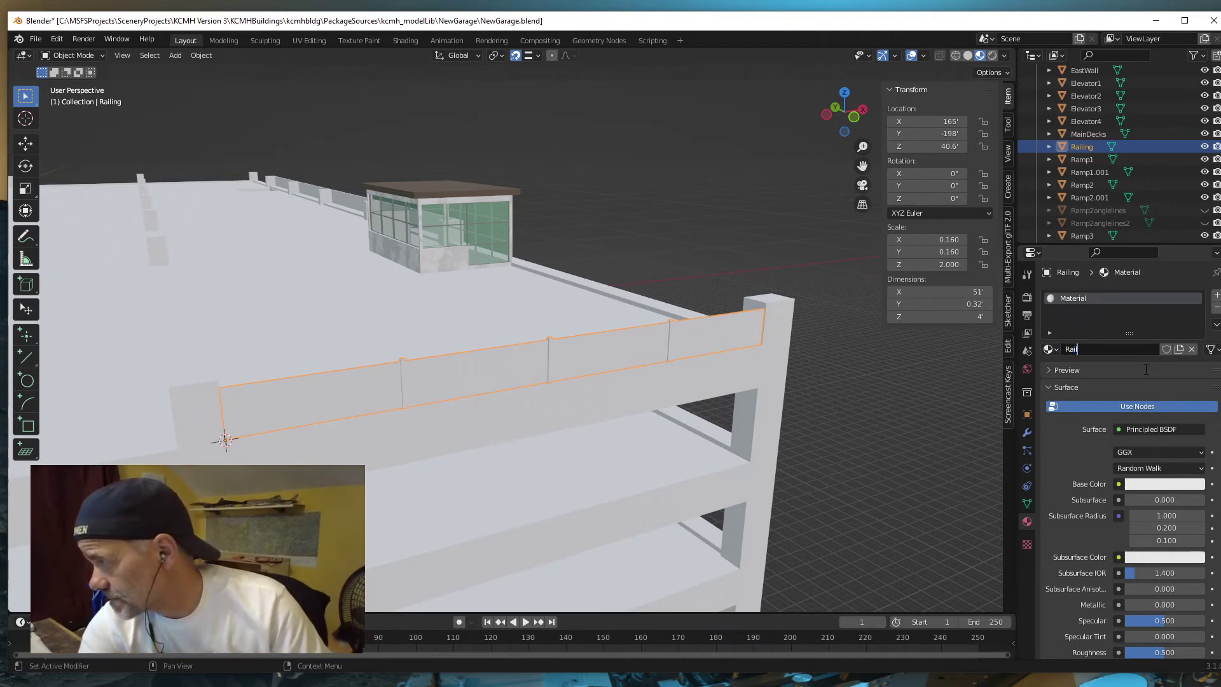
type("ilingPos")
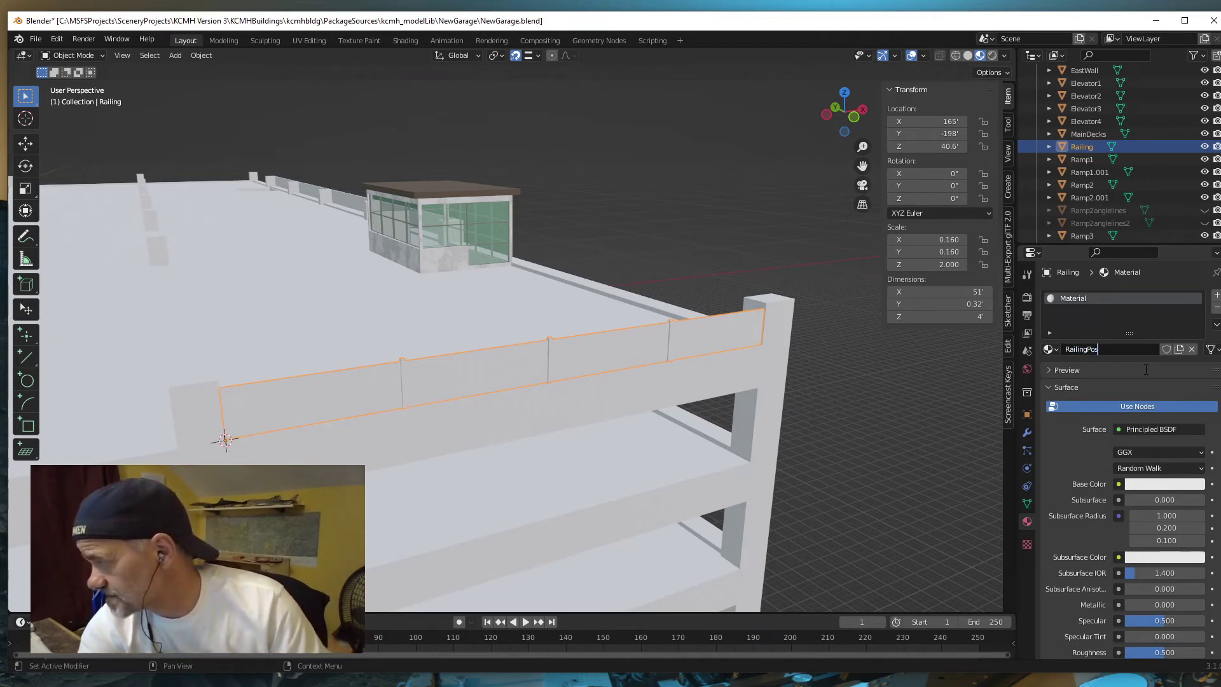
type("ts")
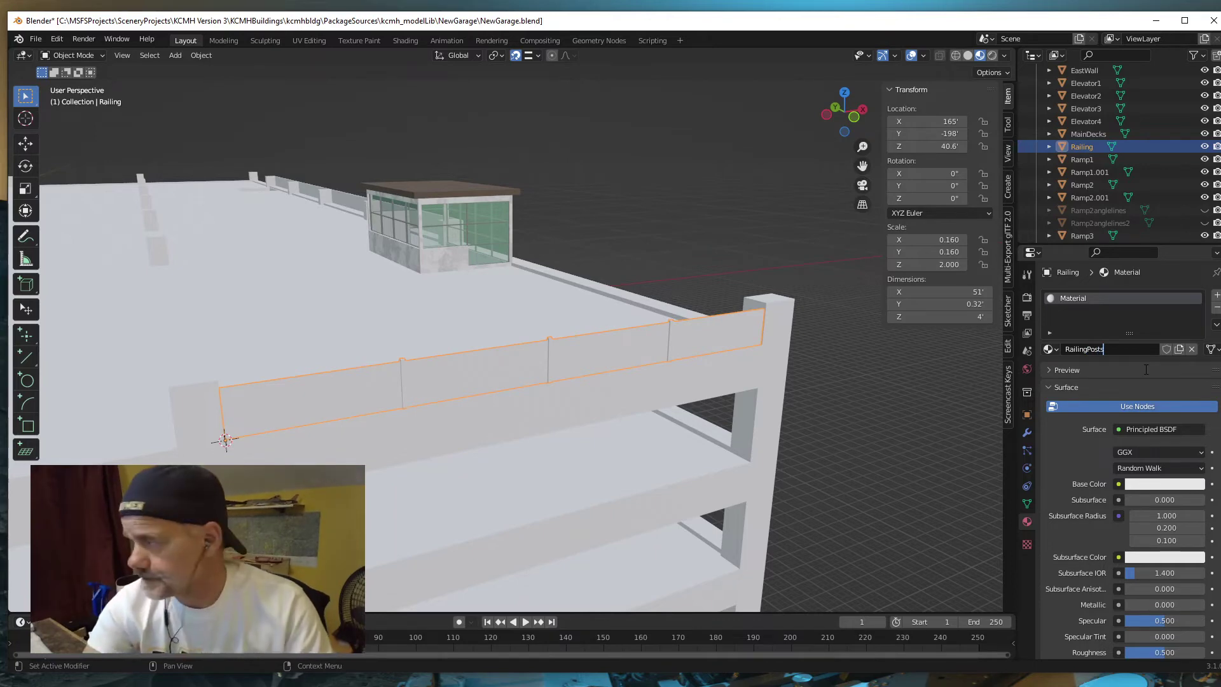
key("Return")
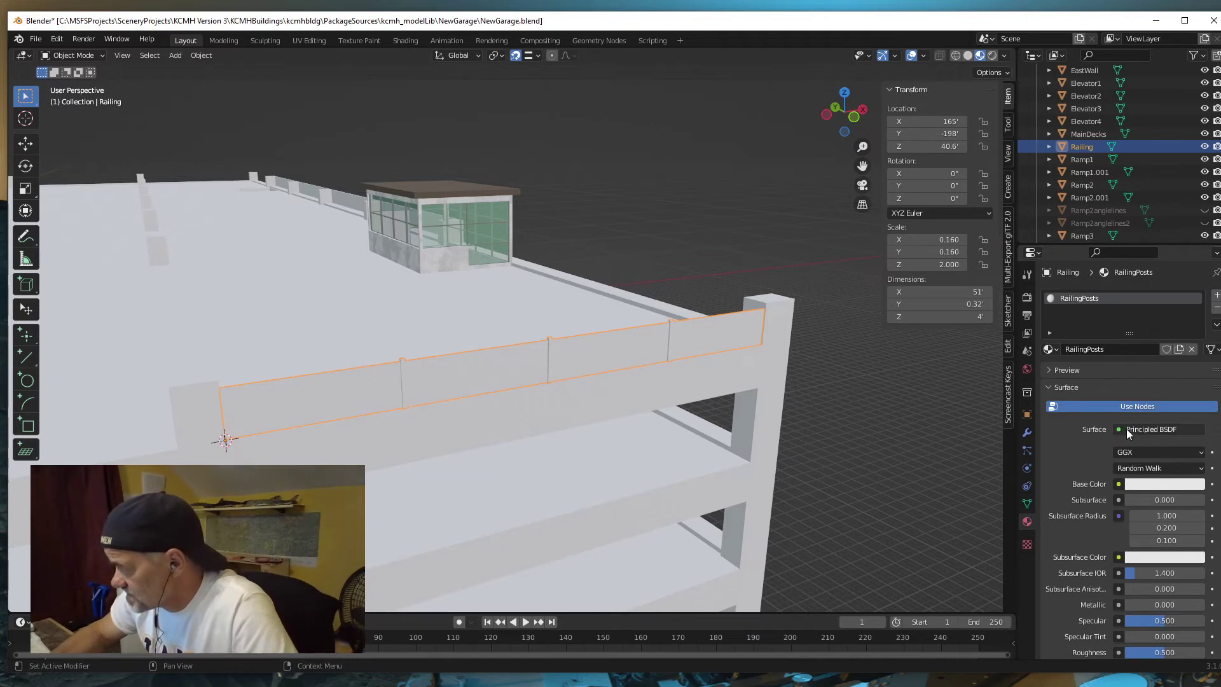
- Darken the base colour to gray and set Metallic 0.205 and Roughness 0.295
left_click(1152, 483)
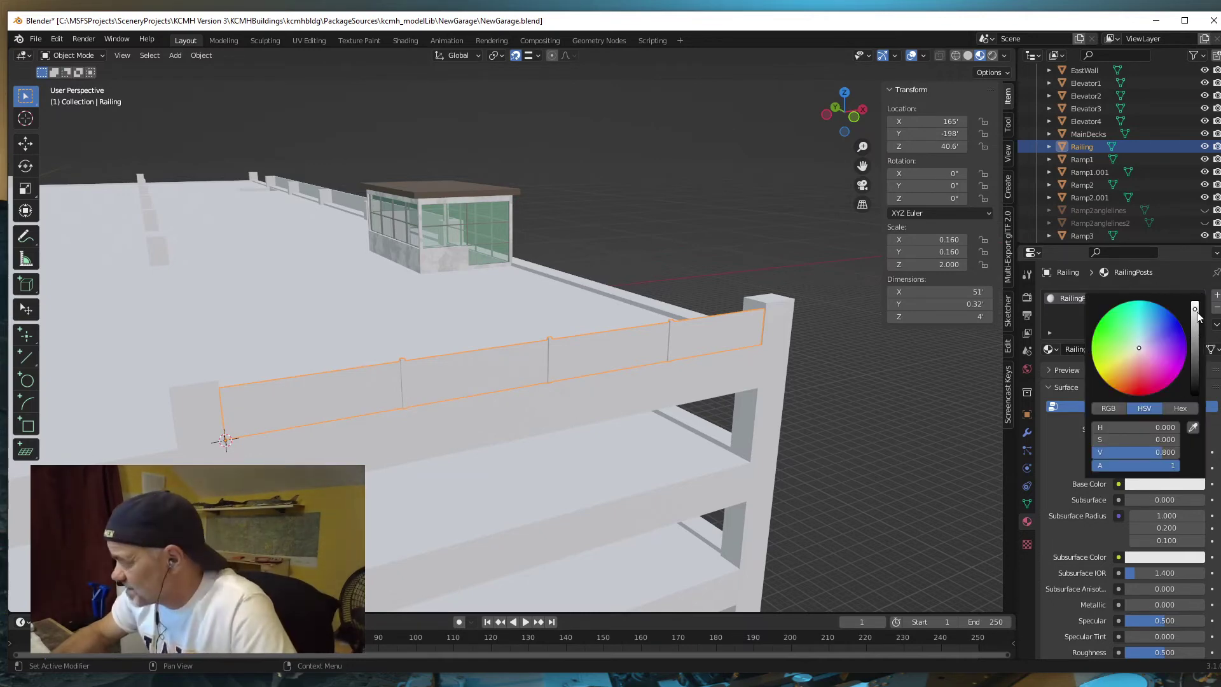
left_click_drag(1194, 309, 1194, 327)
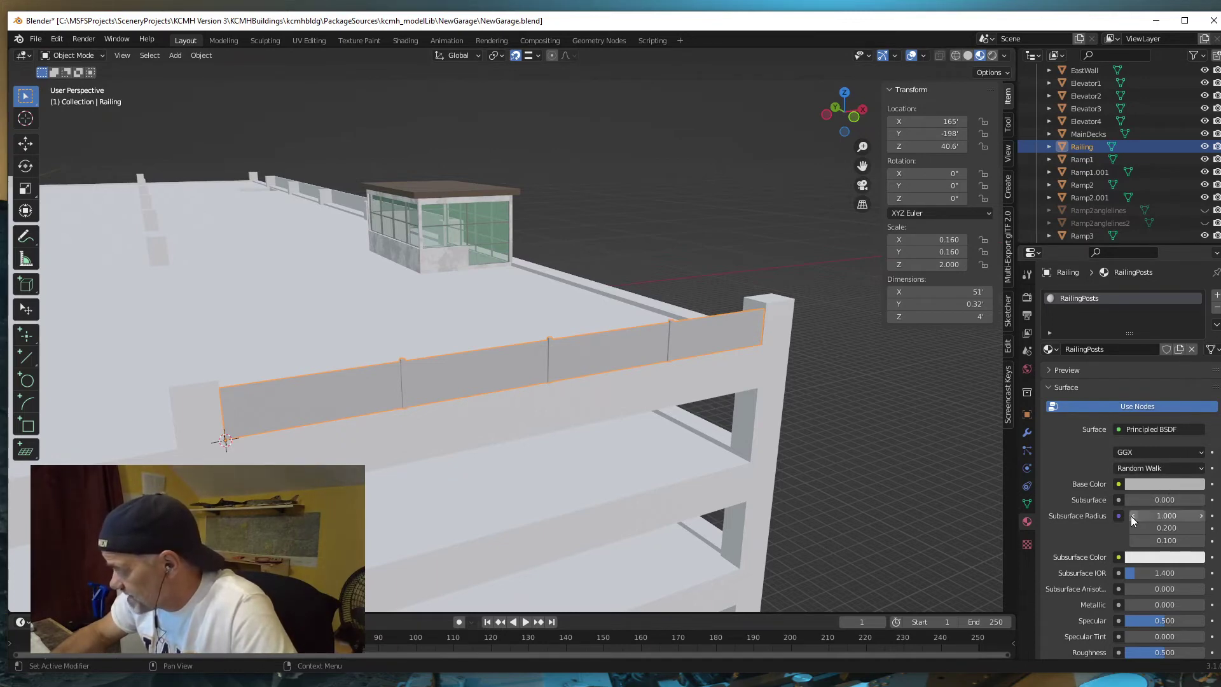
scroll(1131, 585, "down", 1)
left_click(1130, 579)
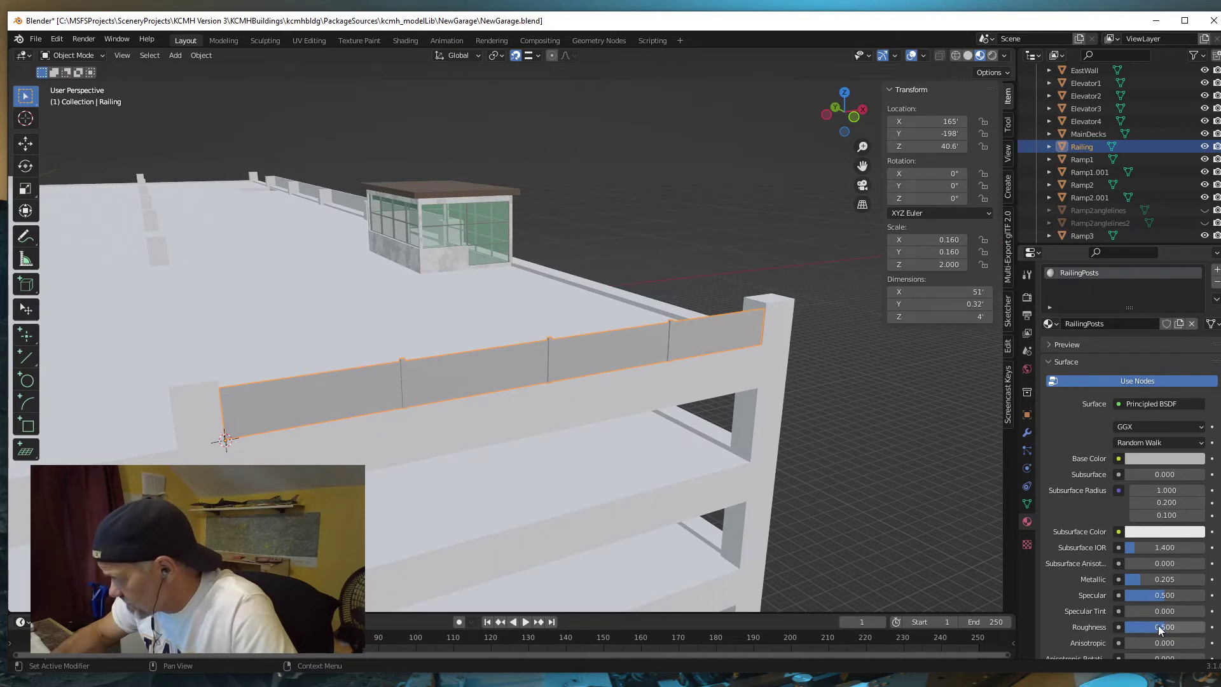
left_click_drag(1158, 626, 1143, 626)
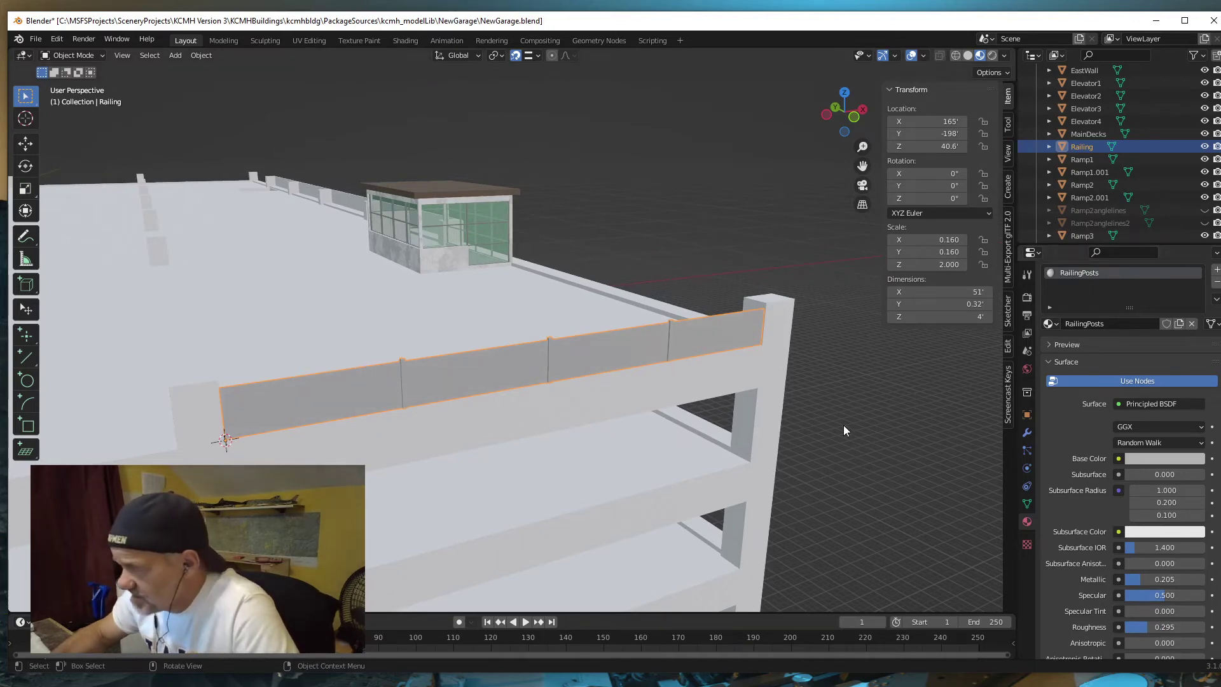
- Orbit around the garage and enter Edit Mode on the Railing object
middle_click_drag(668, 340, 819, 311)
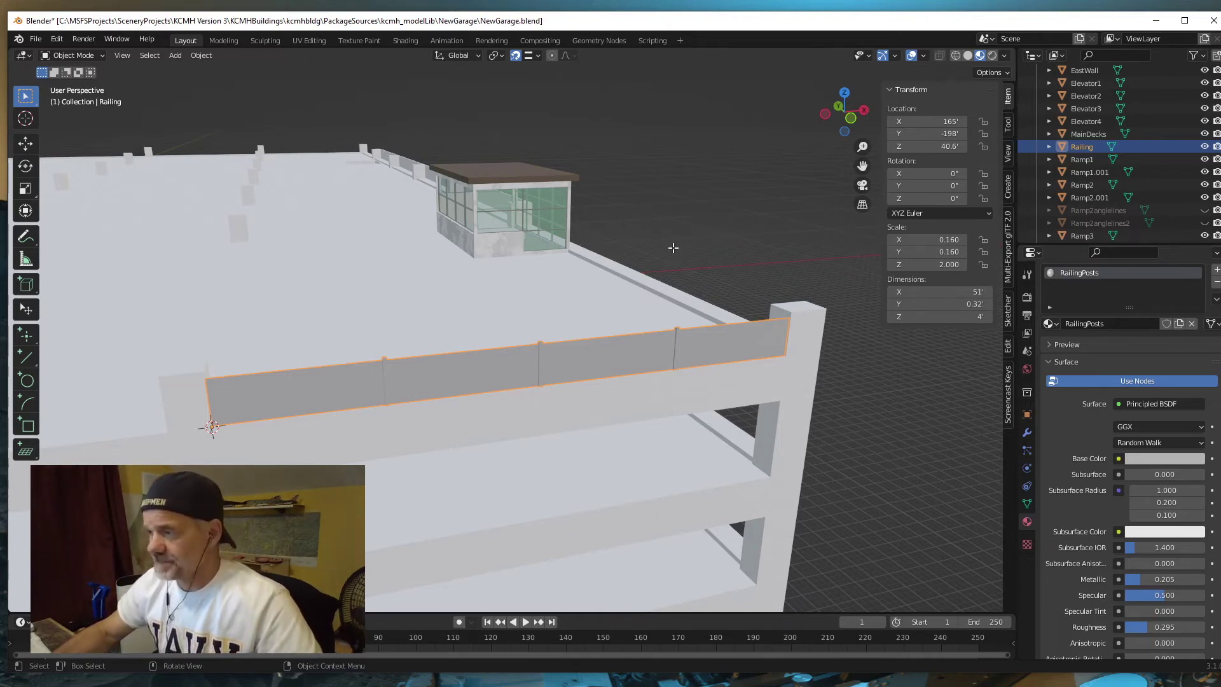
key("Tab")
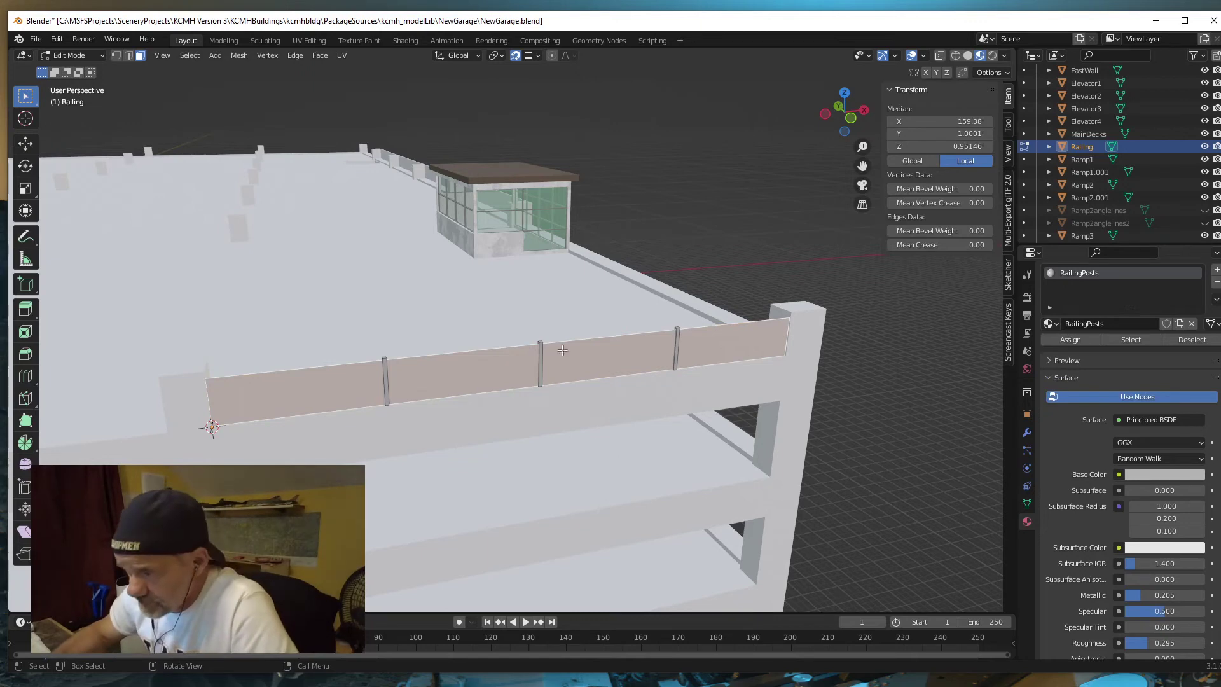
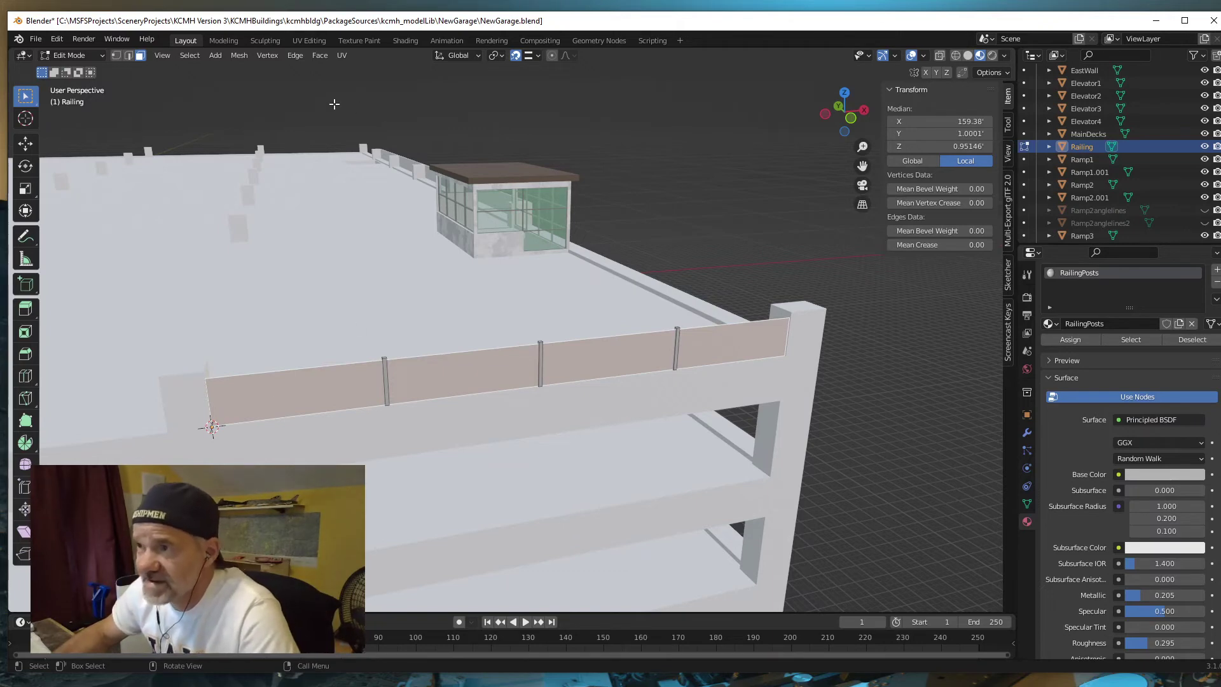
- Unwrap the railing's UVs with Smart UV Project in the UV Editing workspace
left_click(310, 40)
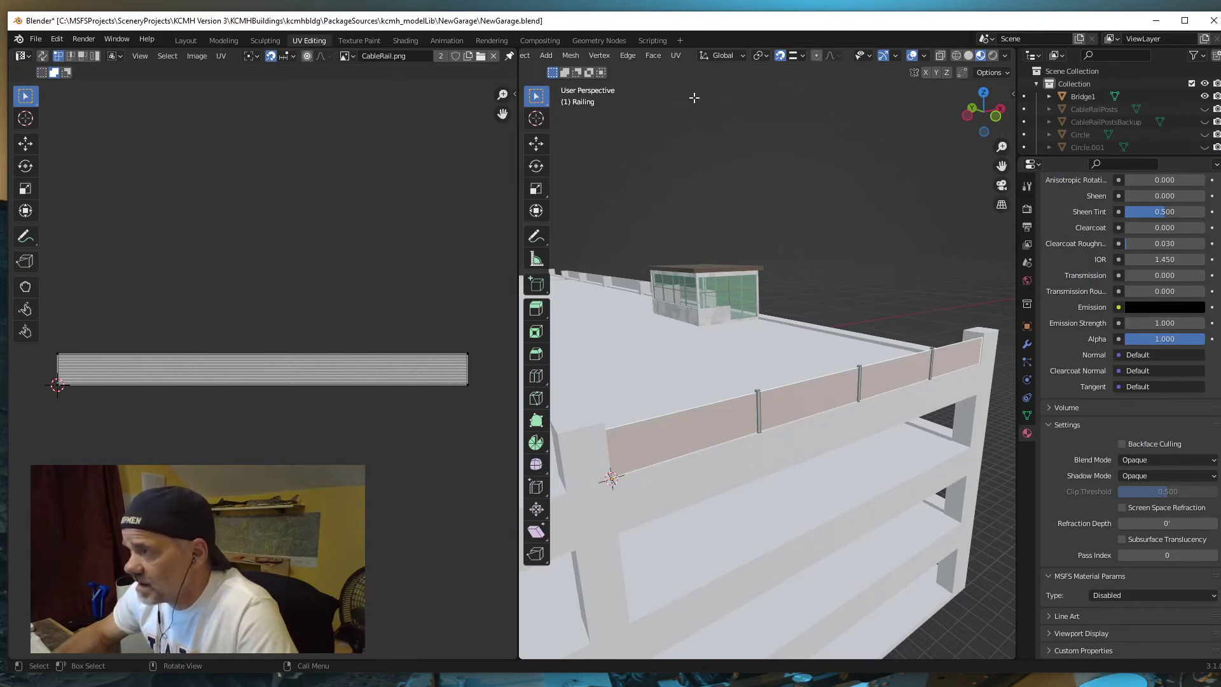
scroll(841, 122, "up", 2)
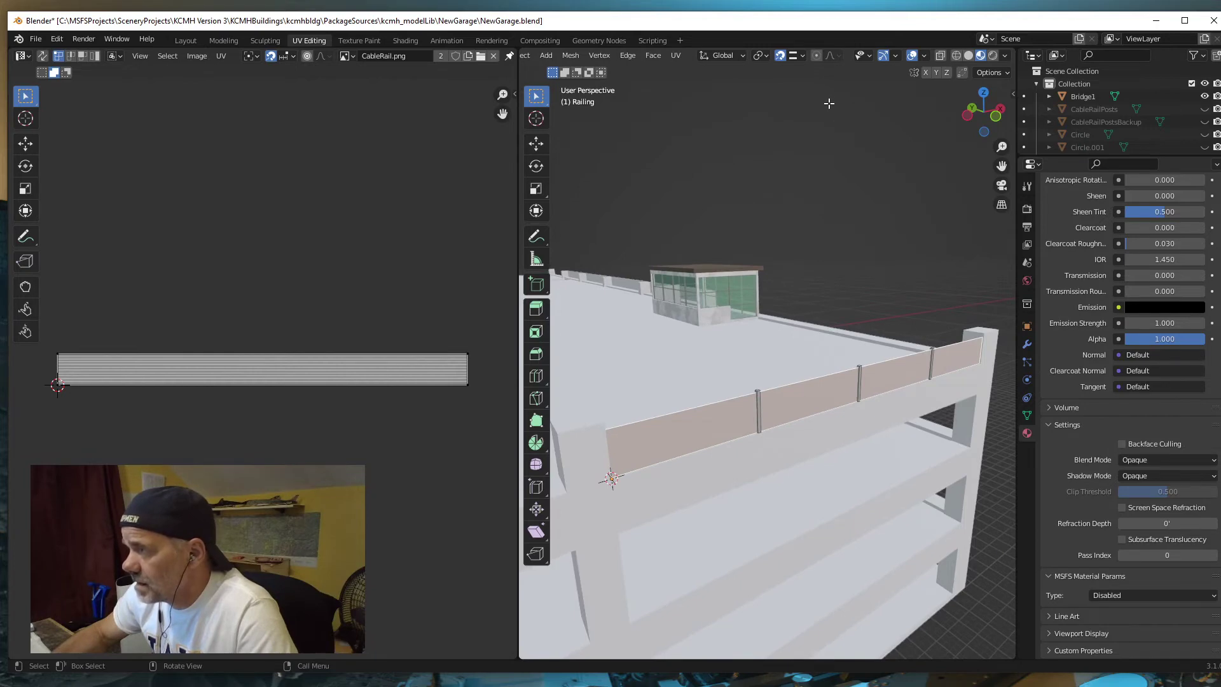
left_click(674, 55)
left_click(712, 88)
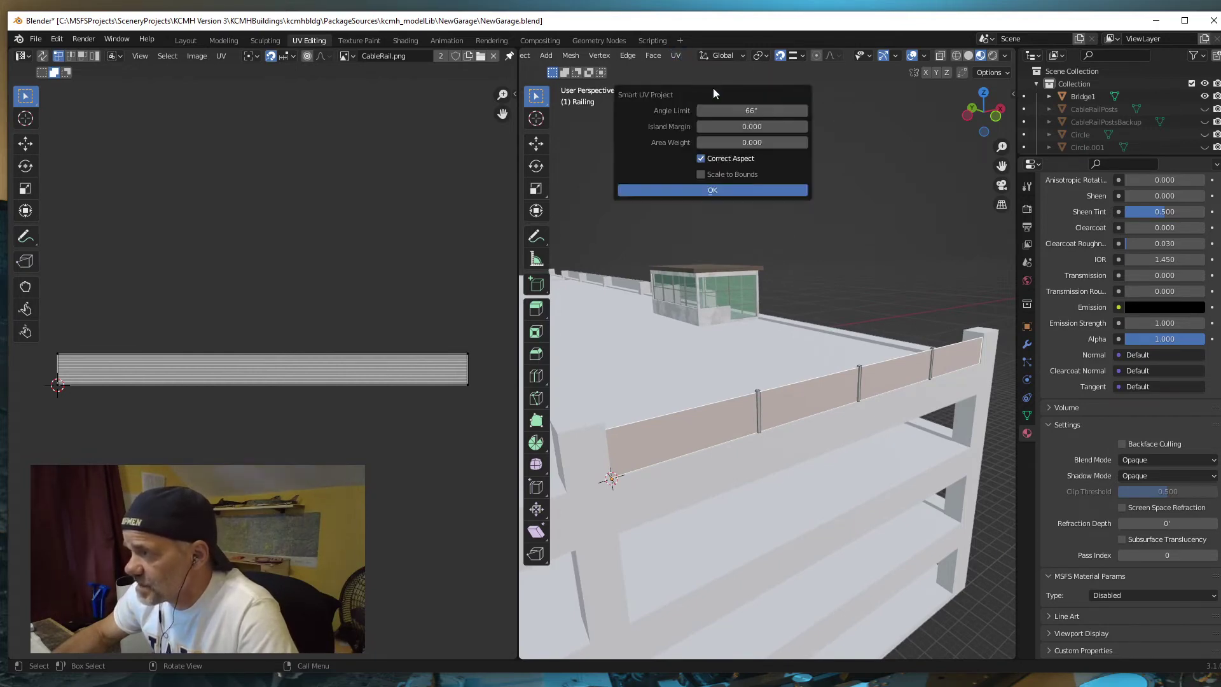
left_click(707, 189)
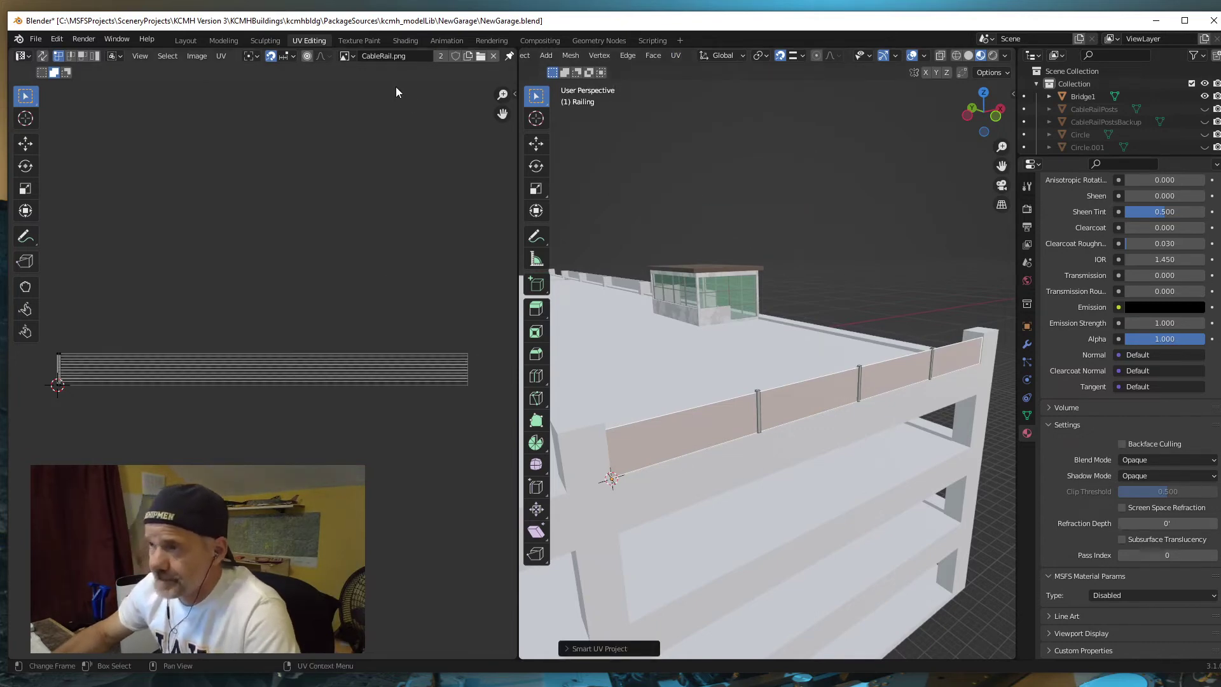
- Unlink the CableRail.png image from the UV editor background
left_click(493, 56)
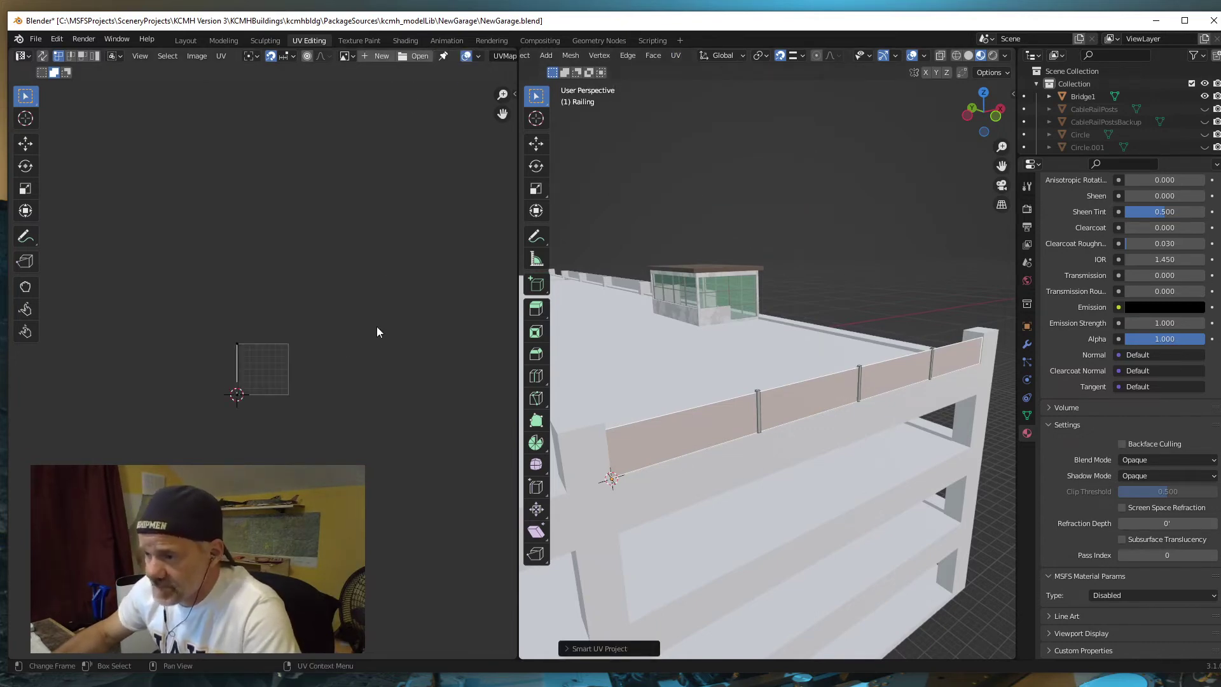
scroll(387, 334, "up", 5)
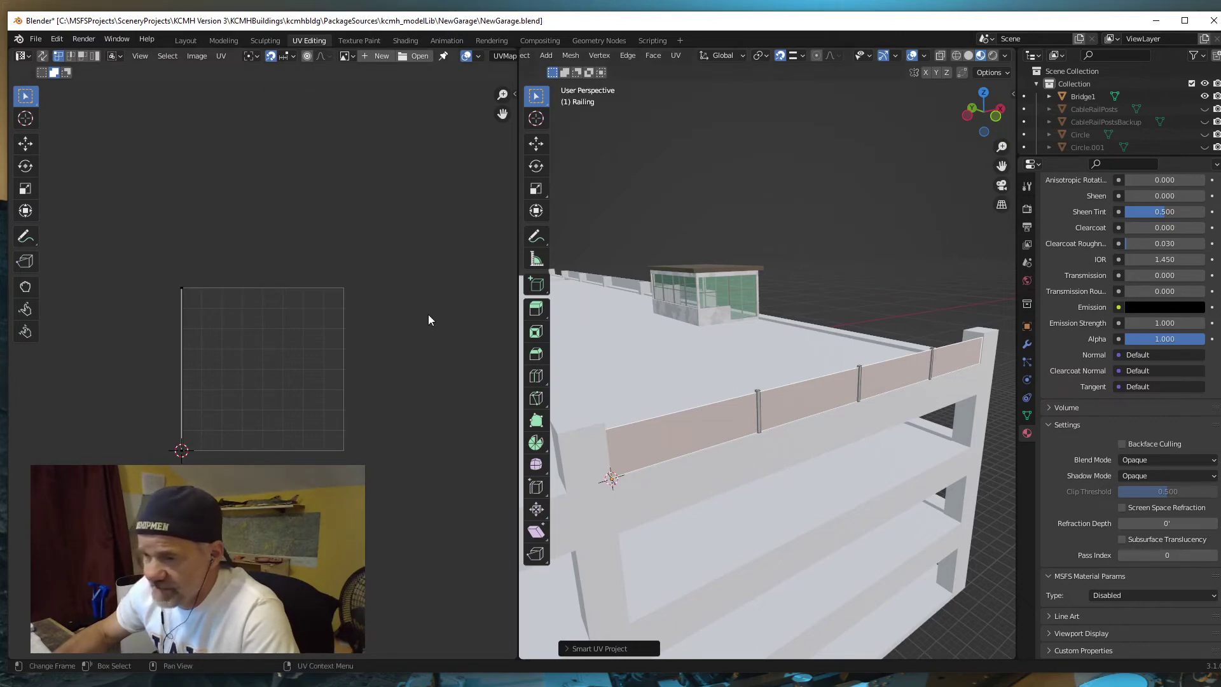
scroll(422, 291, "down", 2)
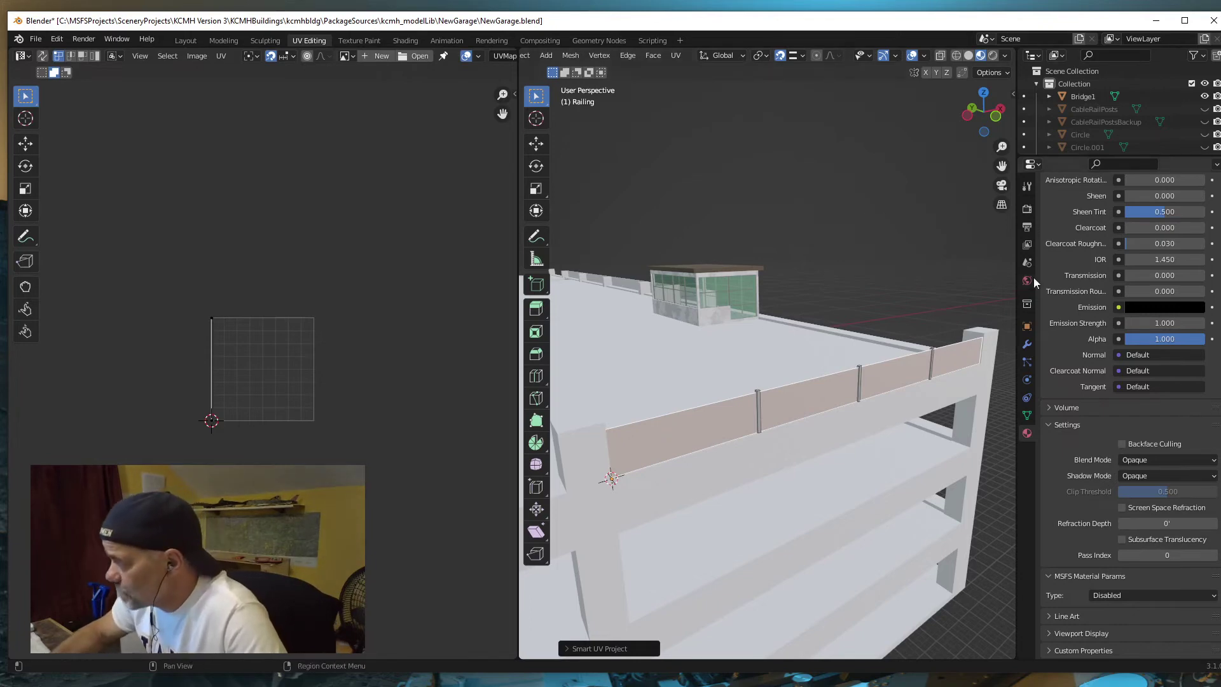
scroll(1062, 273, "up", 5)
scroll(1065, 279, "up", 10)
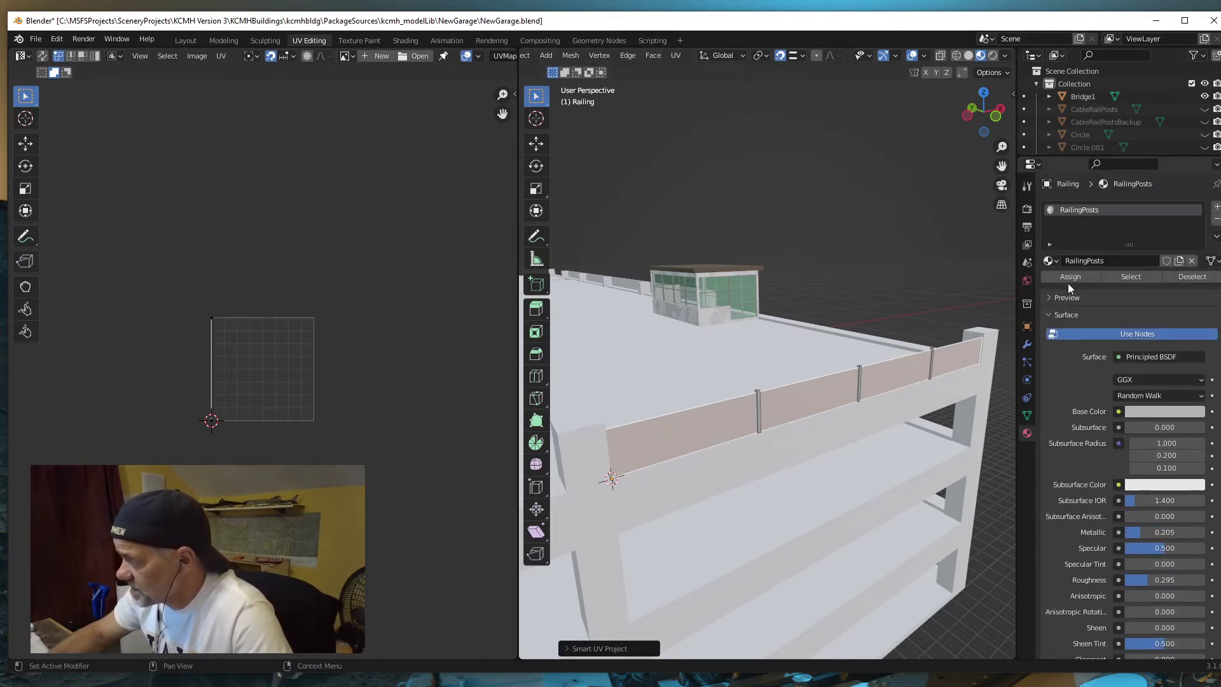
- Add a second slot with a new material named RailingCables and assign it to the panel faces
left_click(1217, 207)
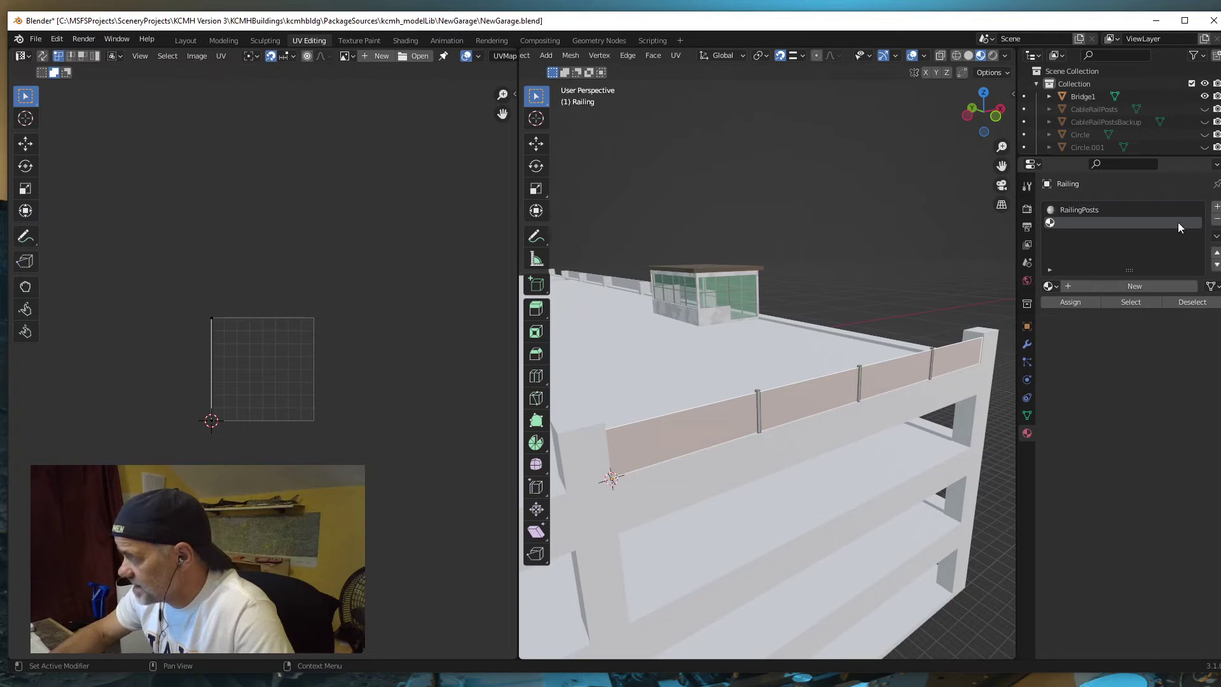
left_click(1087, 288)
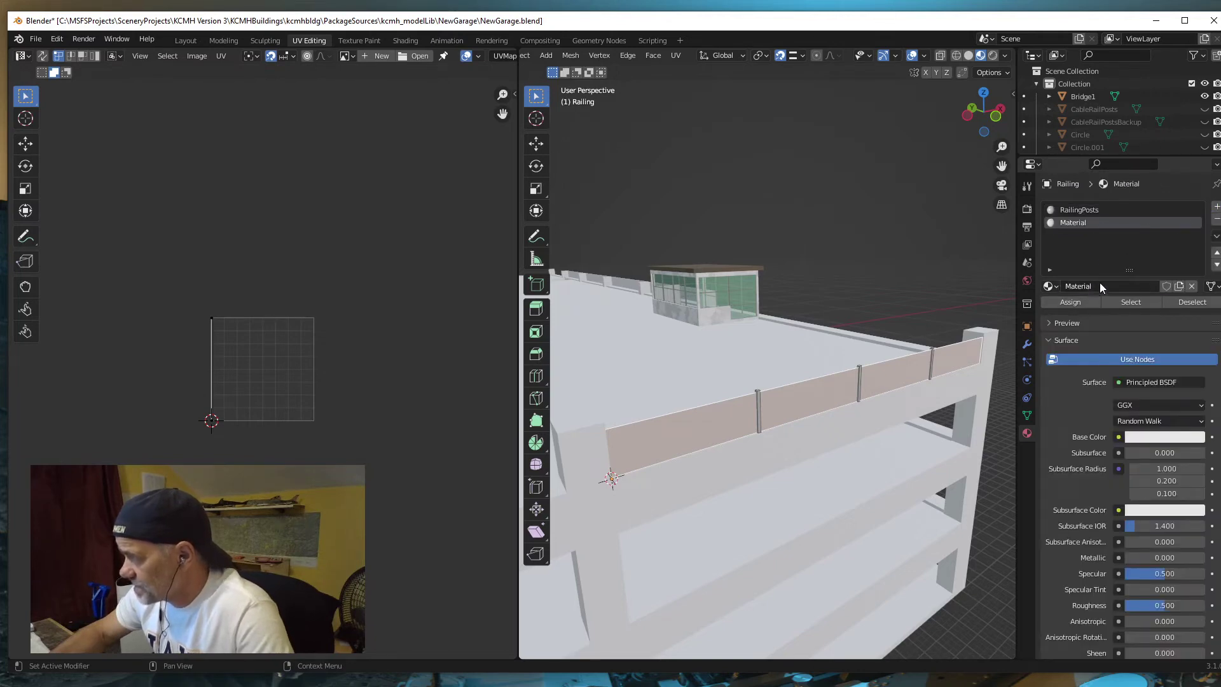
left_click(1100, 285)
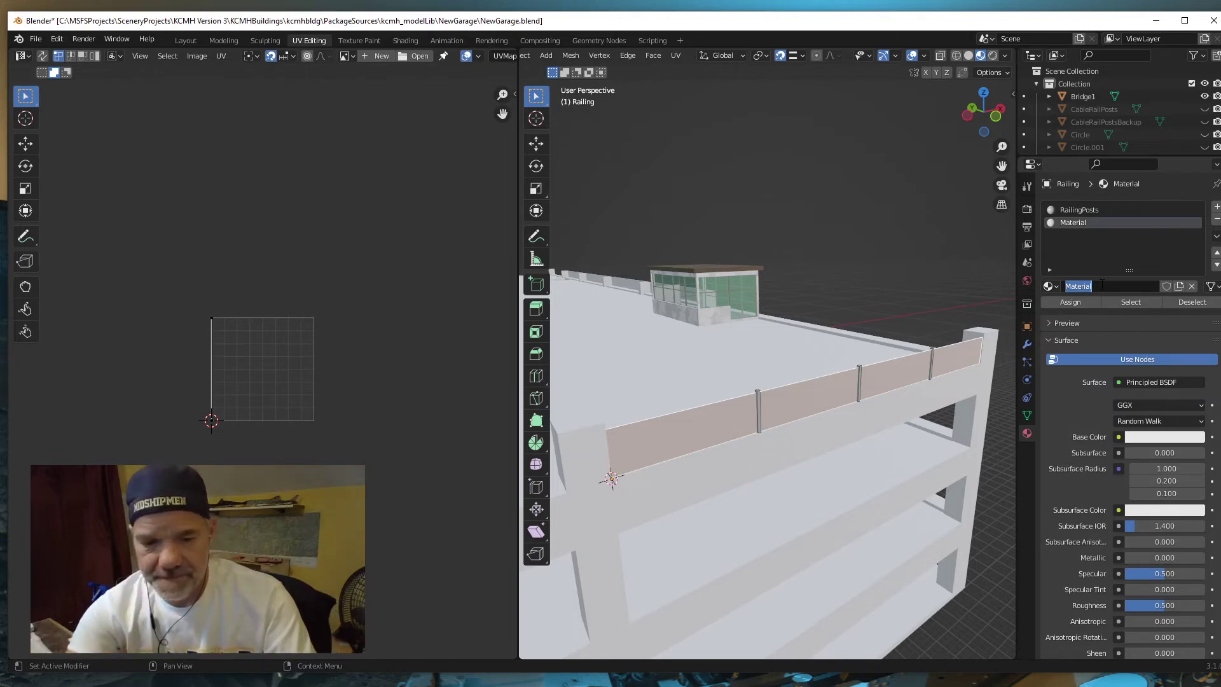
left_click(1101, 285)
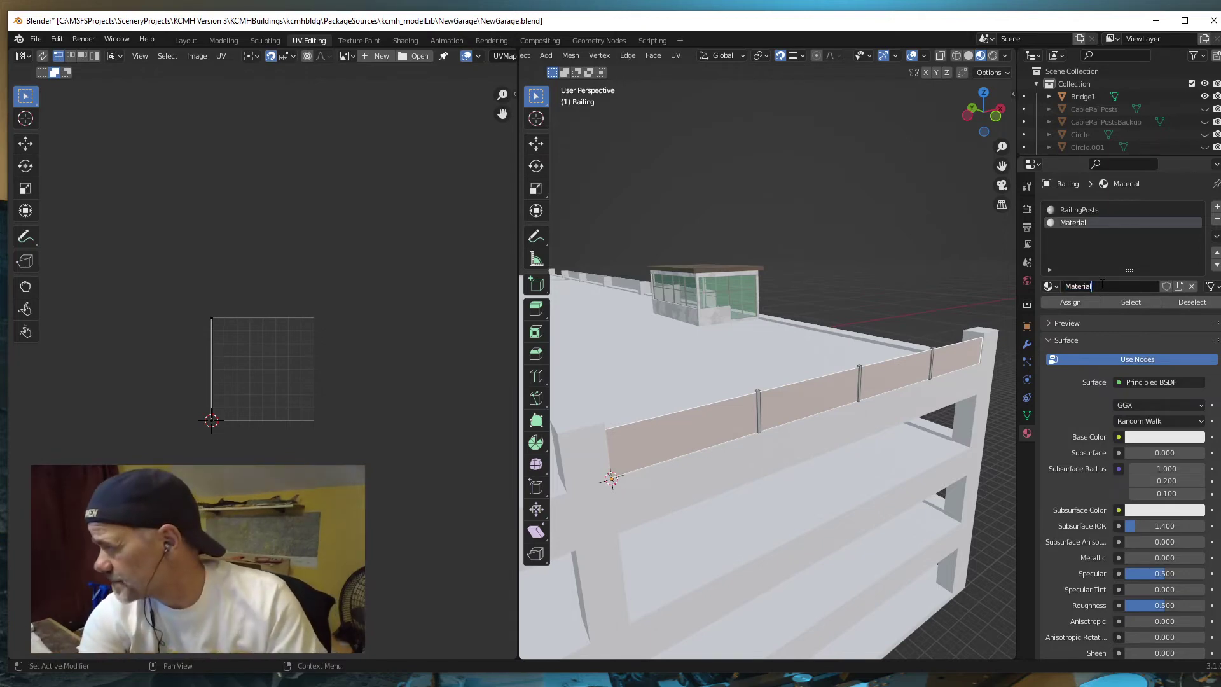
key("BackSpace")
key("BackSpace")
key("BackSpace")
key("BackSpace")
key("BackSpace")
key("BackSpace")
key("BackSpace")
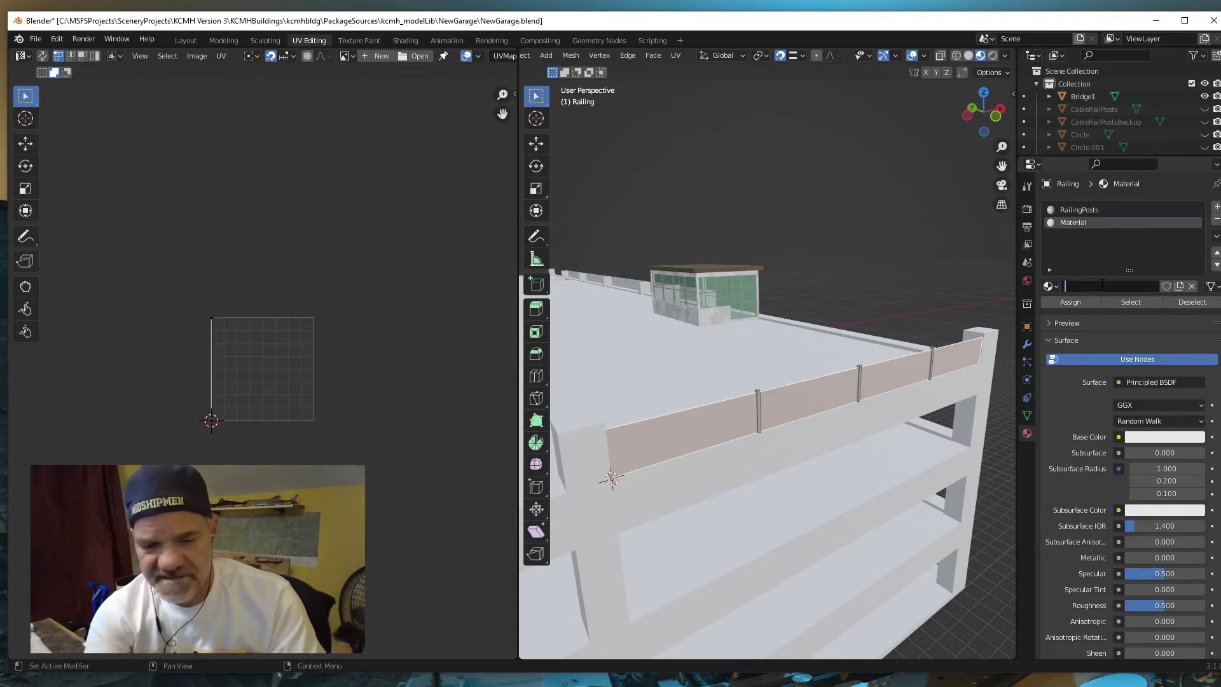
type("Rail")
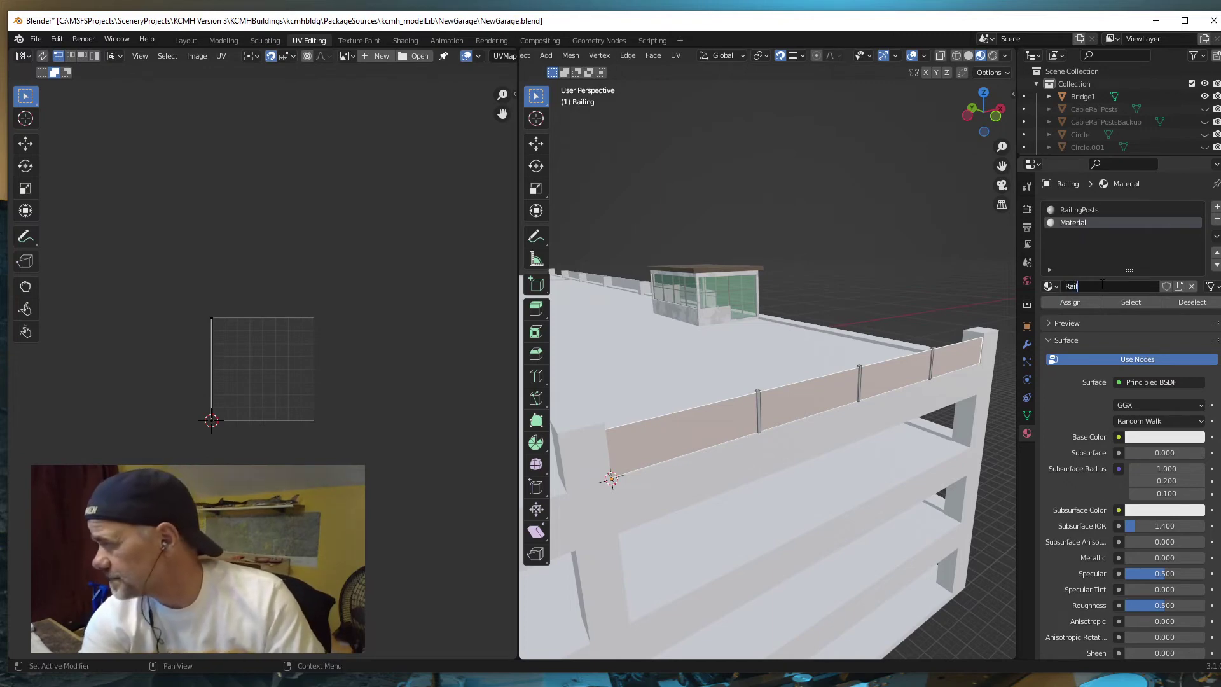
type("ing")
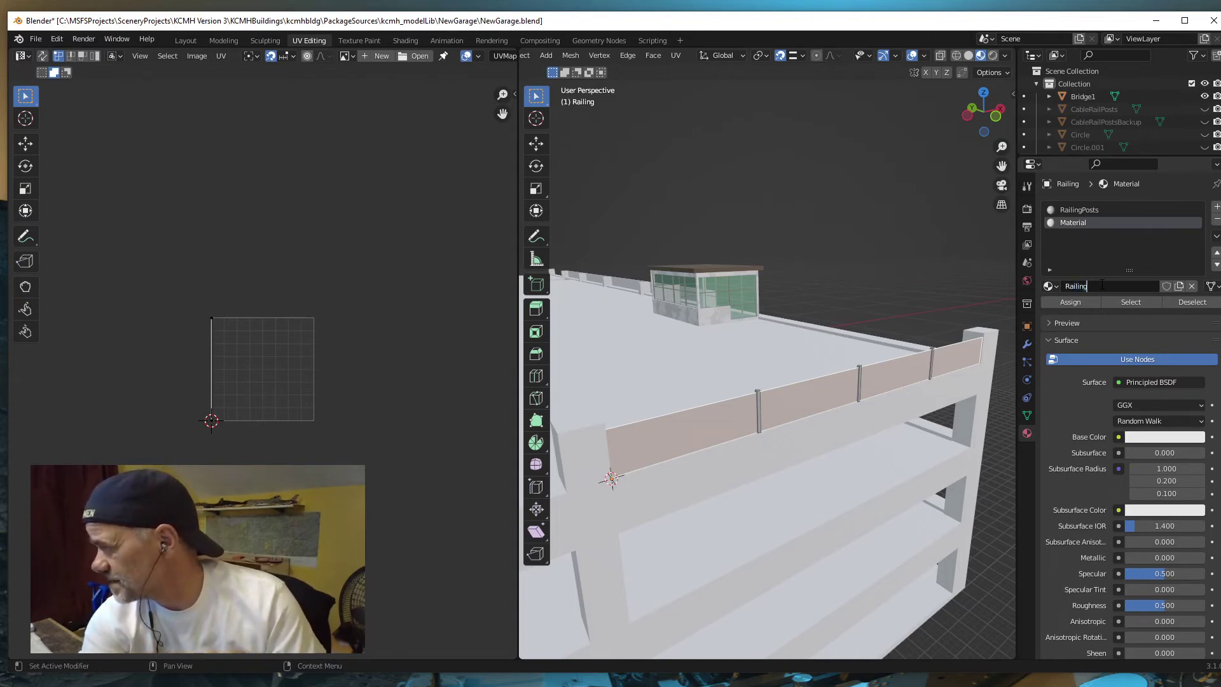
type("Cables")
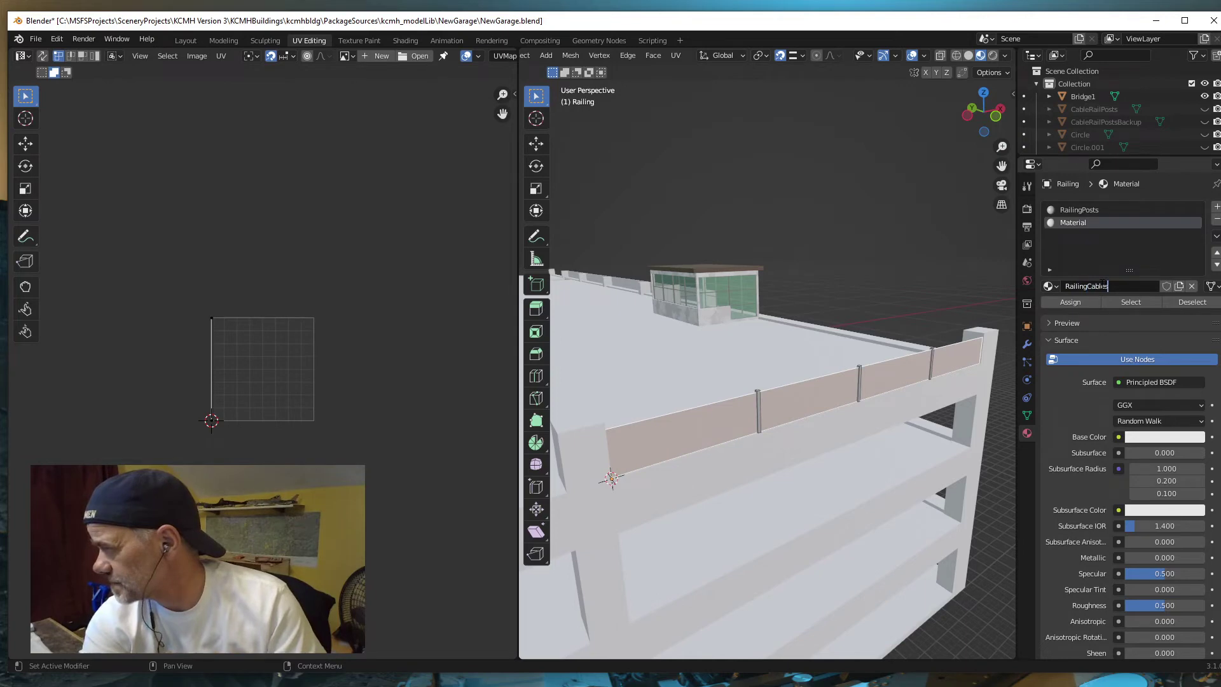
key("Return")
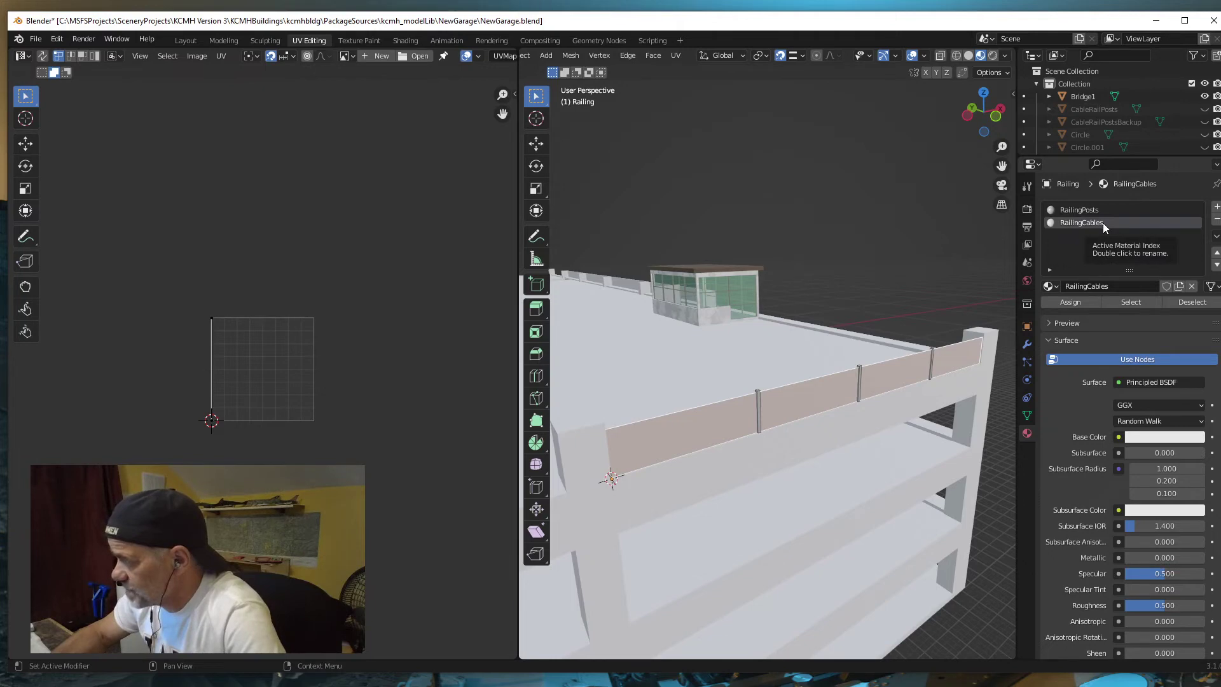
left_click(1073, 303)
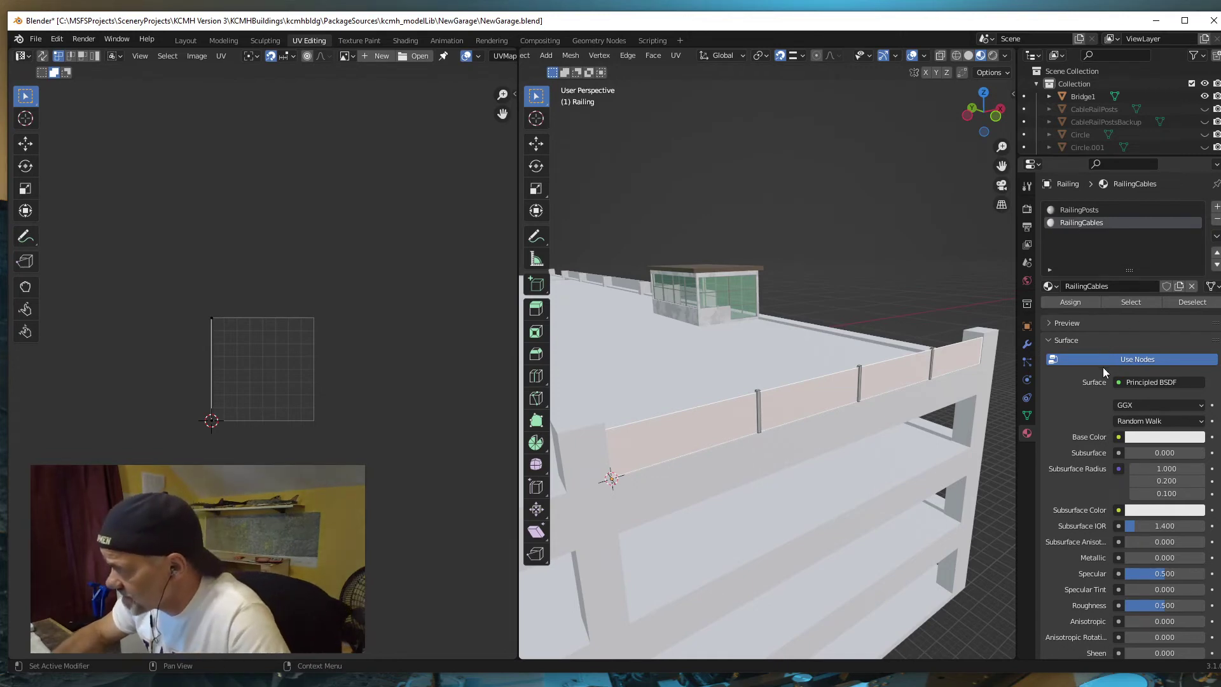
- Set RailingCables' MSFS material type to Standard and inspect the tinted railing panels
scroll(1103, 379, "down", 15)
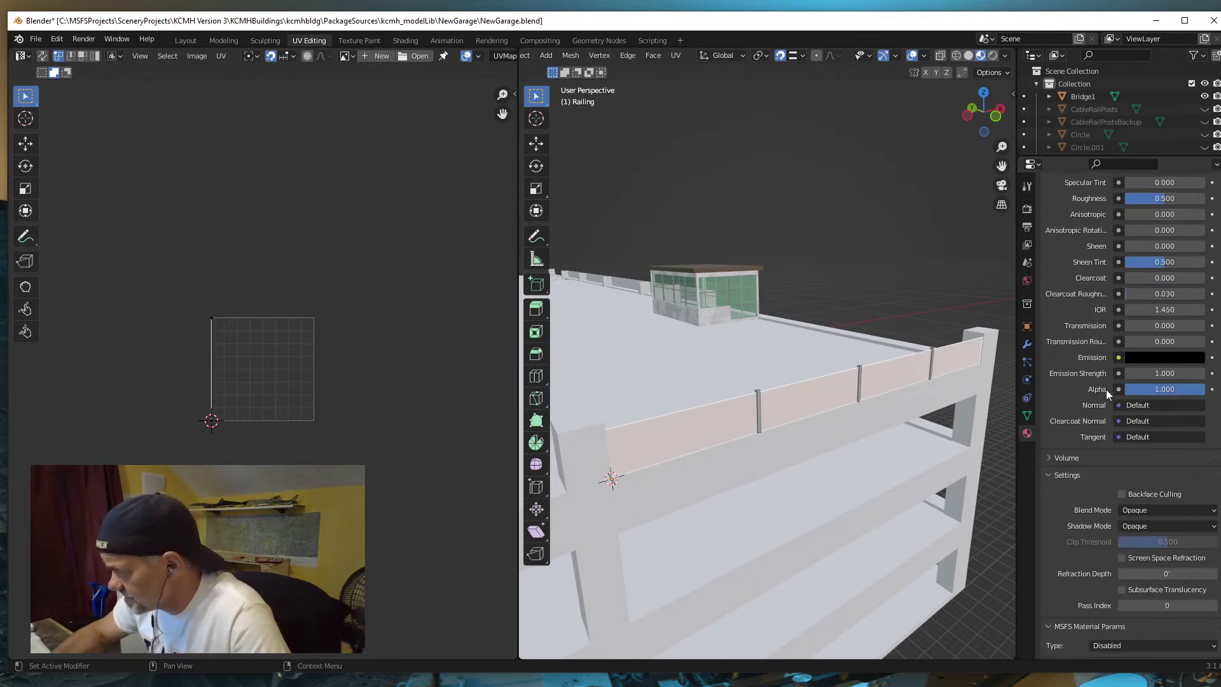
scroll(1104, 389, "down", 2)
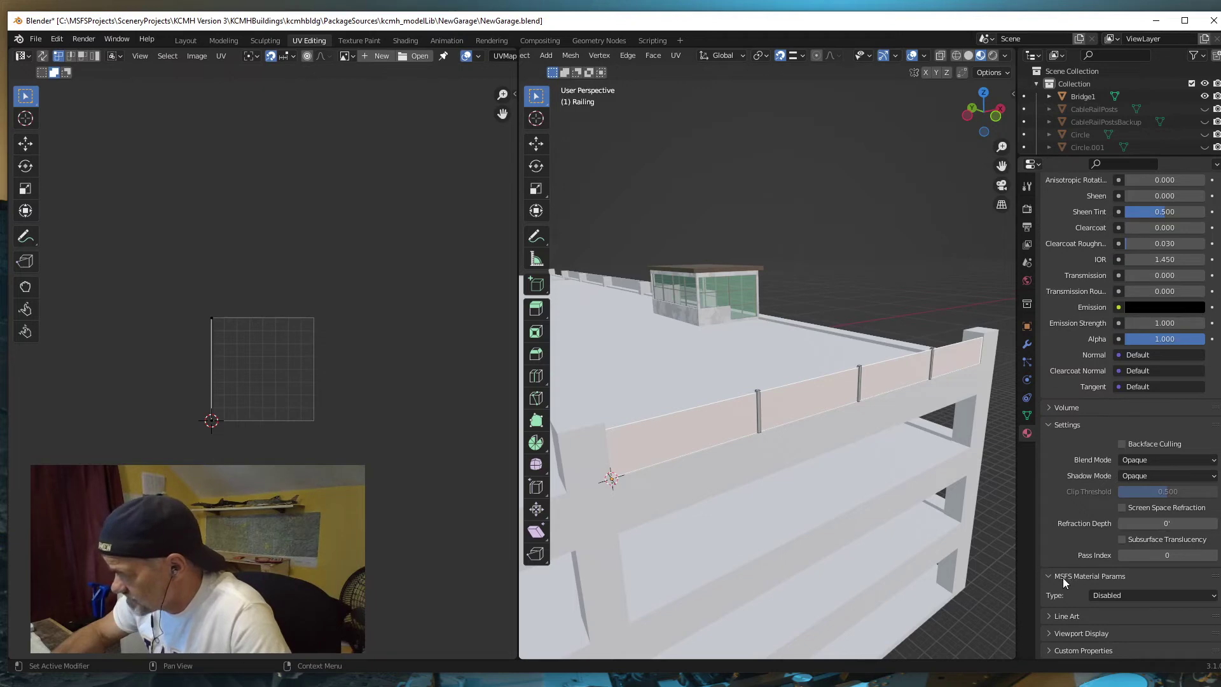
left_click(1208, 596)
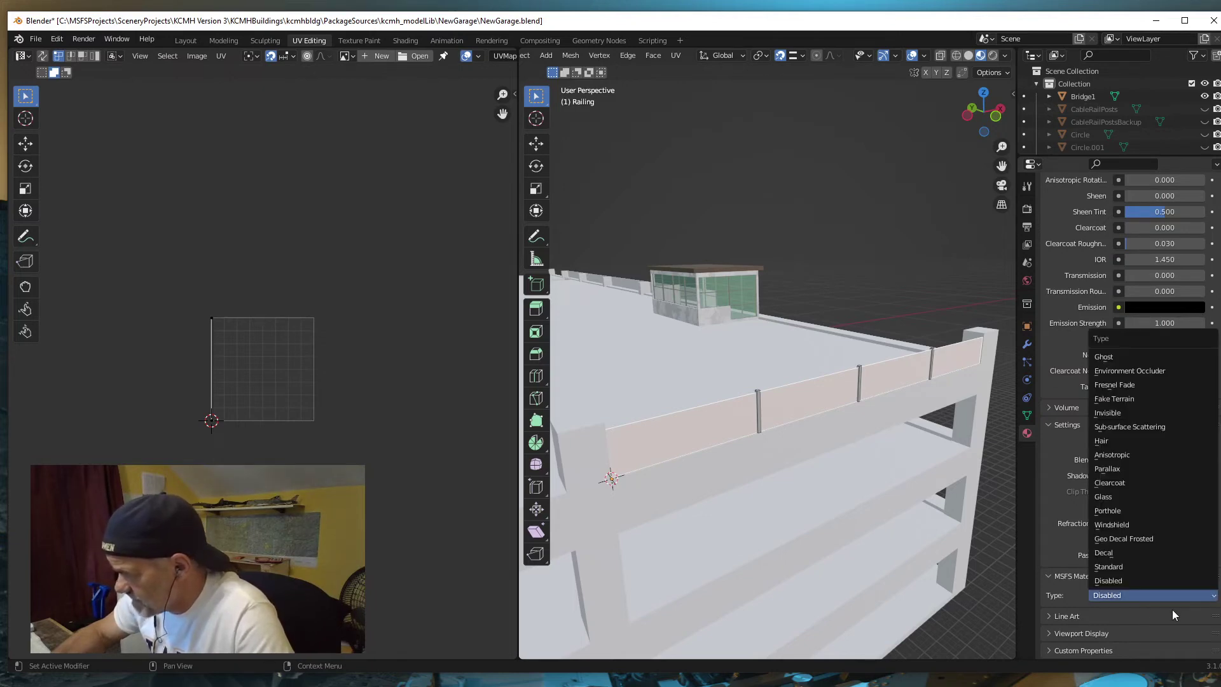
left_click(1113, 566)
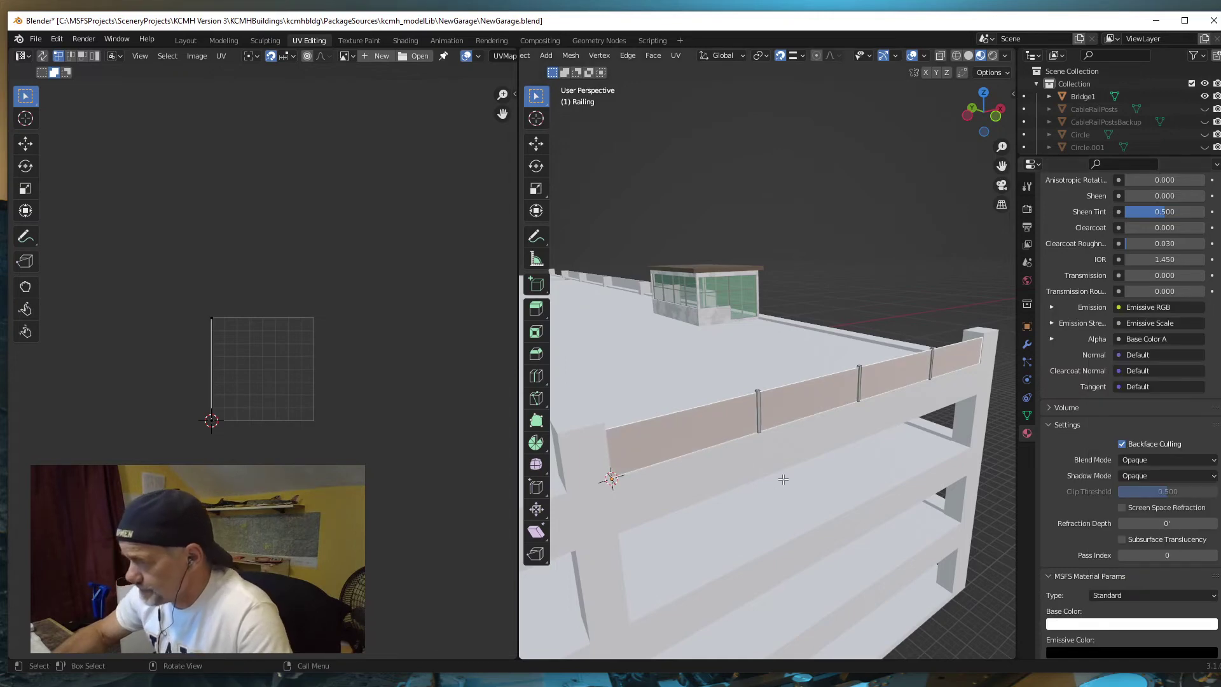
scroll(1092, 505, "down", 8)
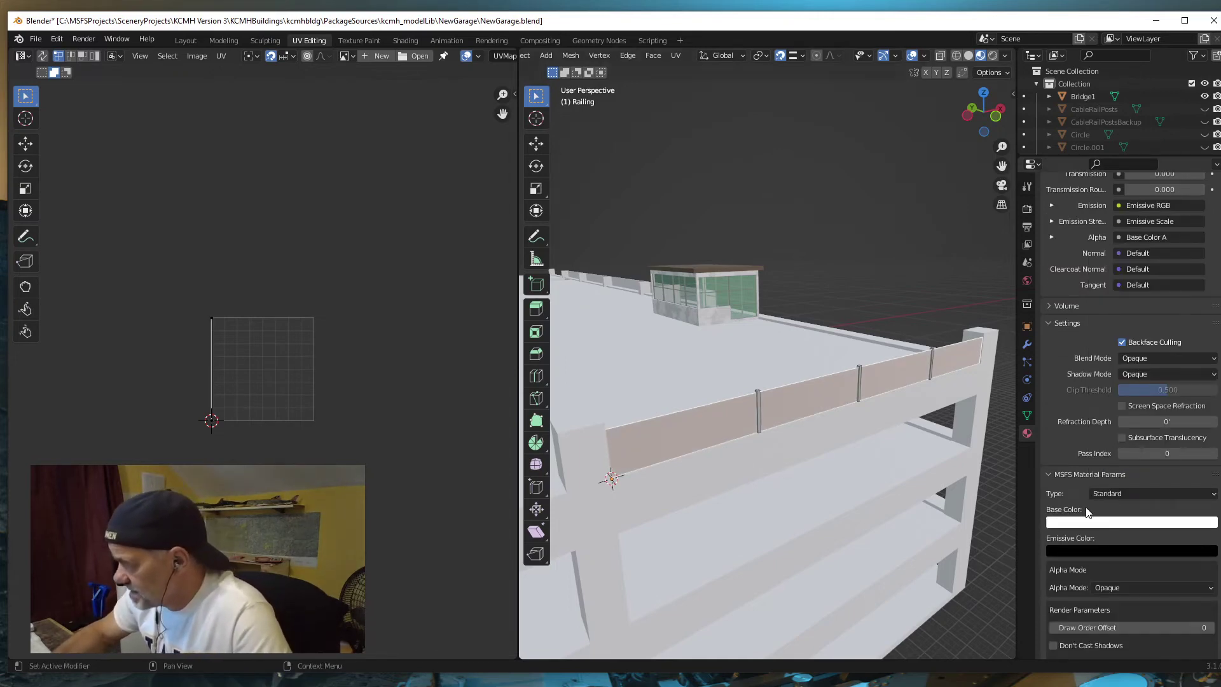
scroll(1100, 500, "down", 6)
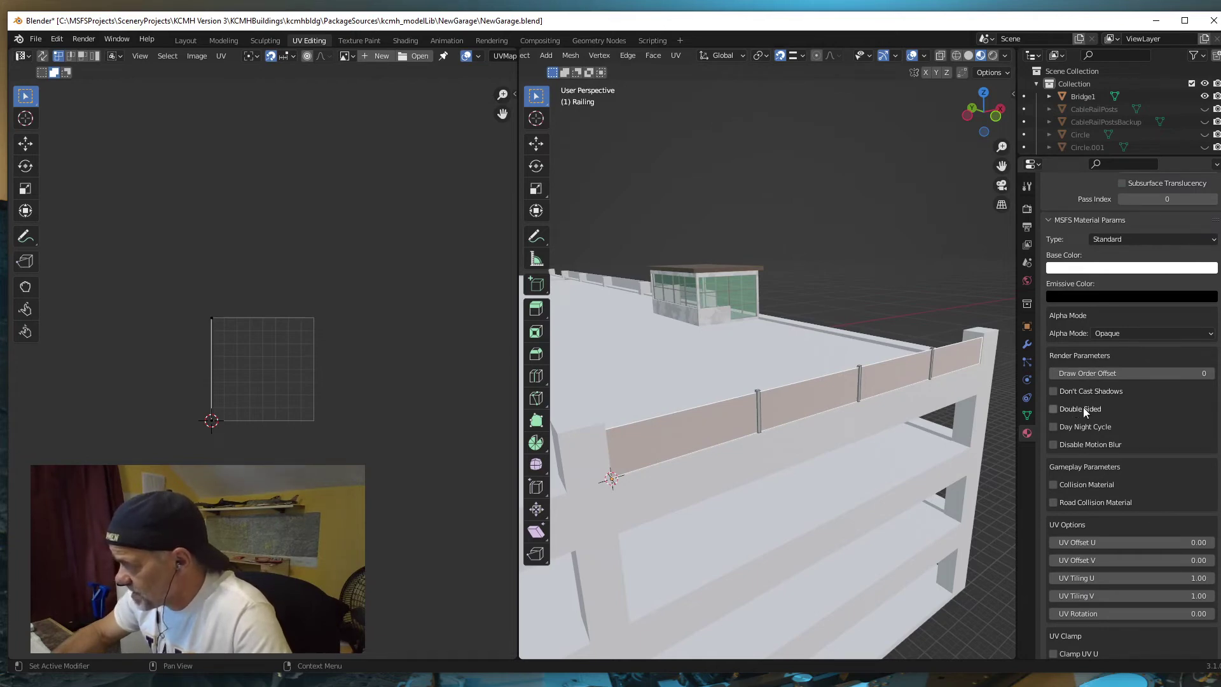
mouse_move(897, 465)
middle_mouse_down()
mouse_move(1003, 464)
mouse_move(562, 448)
mouse_move(1011, 453)
mouse_move(914, 461)
middle_mouse_up()
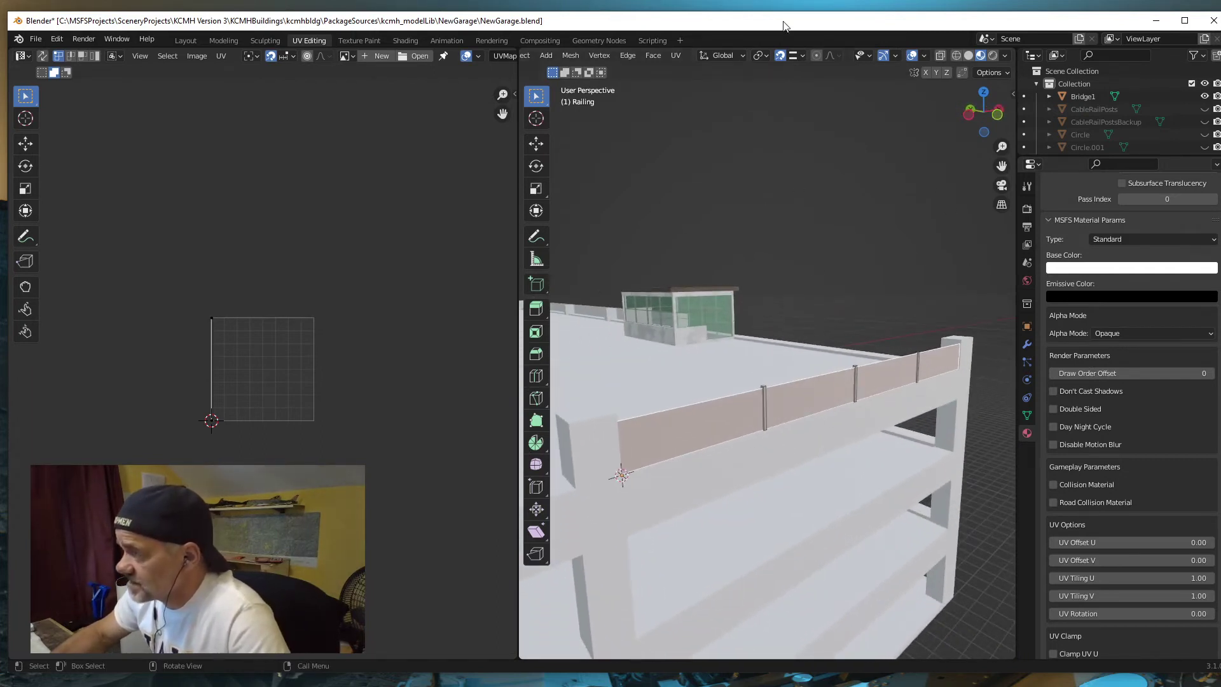
- In Layout, turn on Face Orientation and orbit around the railing to check its normals
left_click(185, 41)
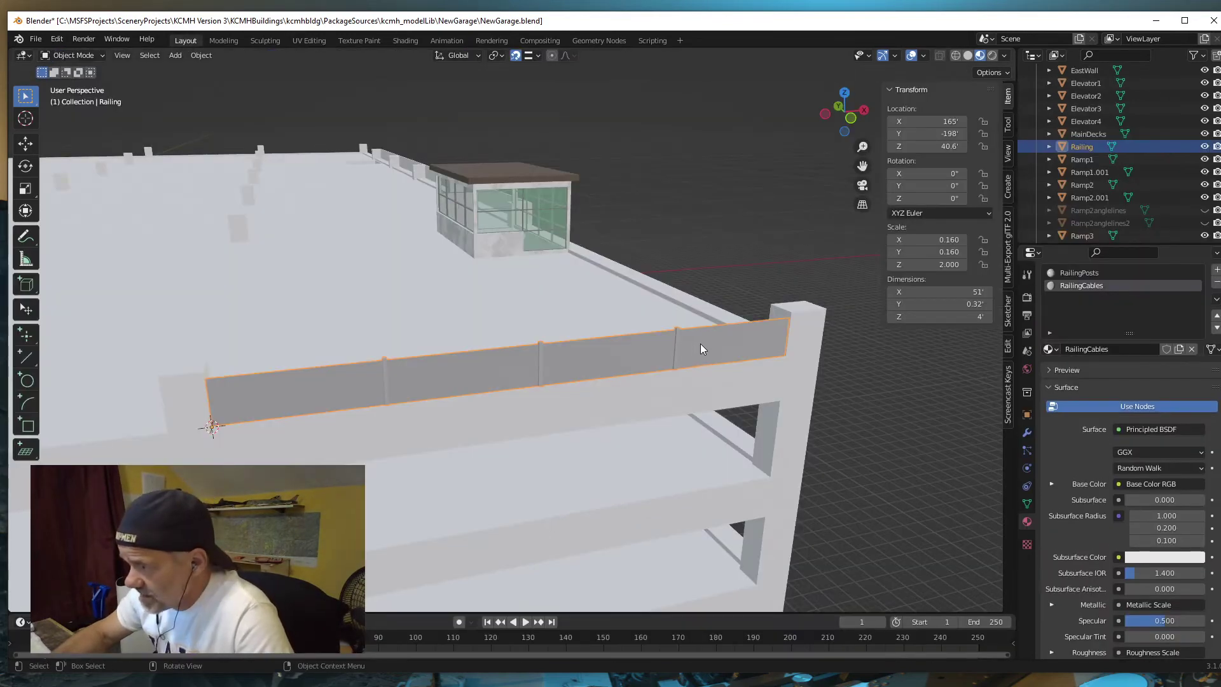
left_click(925, 55)
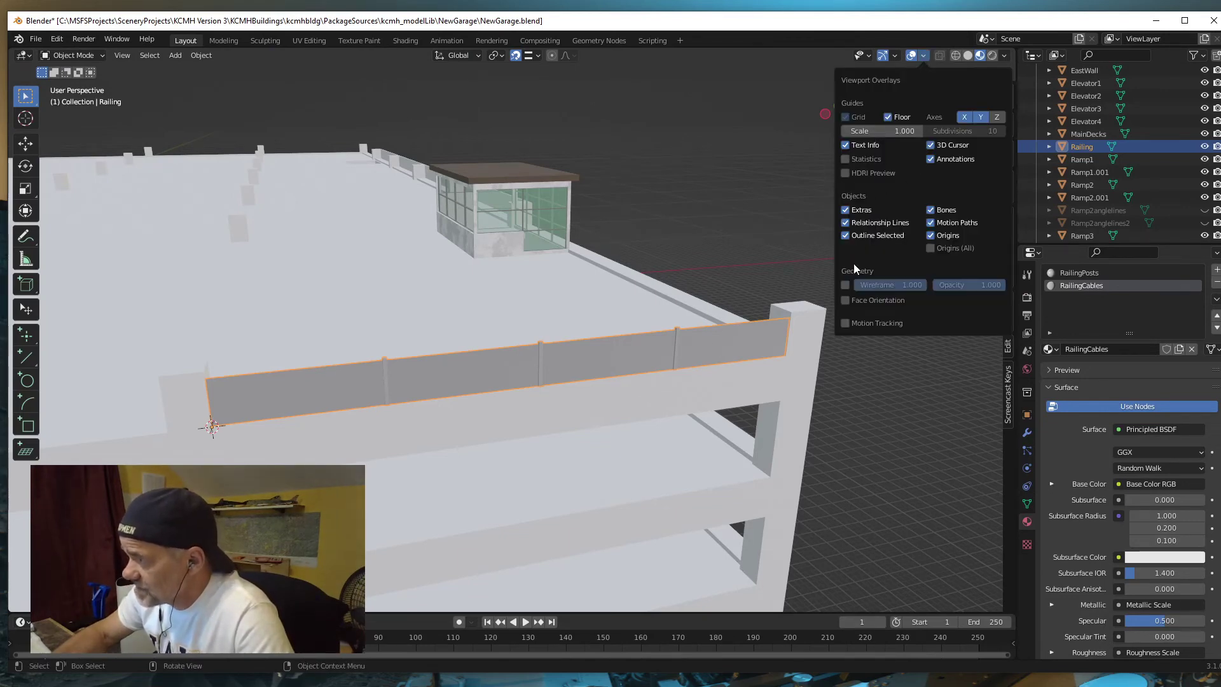
left_click(845, 300)
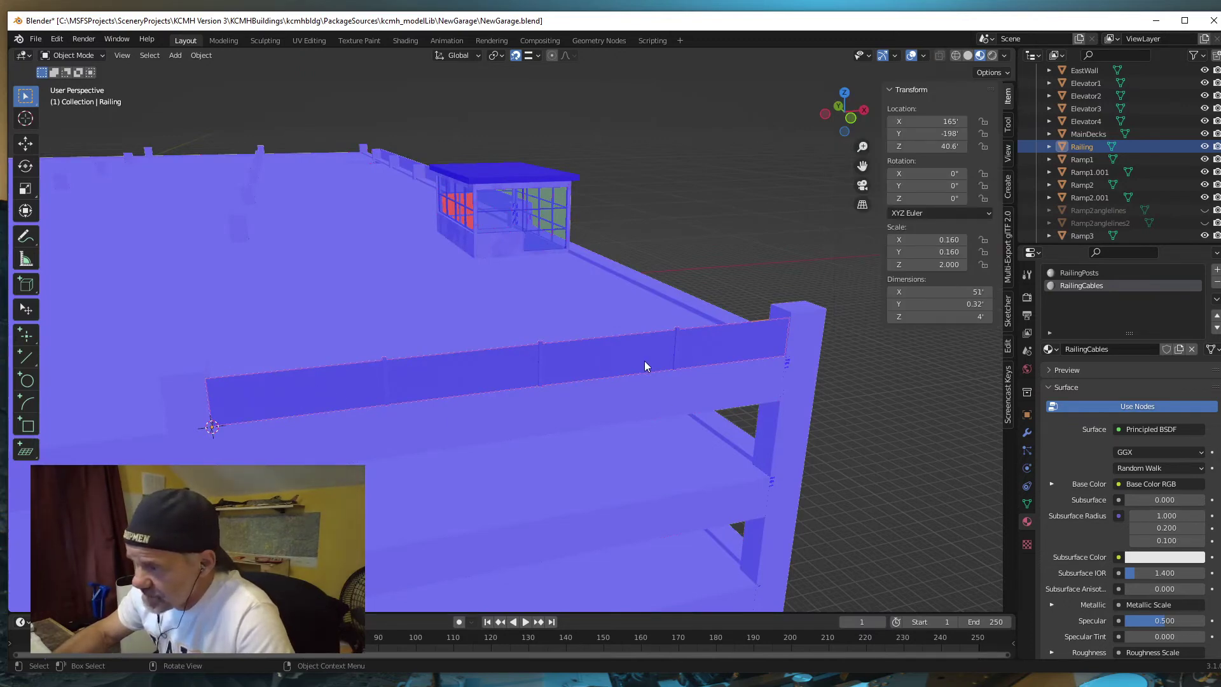
middle_click_drag(370, 419, 550, 411)
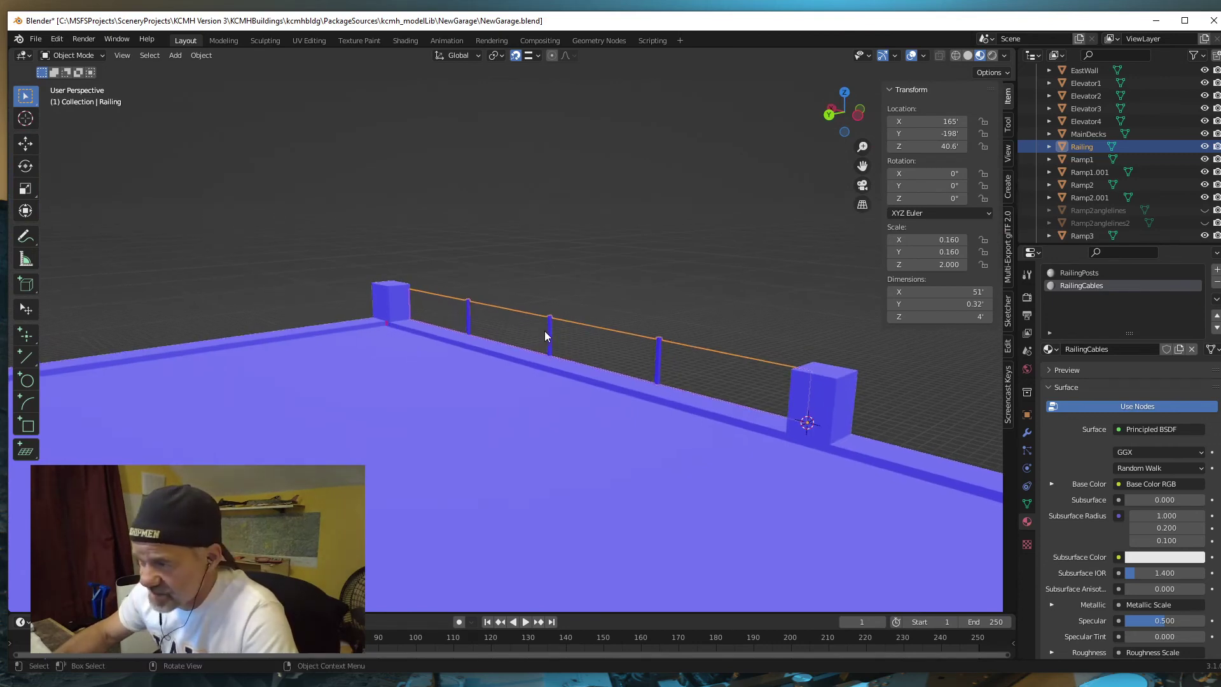
mouse_move(739, 441)
middle_mouse_down()
mouse_move(575, 431)
mouse_move(627, 454)
mouse_move(757, 460)
mouse_move(746, 448)
middle_mouse_up()
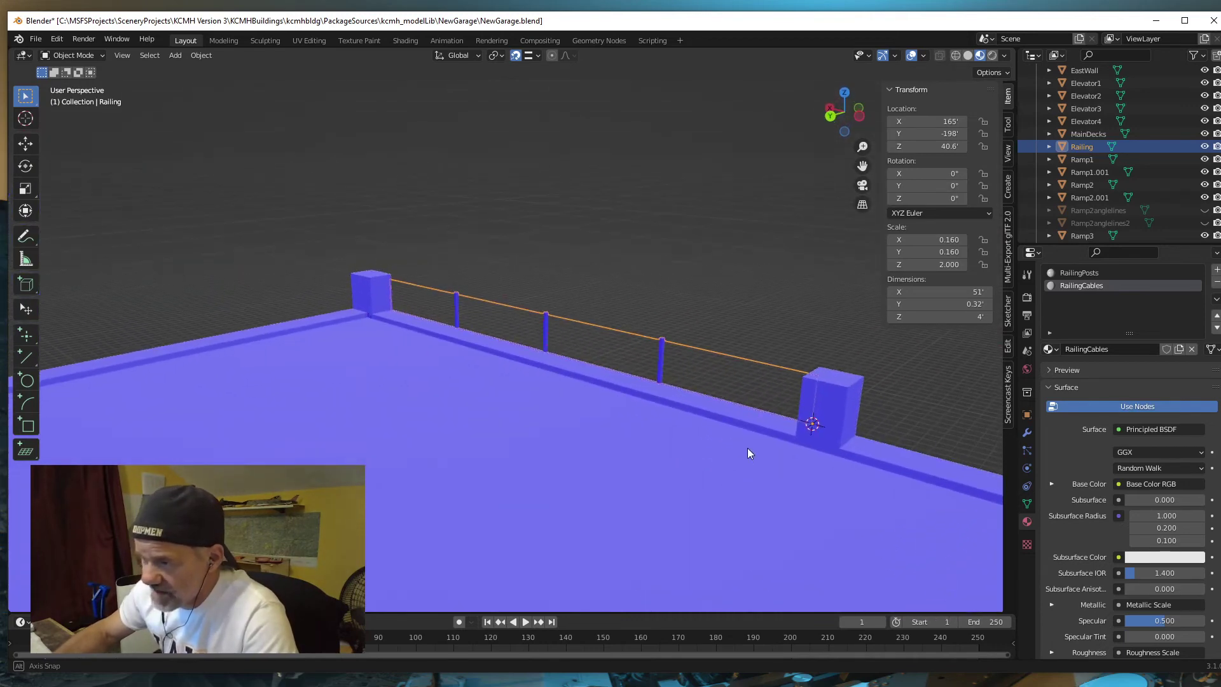
middle_click_drag(454, 398, 484, 406)
middle_click_drag(648, 367, 572, 437)
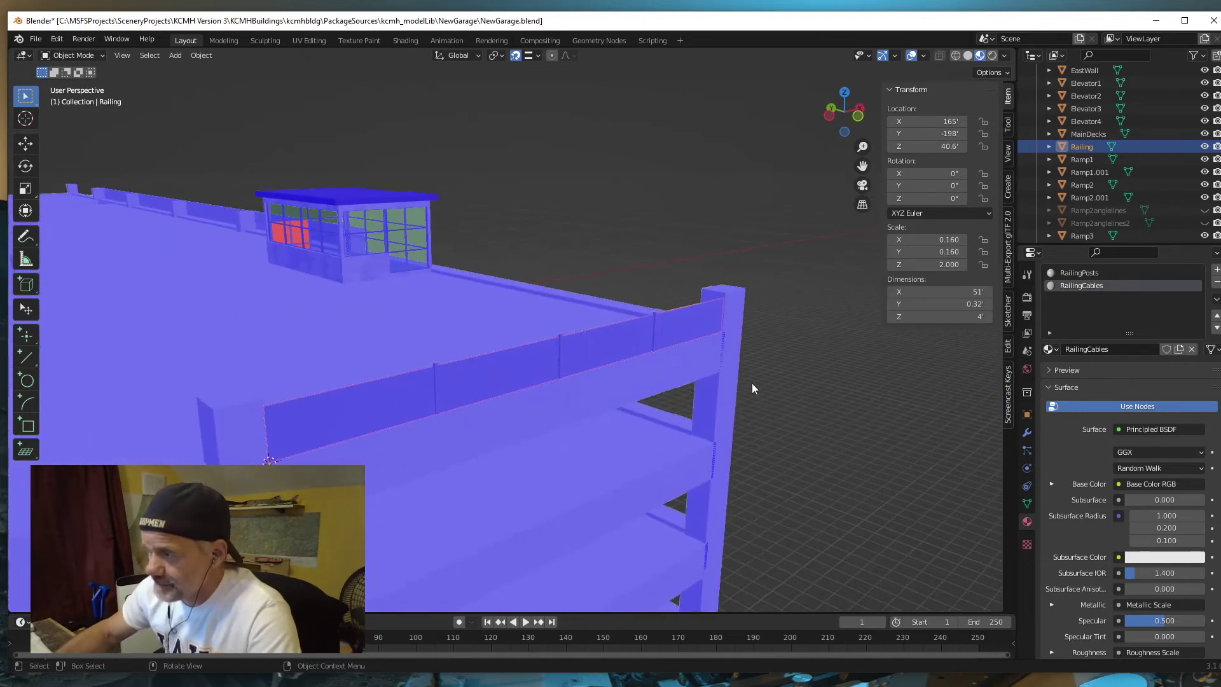
- Turn Face Orientation off again and return to the UV Editing workspace
left_click(923, 56)
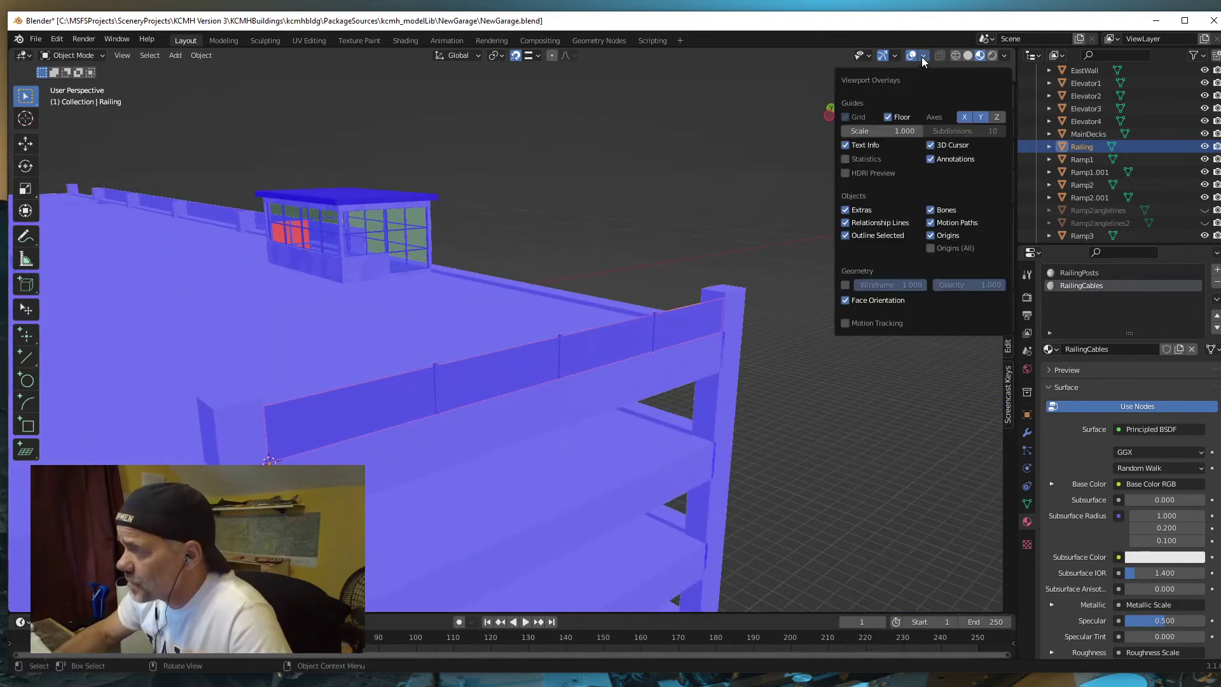
left_click(846, 300)
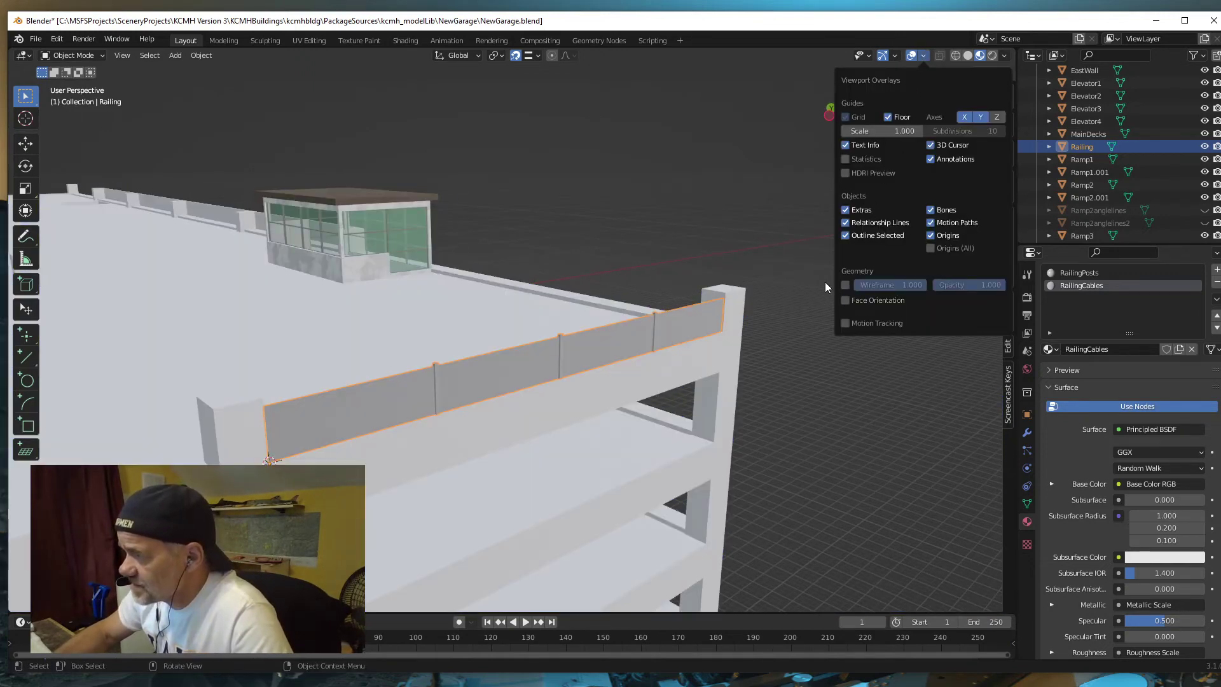
left_click(311, 41)
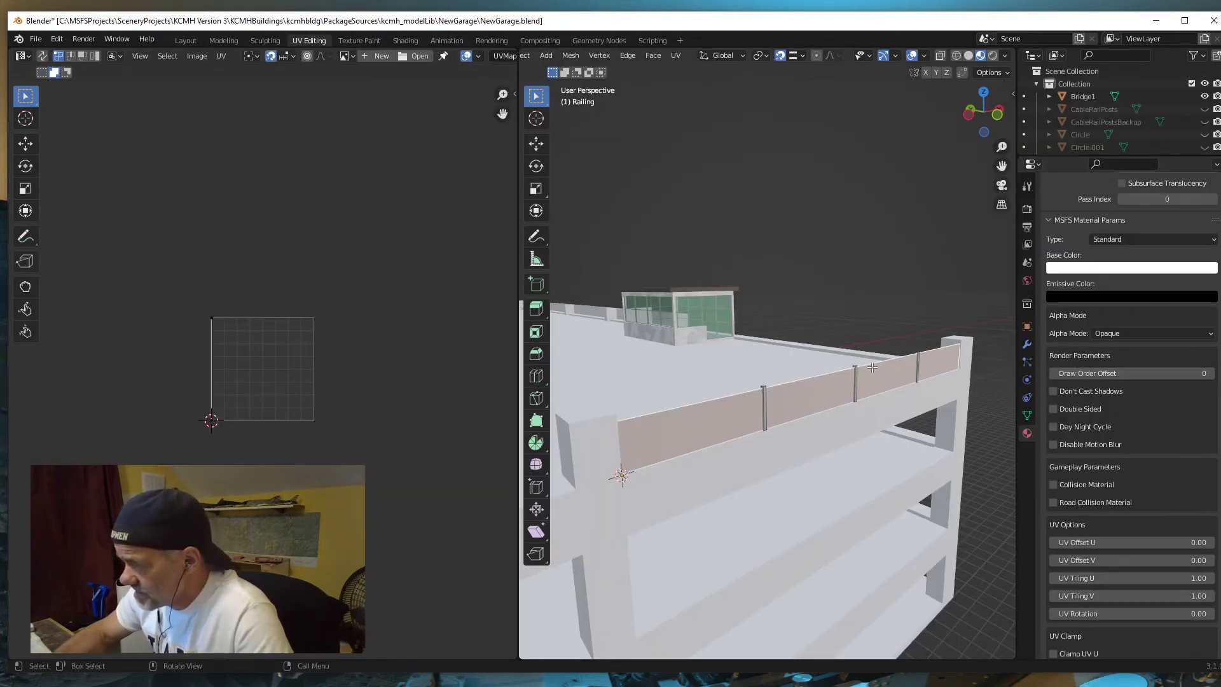
- Make the RailingCables material Double Sided and browse for its Base Color texture
left_click(1054, 409)
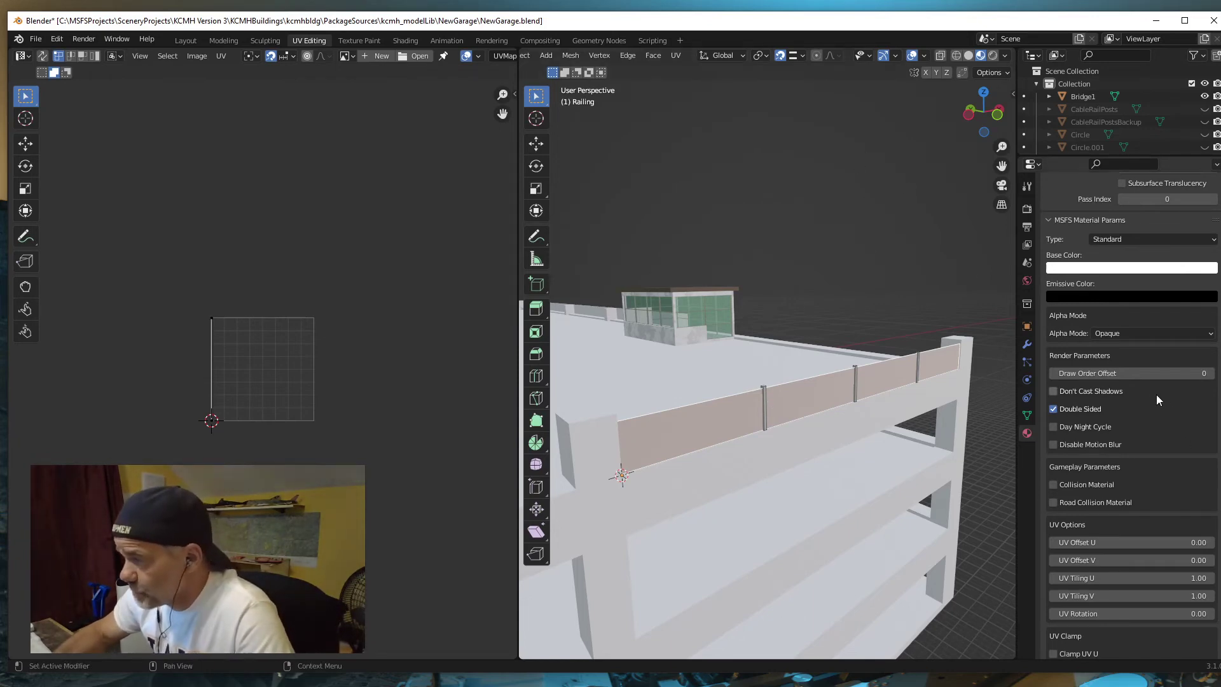
scroll(1100, 394, "down", 4)
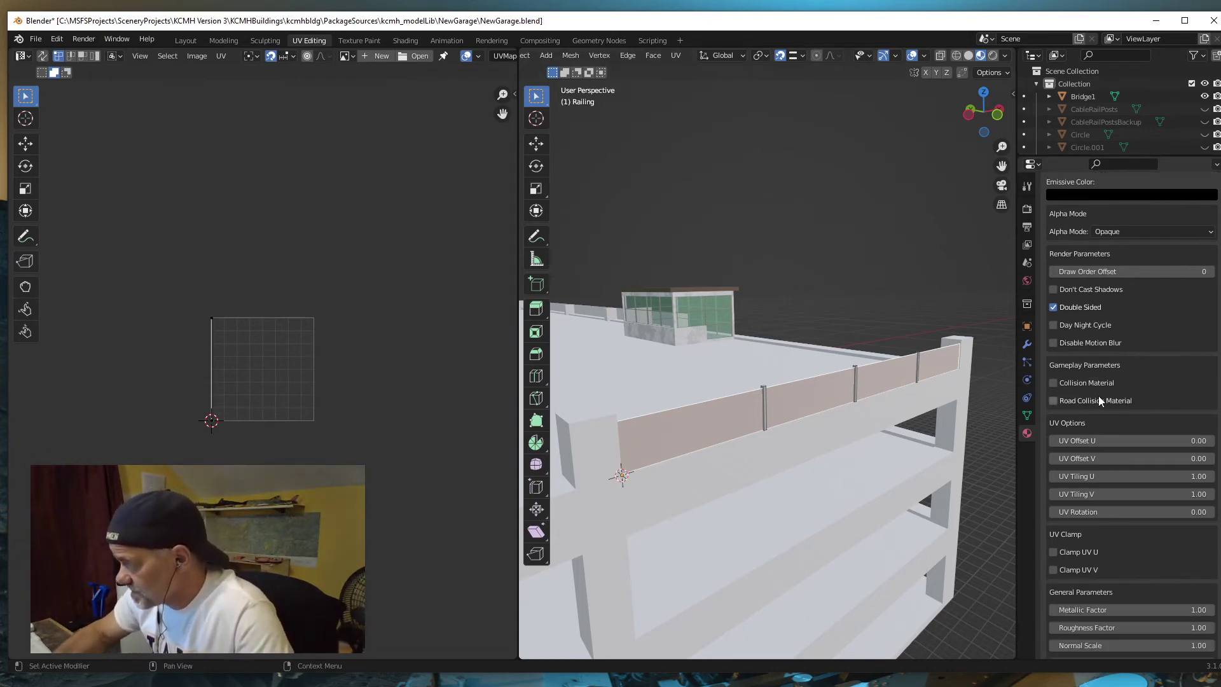
scroll(1099, 397, "down", 18)
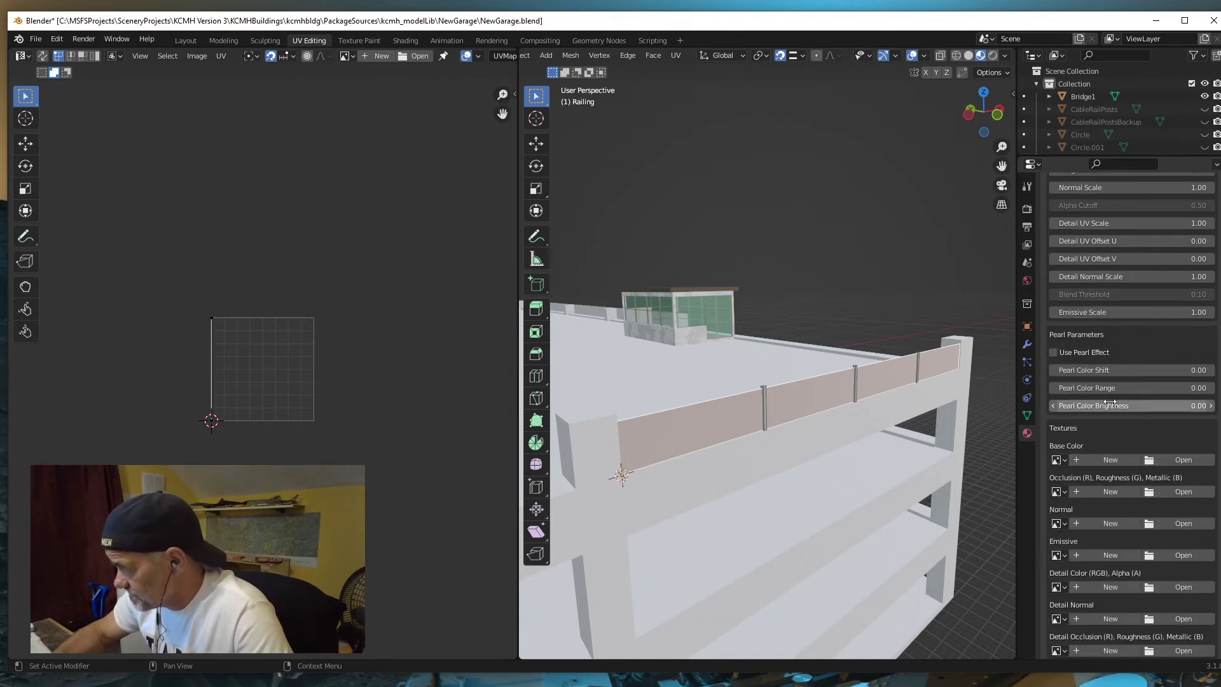
scroll(1106, 400, "down", 2)
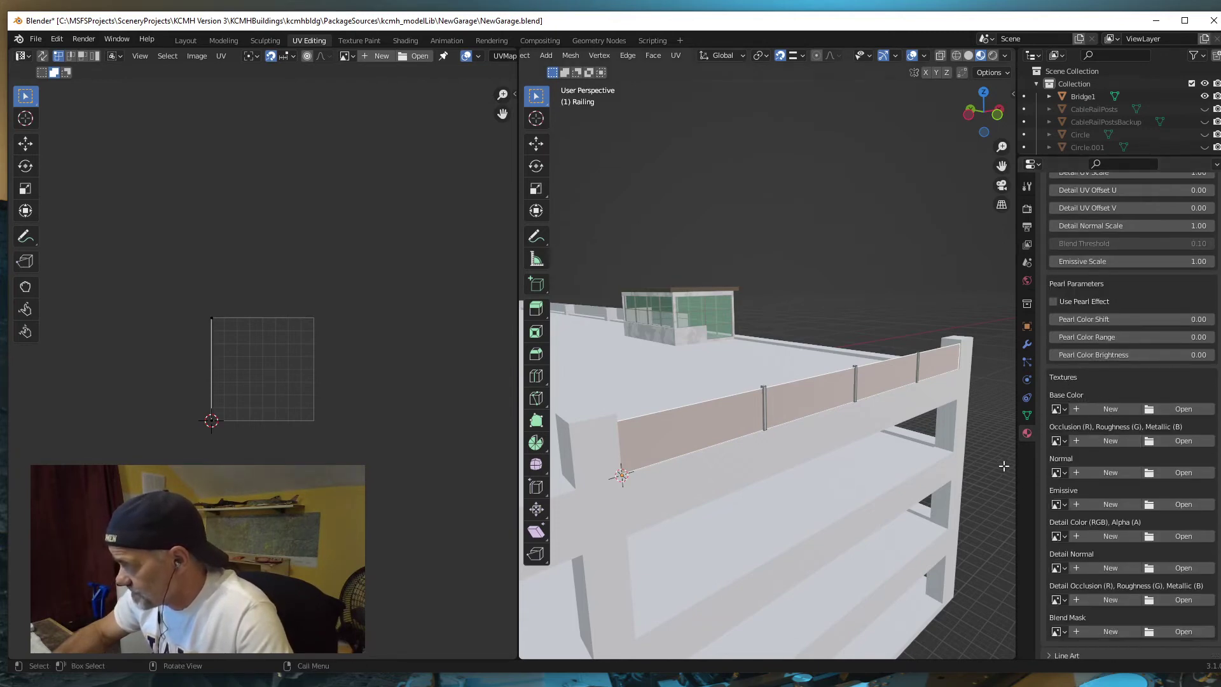
left_click(1183, 409)
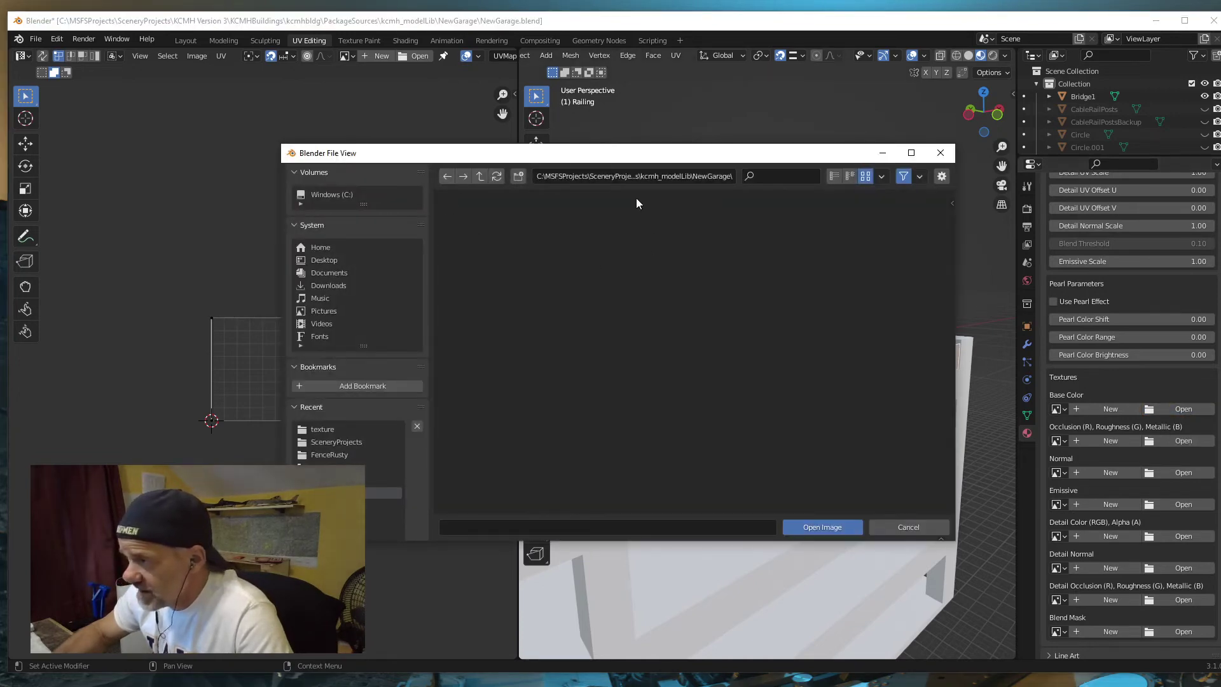
- Load CableRail.png from the texture folder as the RailingCables base colour texture
left_click(319, 430)
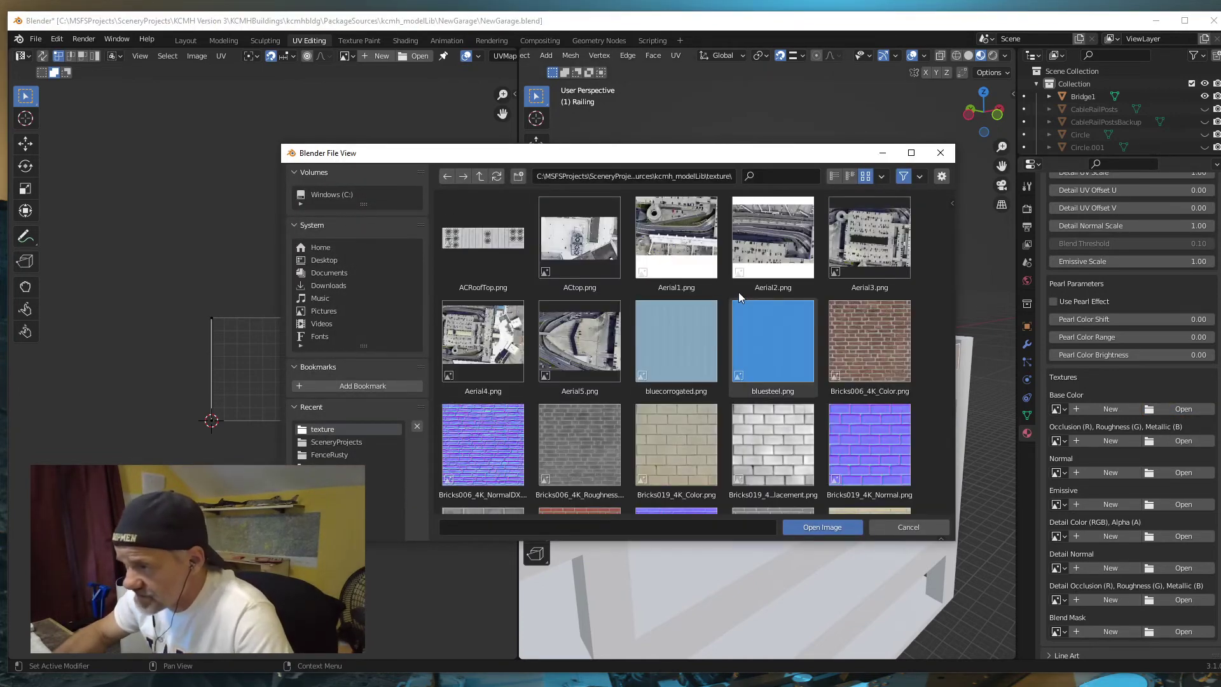
scroll(739, 297, "down", 5)
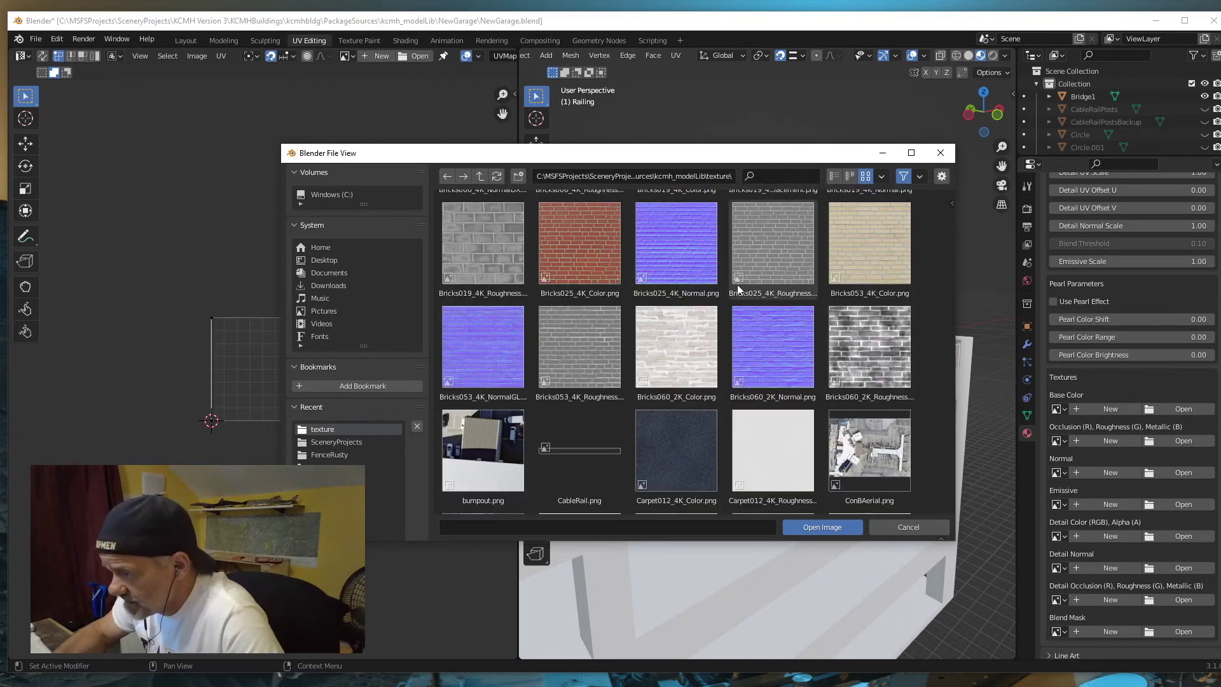
scroll(739, 292, "down", 2)
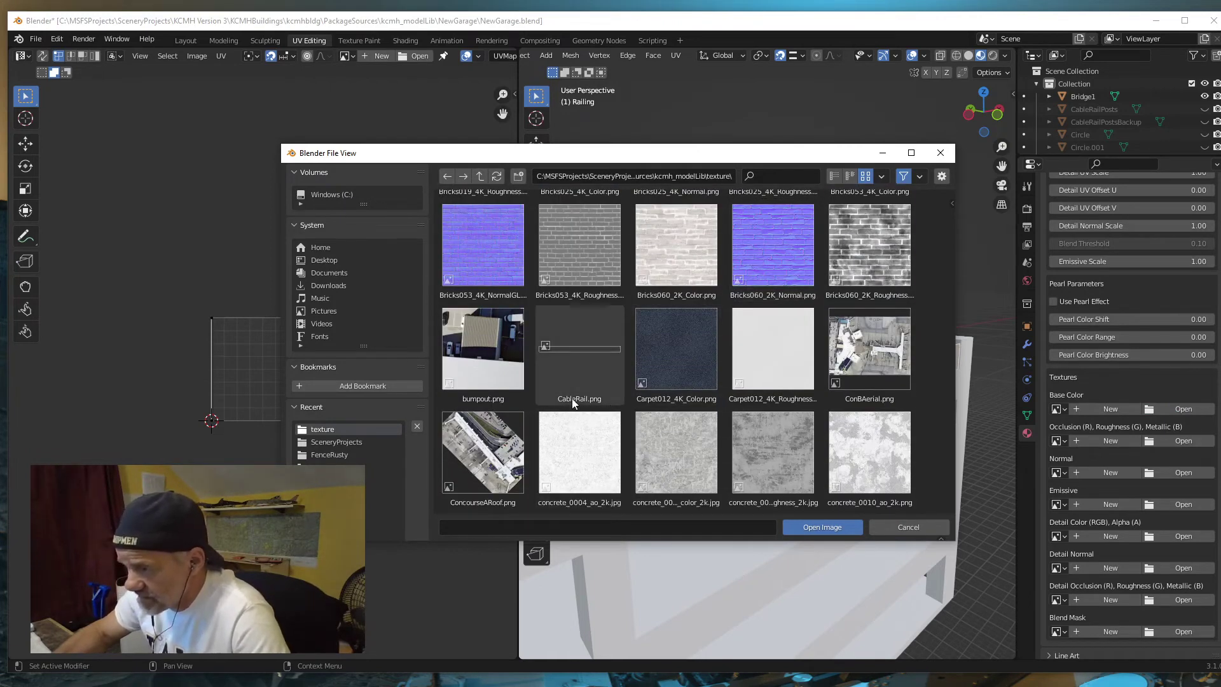
left_click(584, 348)
left_click(808, 528)
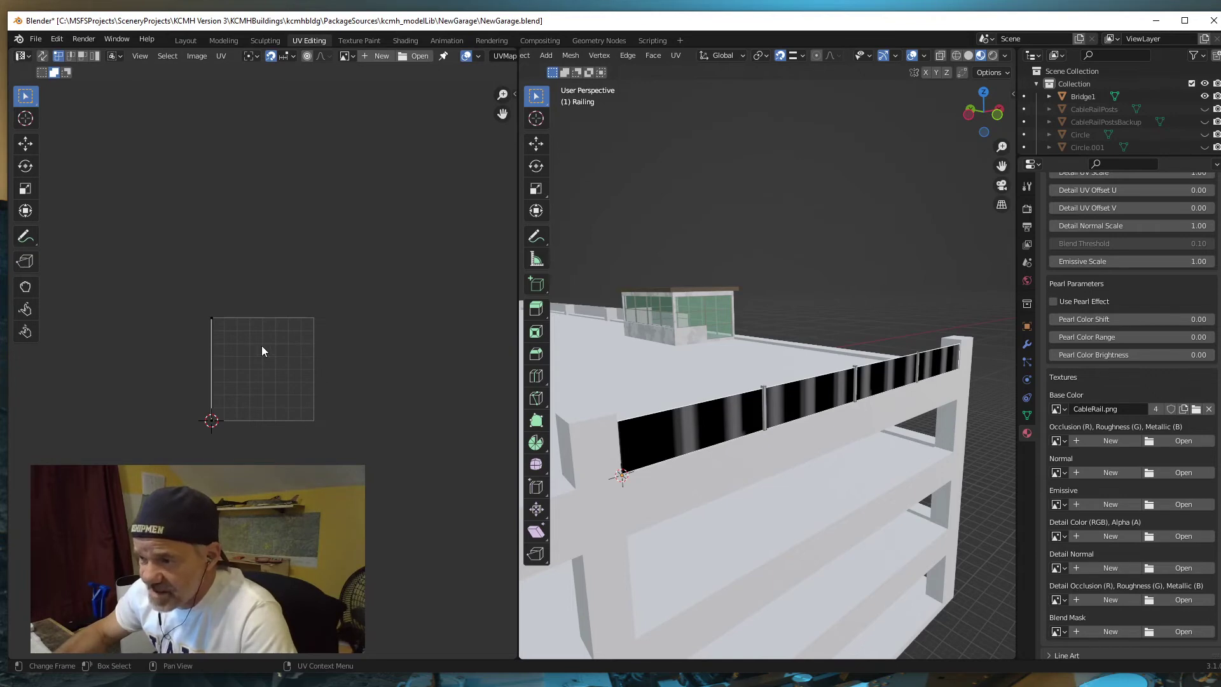
left_click(420, 57)
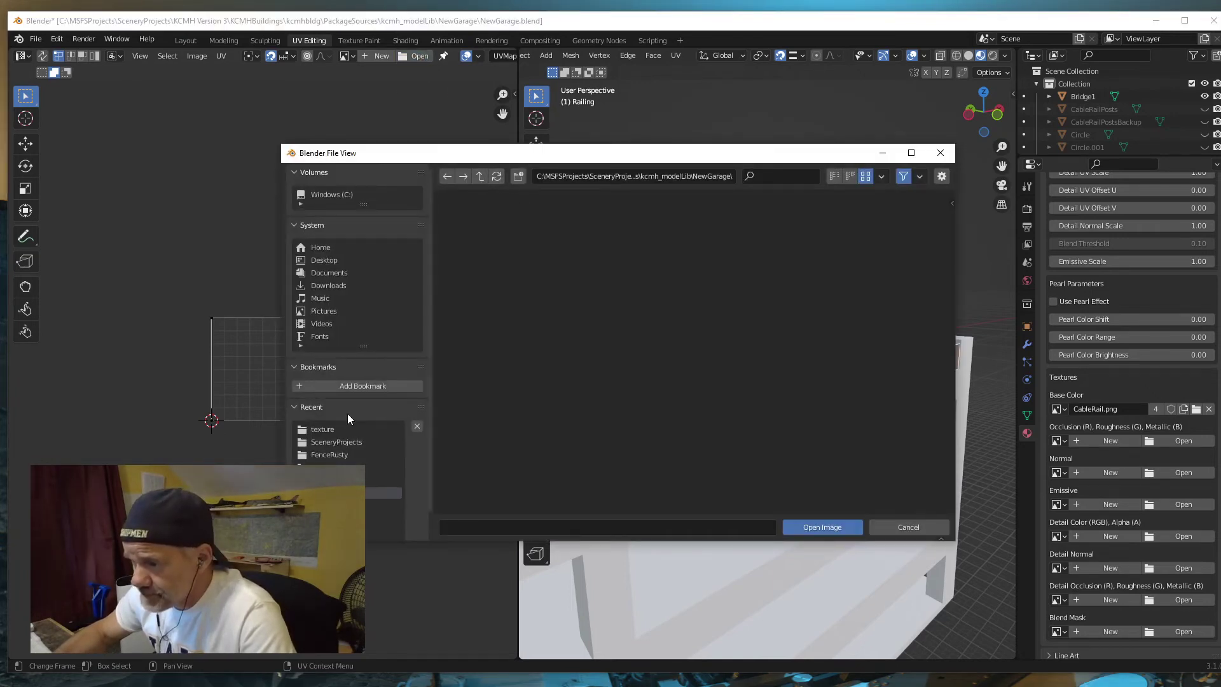
- Show CableRail.png behind the railing's UV layout and switch to UV edge select mode
left_click(322, 429)
scroll(737, 348, "down", 5)
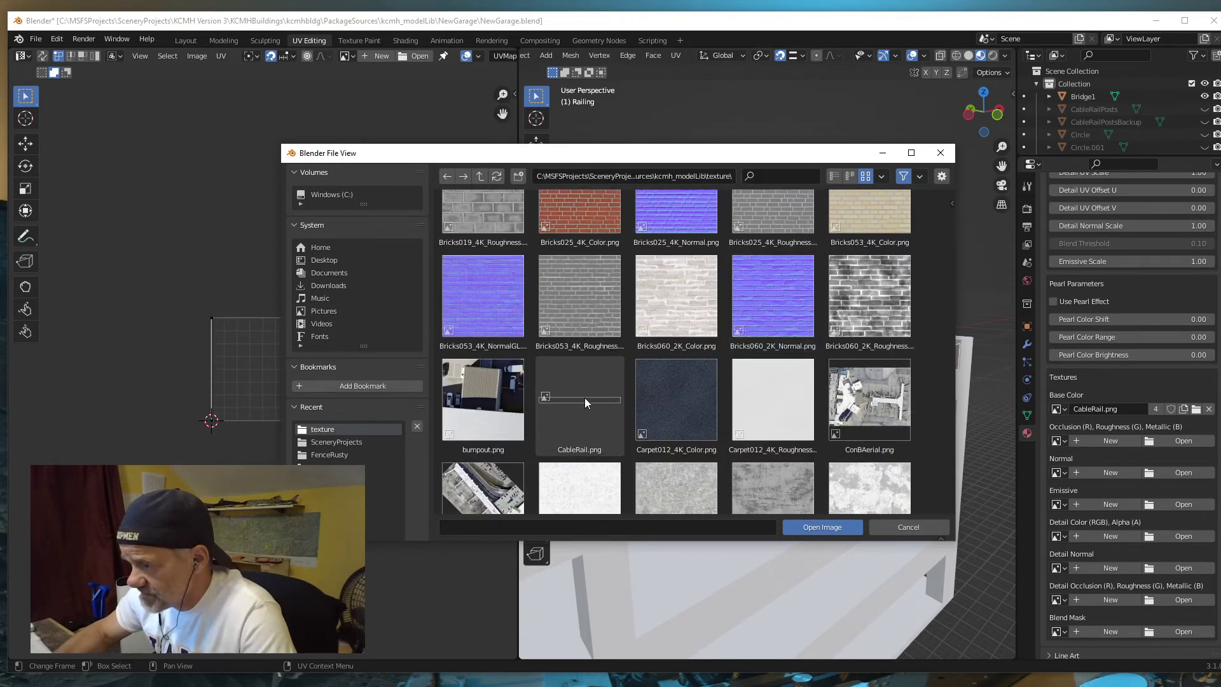
left_click(585, 401)
left_click(821, 527)
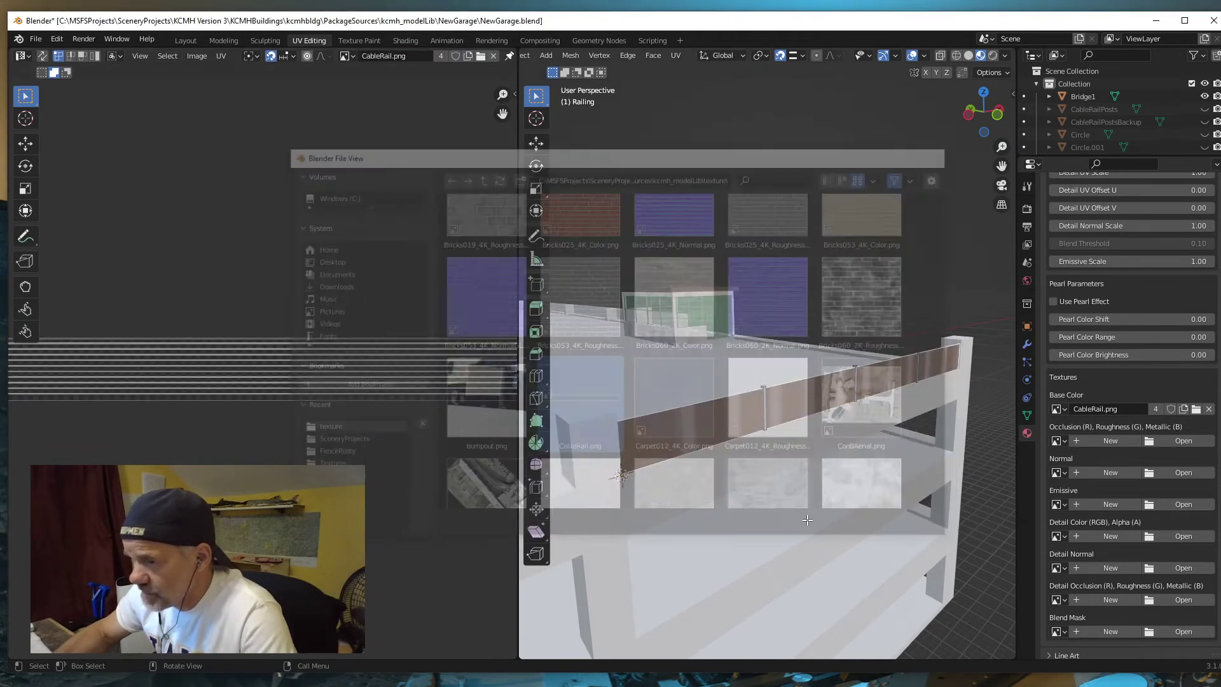
scroll(332, 392, "down", 3)
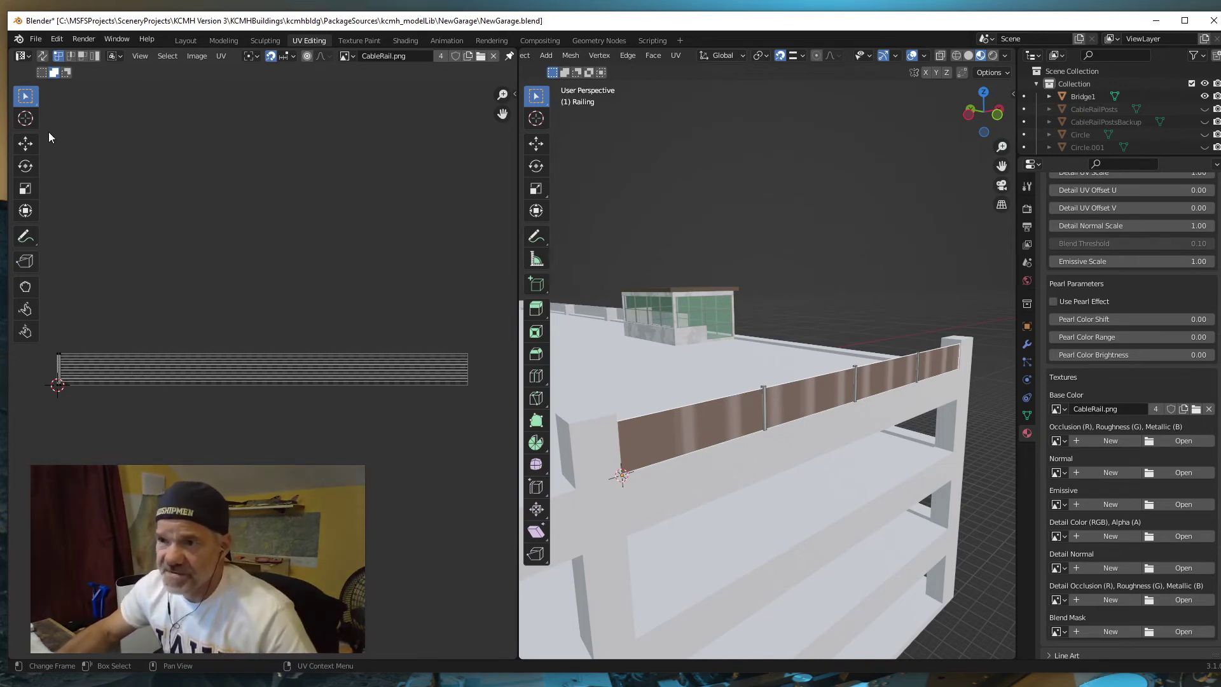
left_click(80, 56)
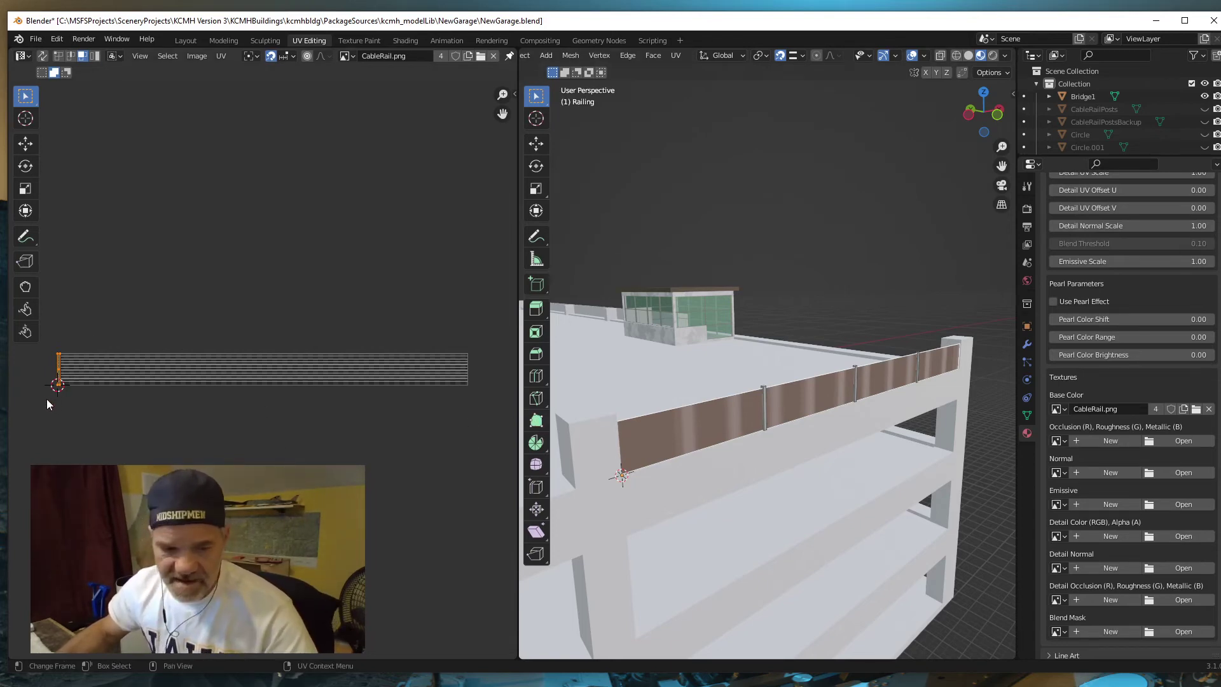
- Rotate the railing UVs 90°, then move and stretch them across the cable image
key("r")
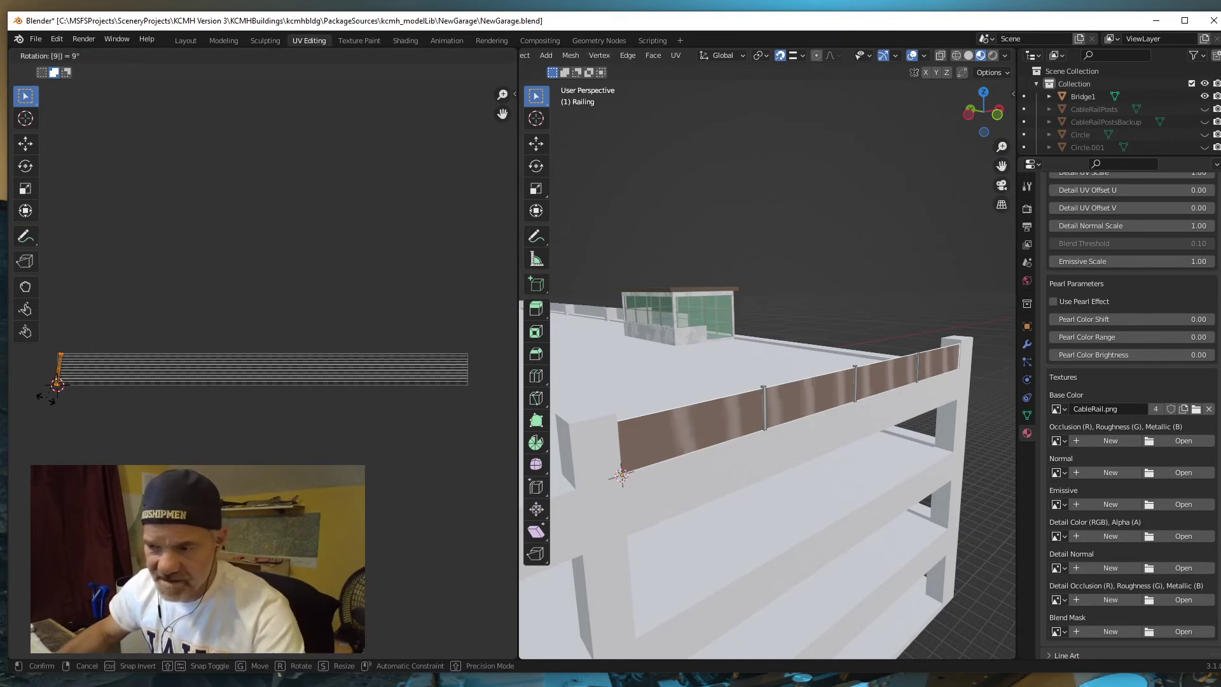
type("90")
key("Return")
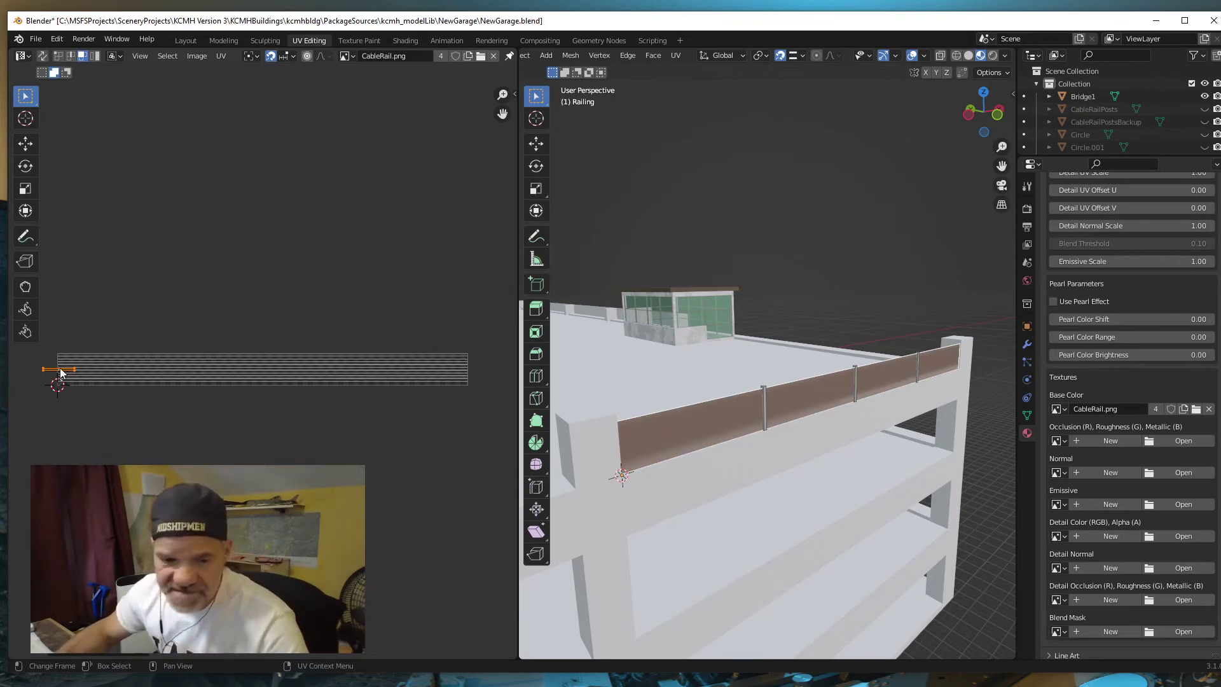
key("g")
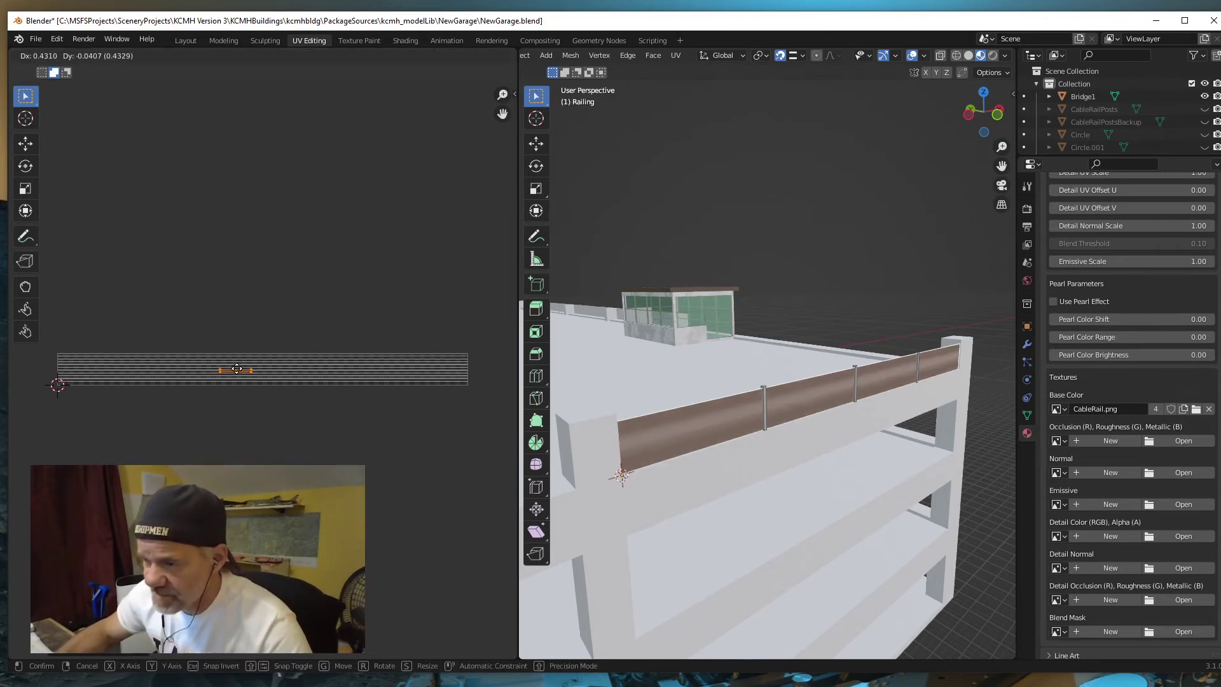
left_click(237, 367)
key("s")
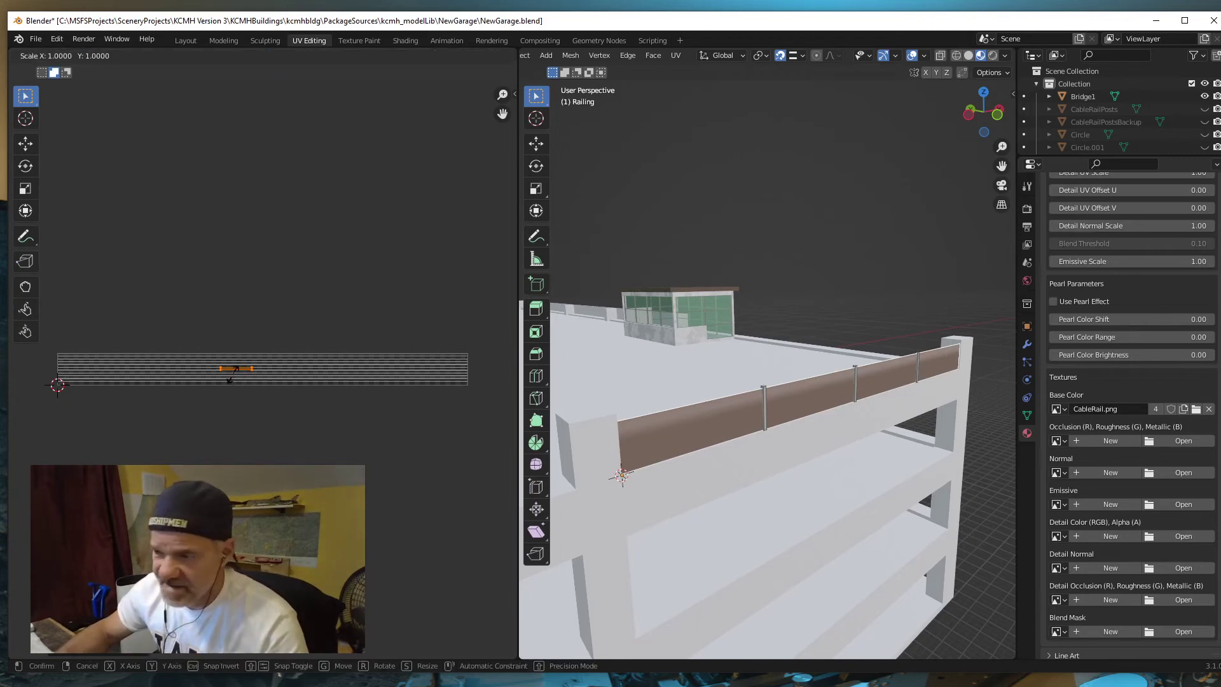
left_click(300, 398)
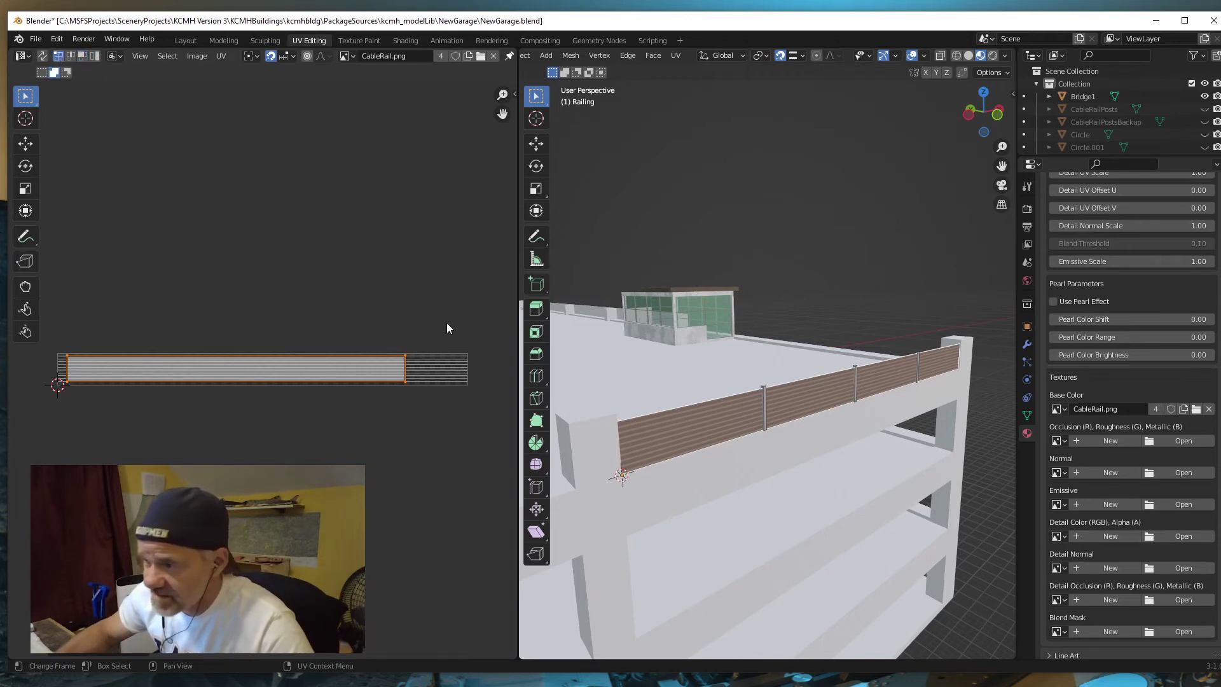
- Slide the UV island's right and left edges along X to the image's ends
left_click(372, 412)
key("b")
left_click_drag(384, 406, 429, 342)
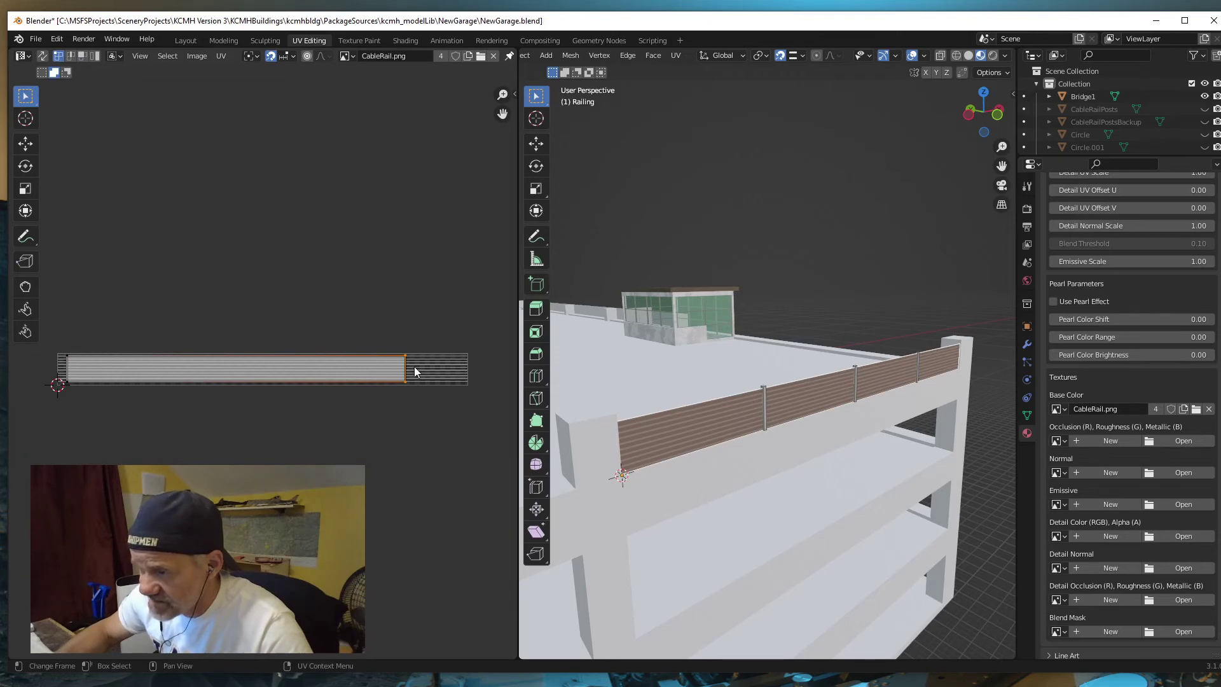
key("g")
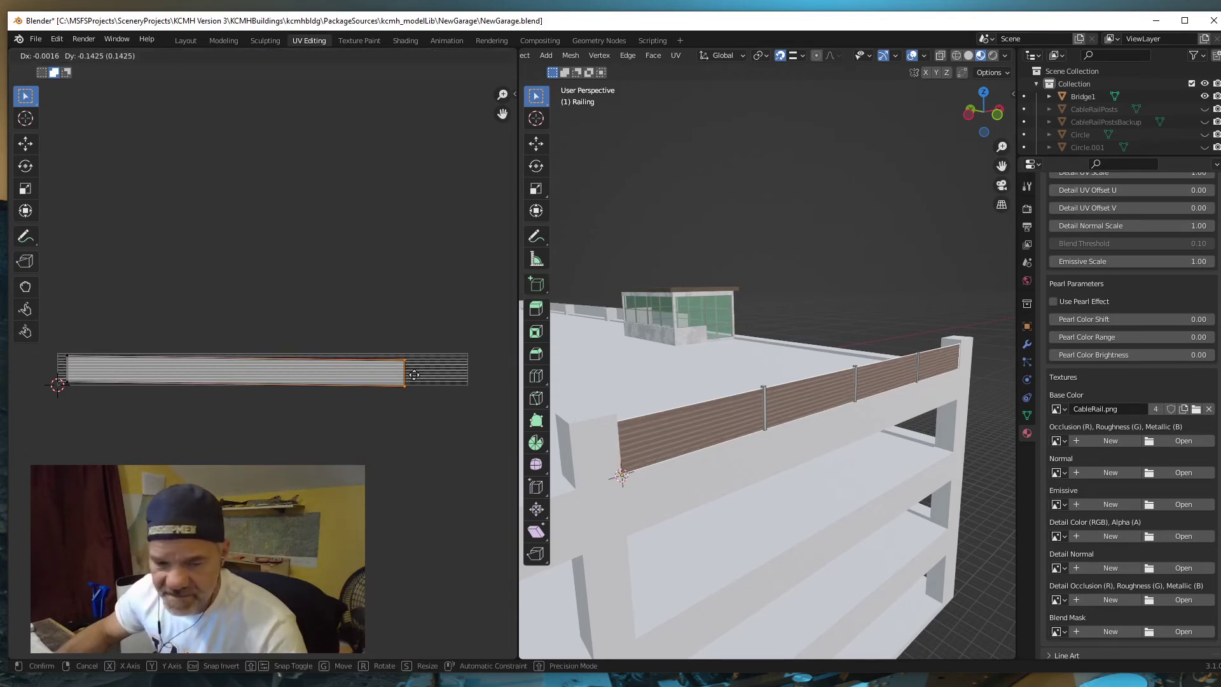
key("x")
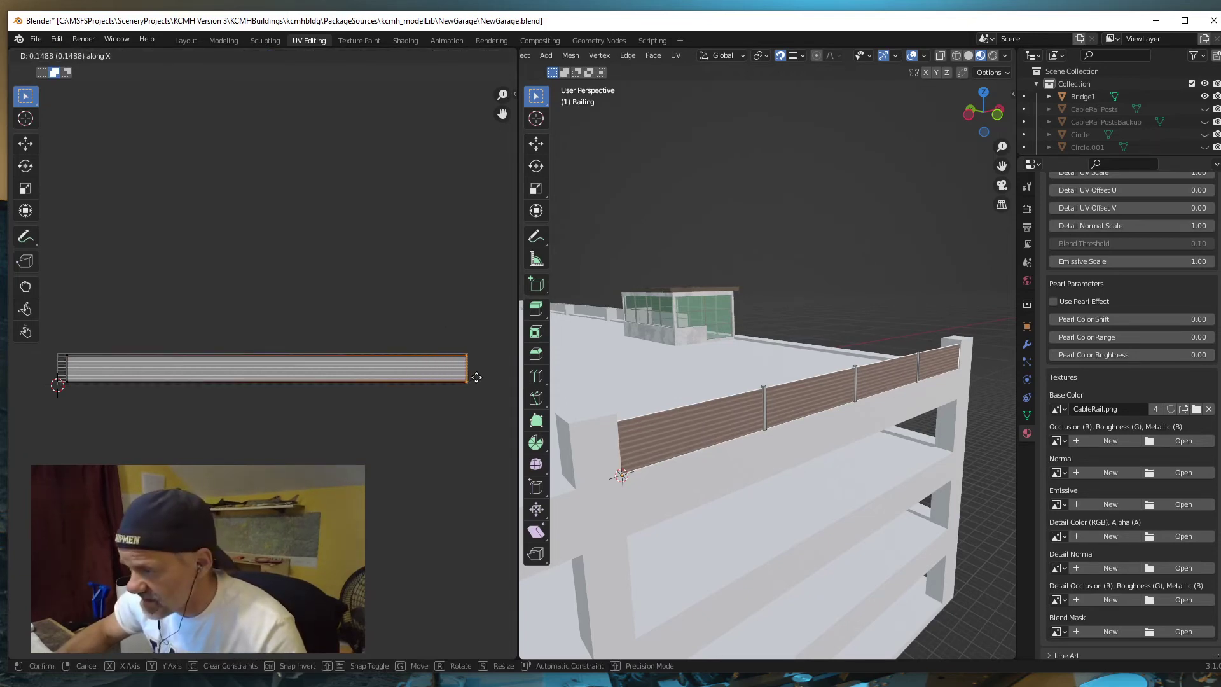
left_click(478, 380)
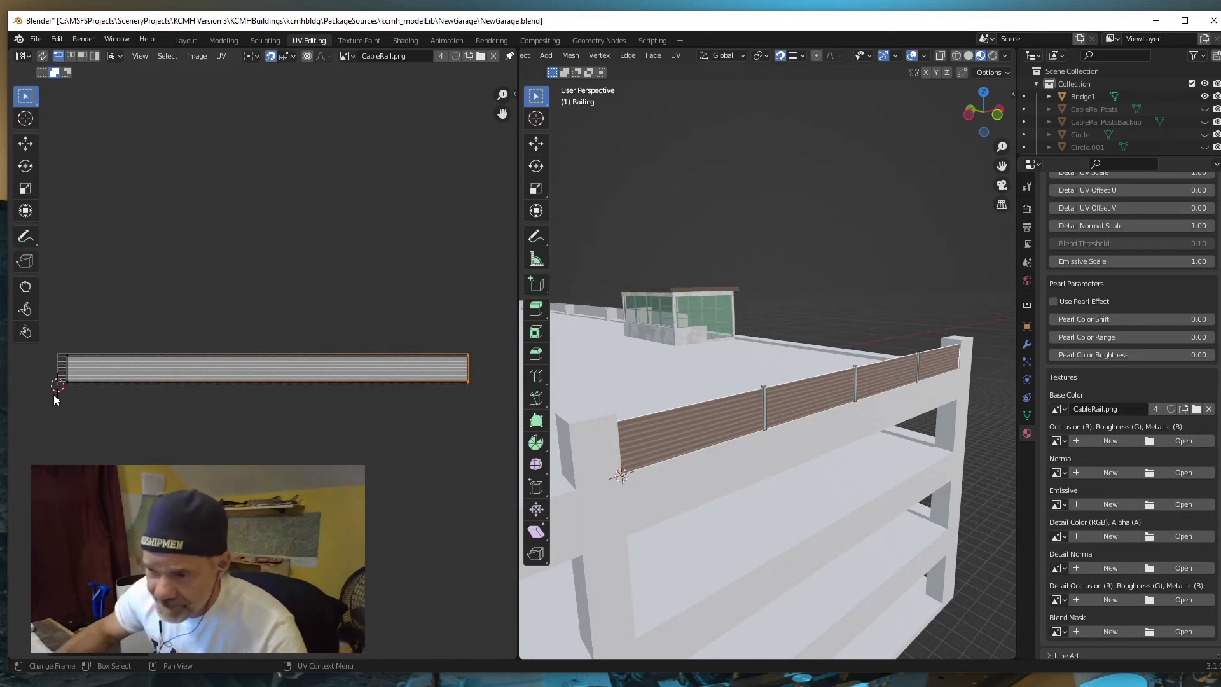
left_click(83, 413)
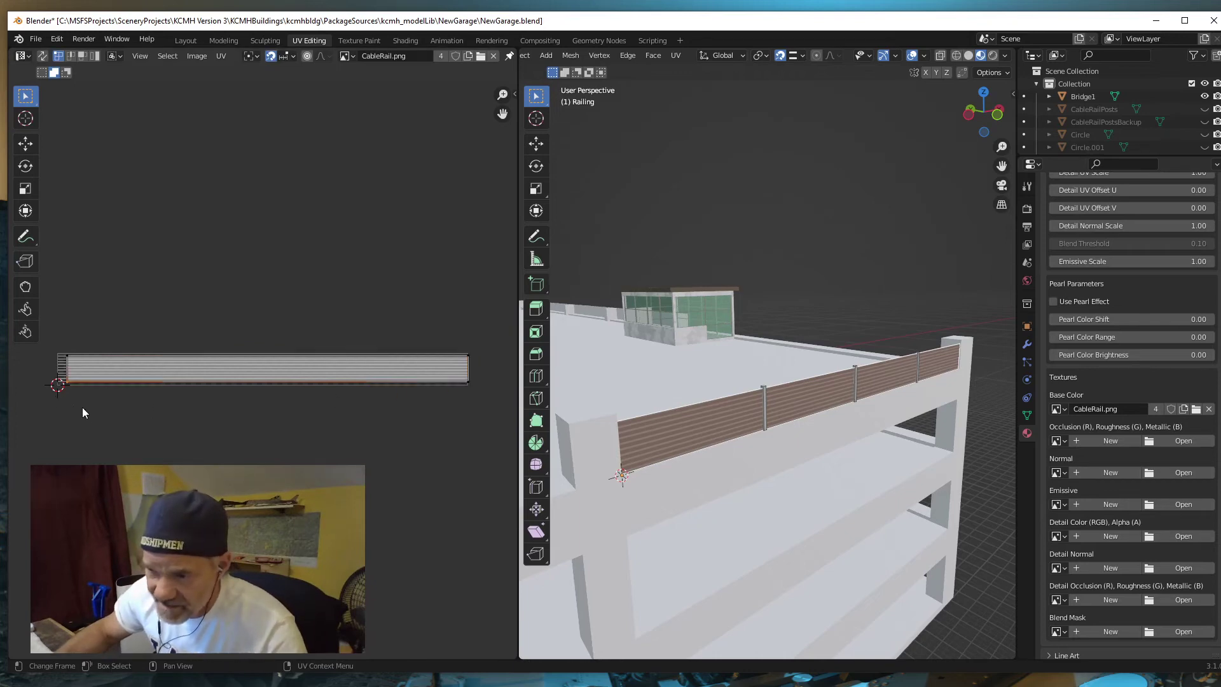
left_click(84, 349)
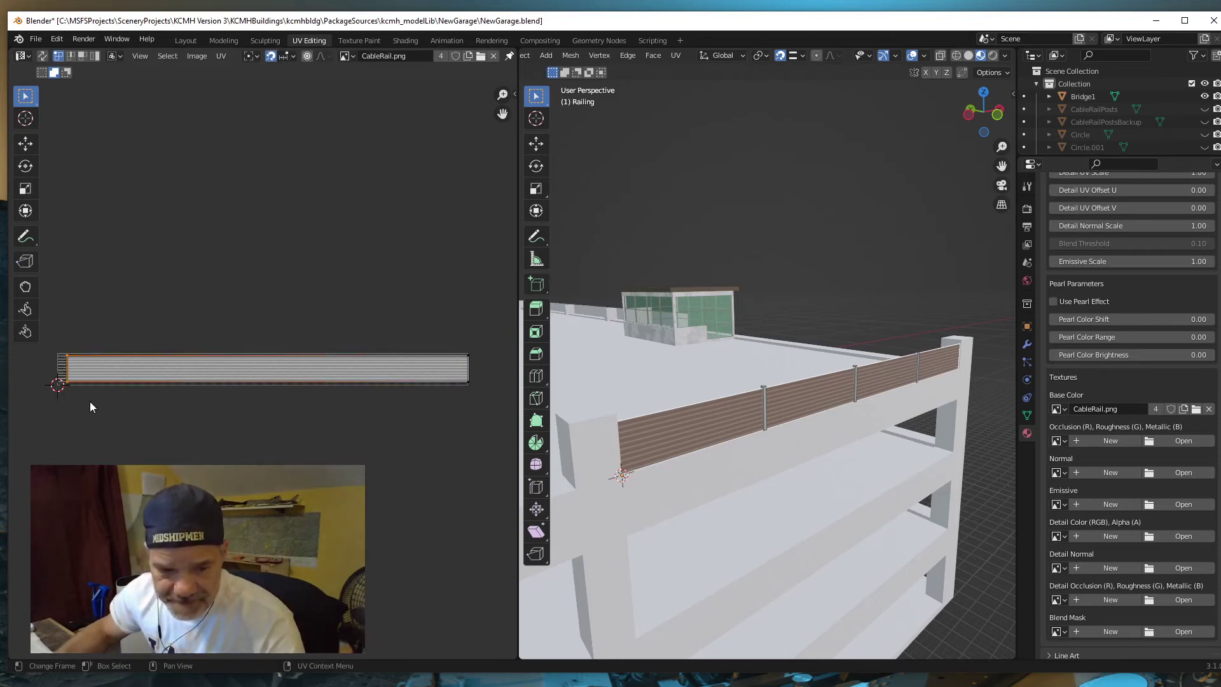
key("g")
key("x")
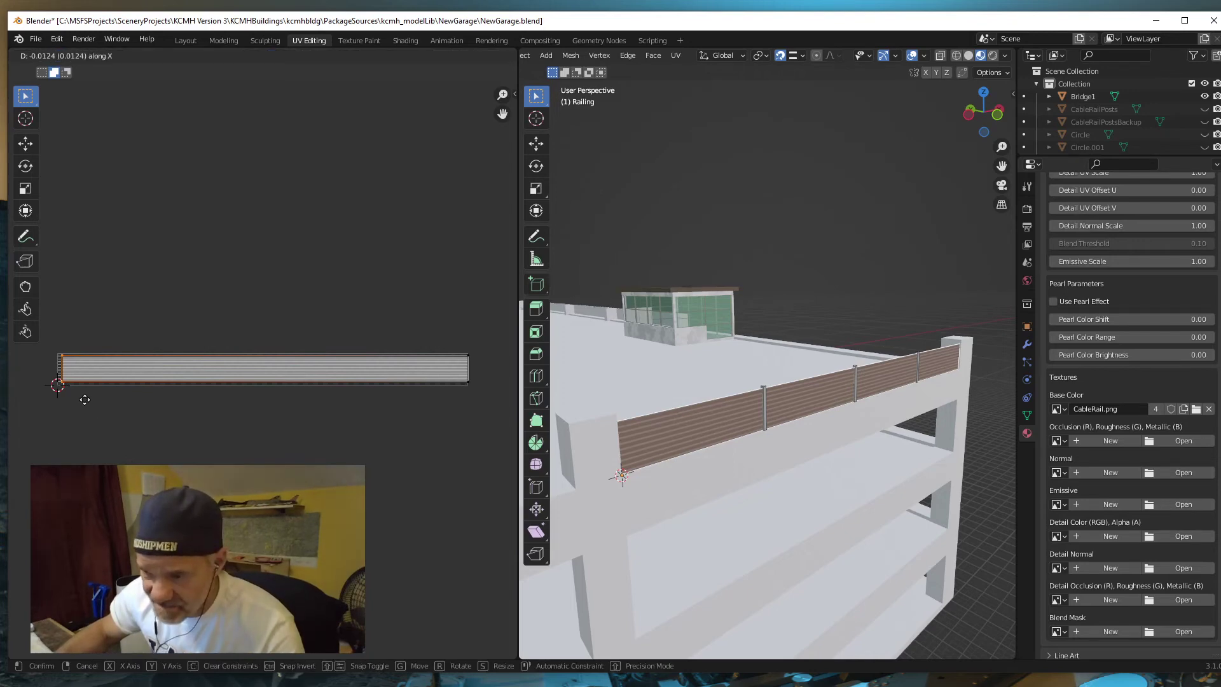
left_click(80, 401)
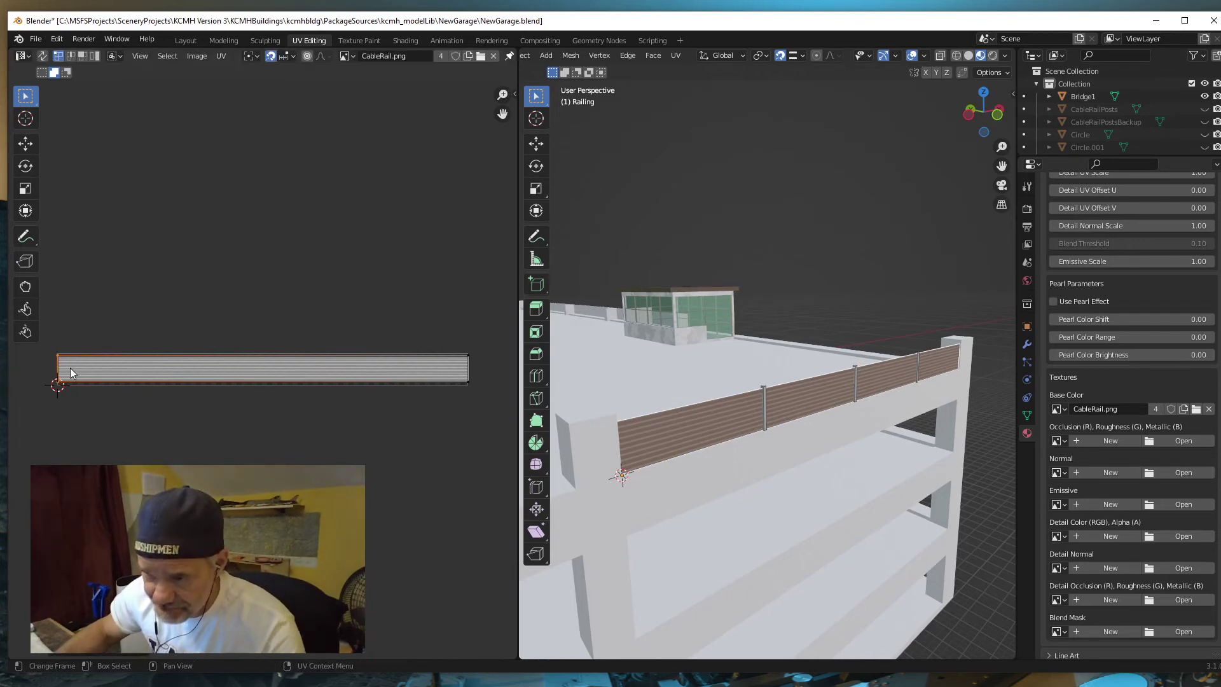
- Raise the top UV edge, then nudge the whole rail strip slightly along Y
left_click_drag(49, 365, 485, 347)
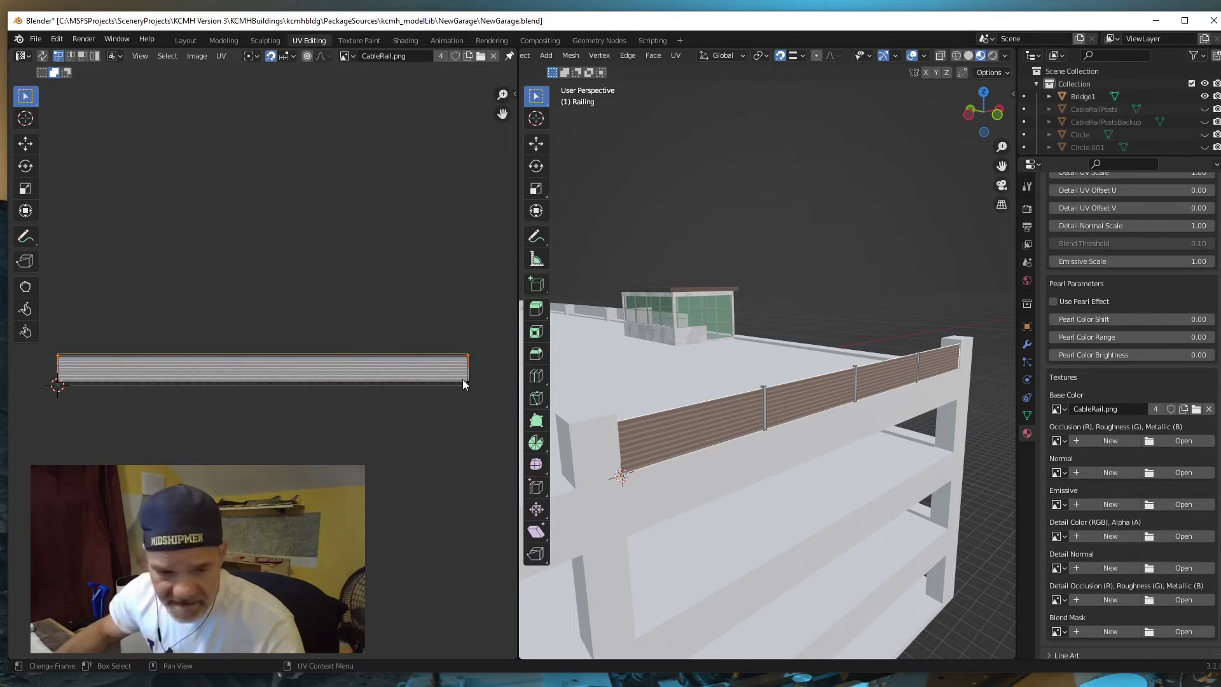
key("g")
key("y")
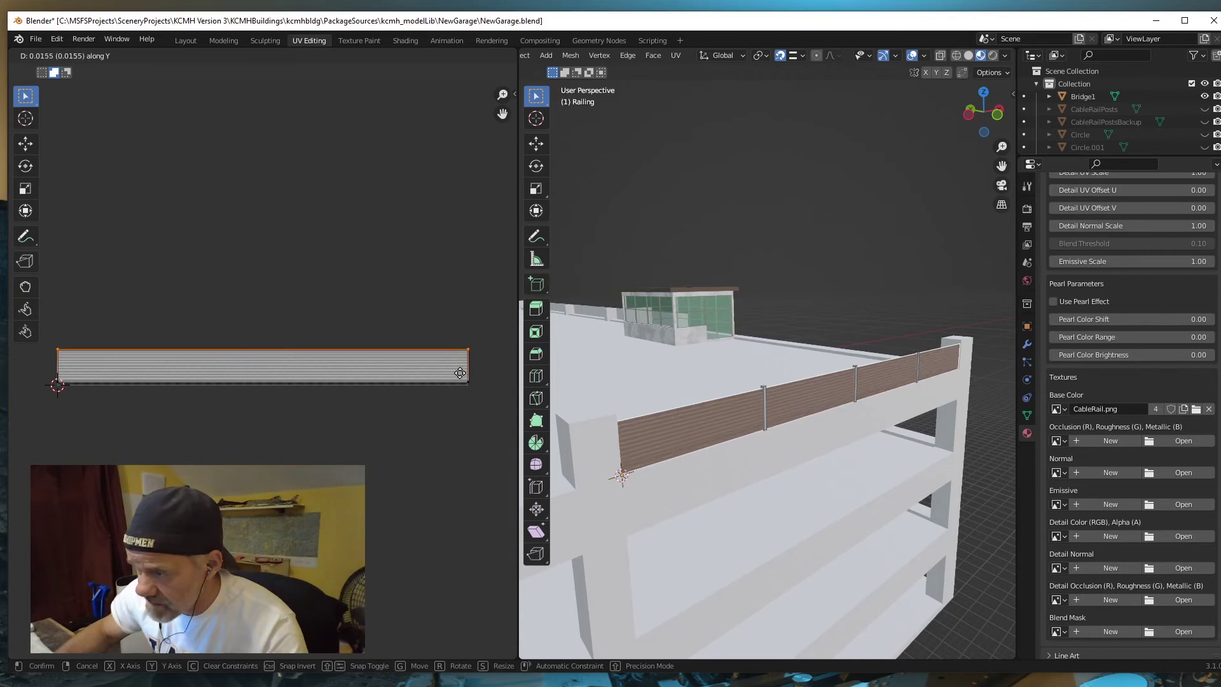
left_click(460, 376)
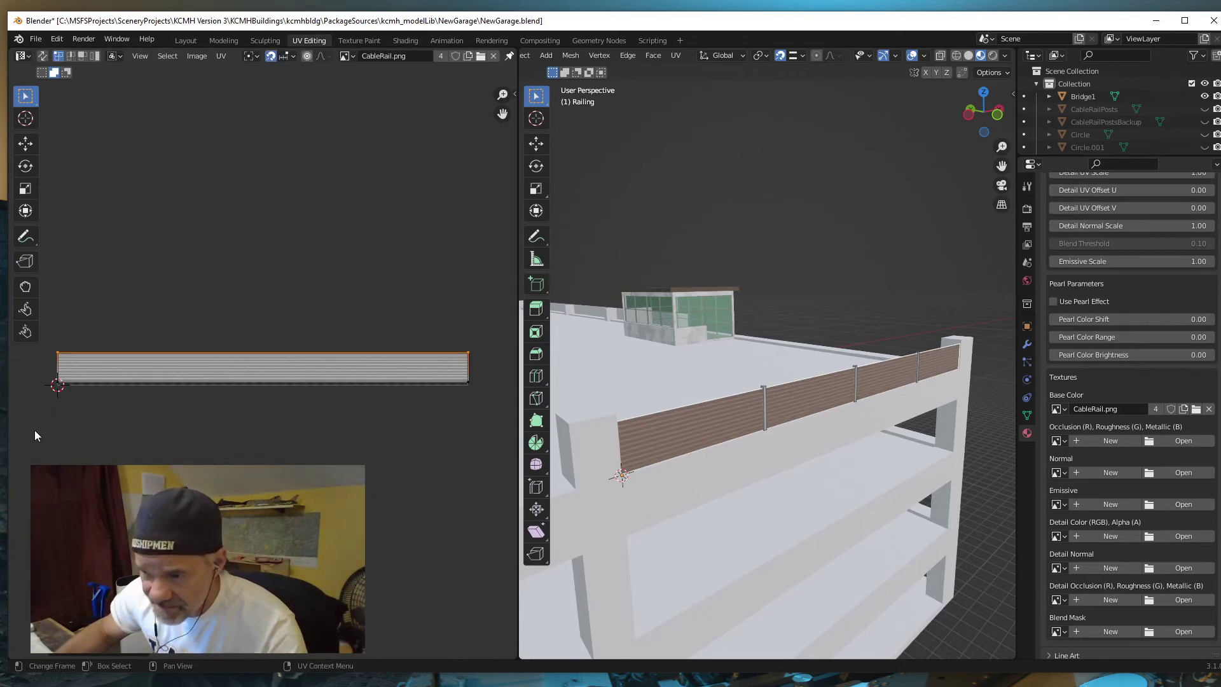
left_click(234, 418)
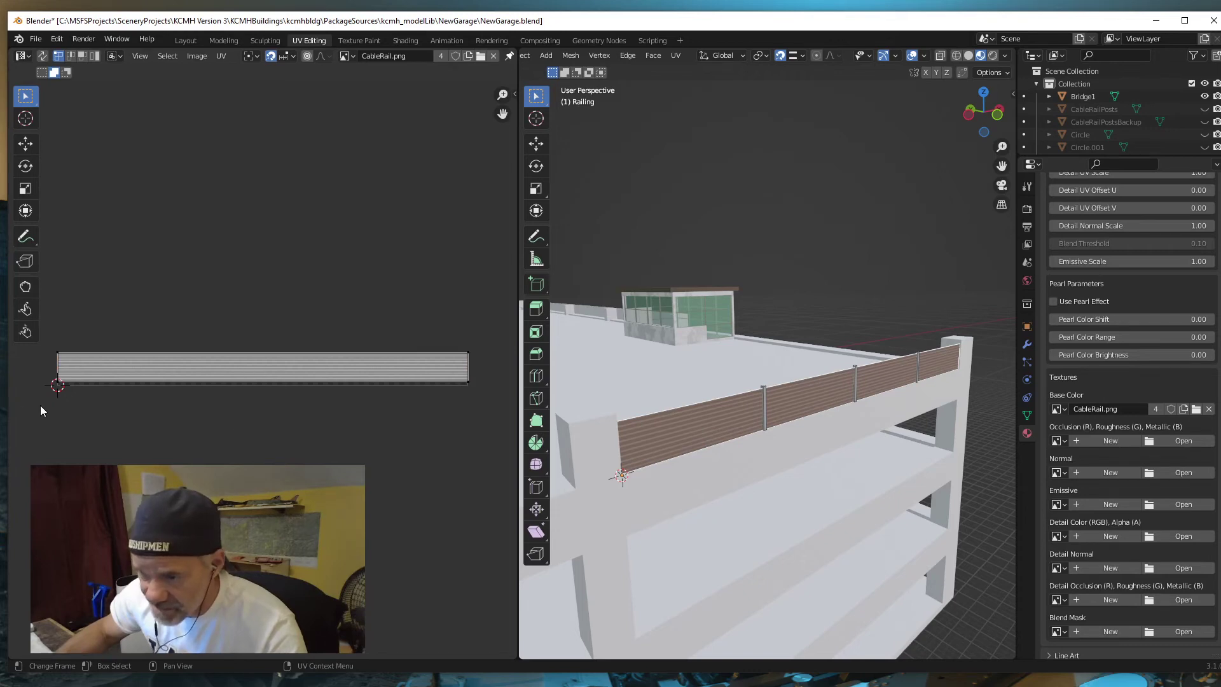
left_click_drag(40, 405, 483, 379)
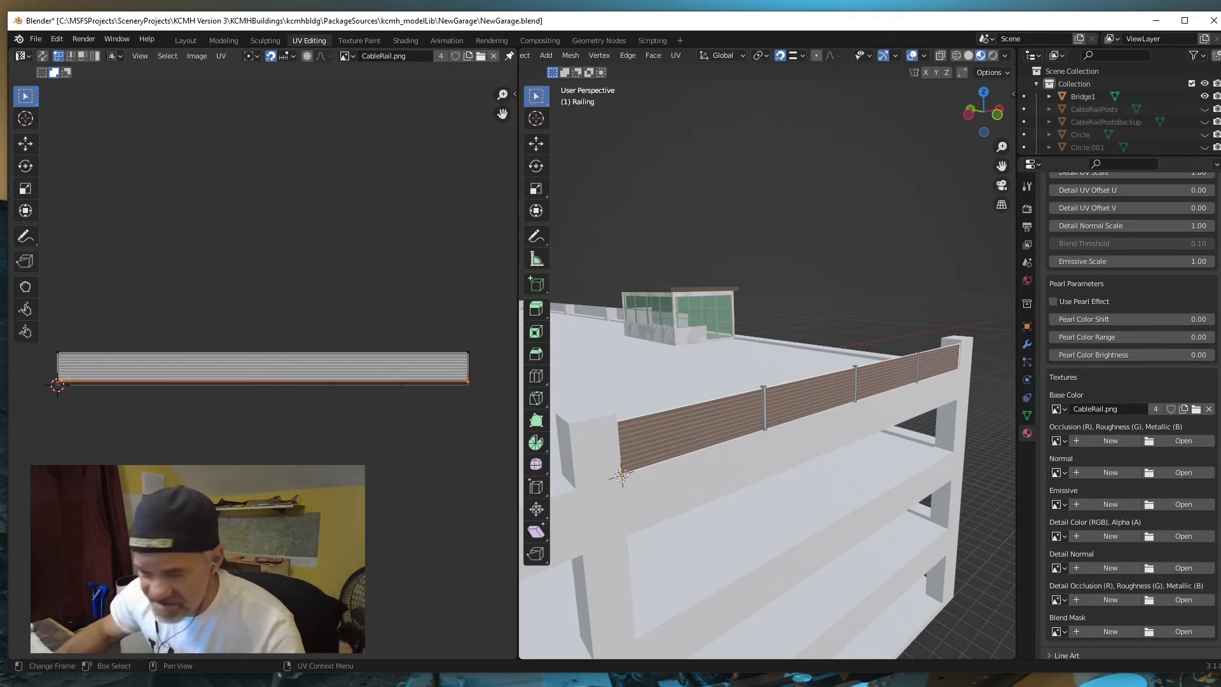
key("g")
key("y")
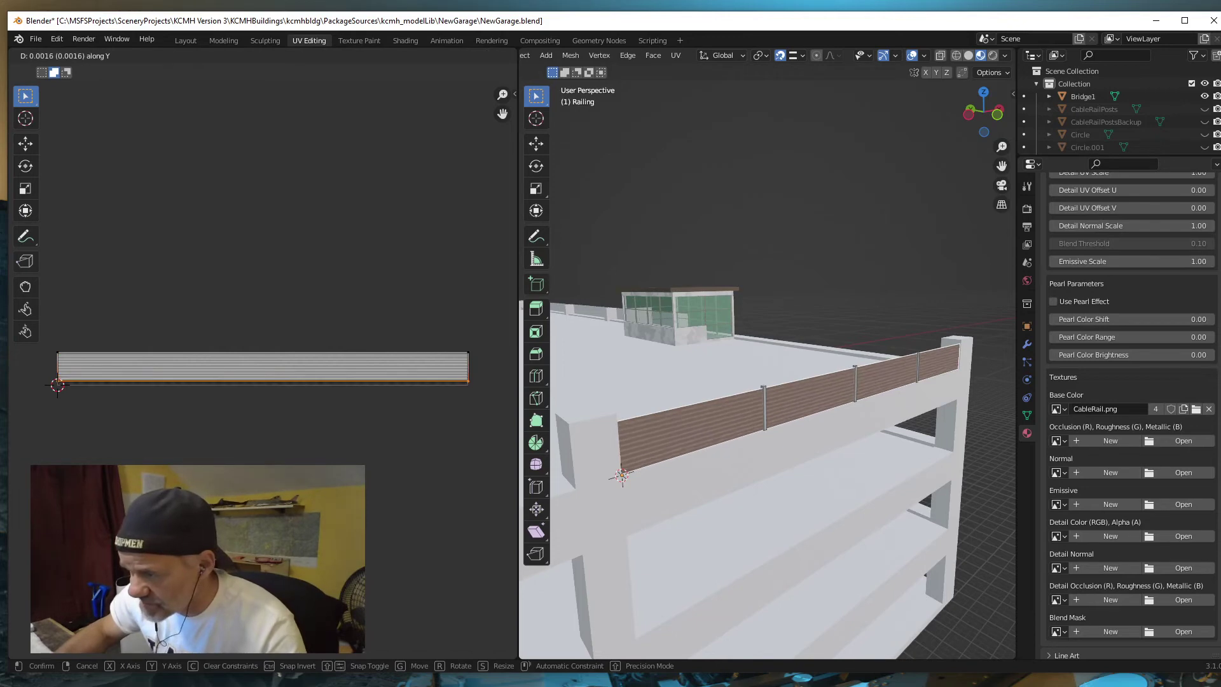
left_click(702, 506)
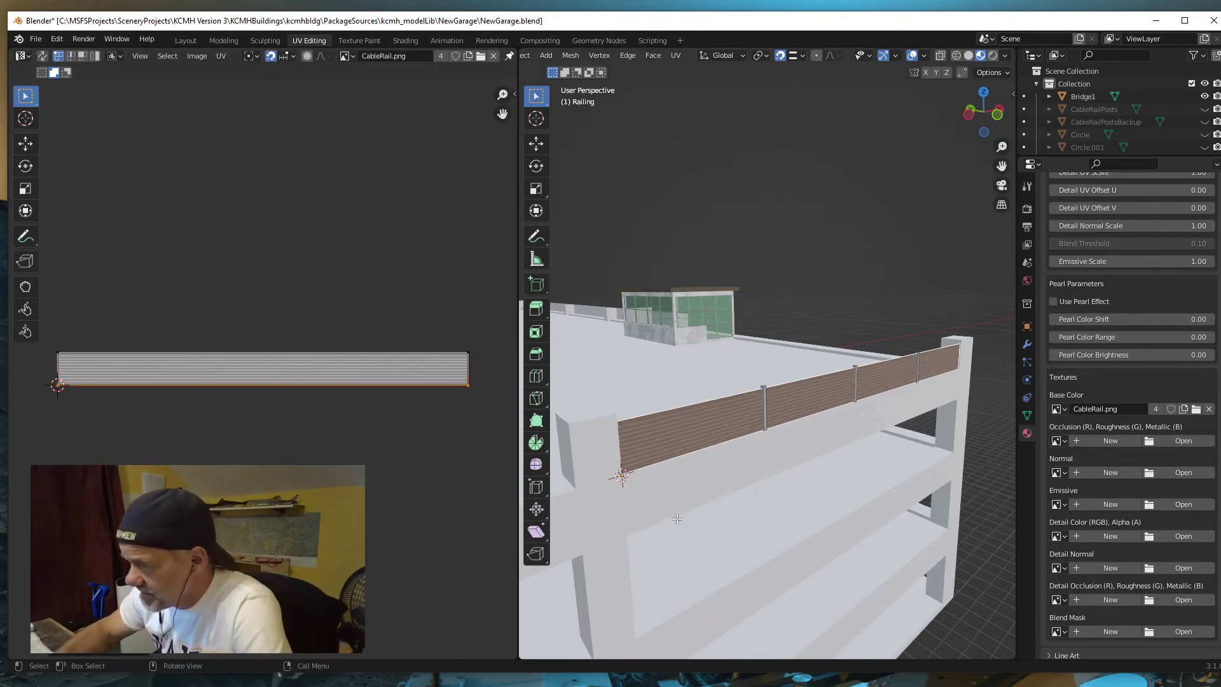
middle_click_drag(676, 519, 711, 443)
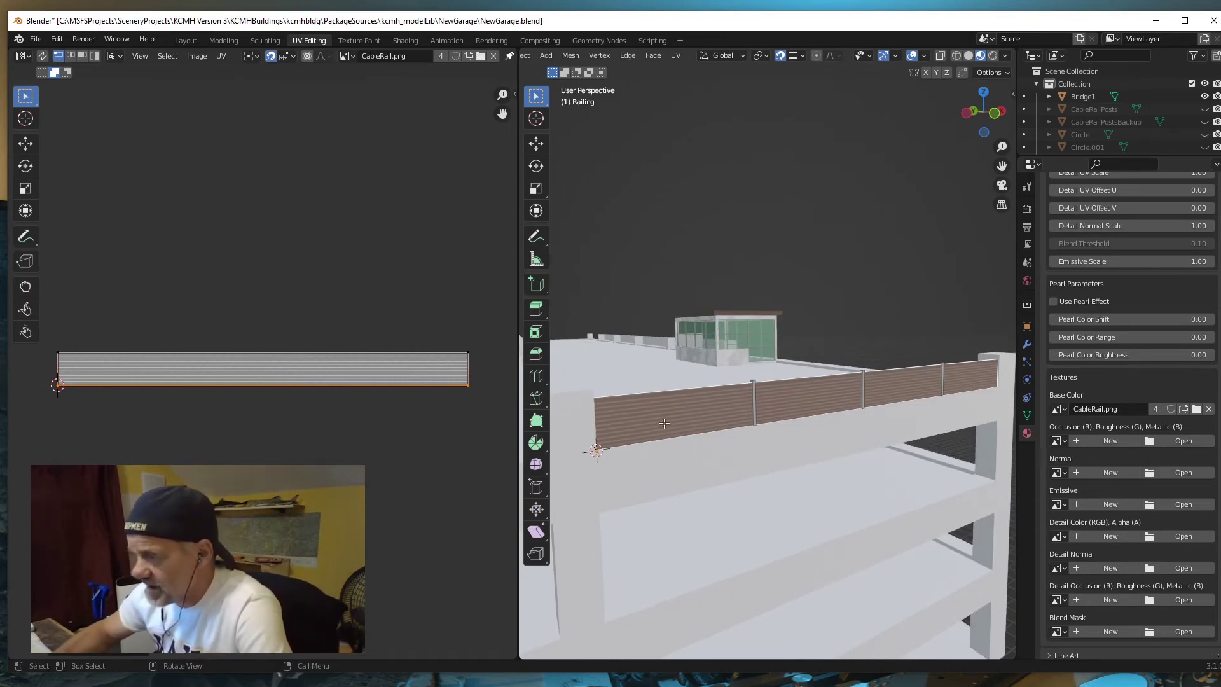
middle_click_drag(765, 486, 736, 494)
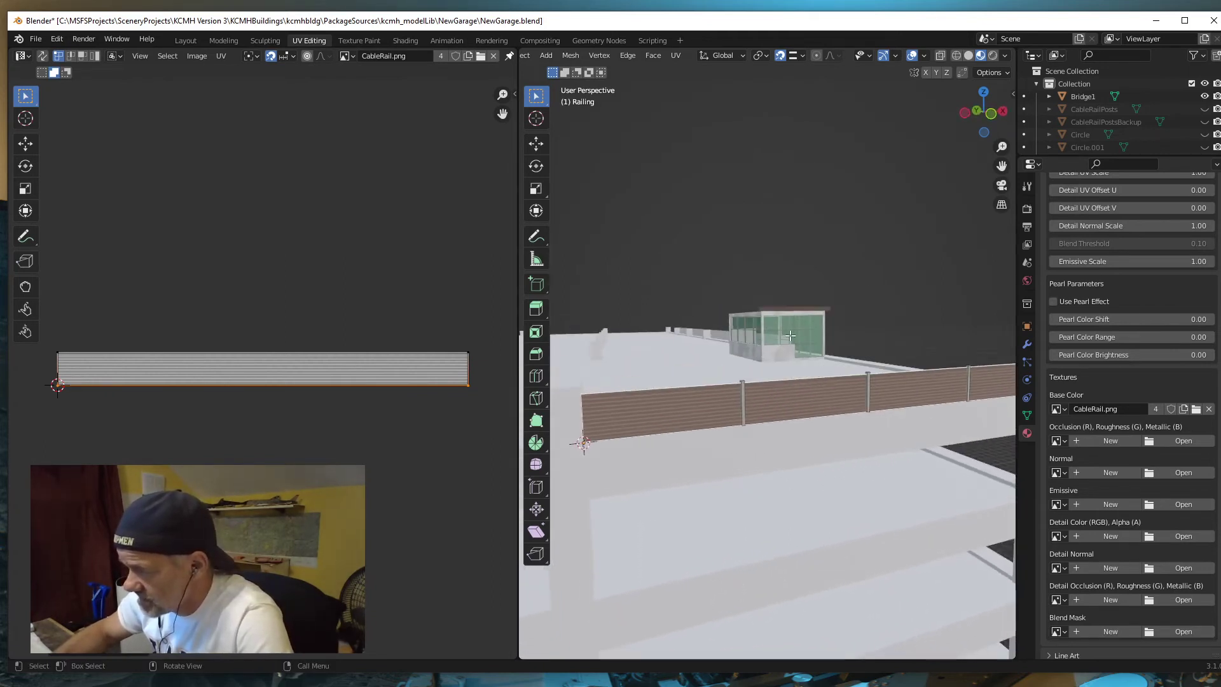
middle_click_drag(731, 546, 771, 547)
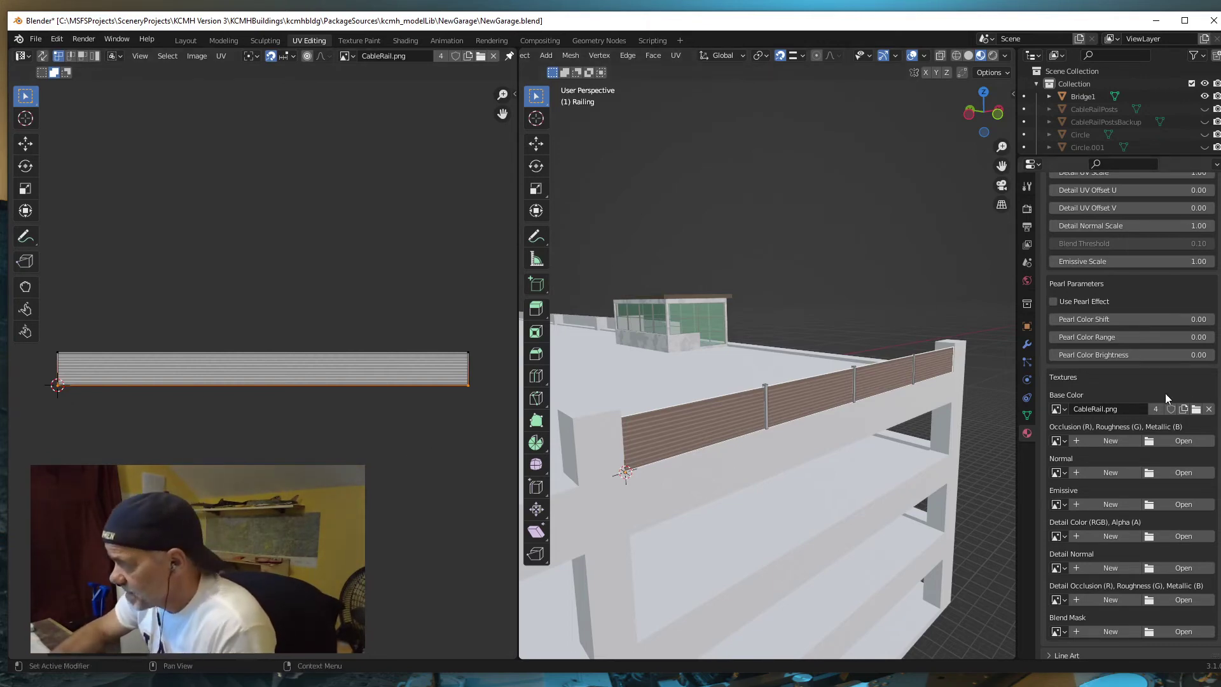
- Set the material Blend Mode to Alpha Blend and the MSFS Alpha Mode to Blend
scroll(1116, 368, "up", 15)
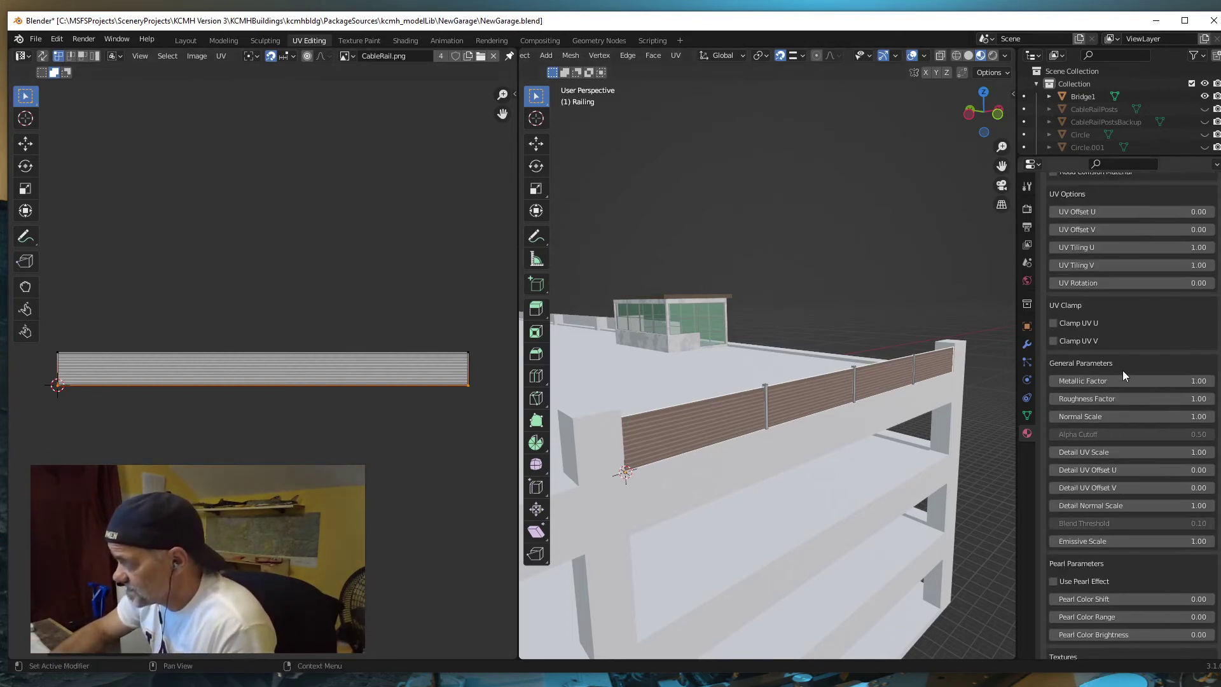
scroll(1123, 370, "up", 8)
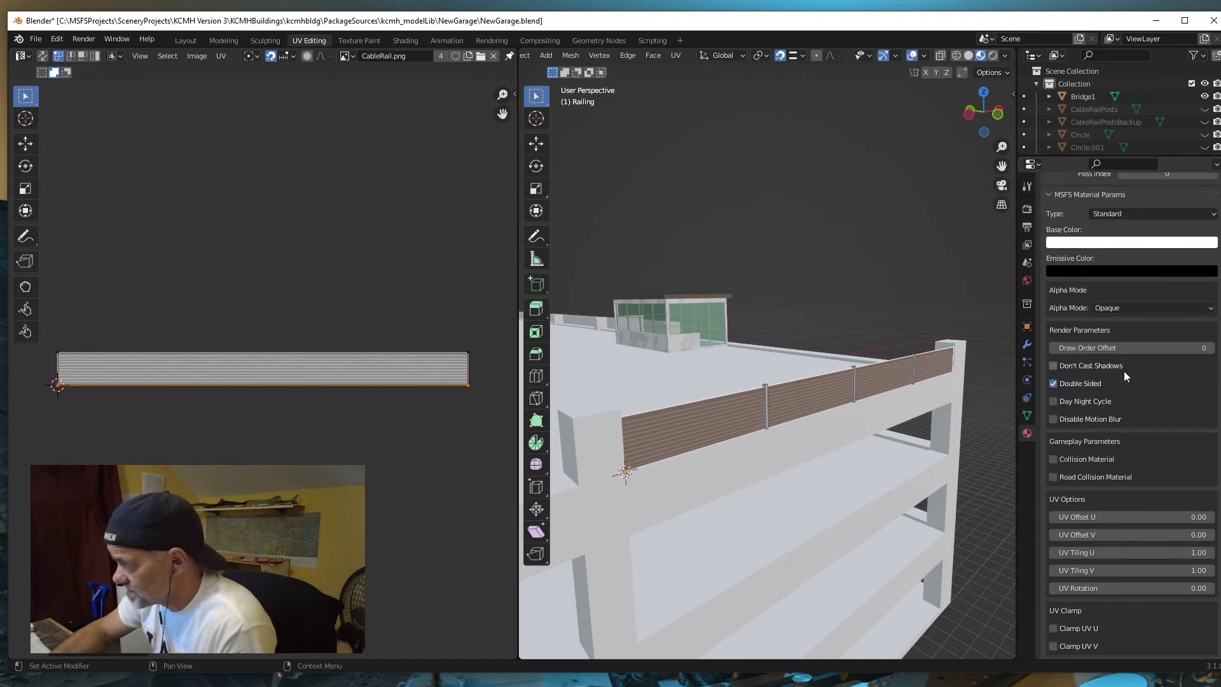
scroll(1147, 353, "up", 4)
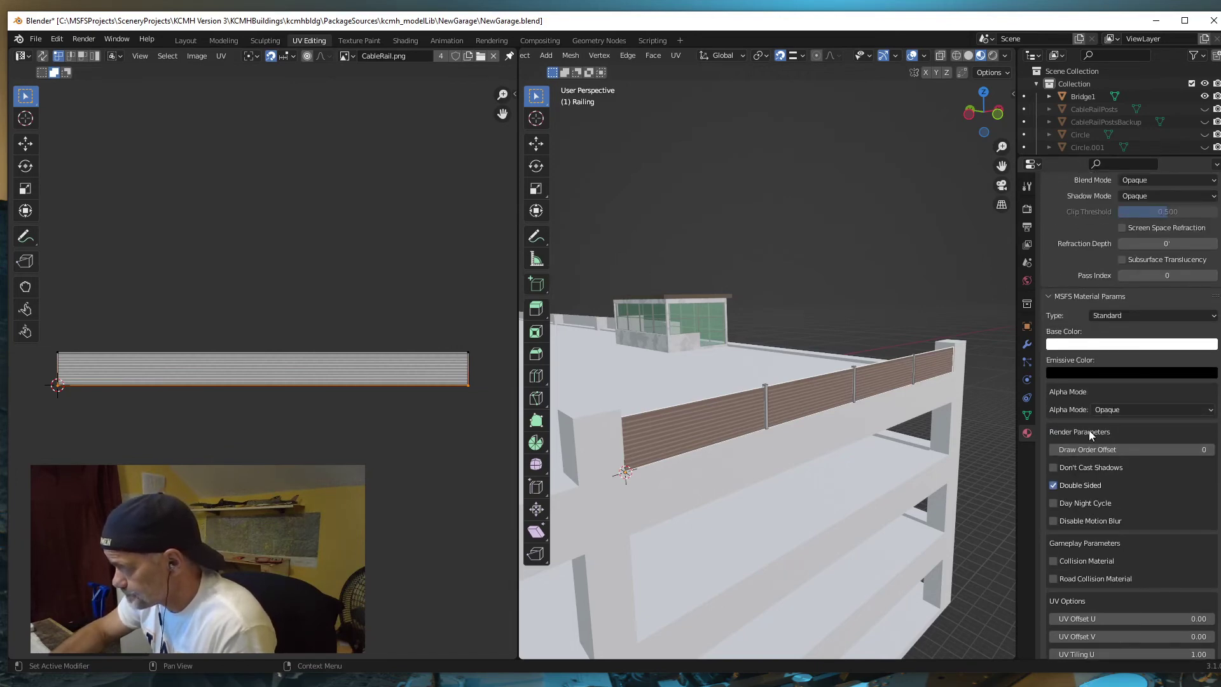
scroll(1138, 478, "up", 8)
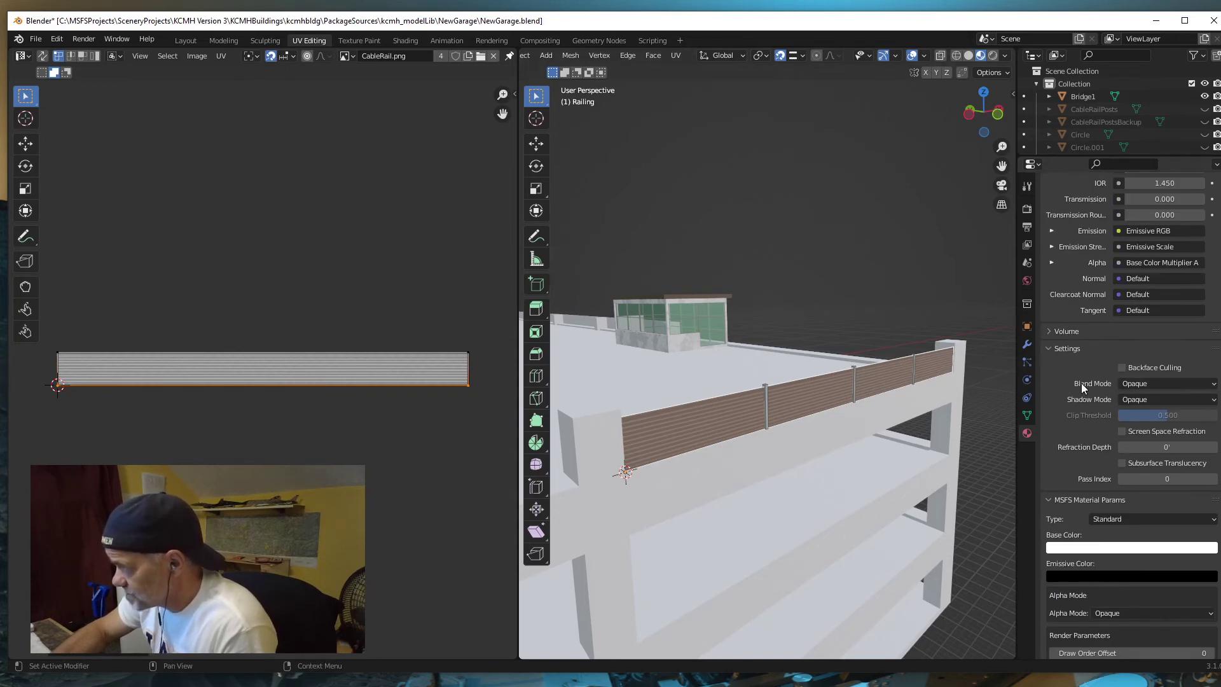
left_click(1215, 384)
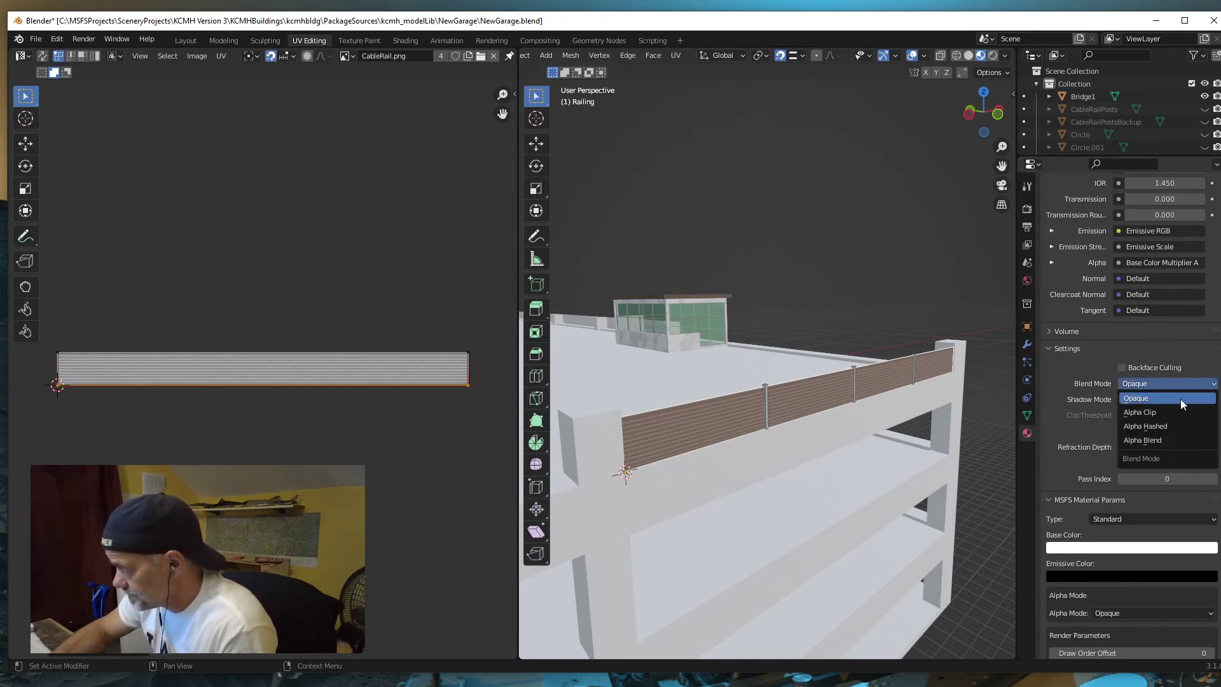
left_click(1139, 438)
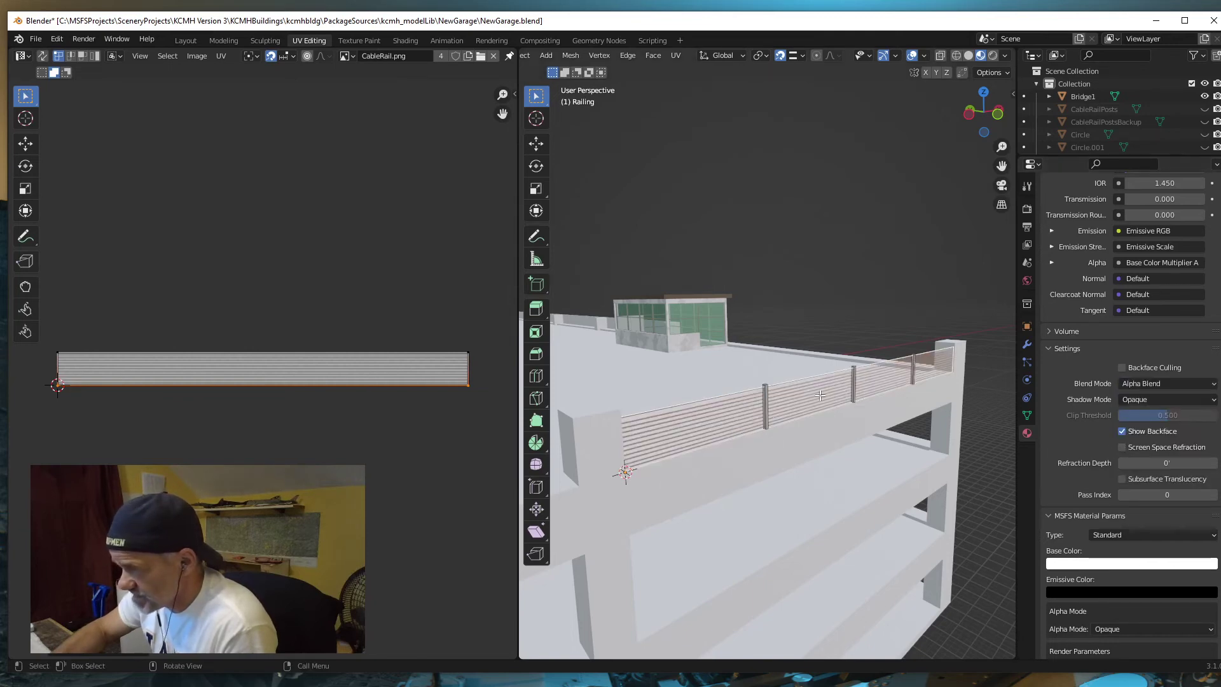
scroll(1084, 381, "down", 7)
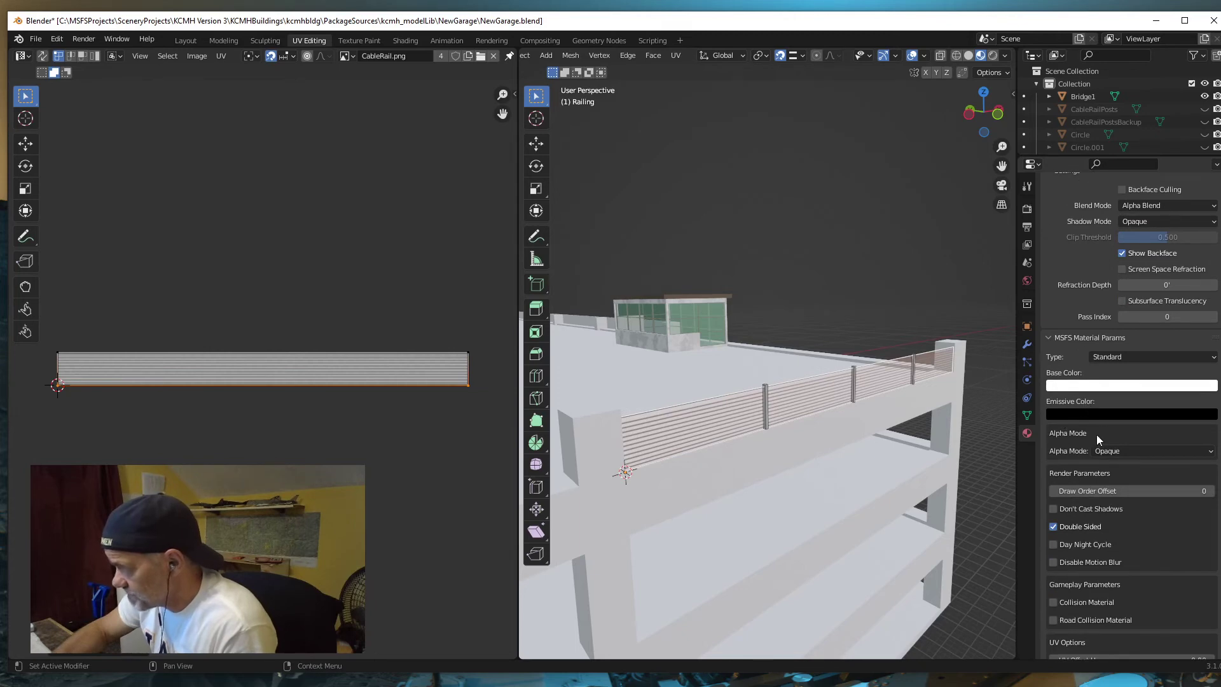
left_click(1186, 452)
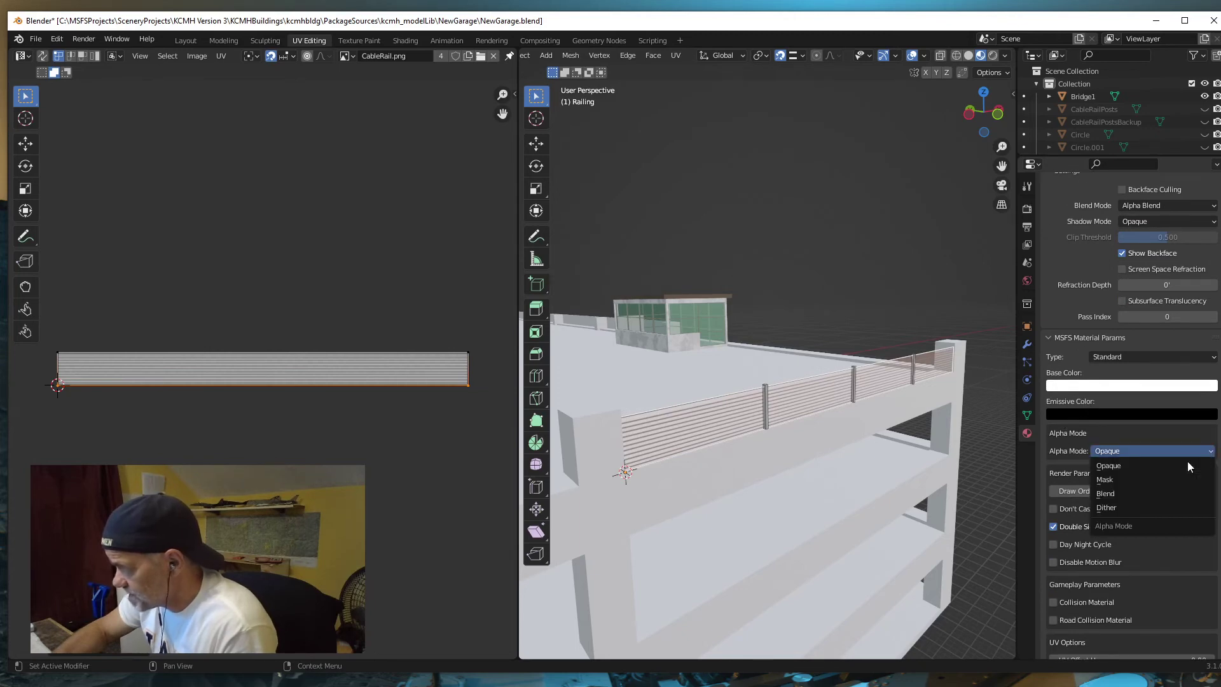
left_click(1106, 495)
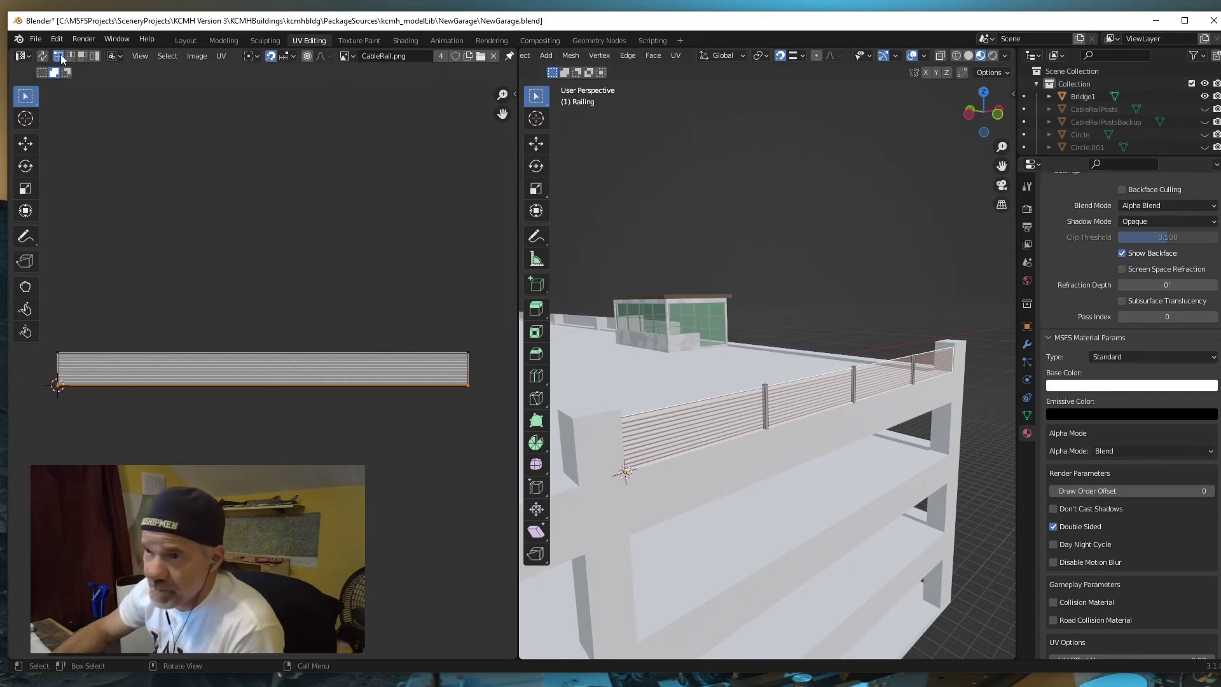
left_click(185, 40)
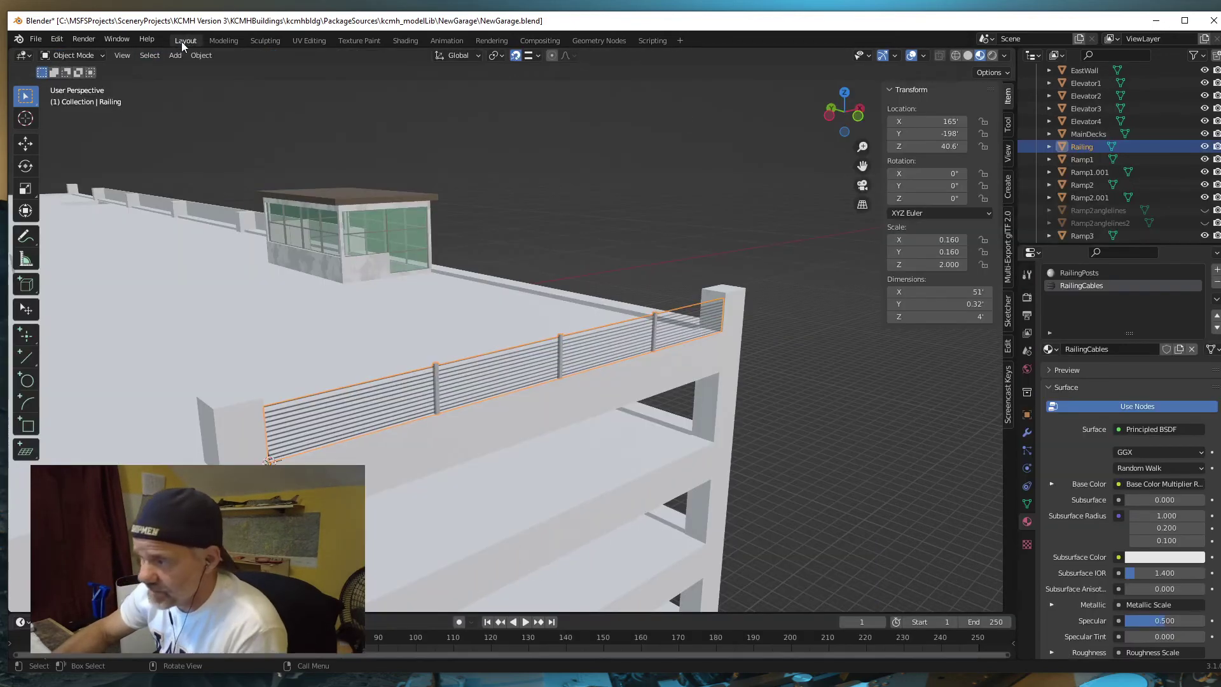
left_click(697, 226)
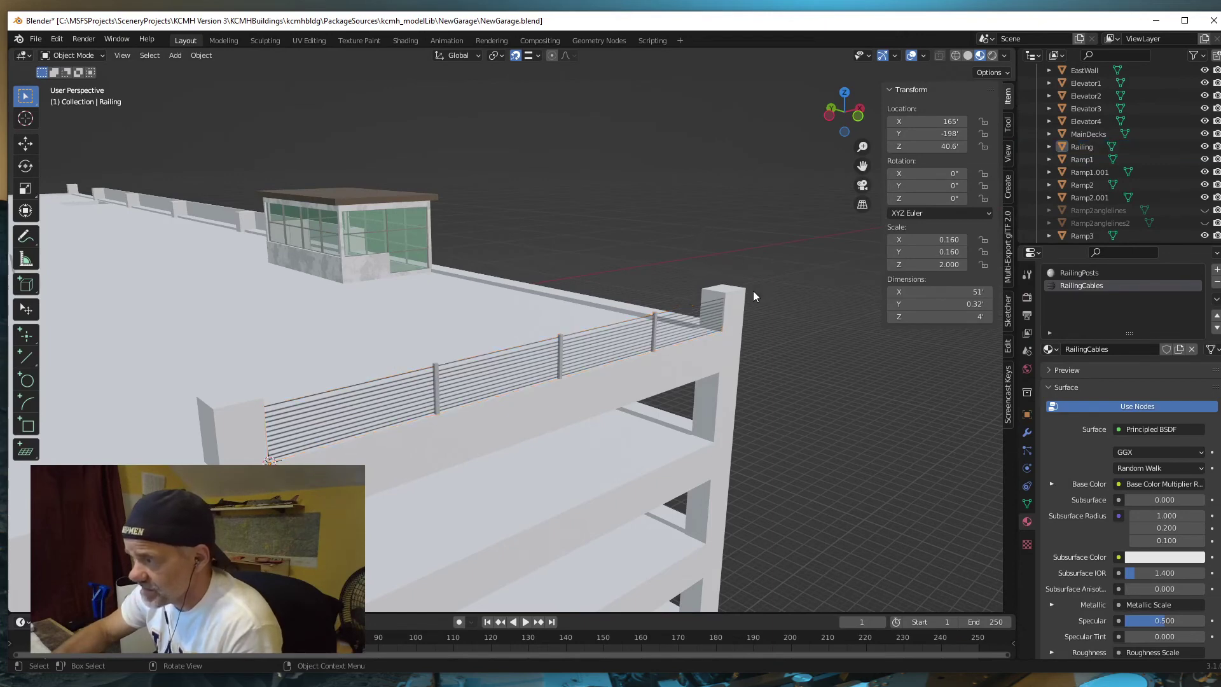
mouse_move(833, 436)
middle_mouse_down()
mouse_move(785, 406)
mouse_move(704, 407)
mouse_move(741, 431)
mouse_move(830, 417)
middle_mouse_up()
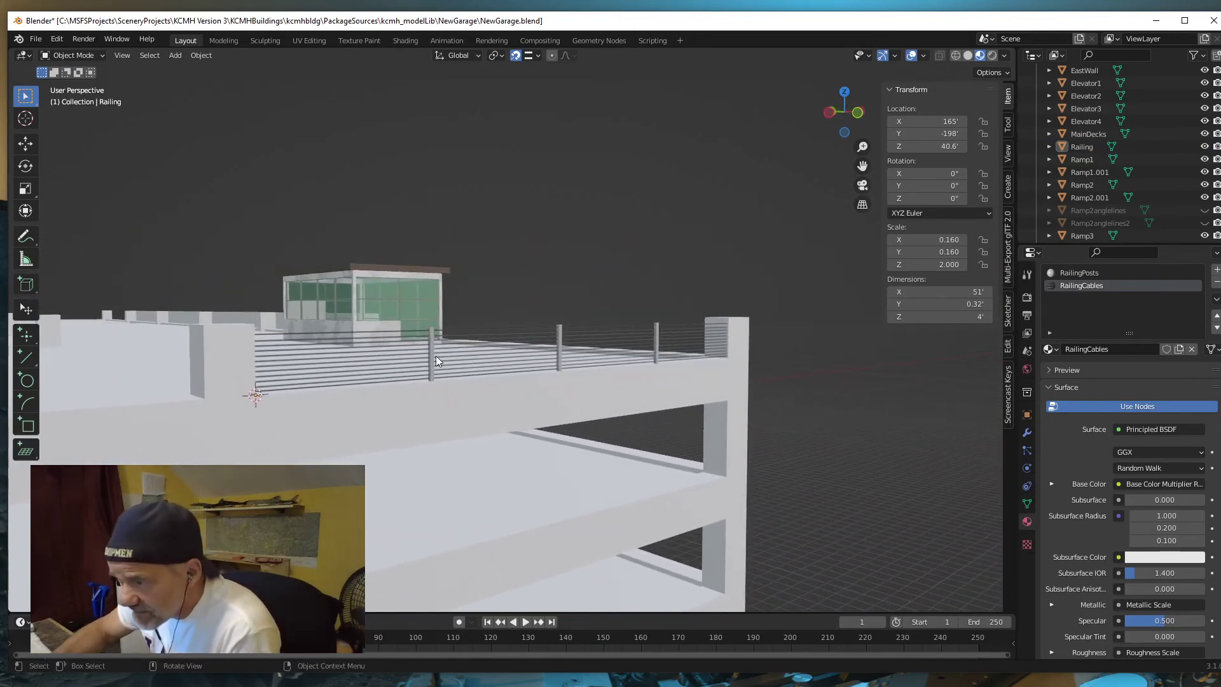
middle_click_drag(710, 410, 748, 410)
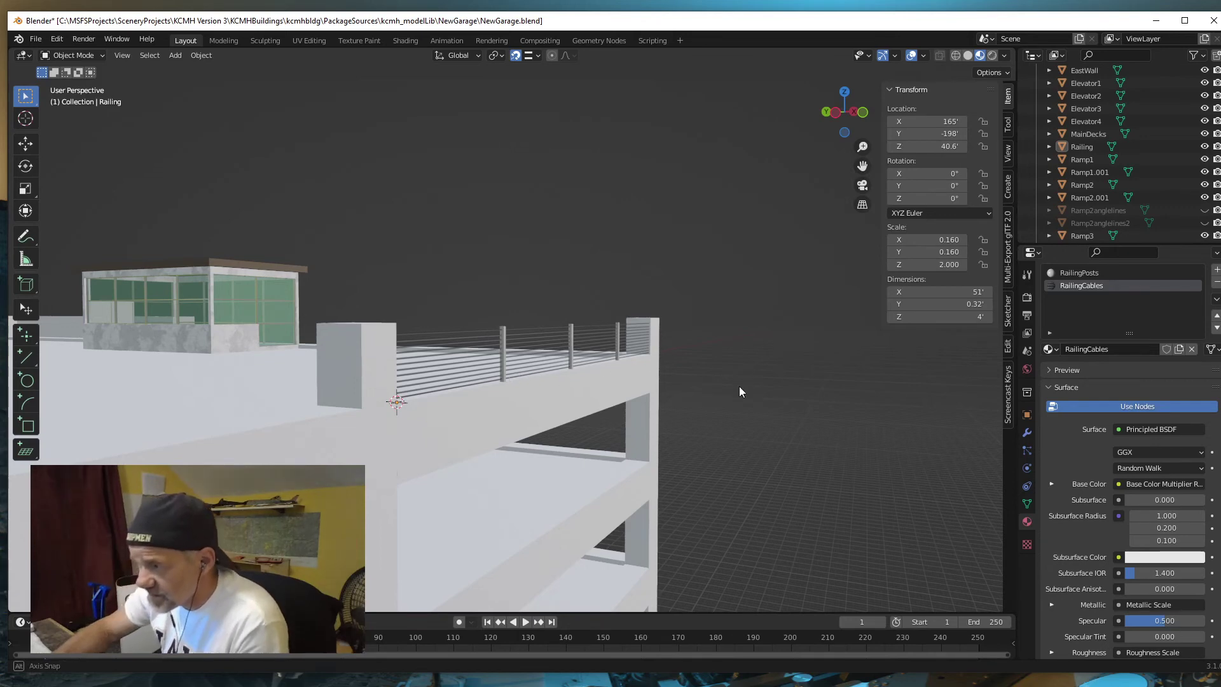
middle_click_drag(738, 386, 694, 393)
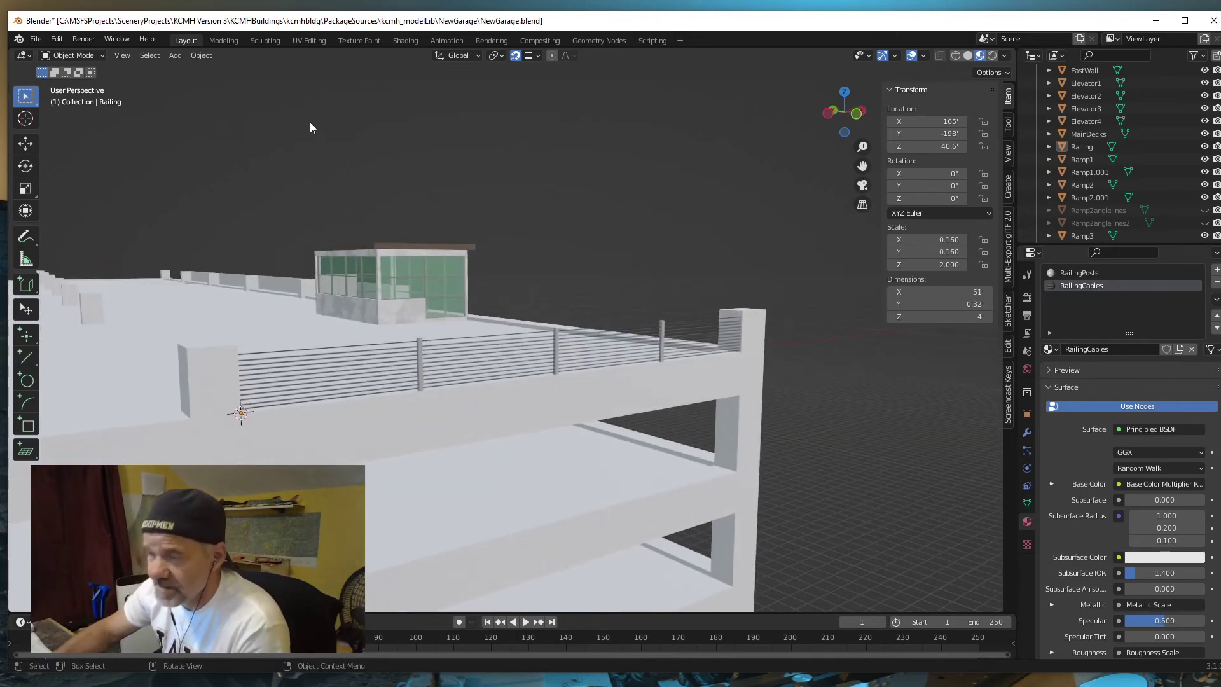
left_click(308, 40)
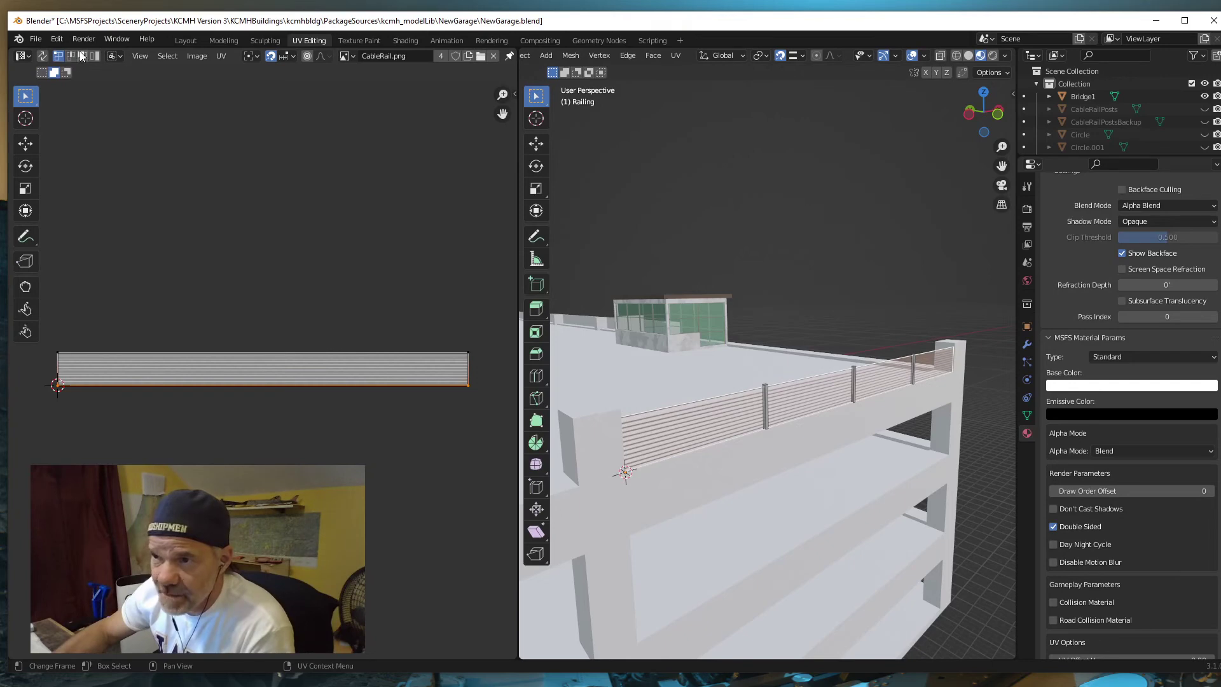
- Select the strip's UV face, abandon an 18° rotation, and return to the Layout workspace
left_click(262, 372)
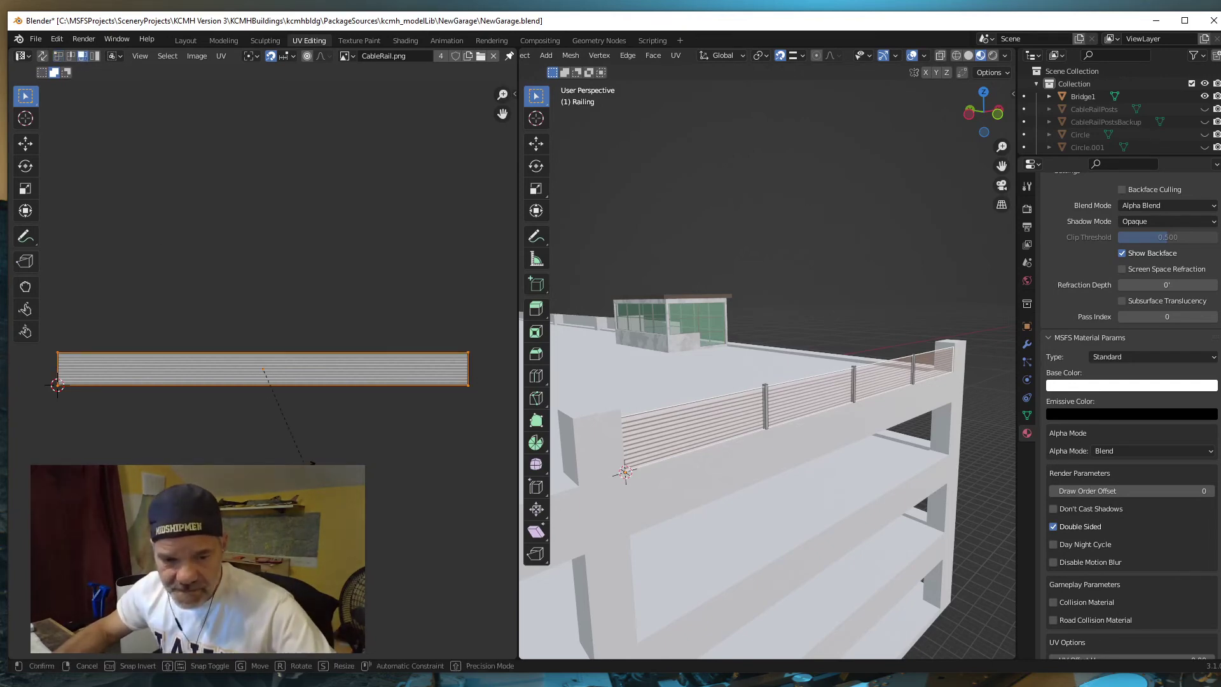
type("r18")
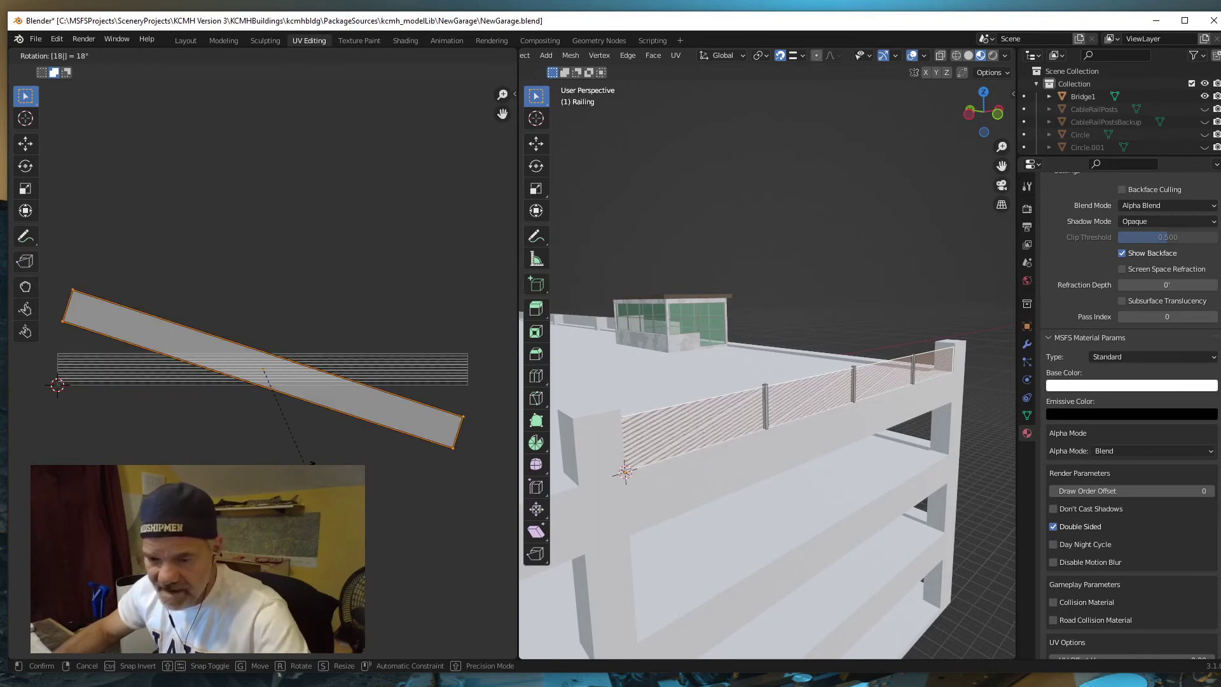
key("Escape")
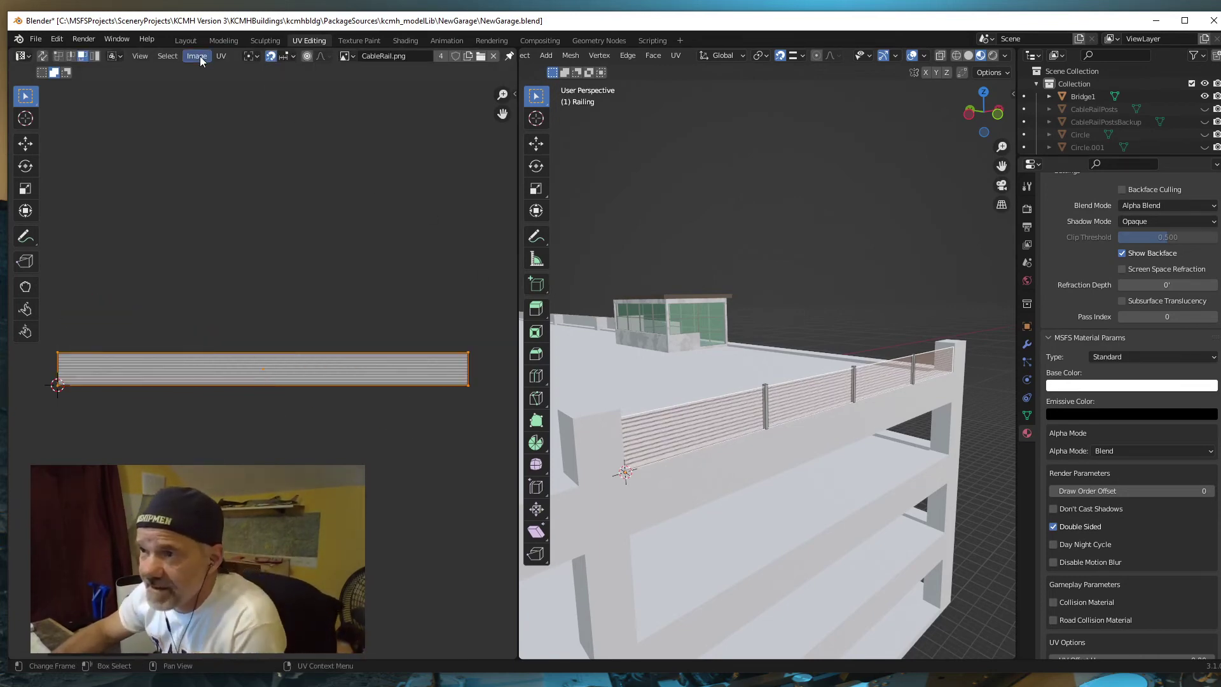
left_click(184, 39)
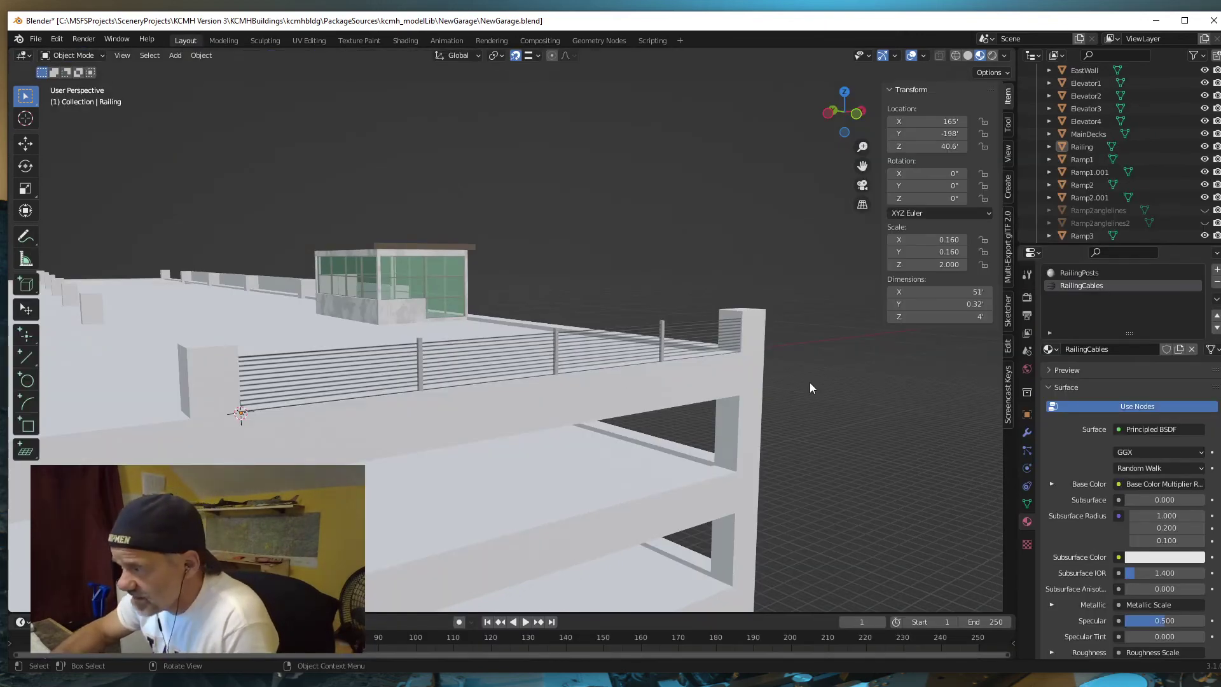
- Orbit and zoom around the garage, inspecting the railing wall close up, then viewing the whole deck
middle_click_drag(810, 388, 563, 400)
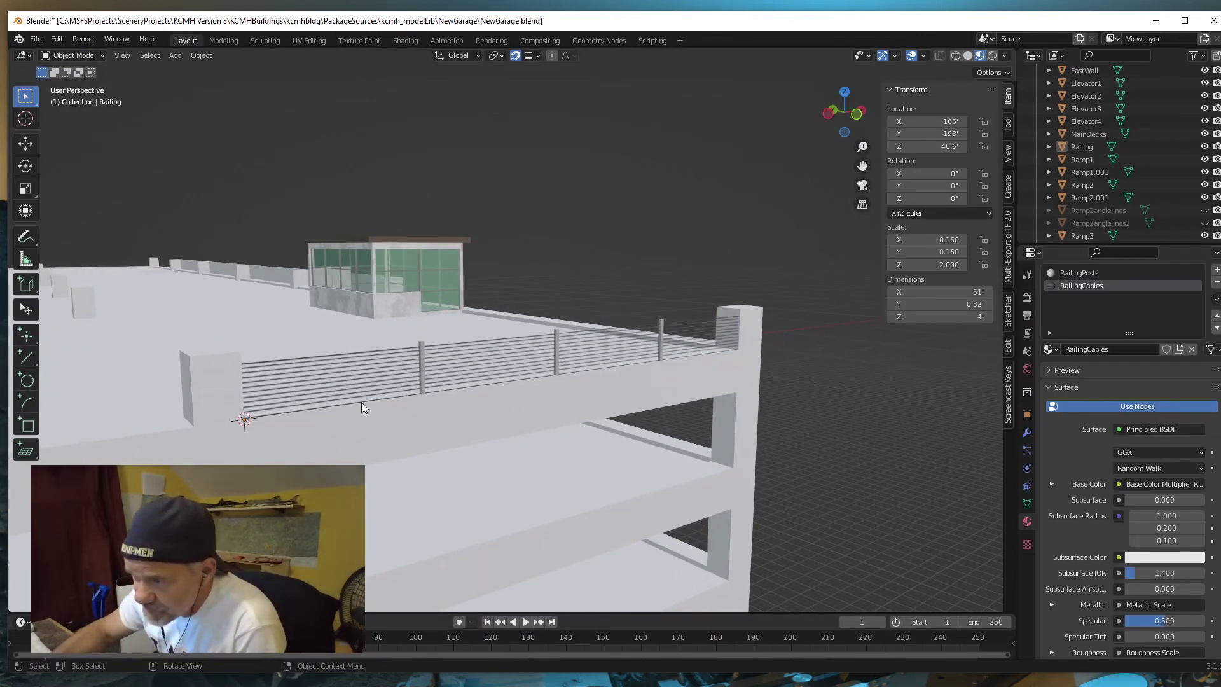
mouse_move(913, 506)
middle_mouse_down()
mouse_move(894, 497)
mouse_move(913, 519)
middle_mouse_up()
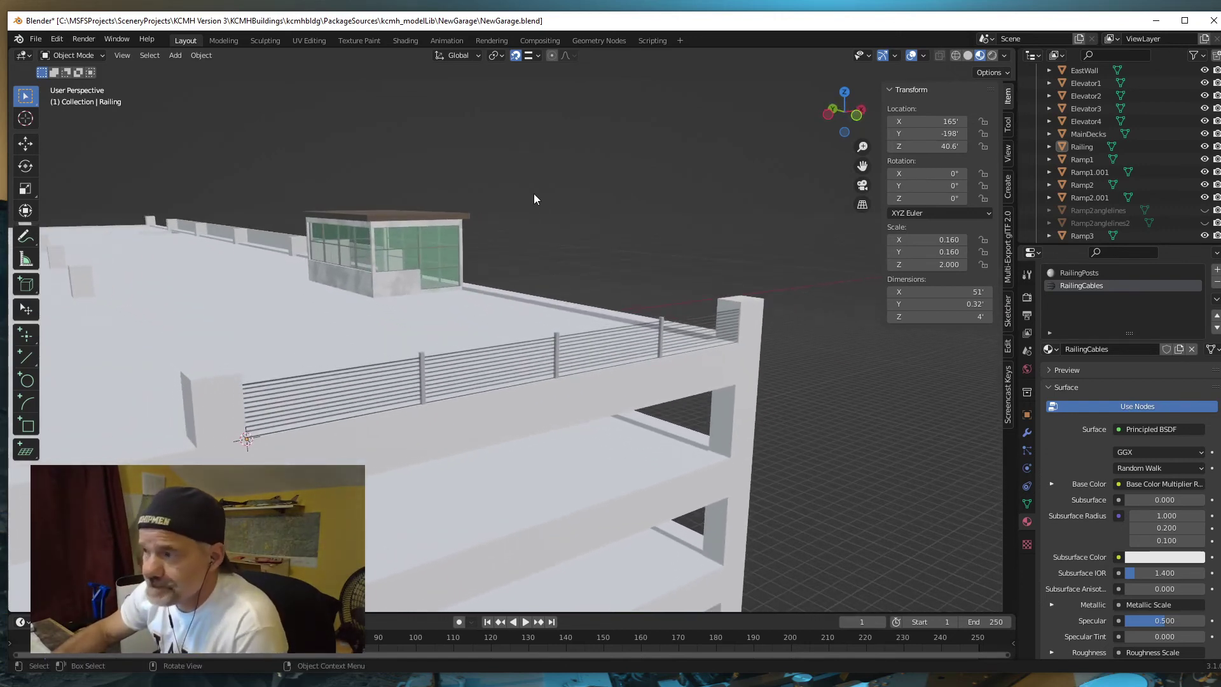
middle_click_drag(852, 430, 488, 431)
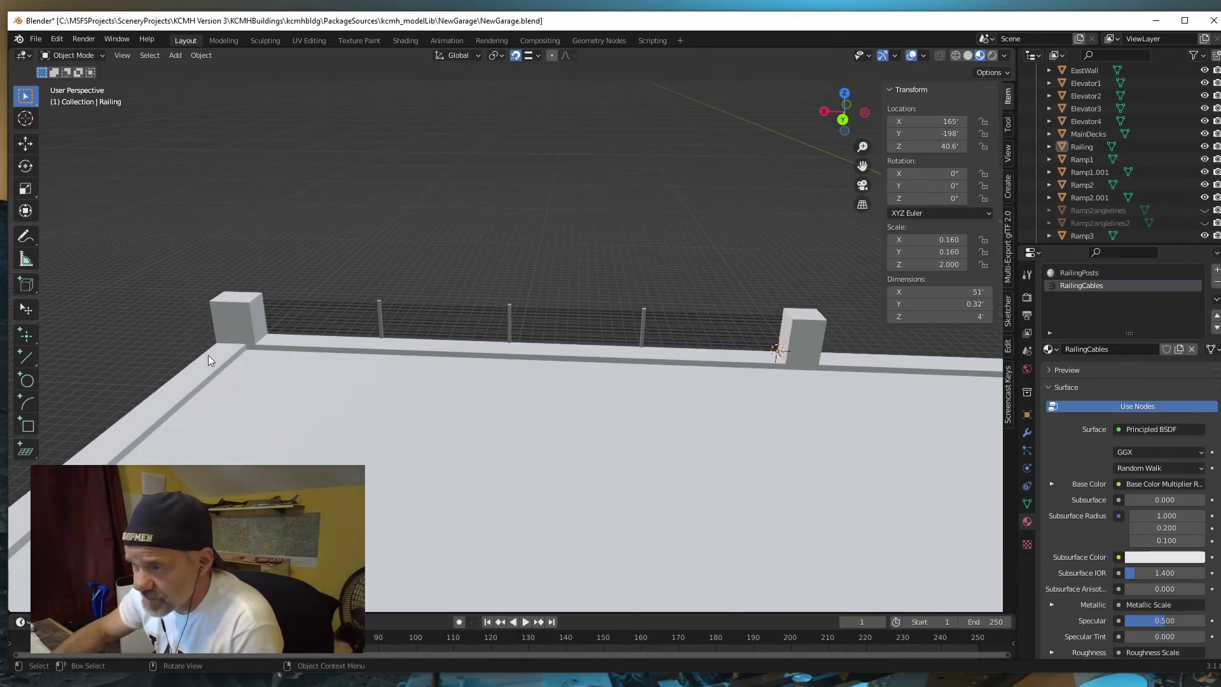
middle_click_drag(208, 355, 375, 380)
scroll(429, 395, "up", 4)
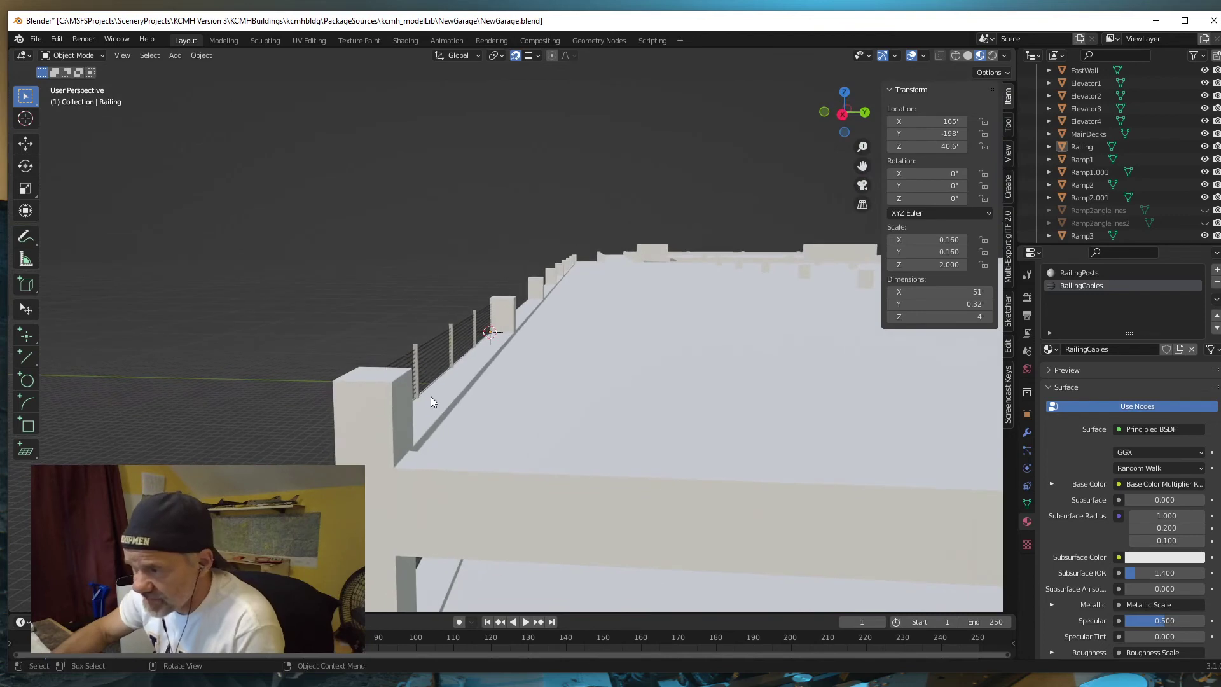
scroll(414, 407, "up", 2)
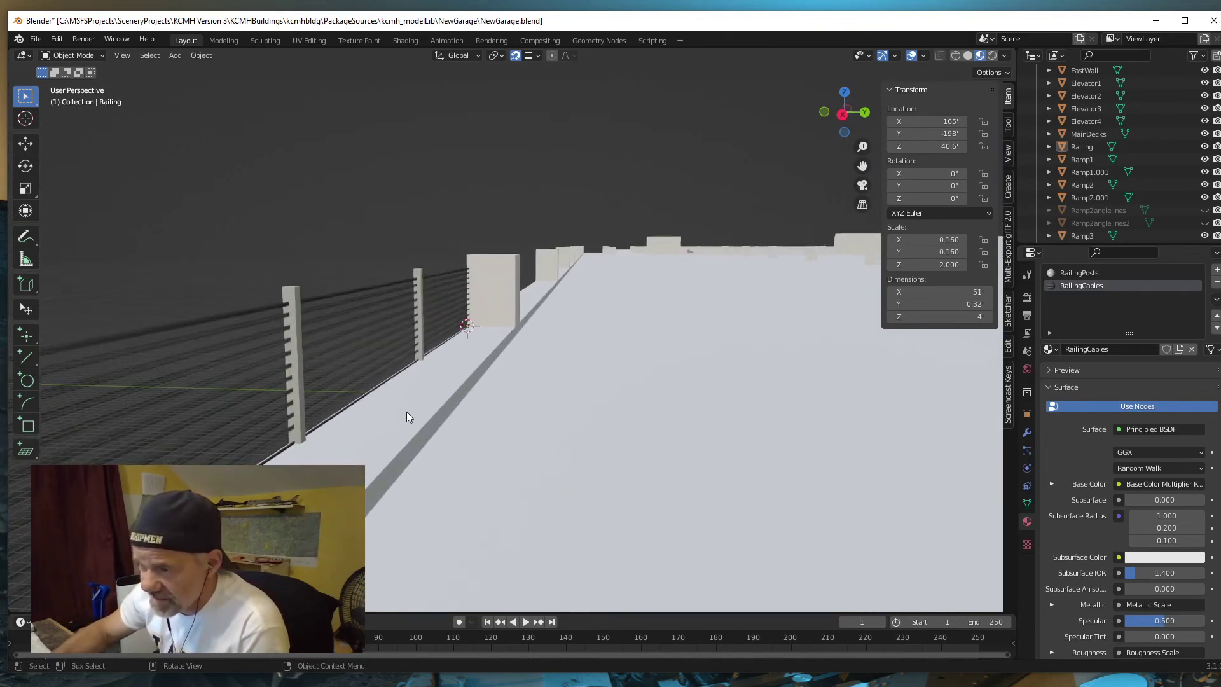
middle_click_drag(399, 429, 201, 441)
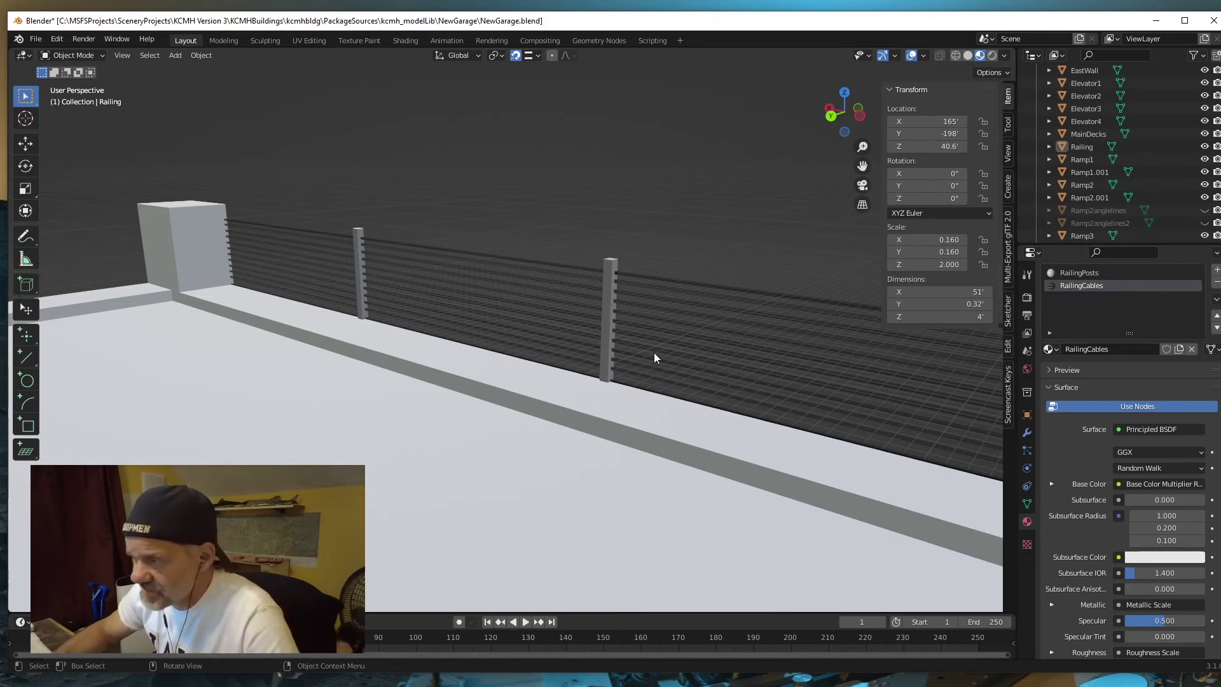
scroll(471, 460, "down", 3)
scroll(468, 461, "down", 3)
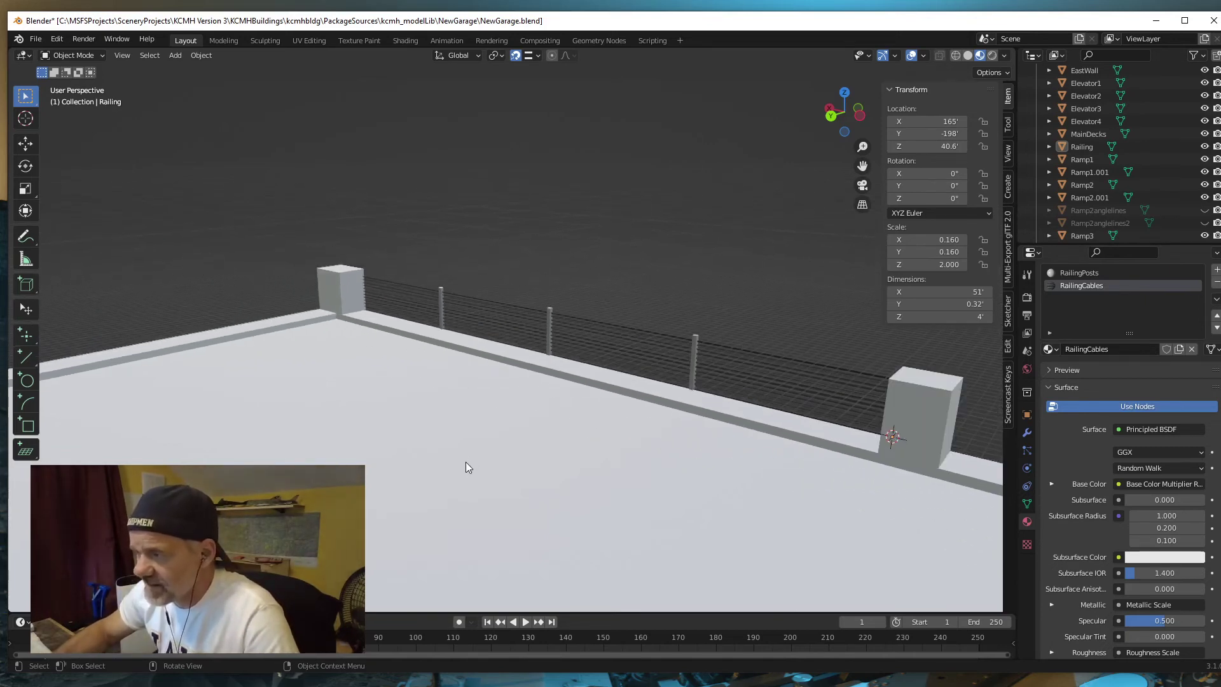
middle_click_drag(554, 488, 439, 470)
scroll(439, 471, "down", 6)
middle_click_drag(516, 554, 529, 517)
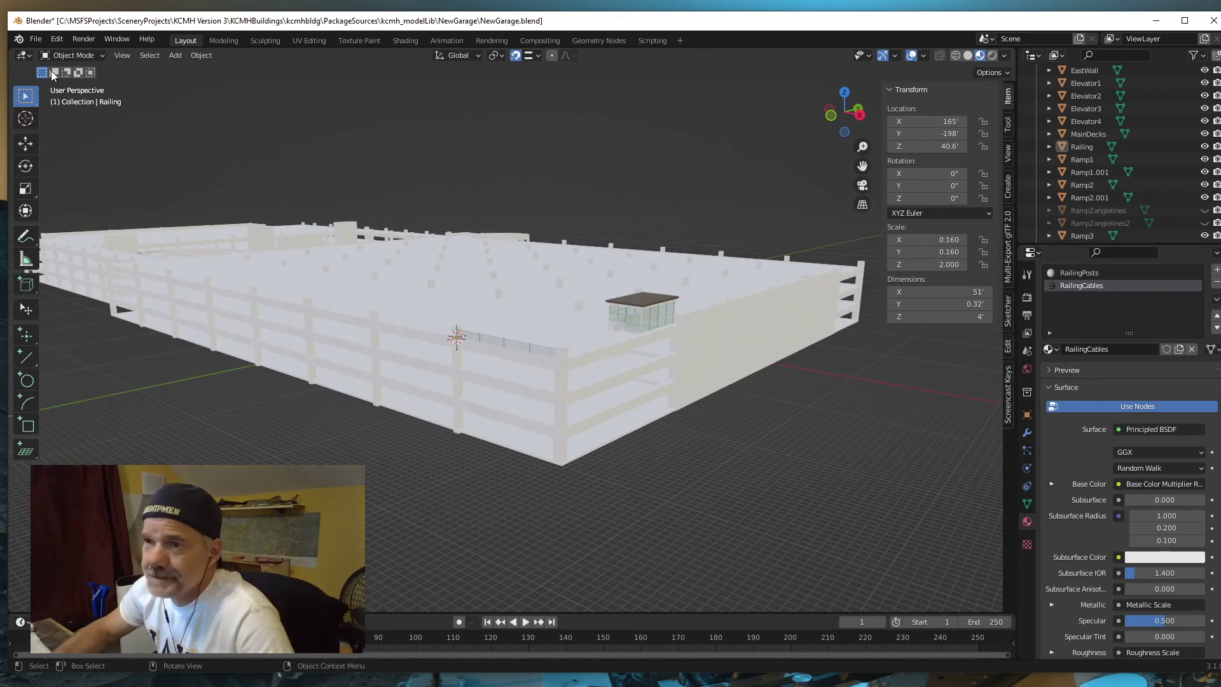
- Save NewGarage.blend, then turn the view to the top-deck railing and select the Railing object
left_click(35, 39)
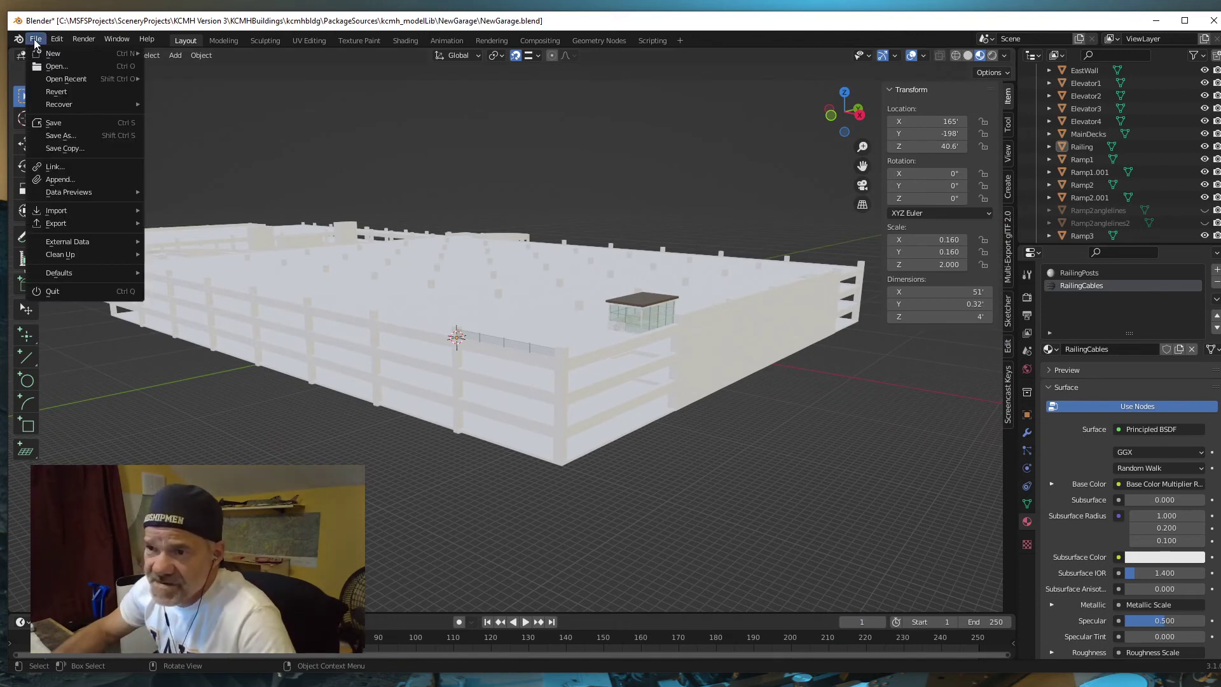
left_click(56, 122)
middle_click_drag(483, 330, 397, 554)
scroll(563, 511, "up", 3)
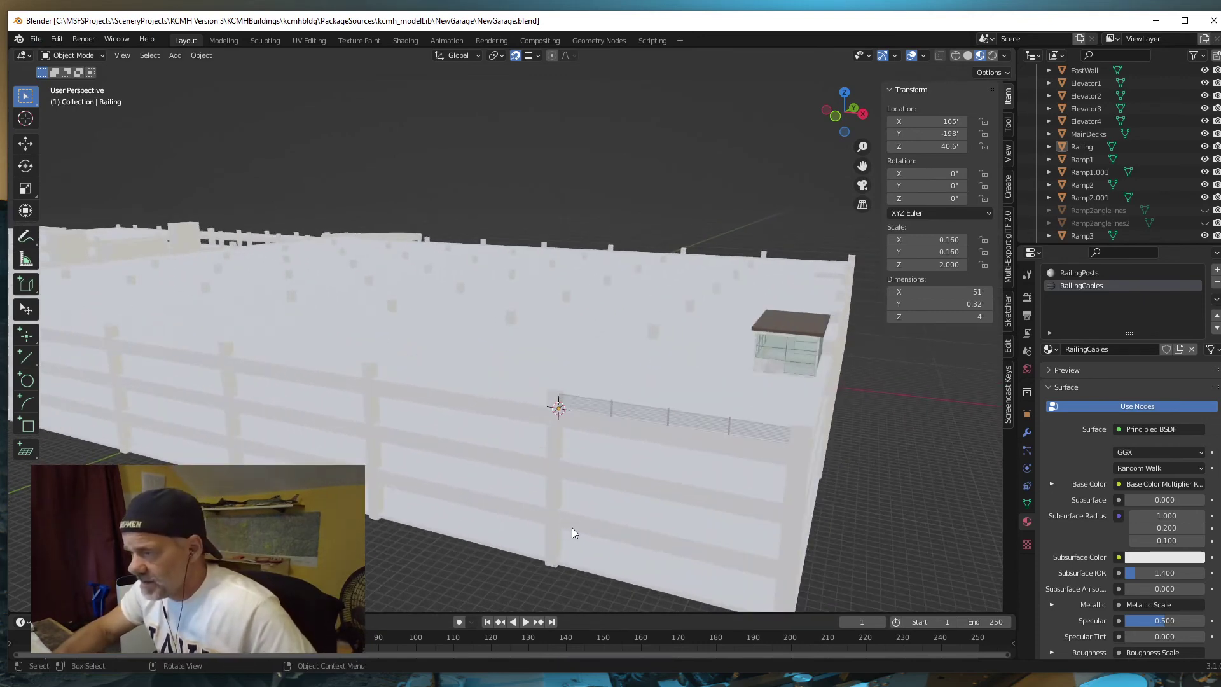
middle_click_drag(540, 512, 466, 505)
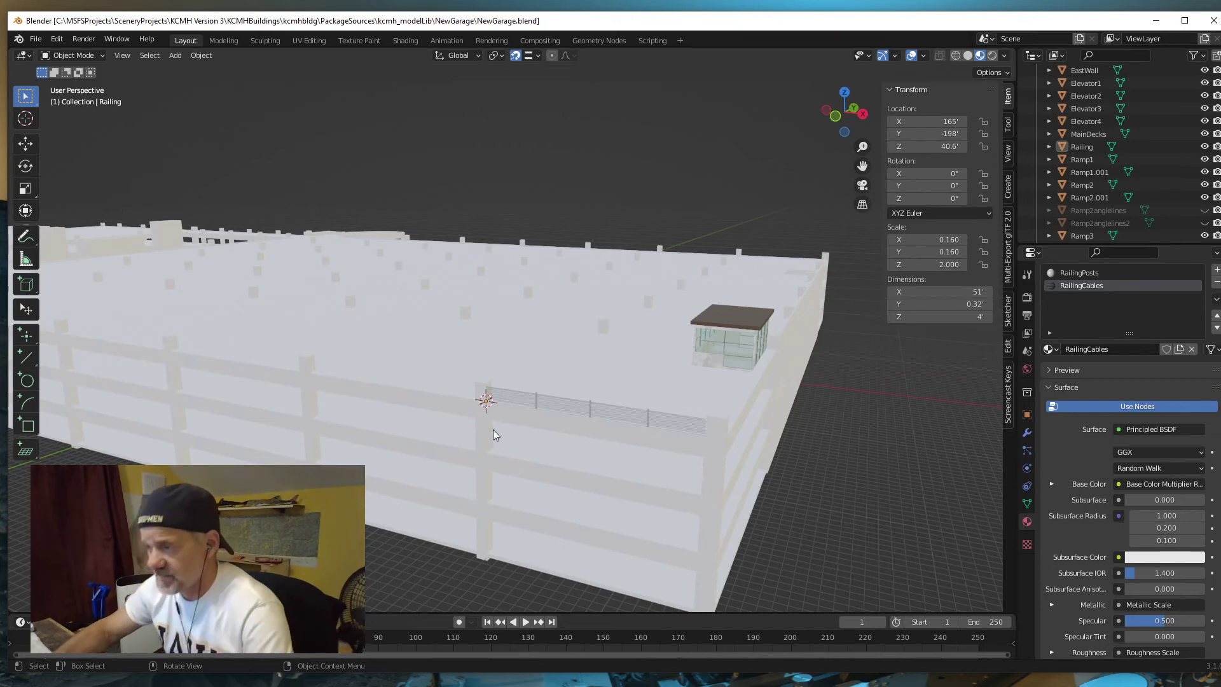
middle_click_drag(581, 452, 594, 459)
left_click(579, 407)
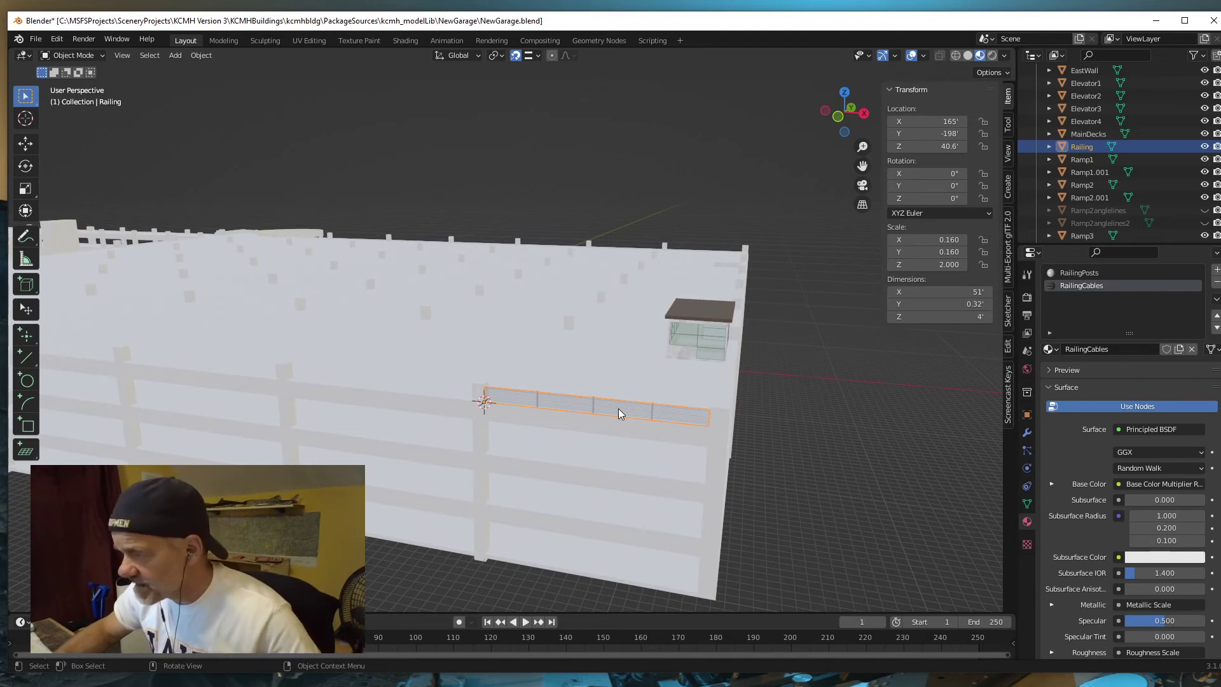
- Move the railing's right-end vertices 1 ft along X so the section spans 52 ft
key("Tab")
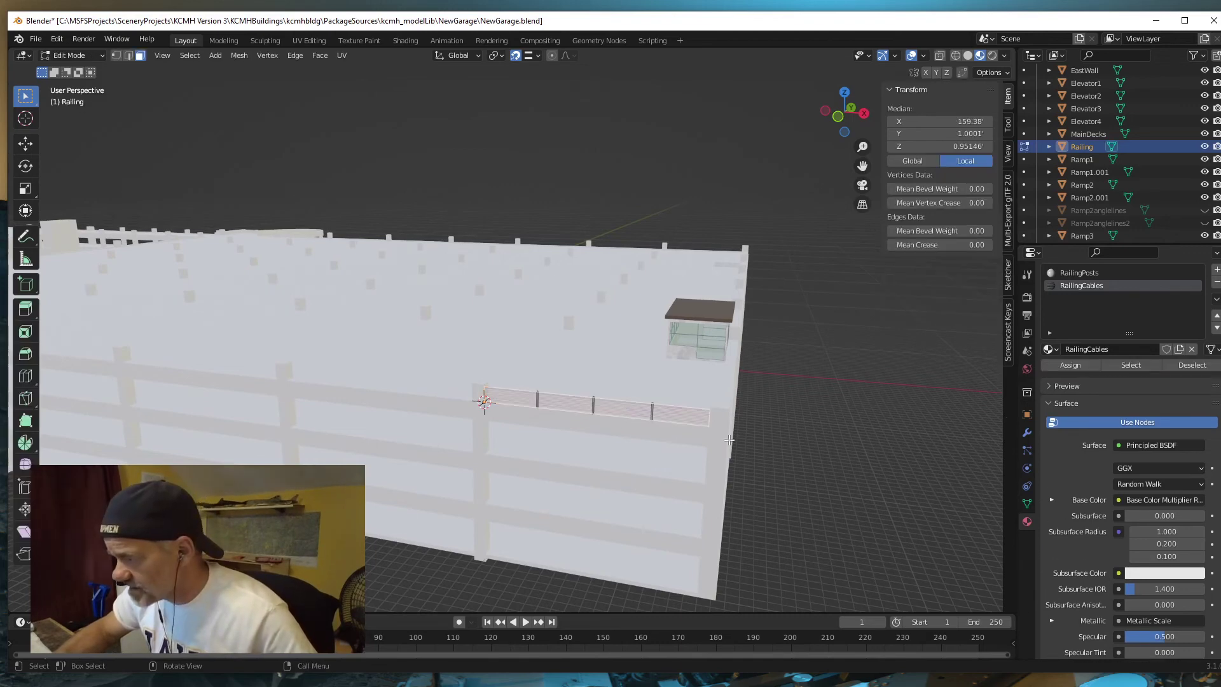
left_click(117, 56)
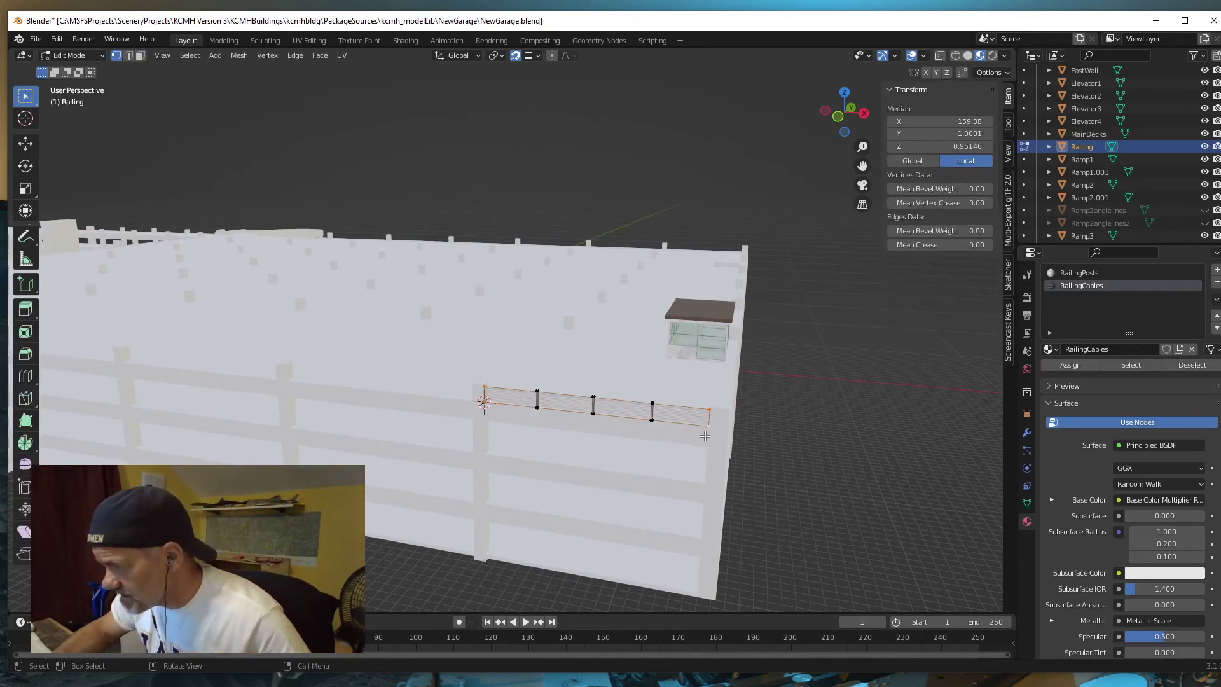
left_click_drag(700, 433, 716, 400)
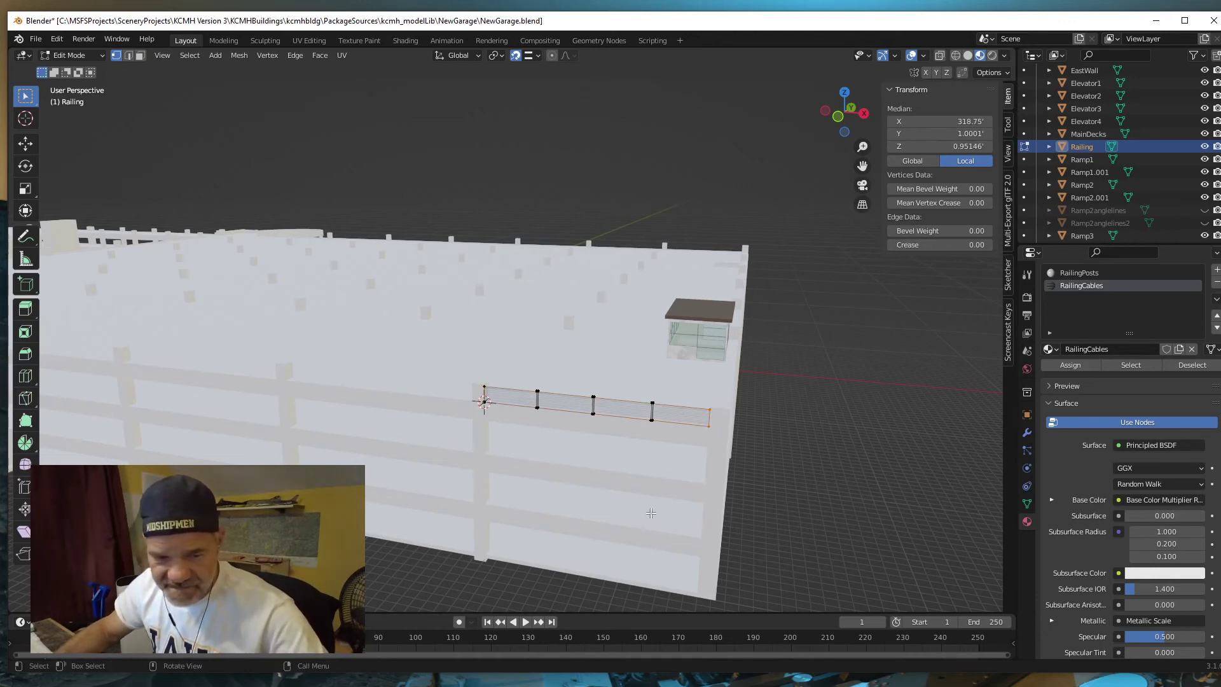
key("g")
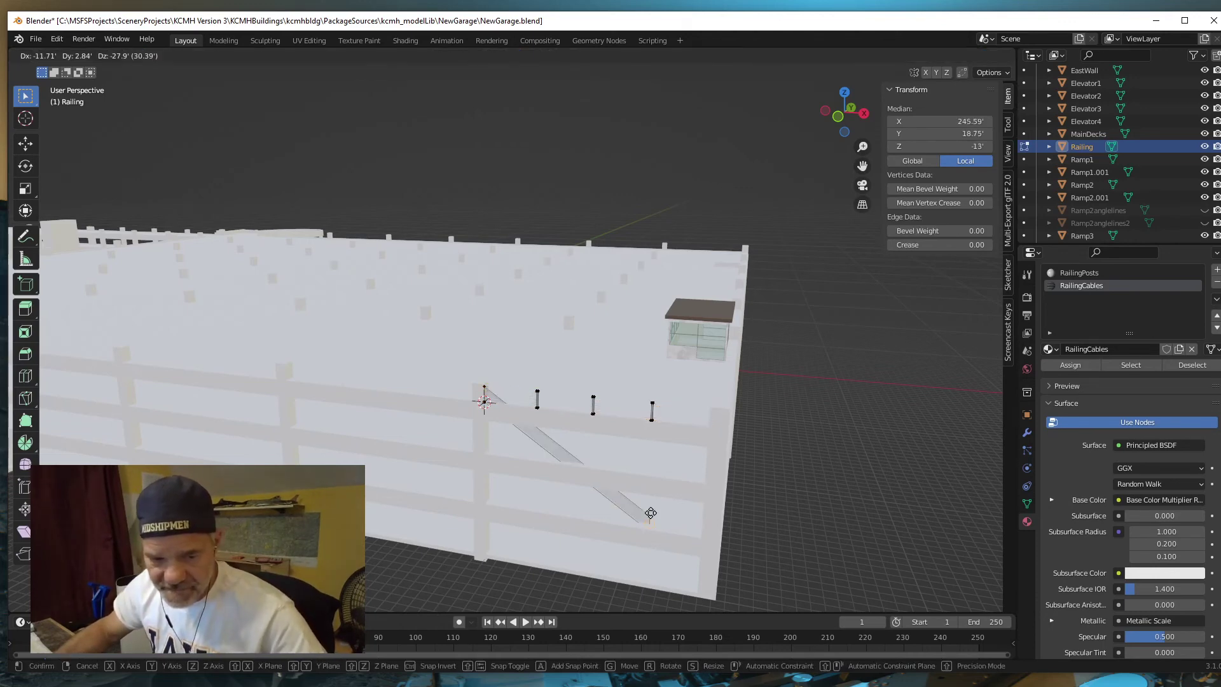
key("x")
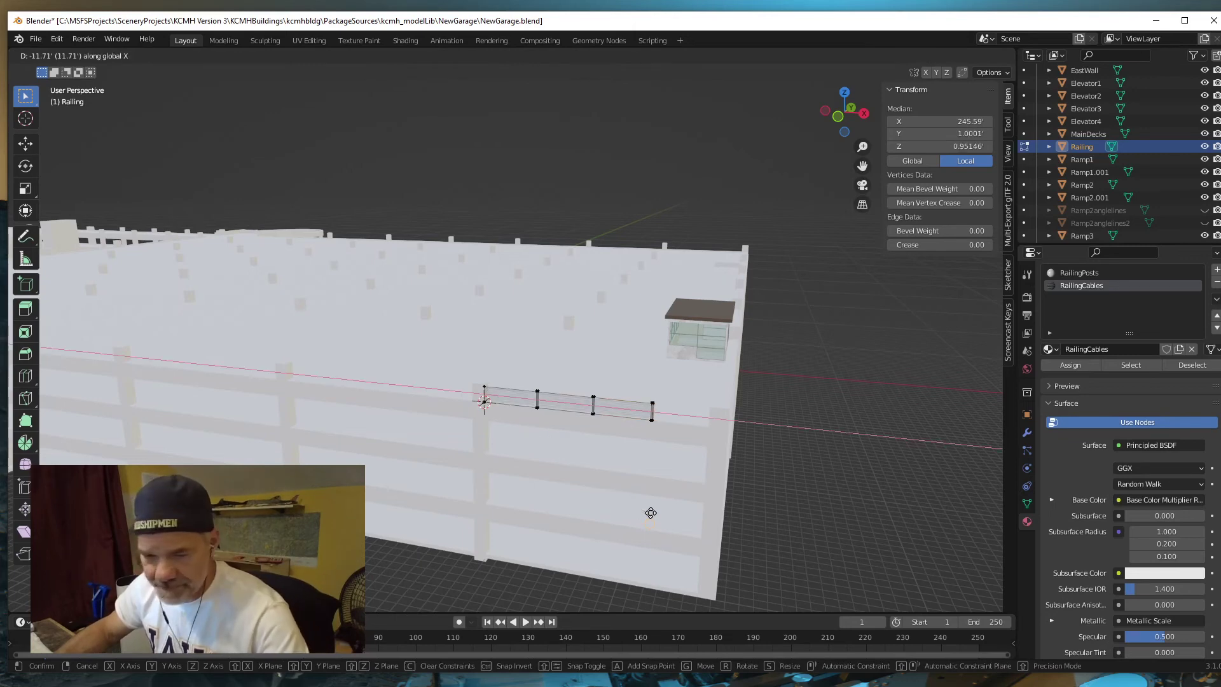
type("1")
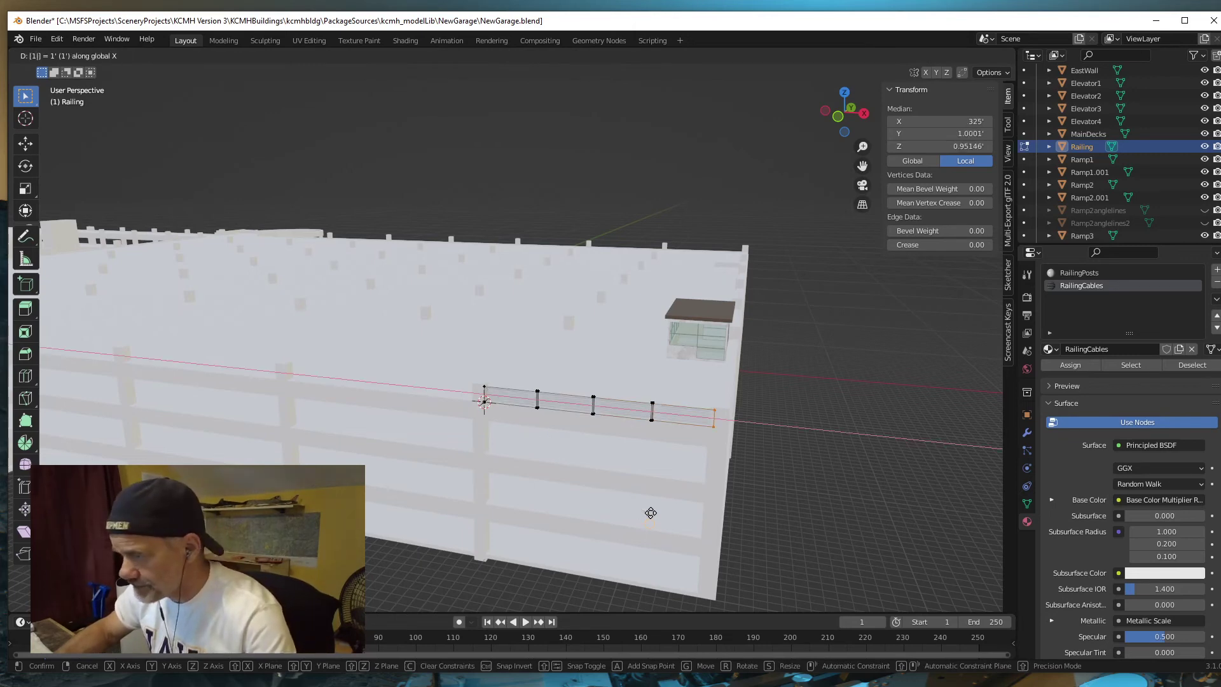
key("Return")
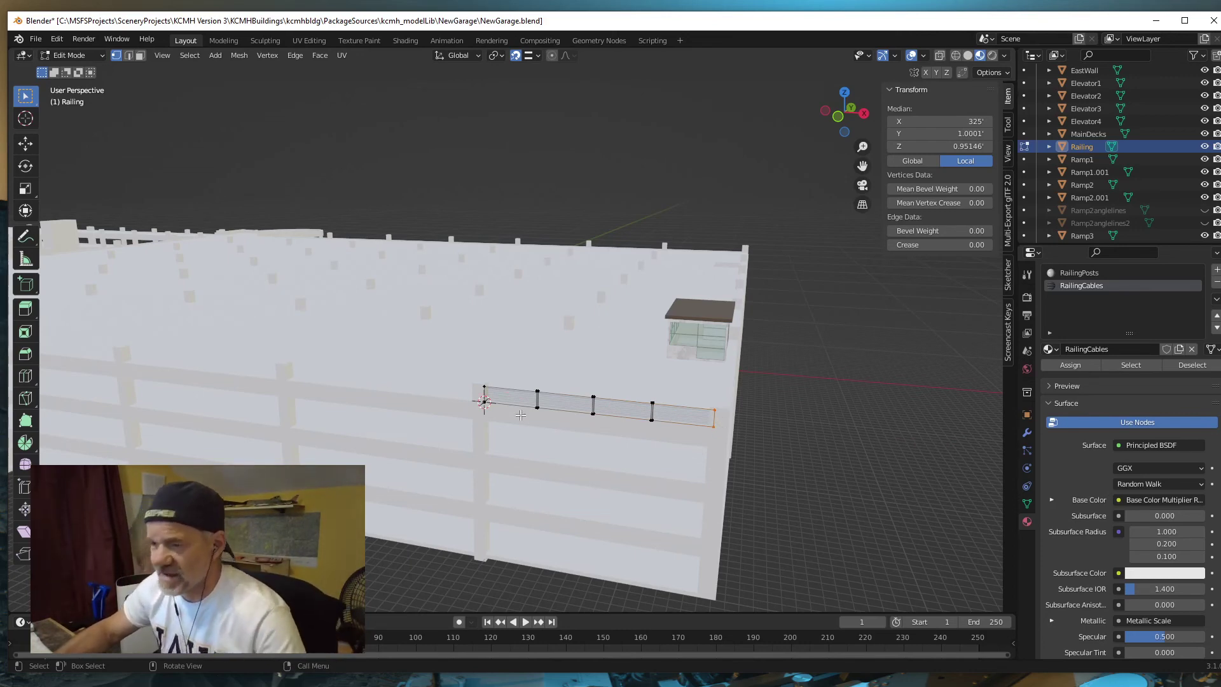
key("Tab")
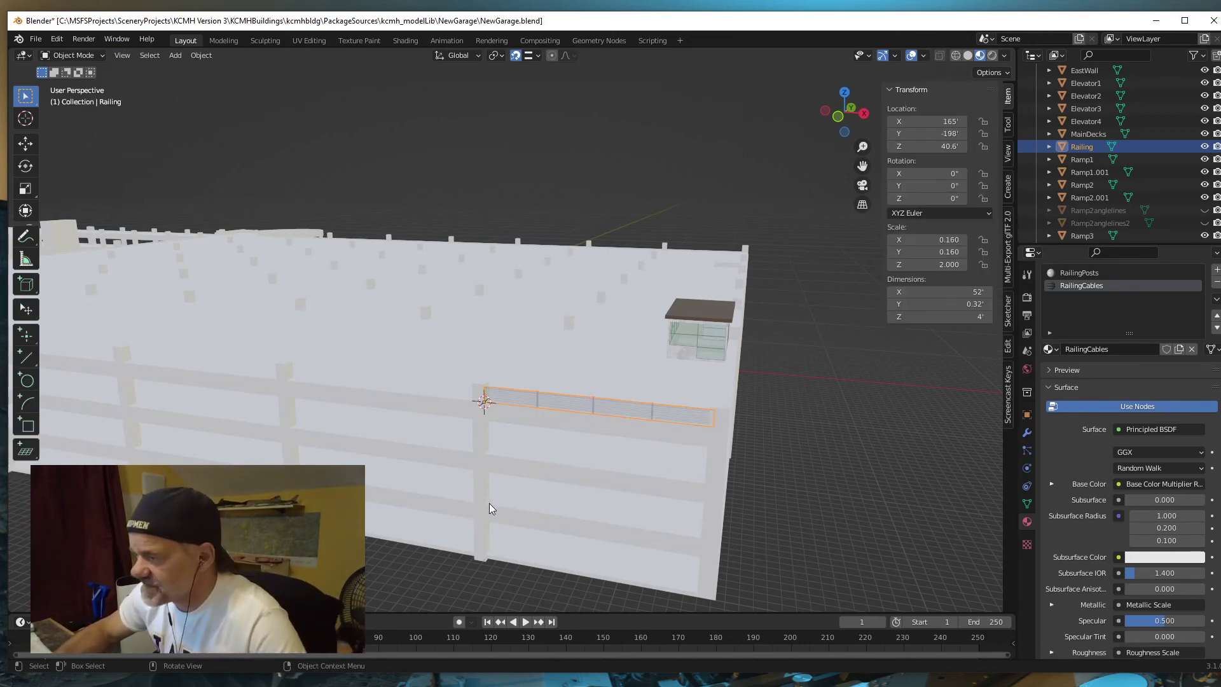
- Orbit to a lower side view of the facade with the lengthened Railing selected
mouse_move(489, 504)
middle_mouse_down()
mouse_move(533, 485)
mouse_move(536, 507)
mouse_move(510, 506)
middle_mouse_up()
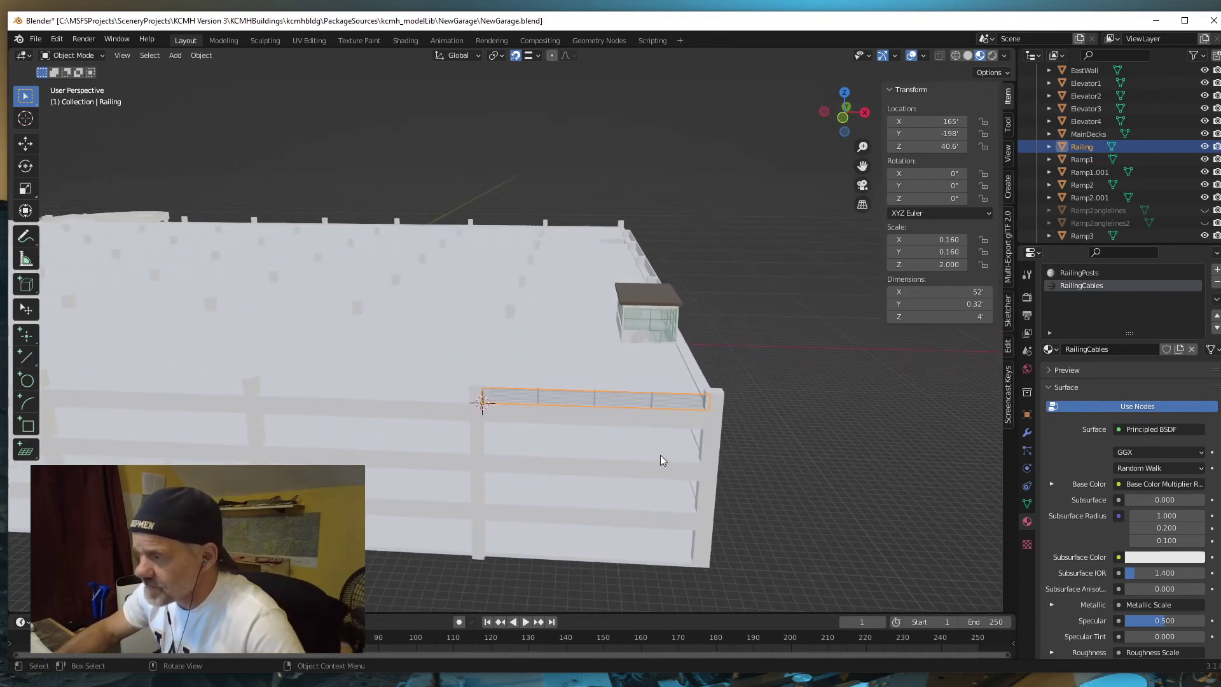
middle_click_drag(660, 455, 674, 480)
left_click(740, 444)
scroll(665, 474, "down", 6)
scroll(506, 454, "up", 4)
scroll(508, 455, "up", 2)
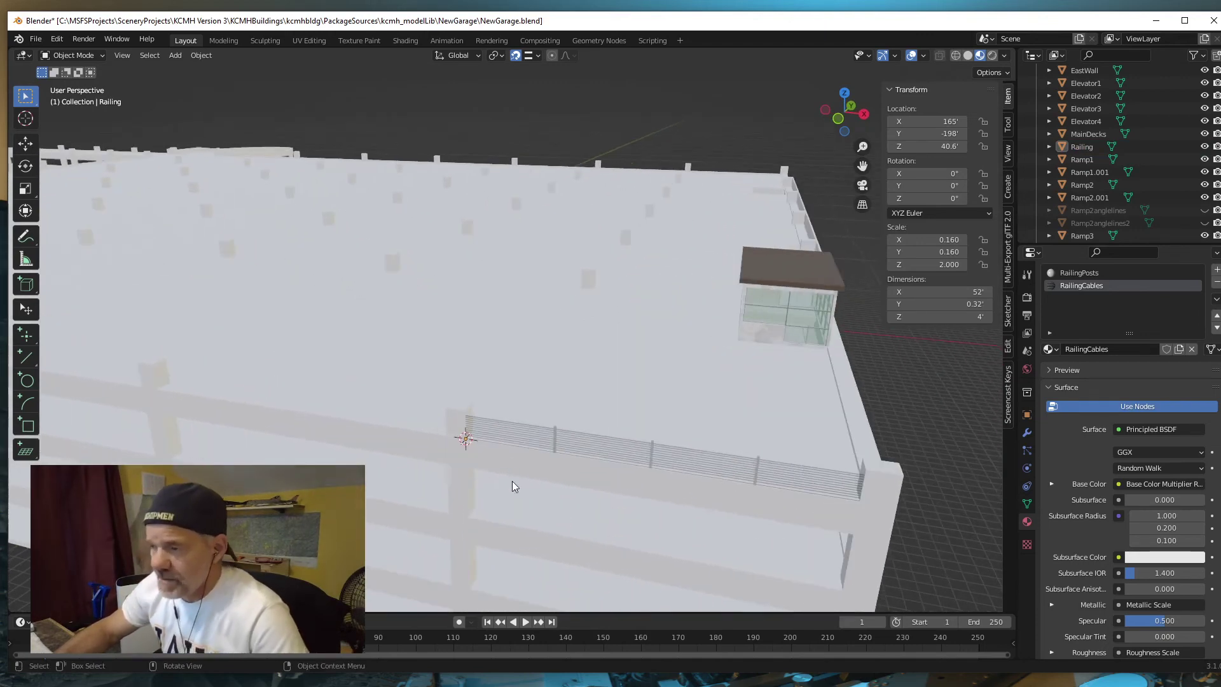
left_click(616, 452)
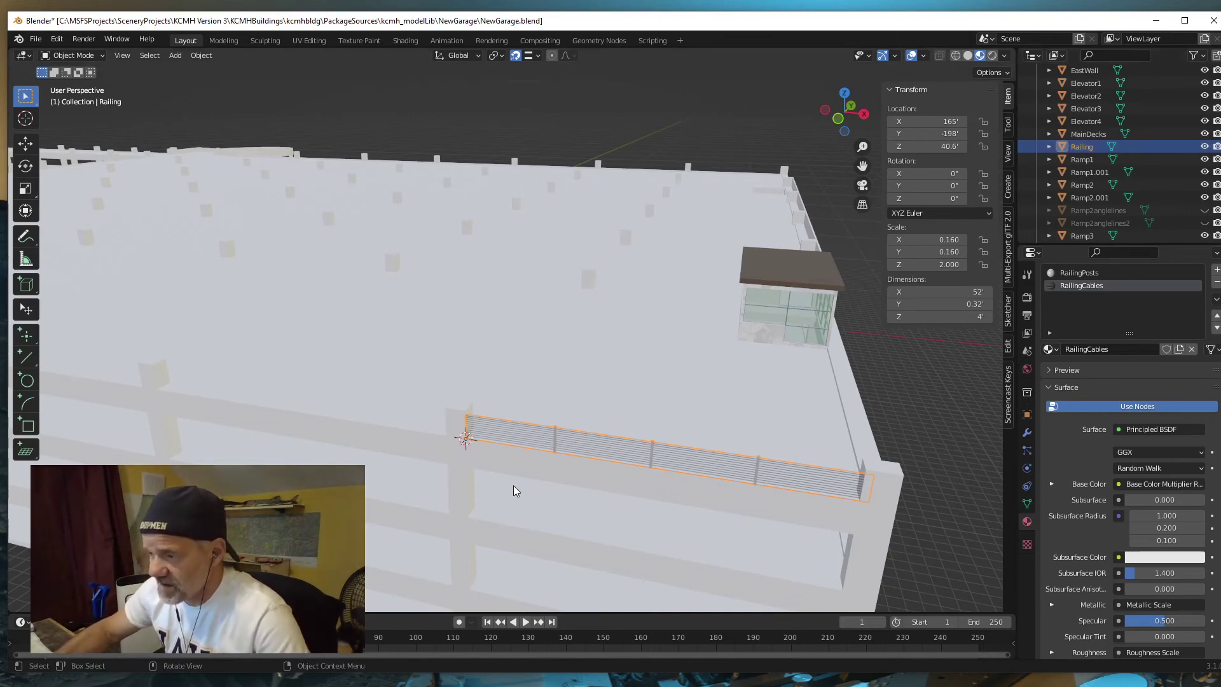
middle_click_drag(612, 552, 468, 343)
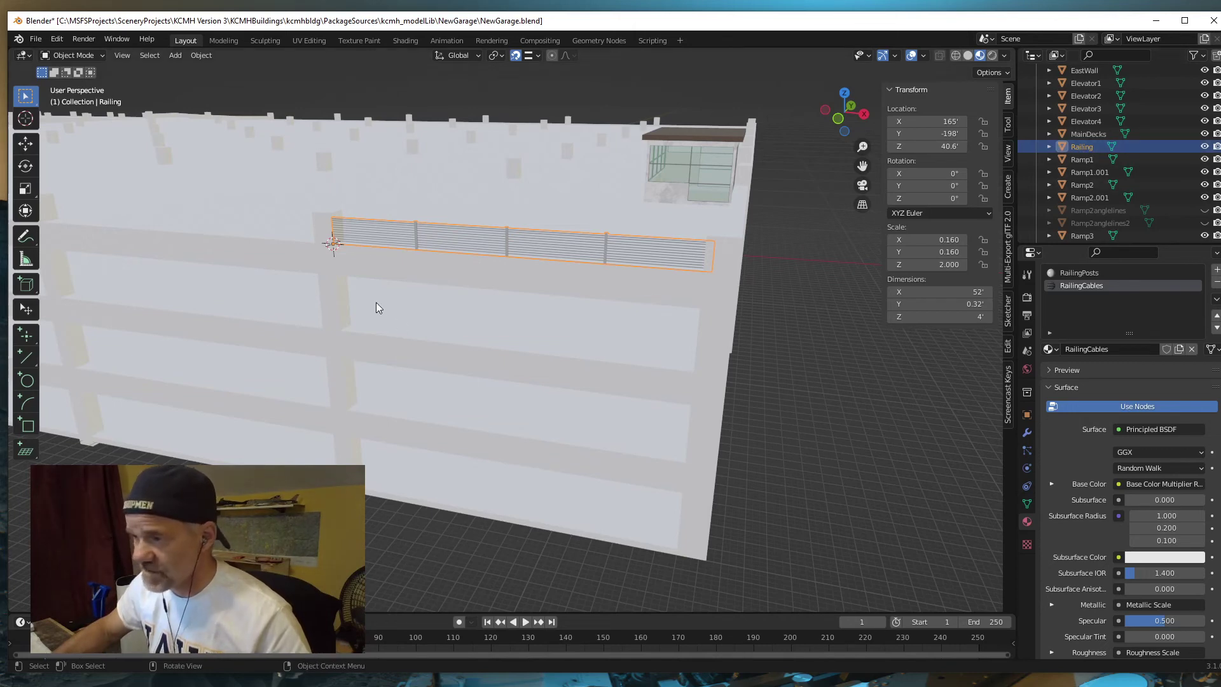
- Duplicate the railing as Railing.001 in its original spot and set snapping to Vertex
key("shift+d")
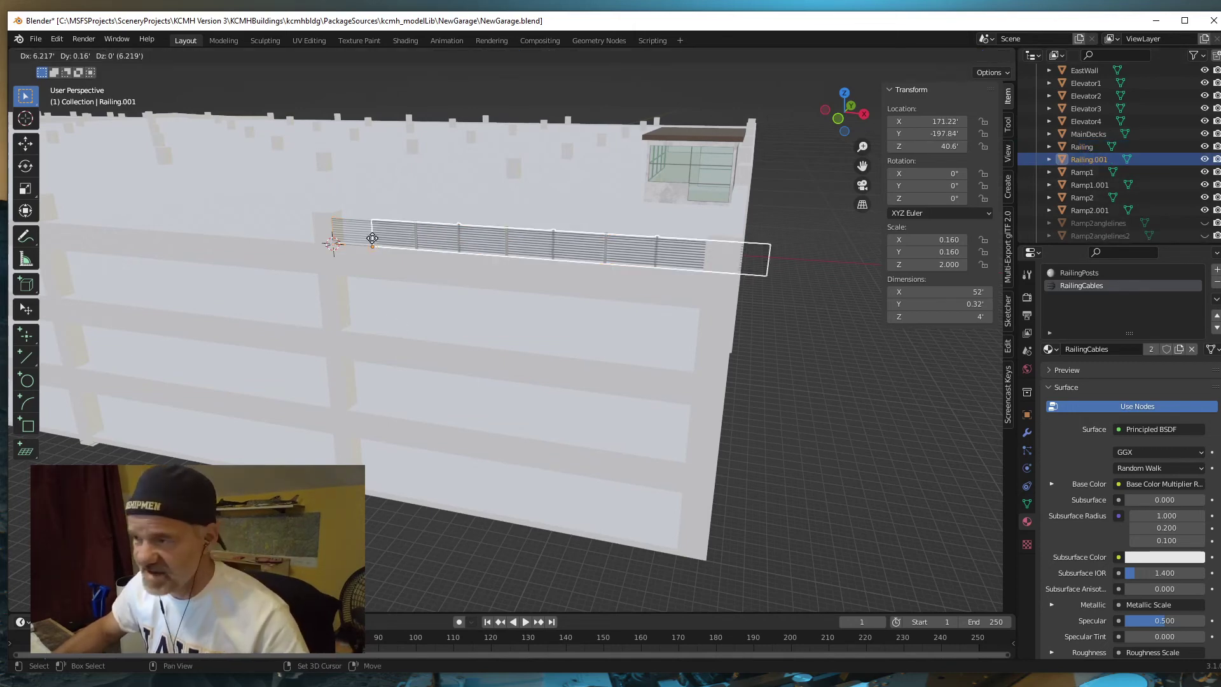
key("Escape")
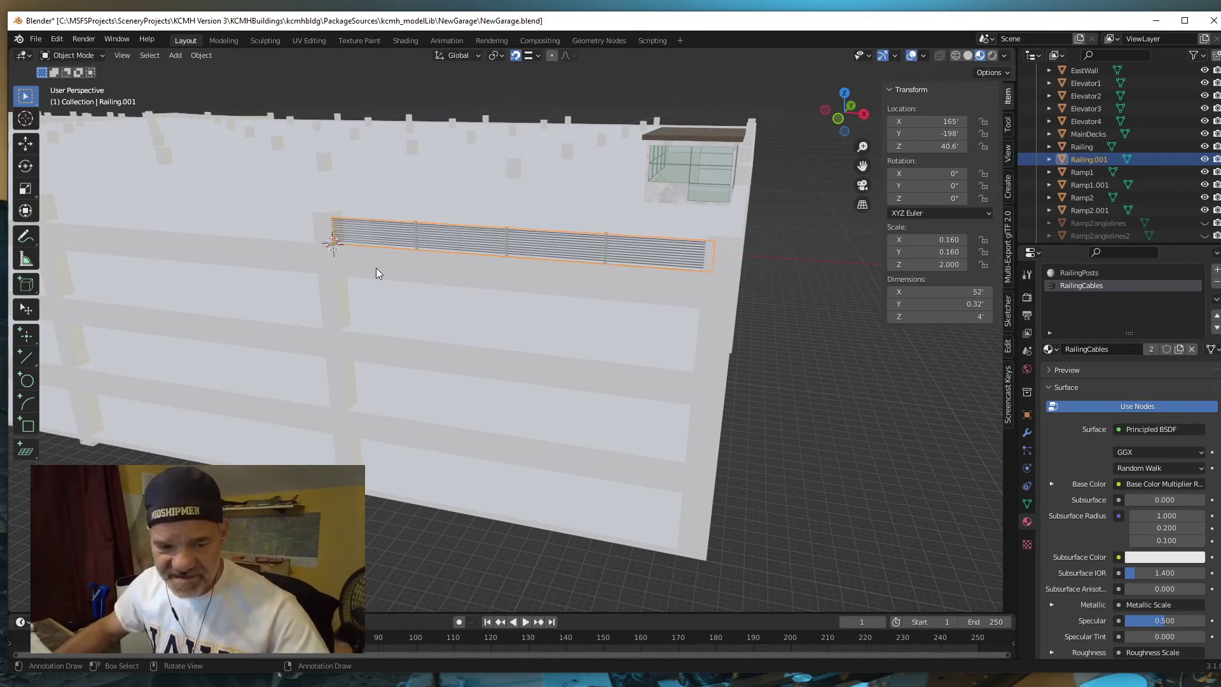
key("g")
key("z")
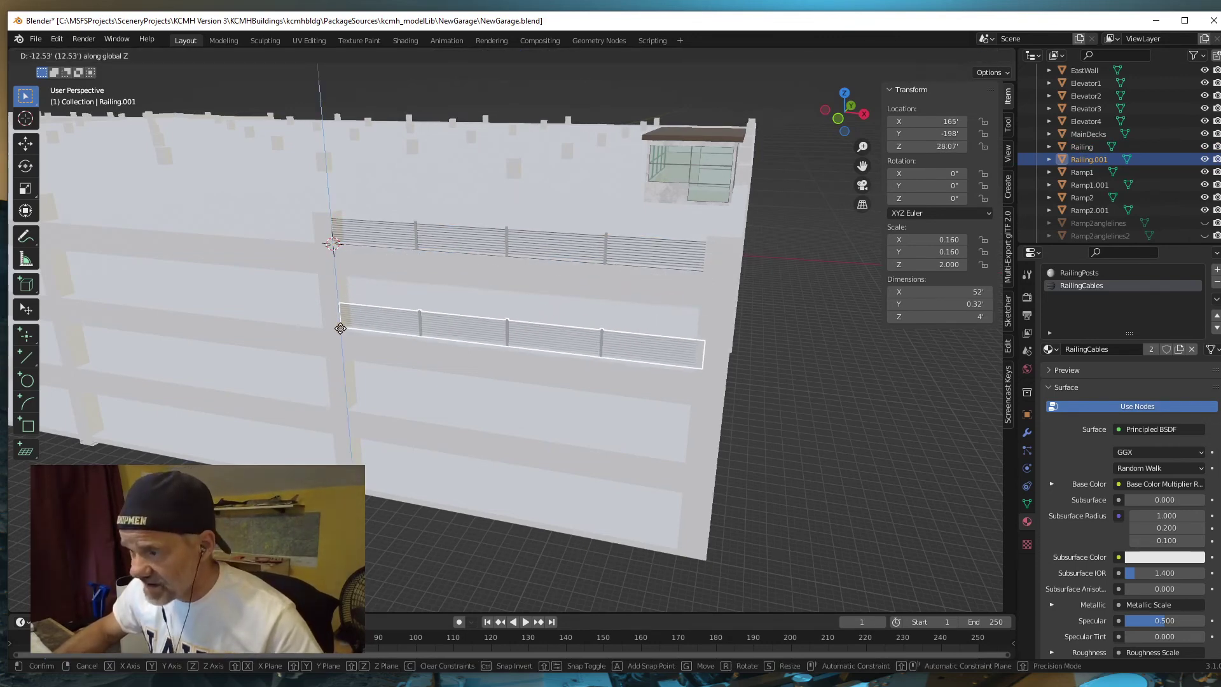
right_click(363, 304)
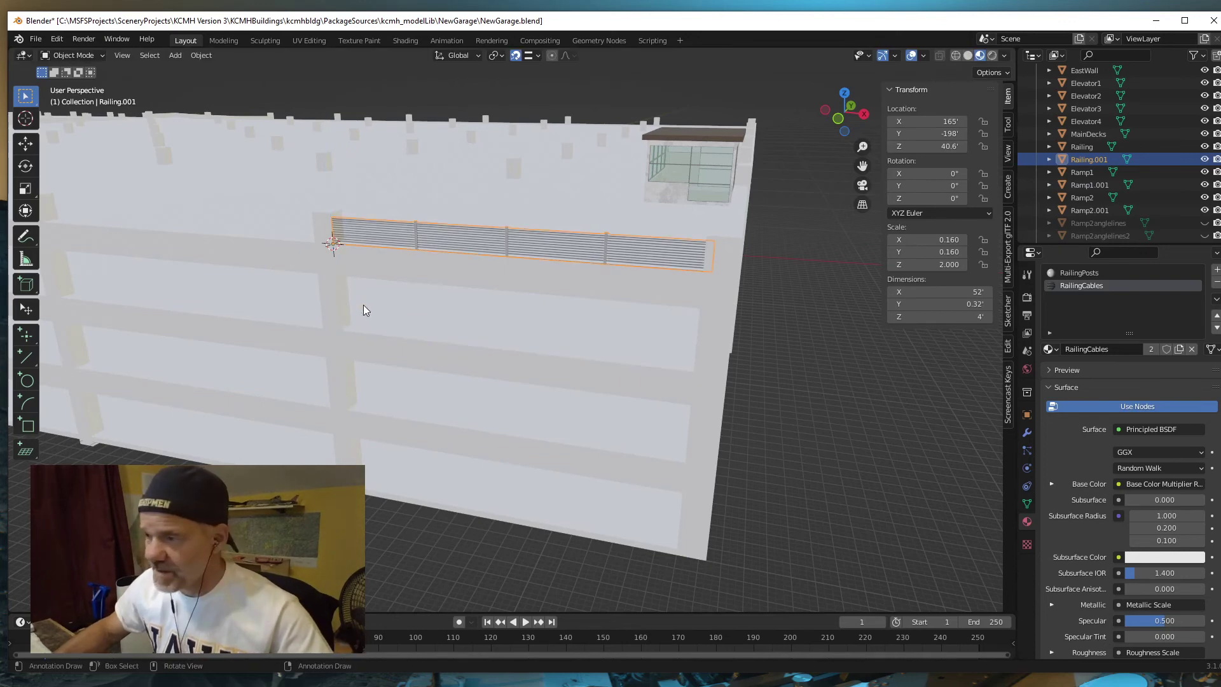
left_click(539, 55)
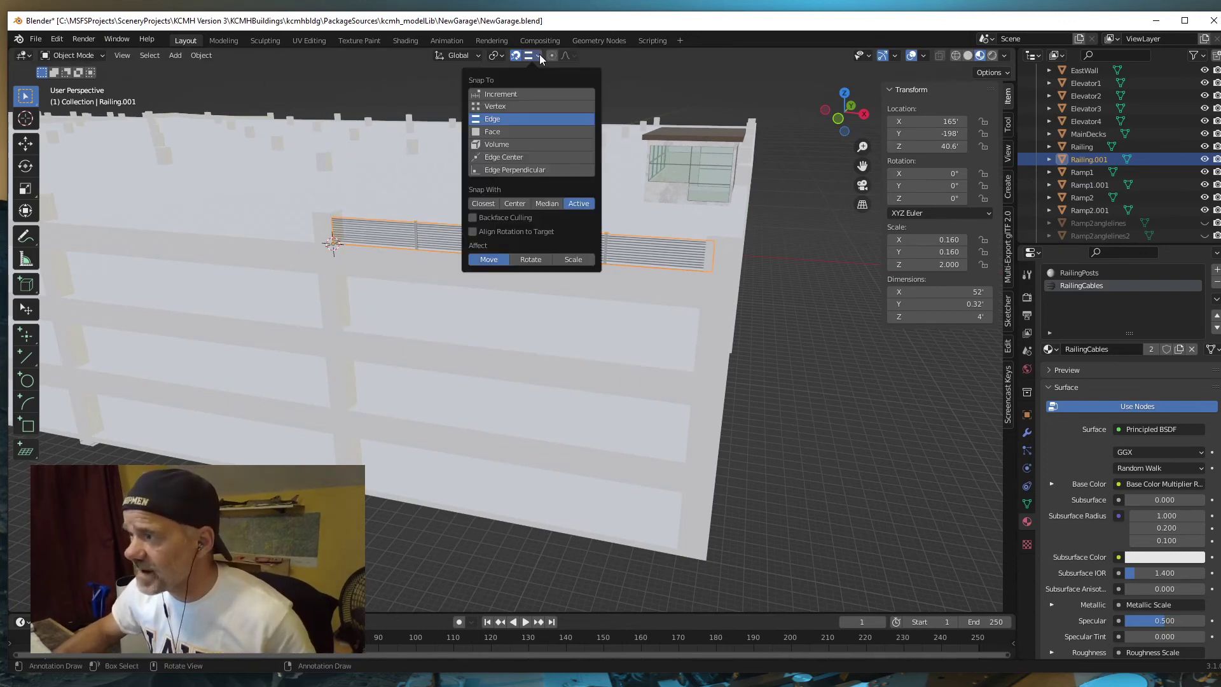
left_click(497, 107)
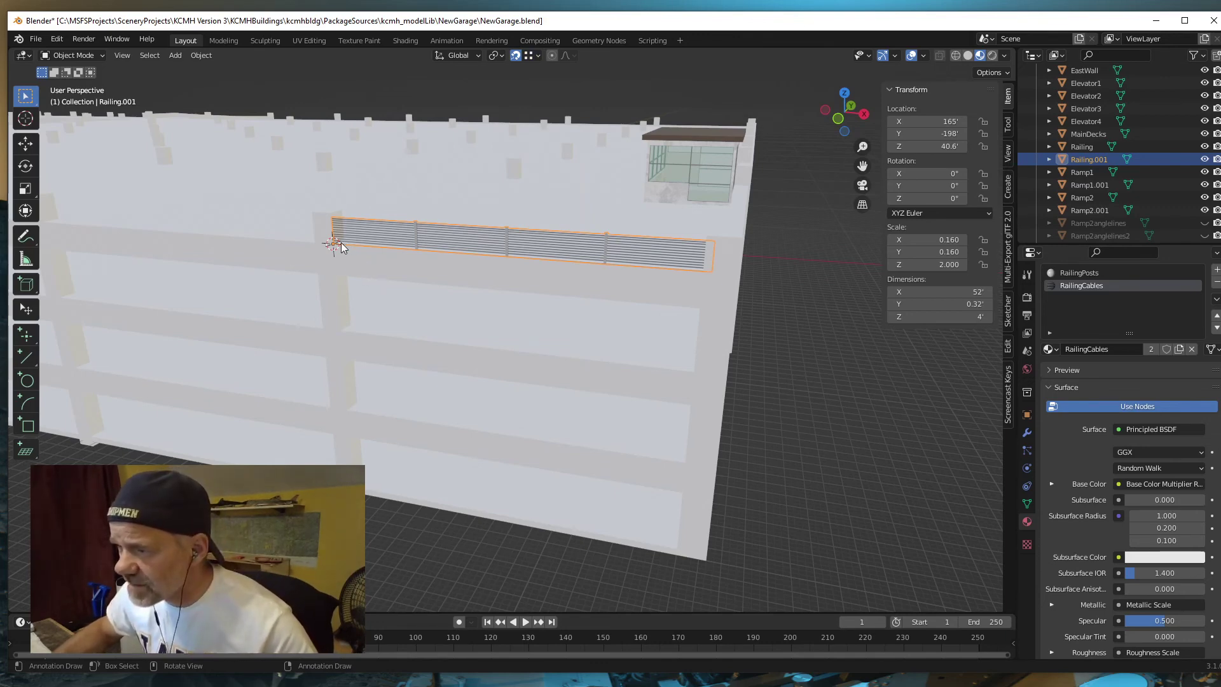
- Check the railing copy's mesh in Edit Mode with all its vertices selected
key("Tab")
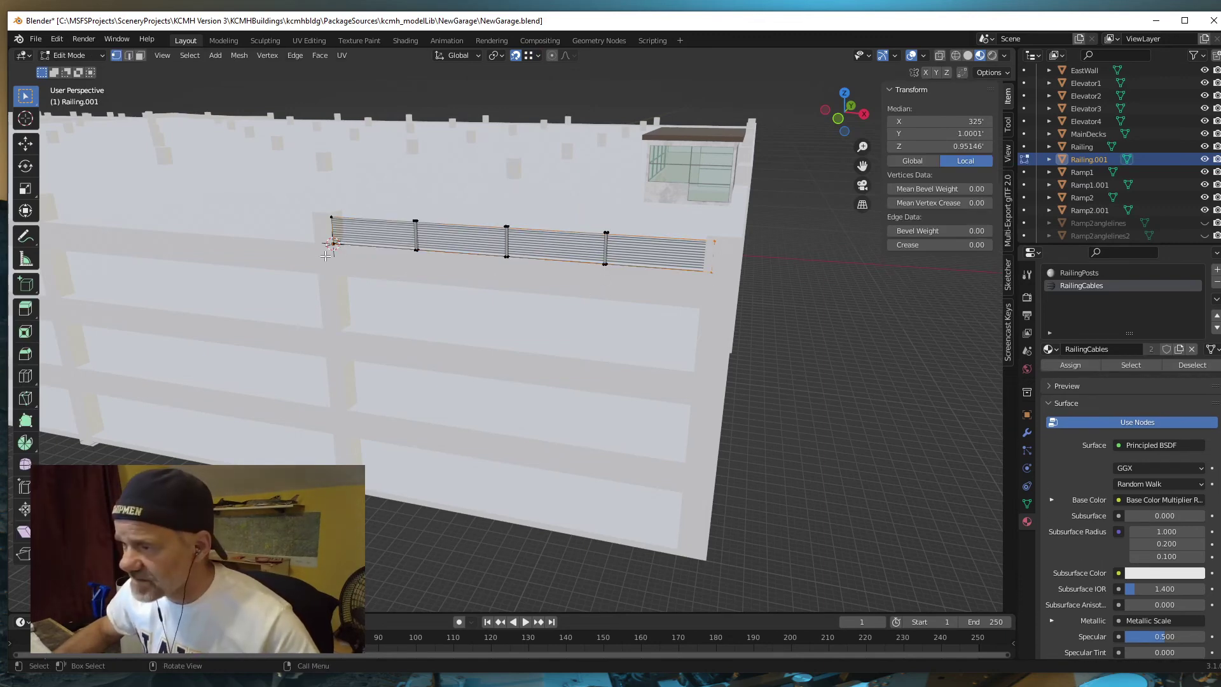
key("a")
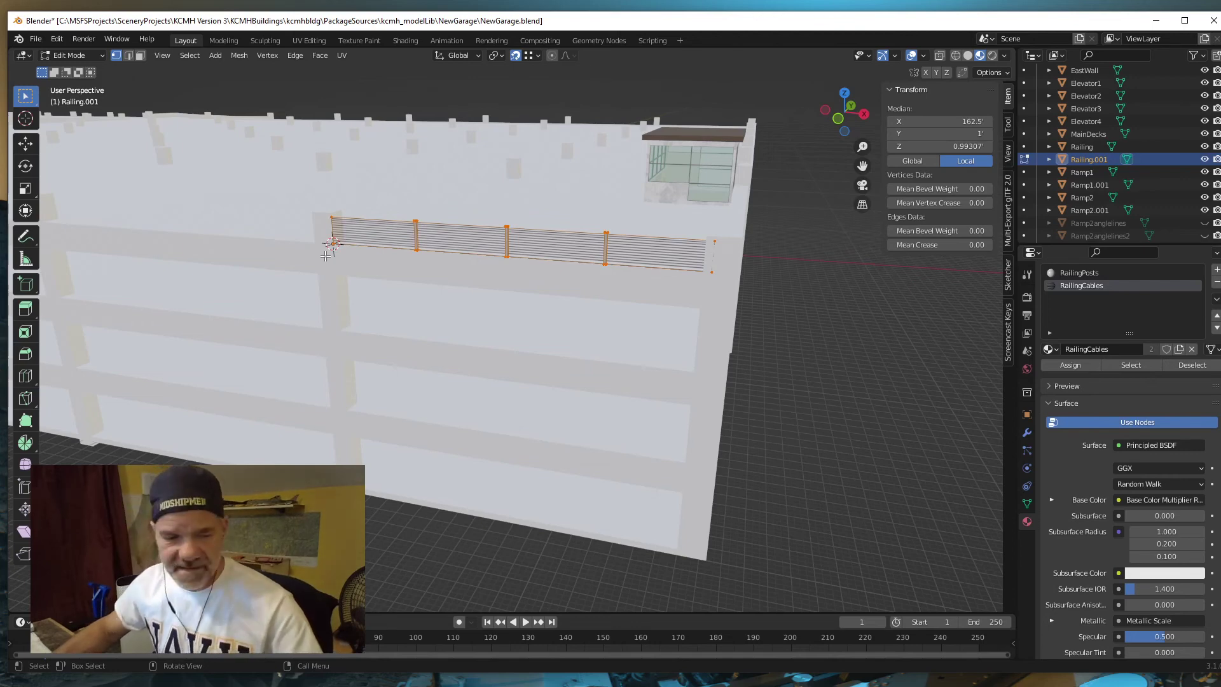
key("Tab")
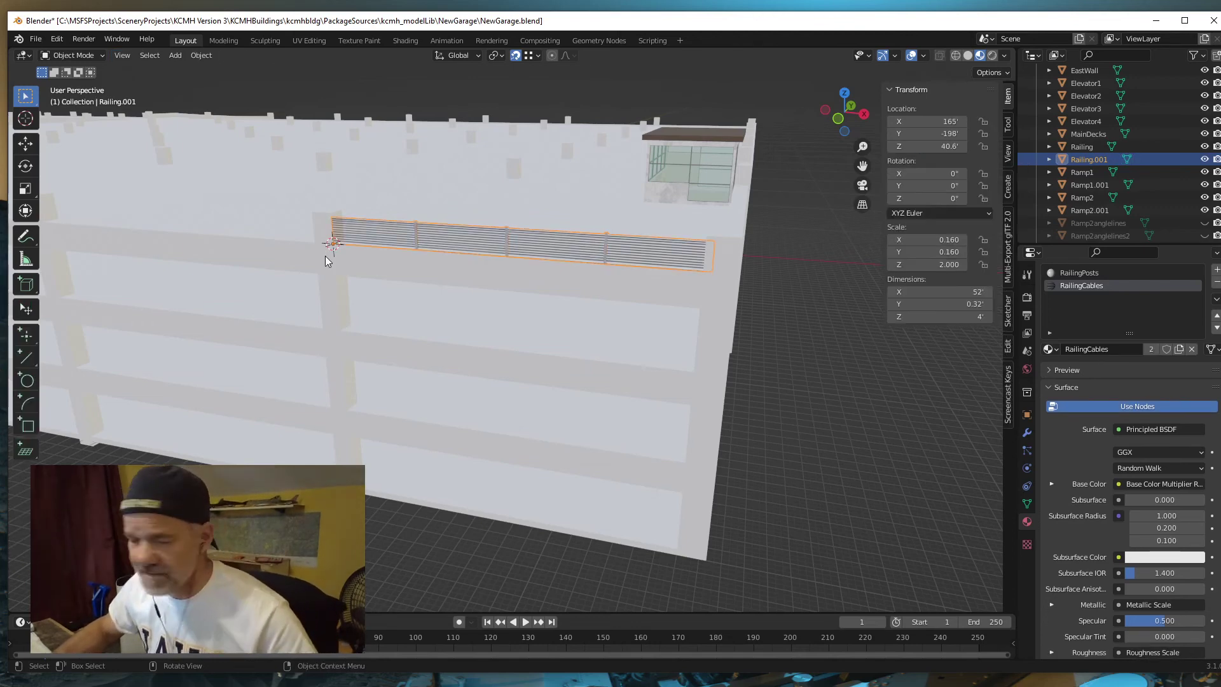
key("Tab")
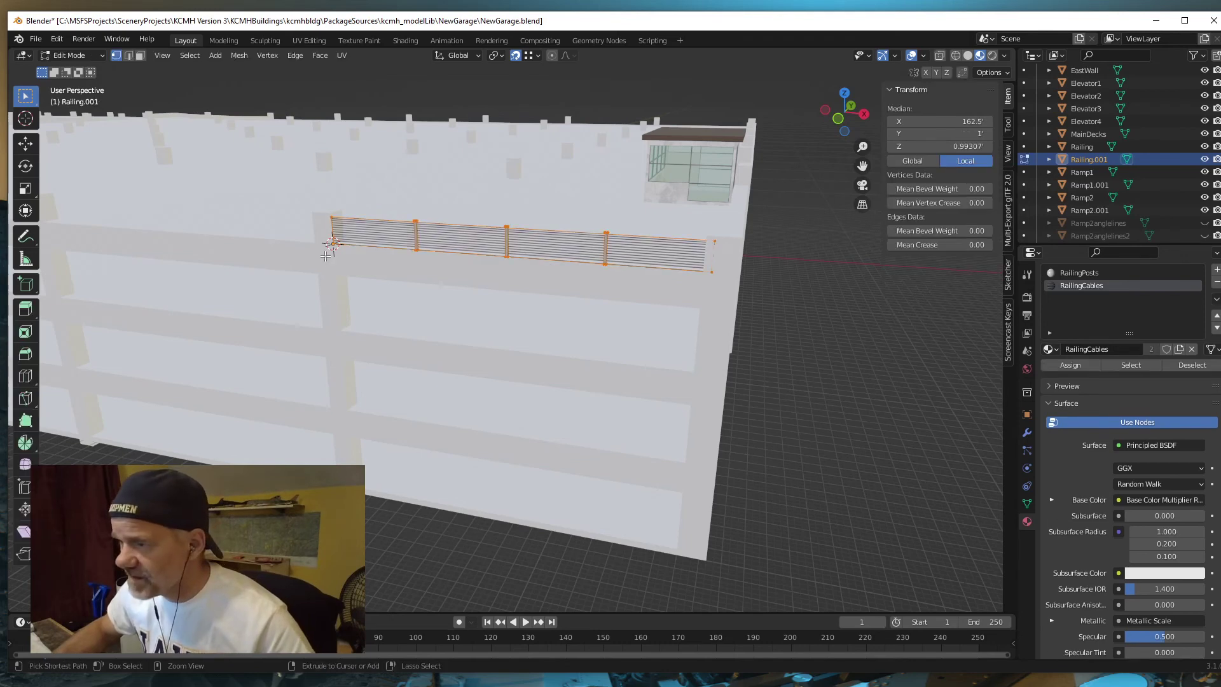
key("Tab")
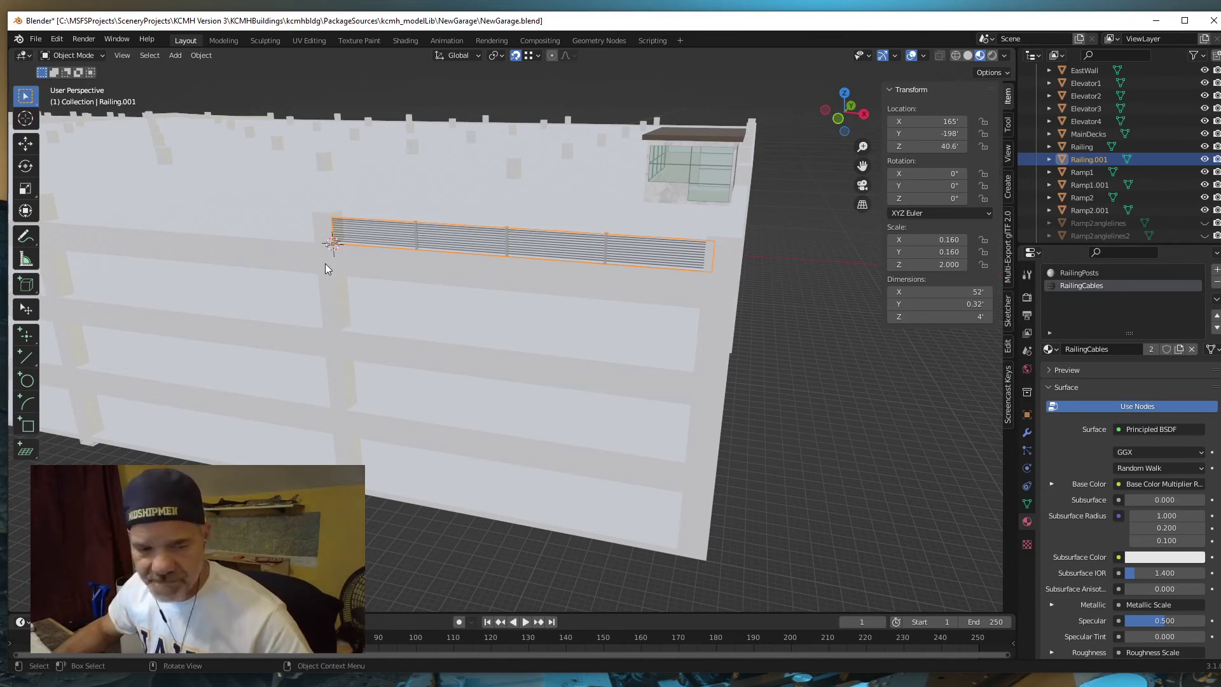
- Join the copy back into Railing, then duplicate it in place as a fresh Railing.001
key("ctrl+j")
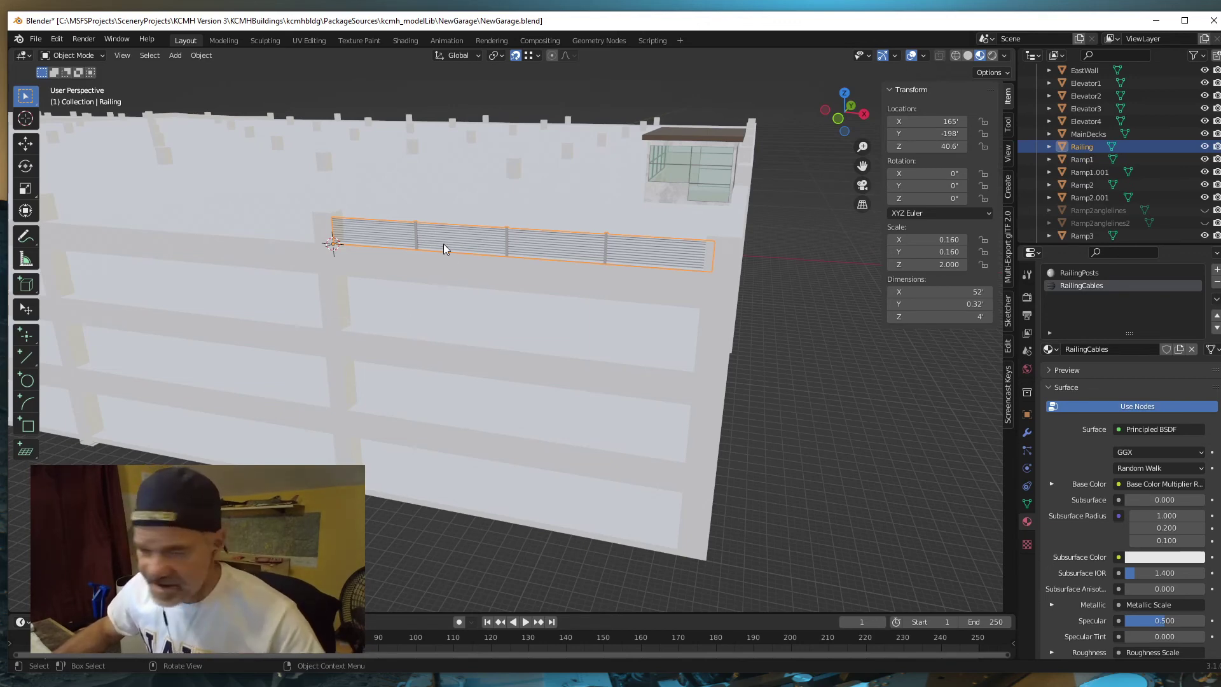
key("Tab")
key("a")
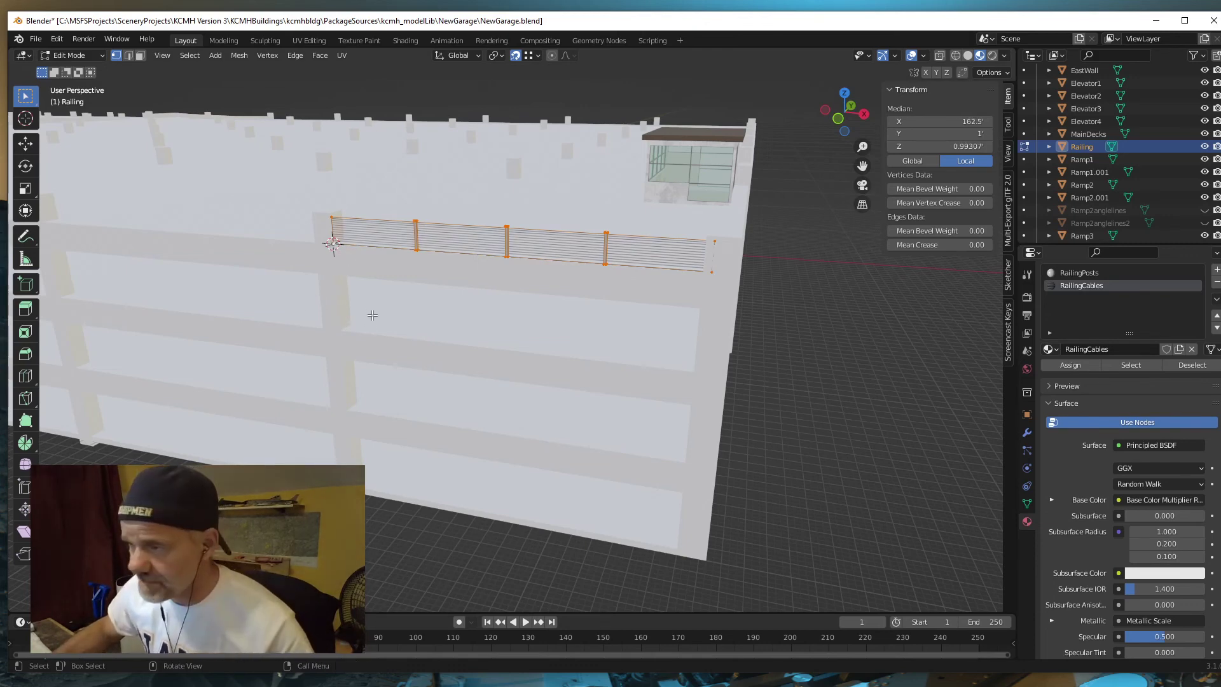
key("Tab")
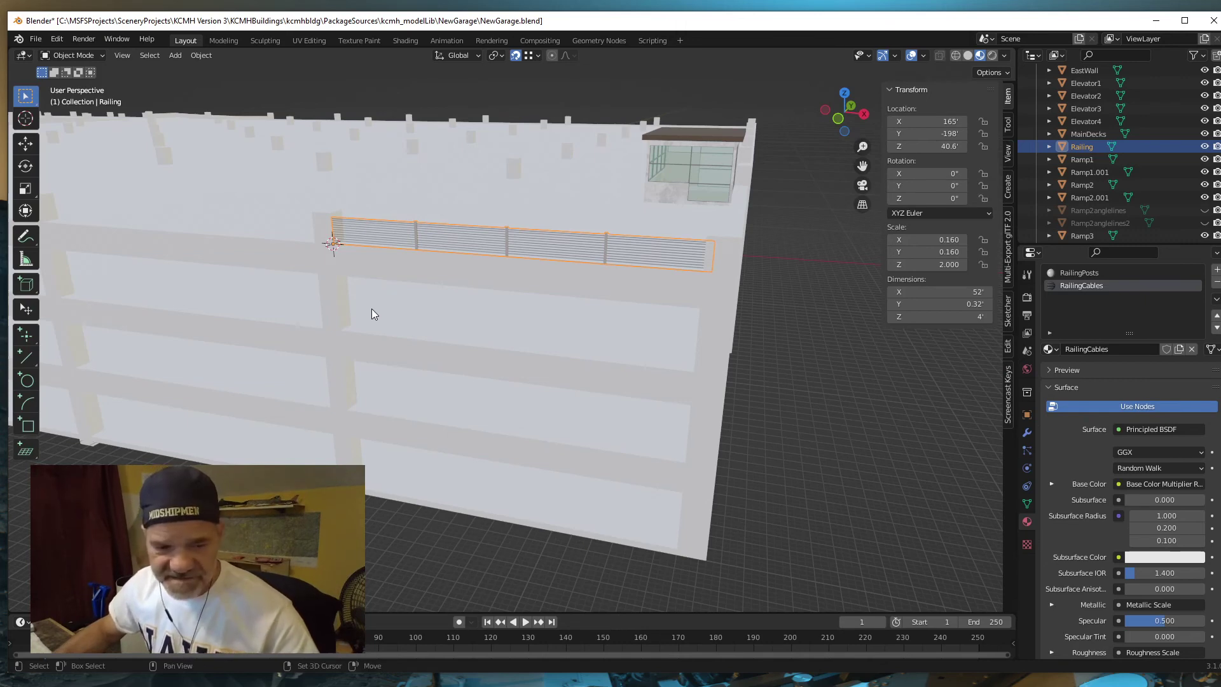
key("shift+d")
key("Escape")
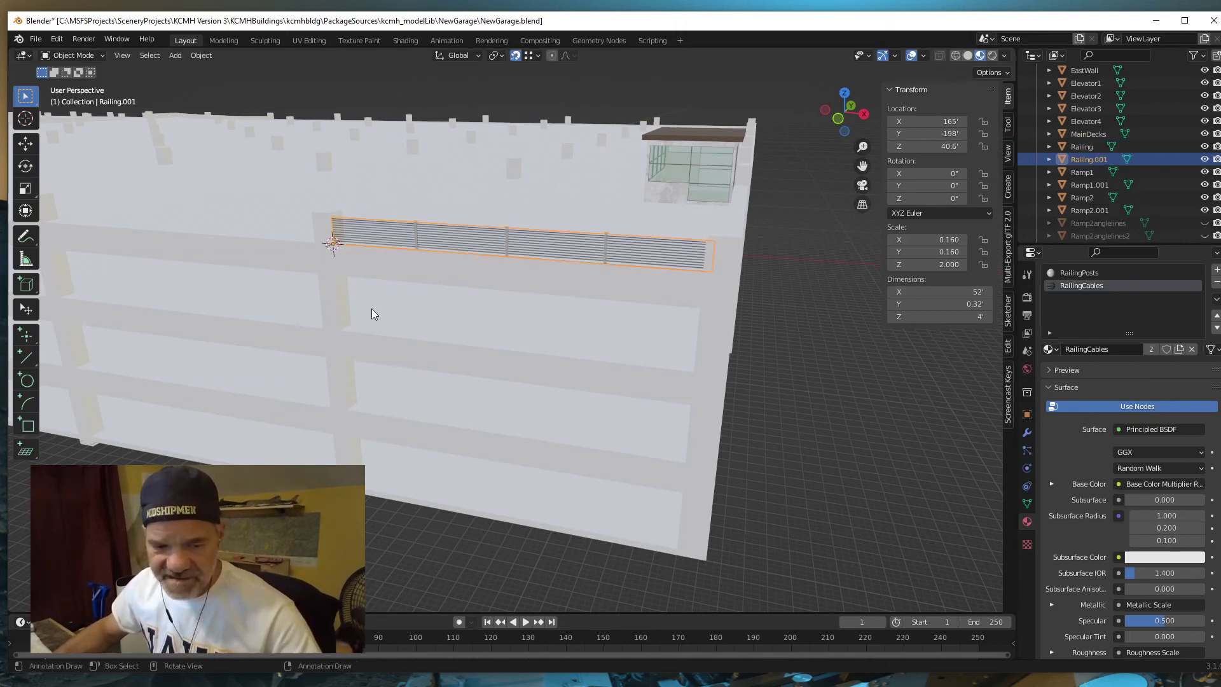
- Lower Railing.001 vertically to the second deck at Z 27.6'
key("g")
key("z")
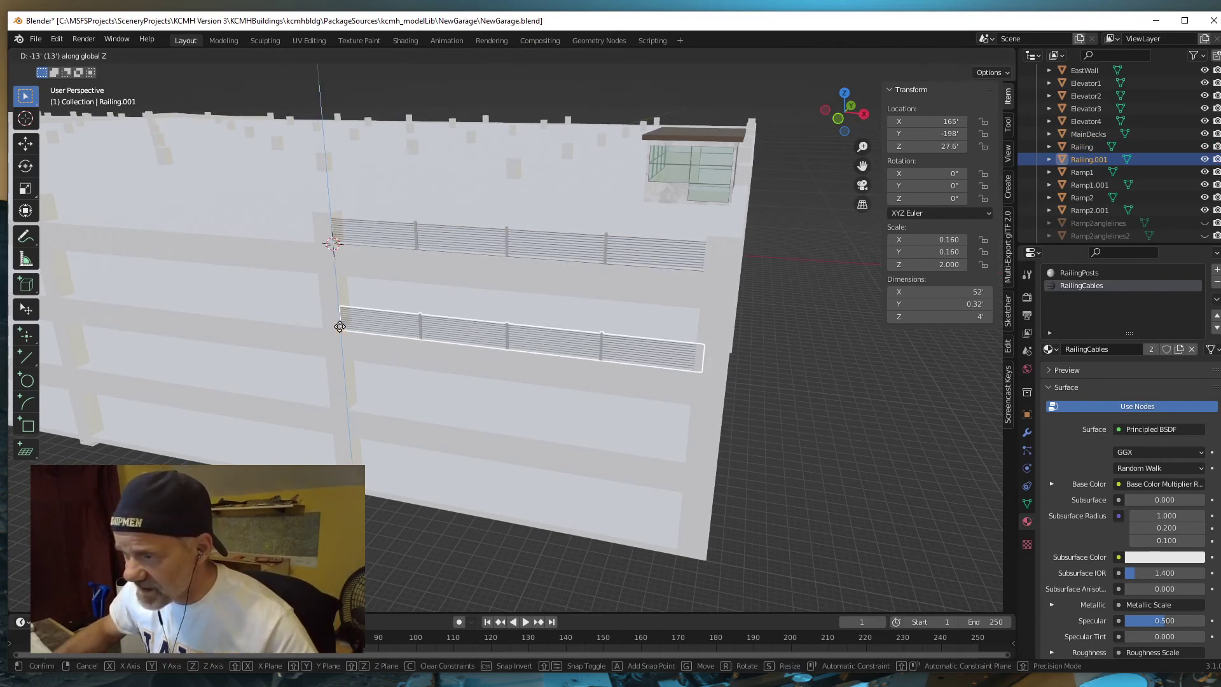
left_click(339, 330)
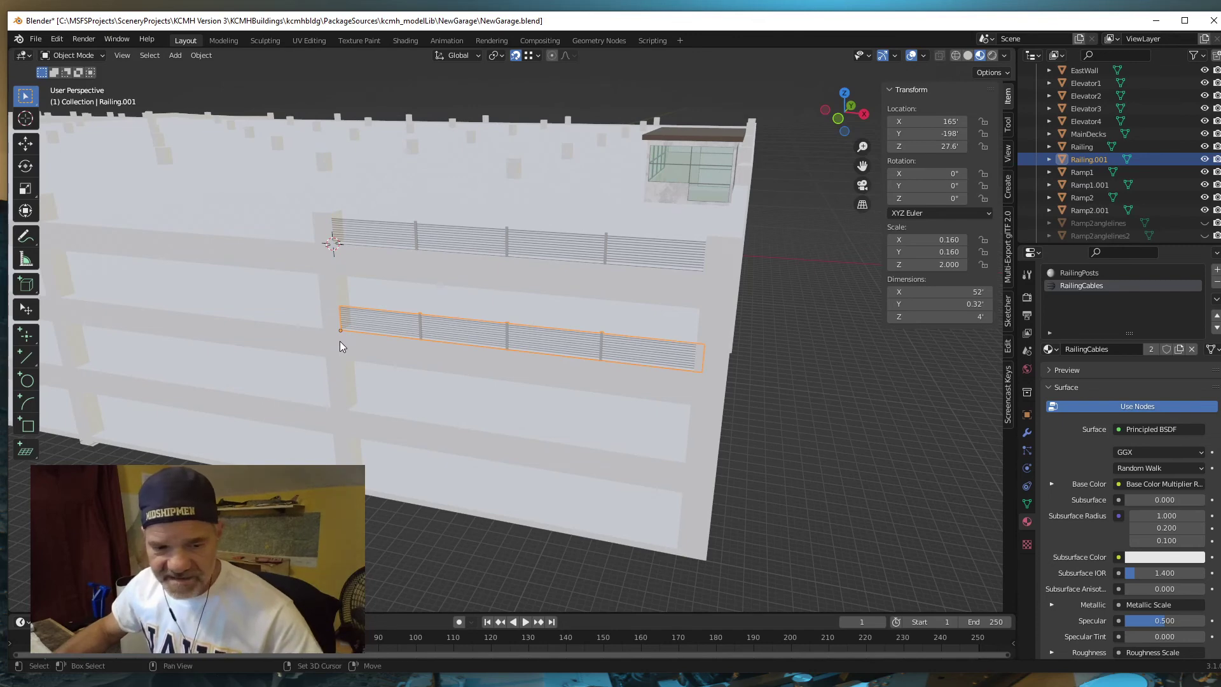
- Duplicate it as Railing.002 and drop that copy to the third deck at Z 14.6'
key("shift+d")
right_click(339, 341)
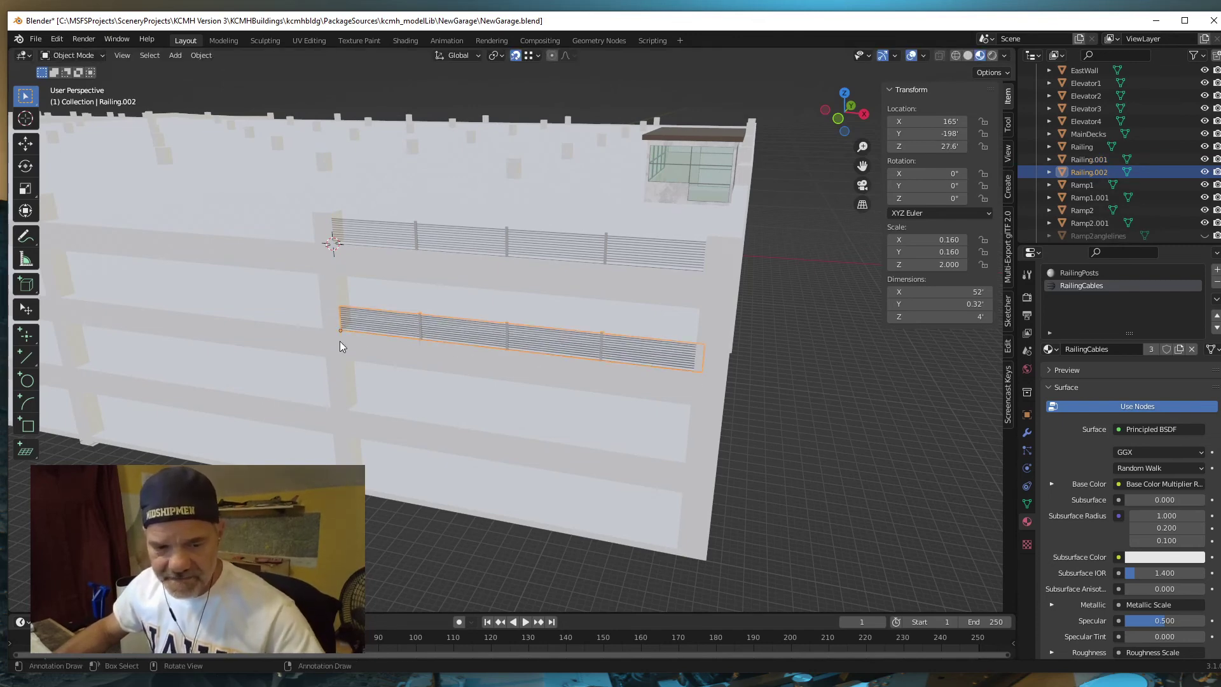
key("g")
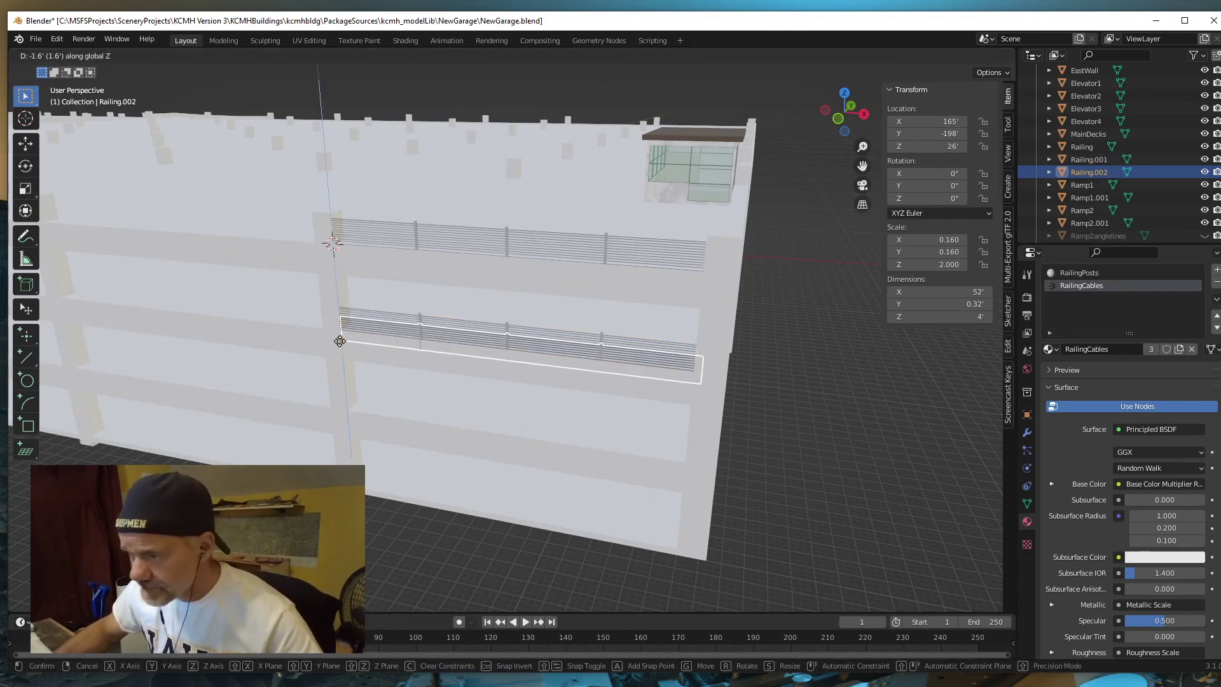
left_click(346, 410)
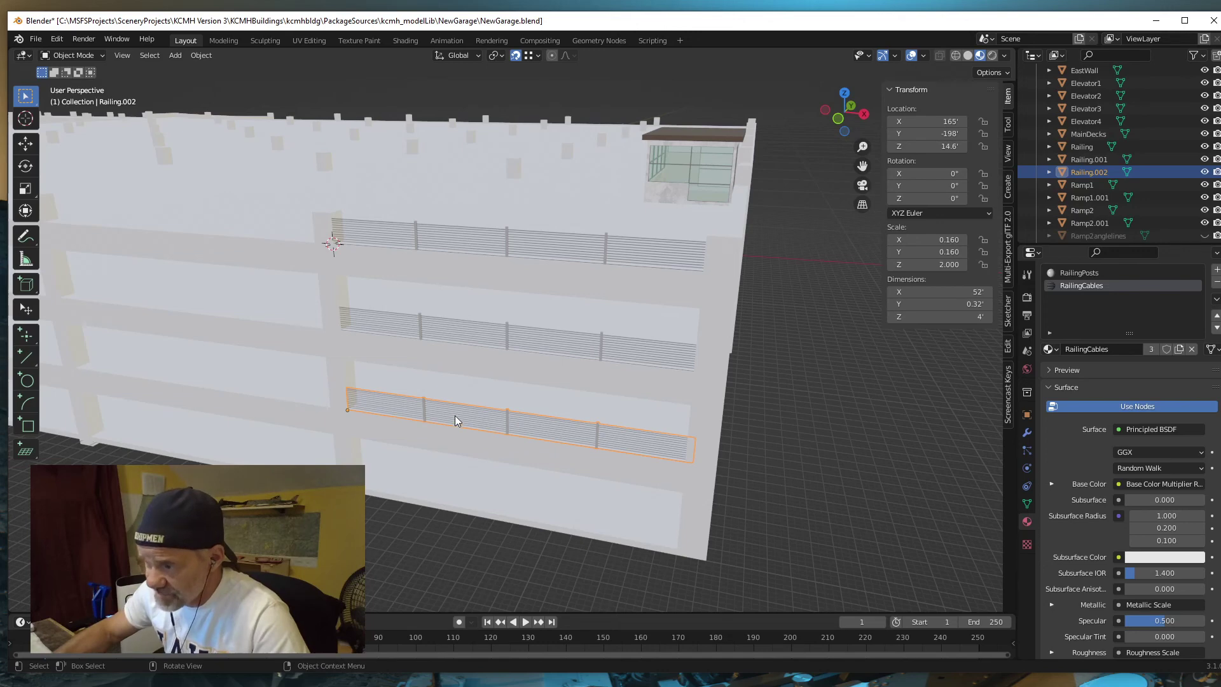
left_click(1079, 159, "ctrl")
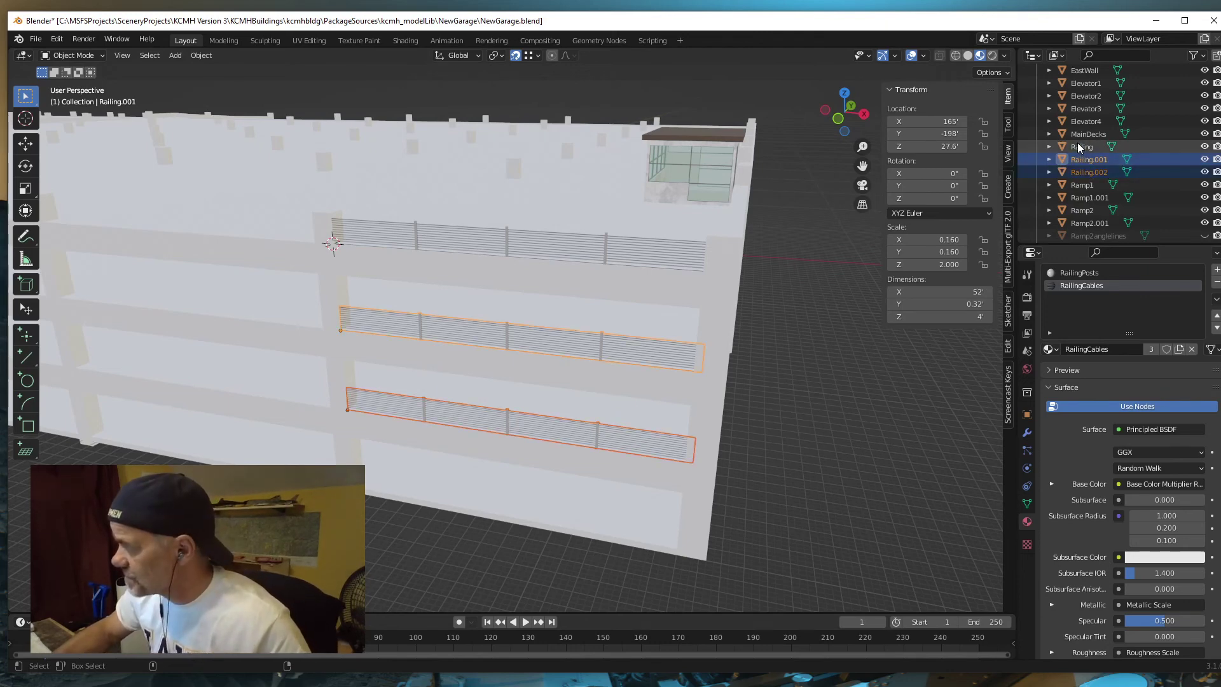
- Join the three deck railings into one 52 ft by 30 ft Railing object
left_click(1077, 147, "ctrl")
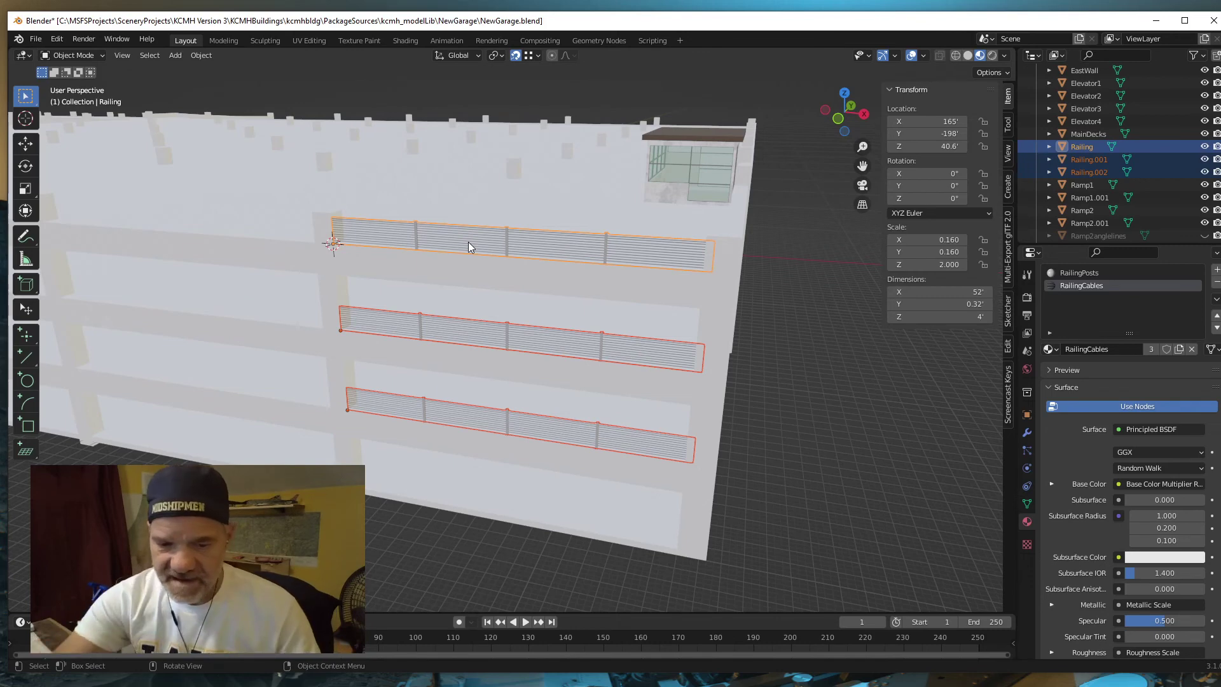
key("ctrl+j")
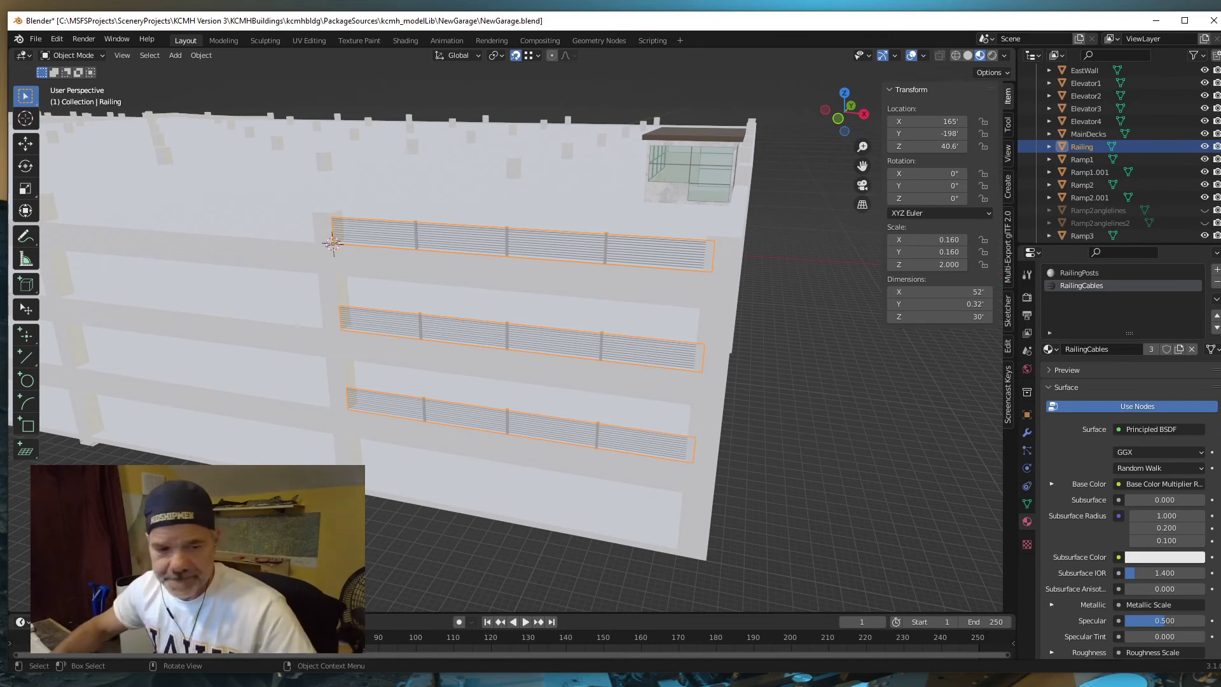
scroll(402, 479, "up", 3)
middle_click_drag(402, 479, 487, 466, "shift")
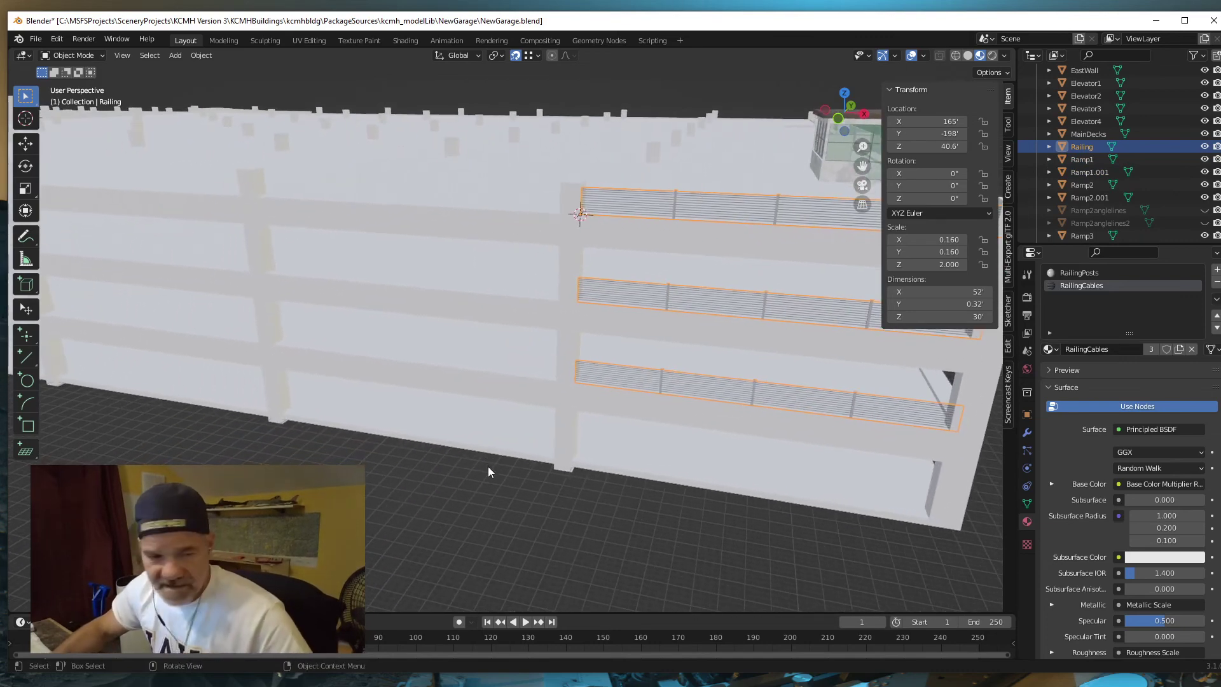
- Check the joined railing's corner vertex in Edit Mode, then duplicate it in place
key("Tab")
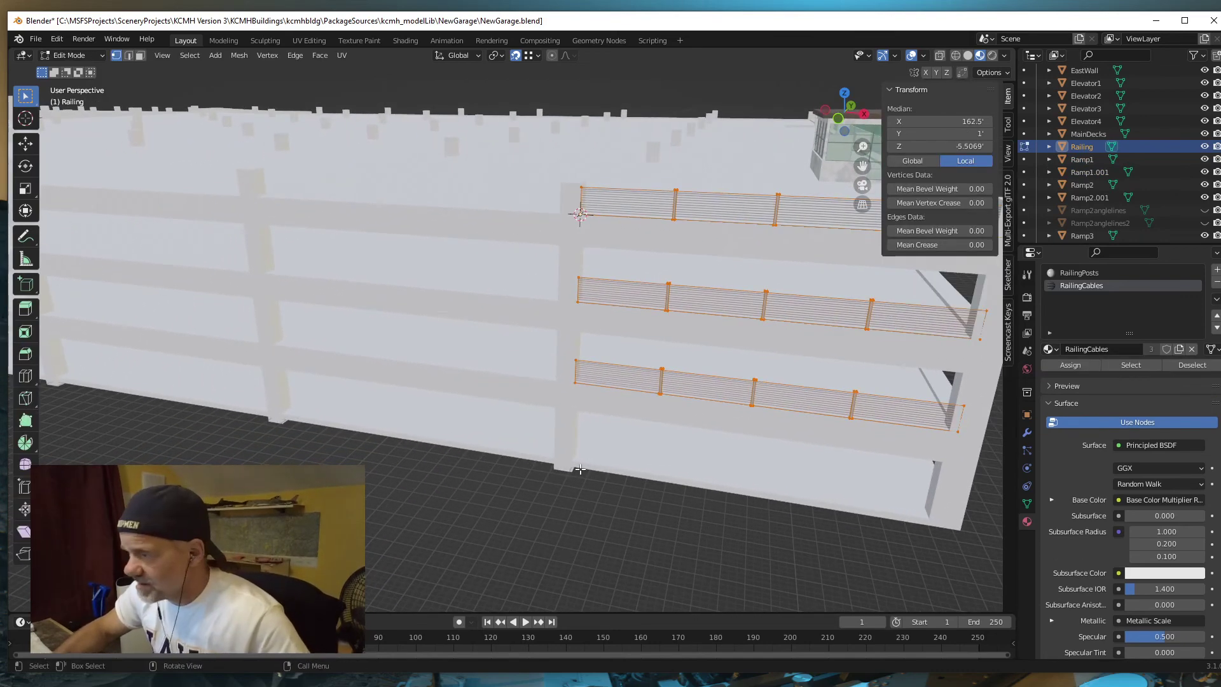
left_click(575, 382, "shift")
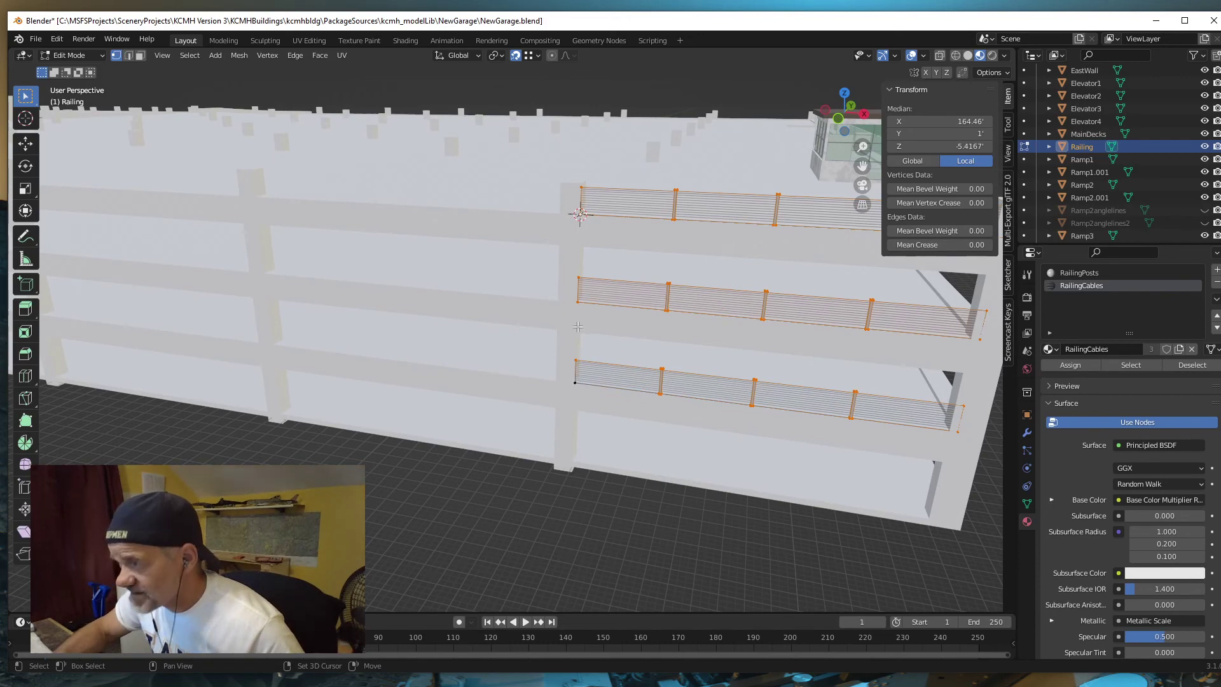
left_click(575, 382, "shift")
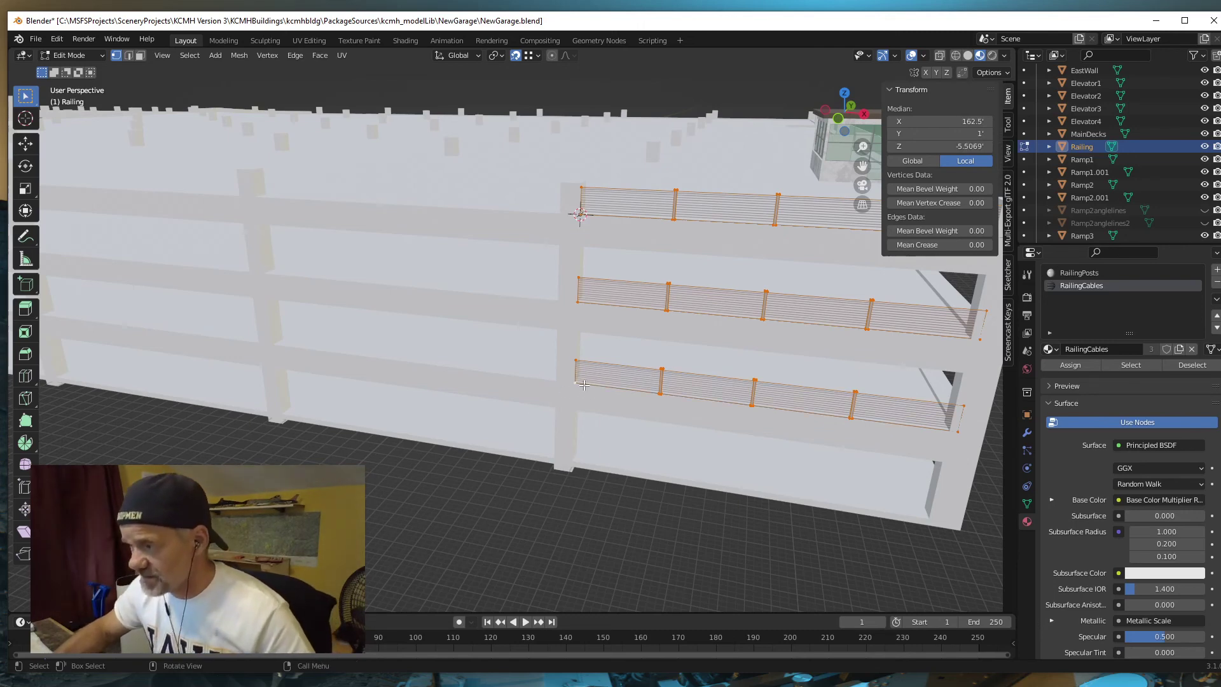
key("Tab")
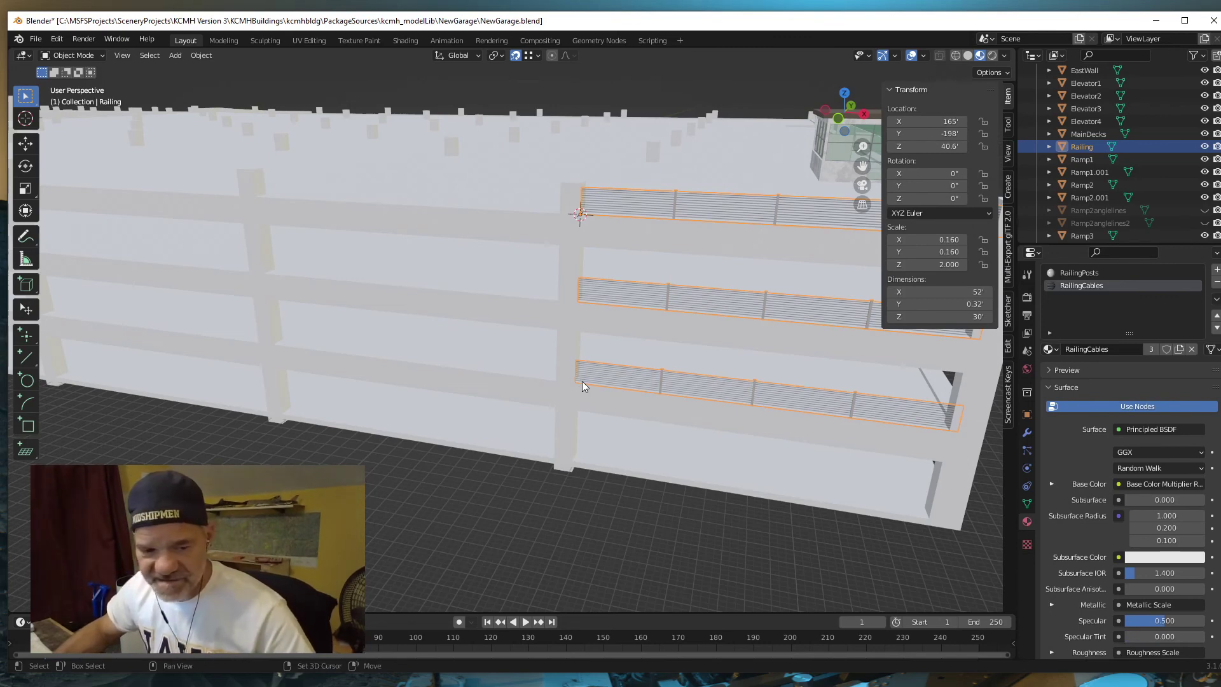
key("shift+d")
key("Escape")
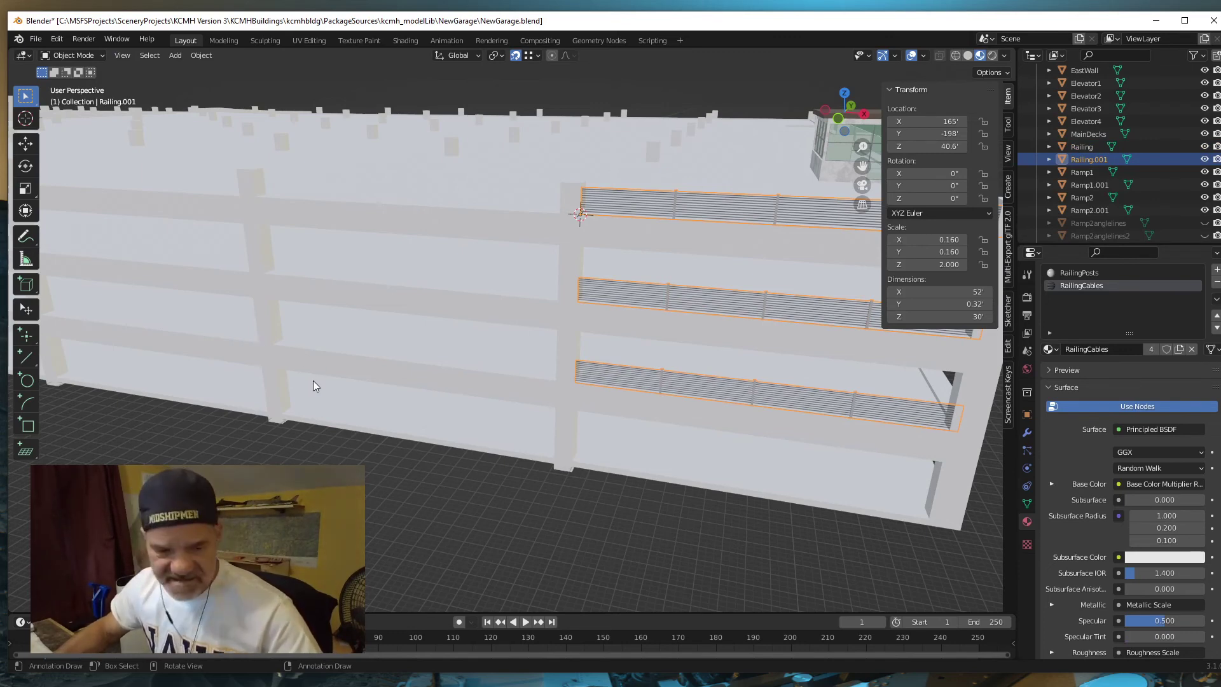
- Move the railing copy along X to the next bay at X 110'
key("shift+d")
key("x")
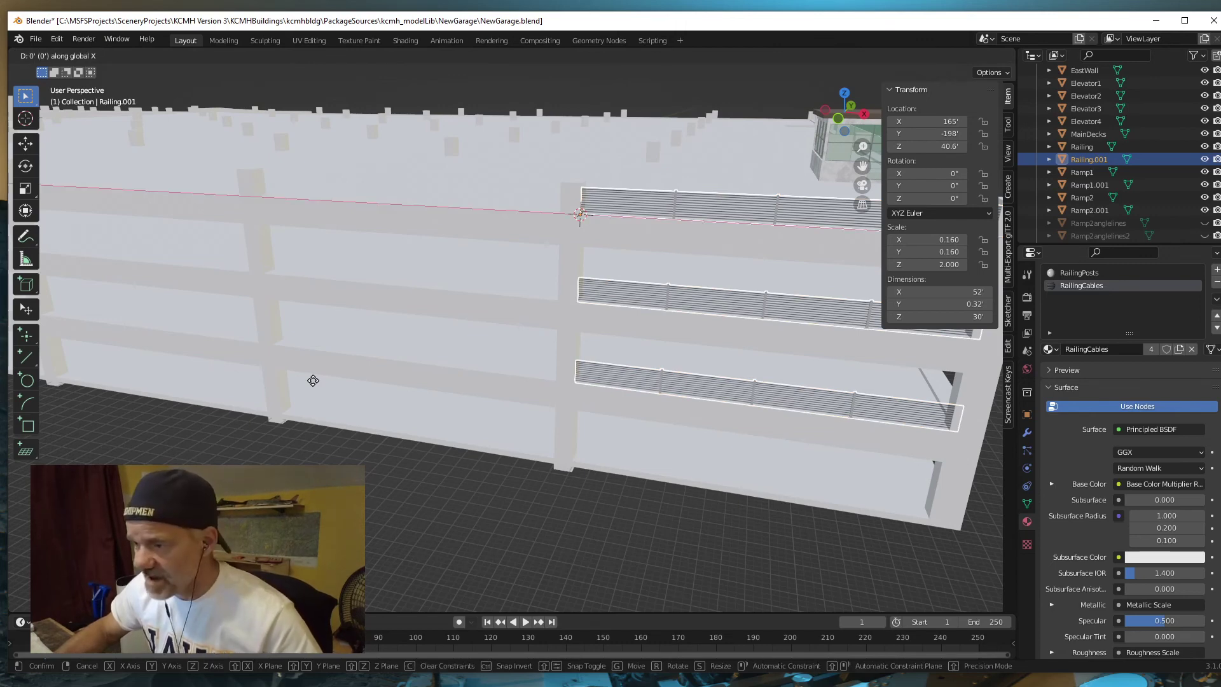
left_click(276, 347)
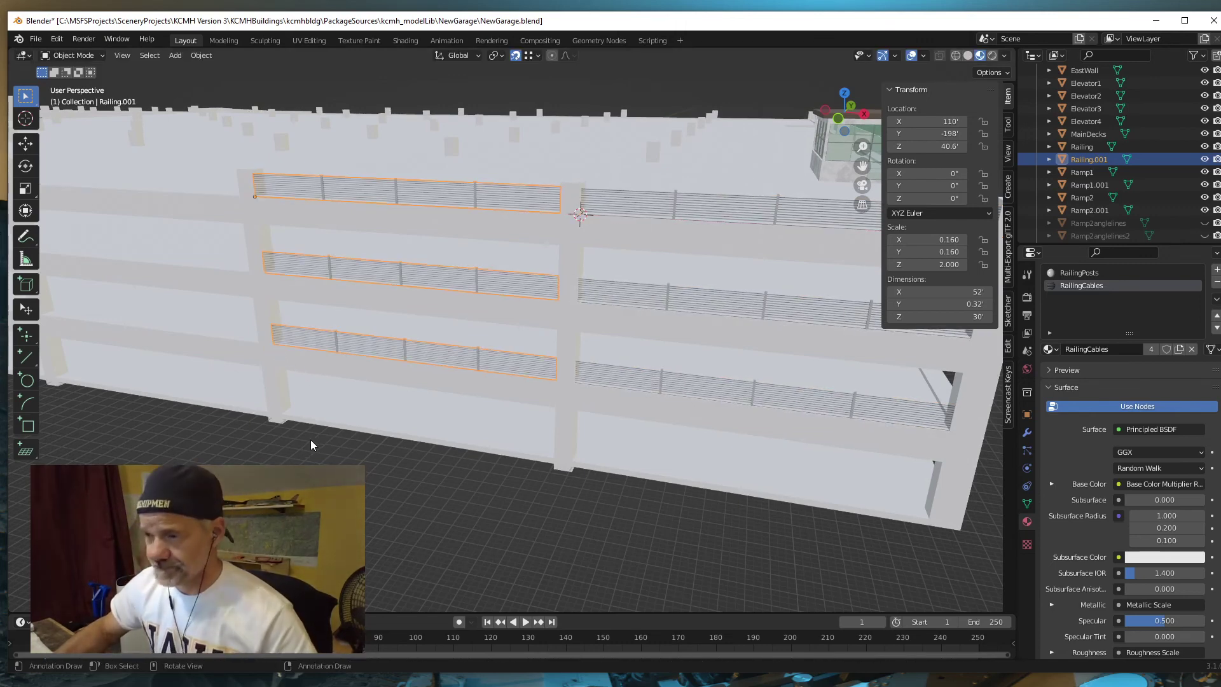
middle_click_drag(369, 471, 664, 522, "shift")
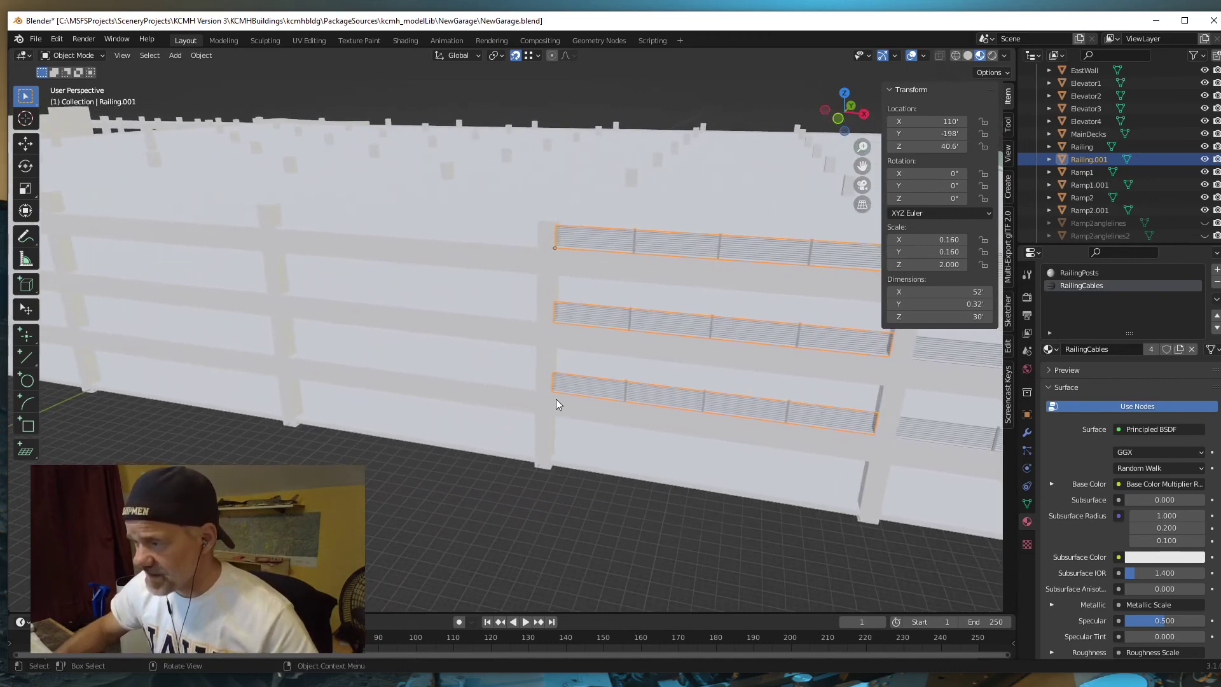
- Duplicate it as Railing.002 and slide that copy along X to the following bay at X 55'
key("shift+d")
right_click(498, 410)
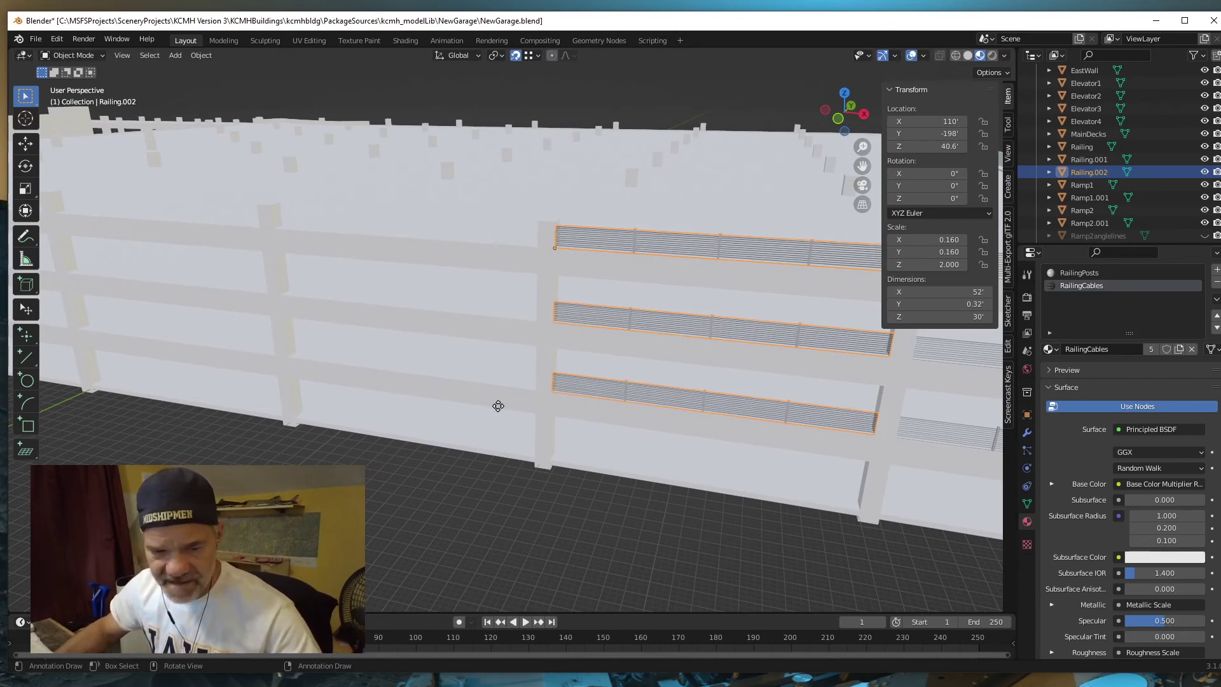
key("g")
key("x")
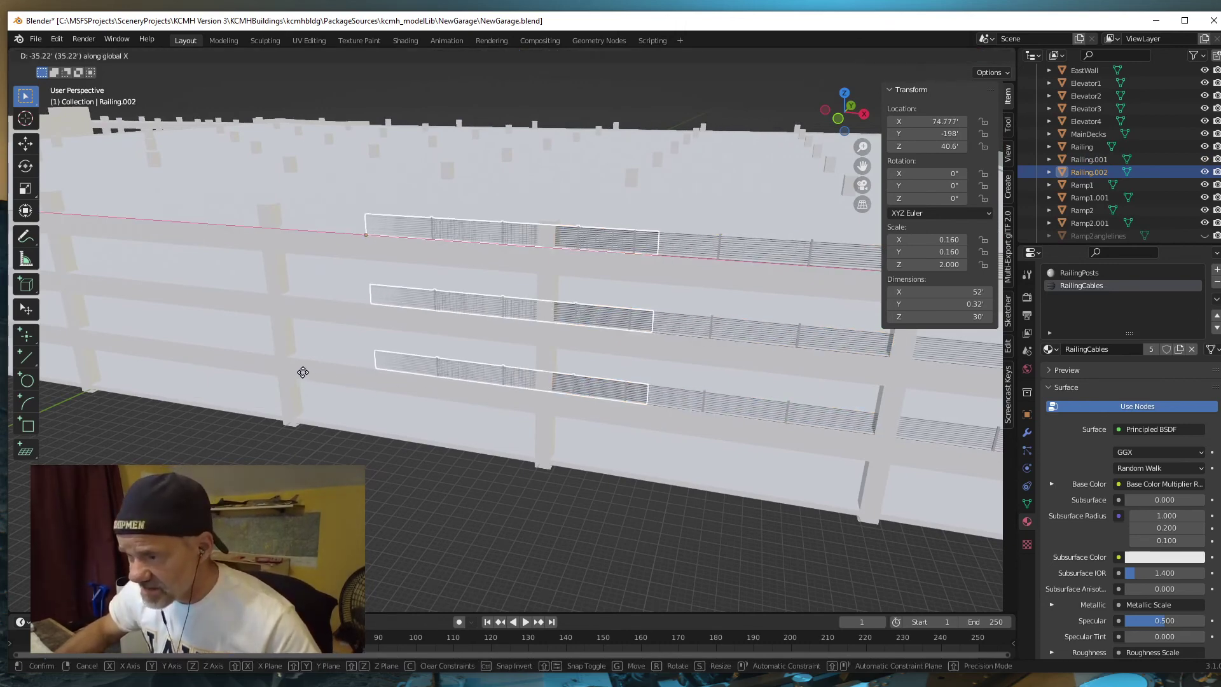
left_click(335, 407)
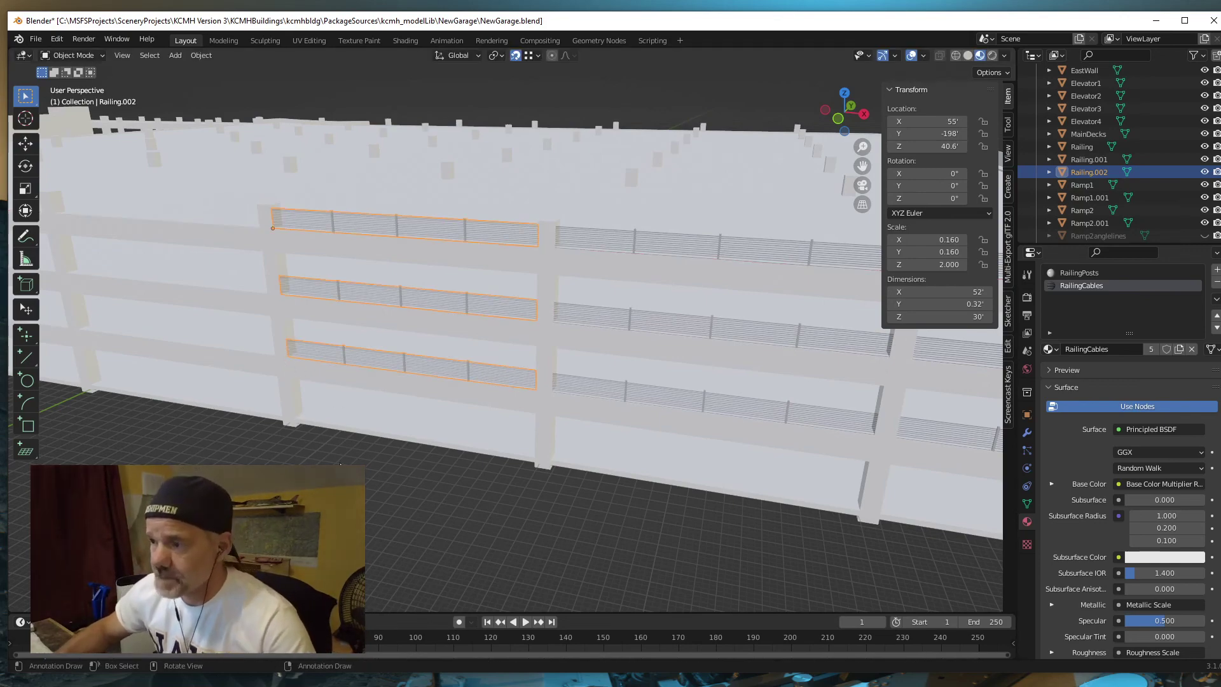
middle_click_drag(398, 477, 564, 485)
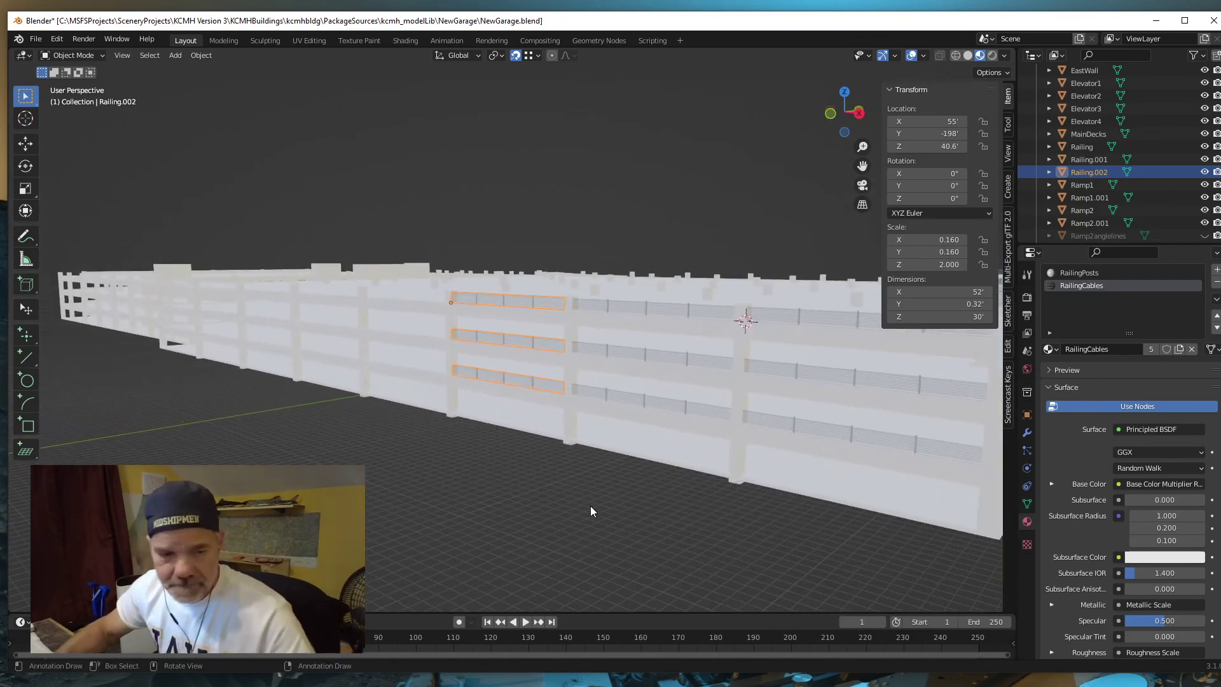
middle_click_drag(627, 520, 421, 489)
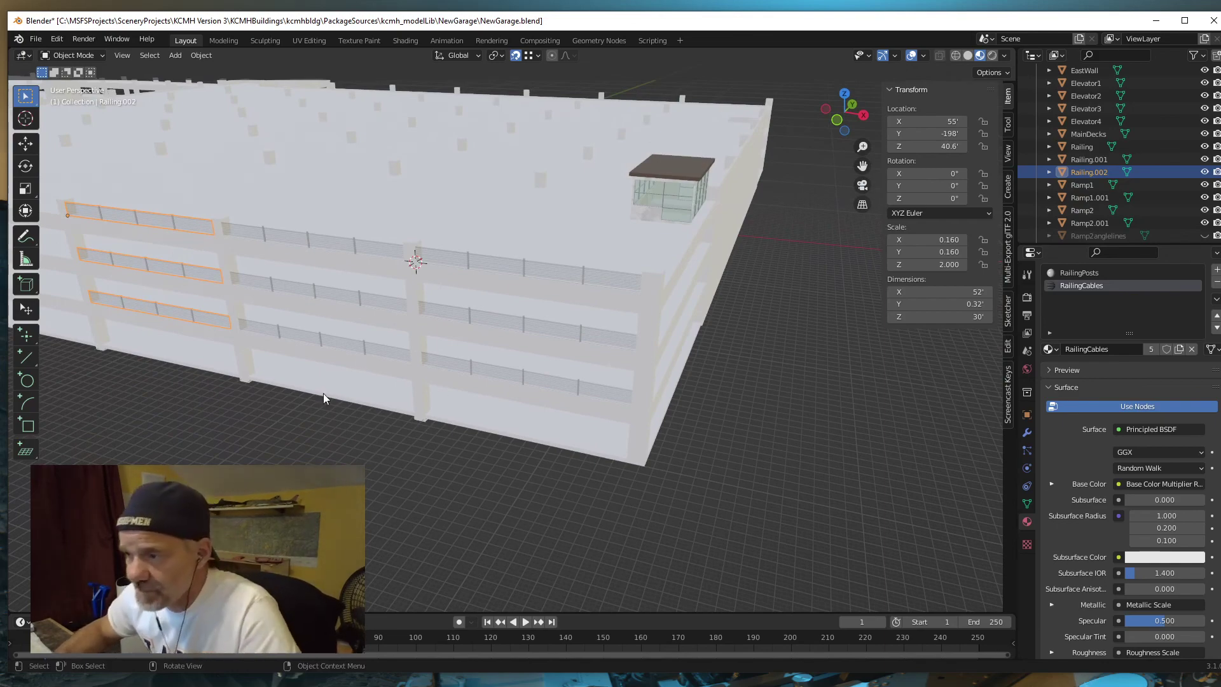
mouse_move(314, 445)
middle_mouse_down()
mouse_move(295, 443)
mouse_move(293, 430)
mouse_move(311, 442)
middle_mouse_up()
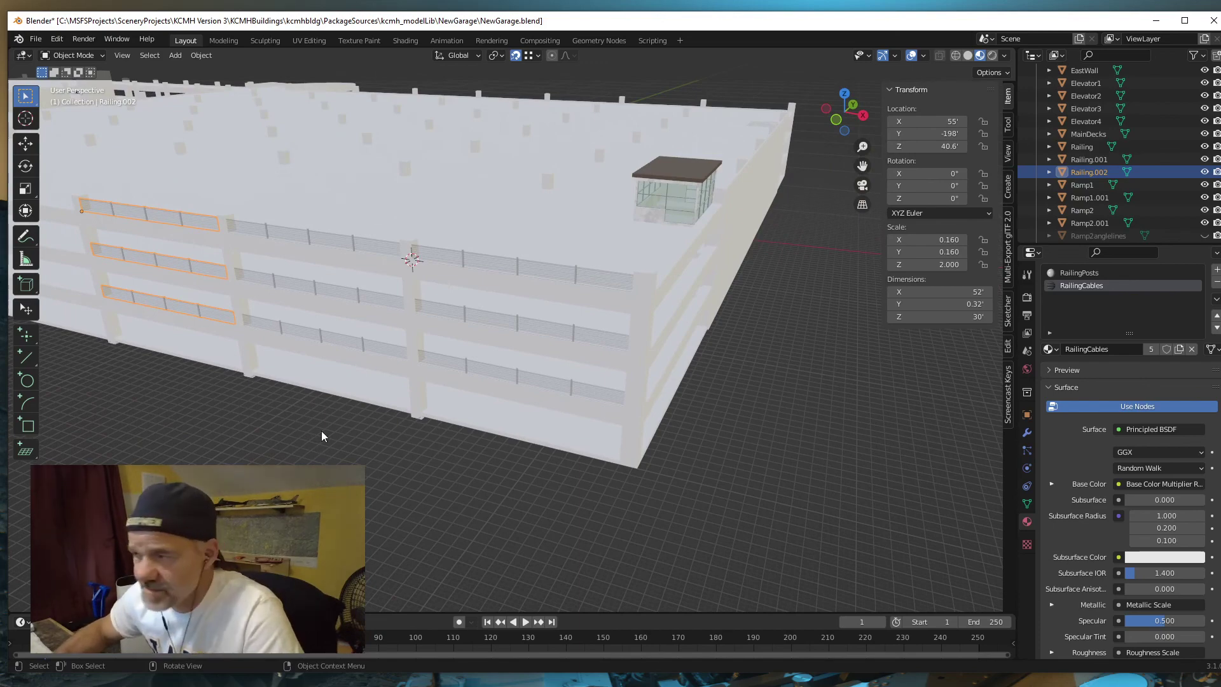
middle_click_drag(387, 486, 368, 466)
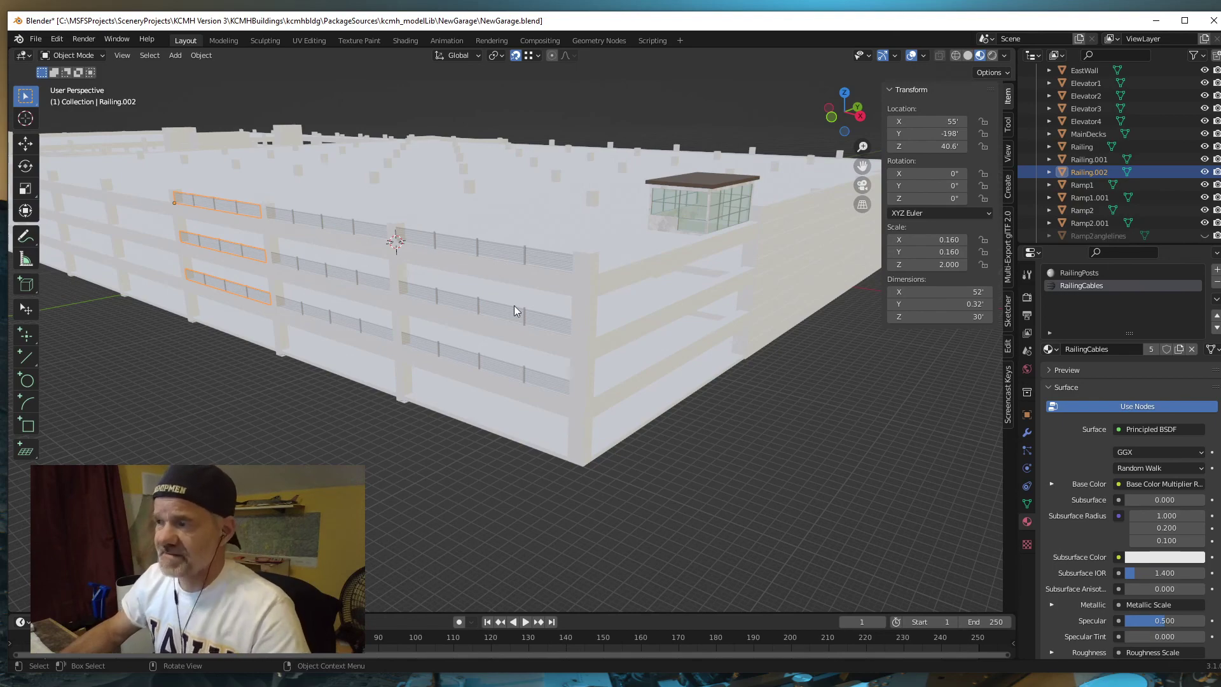
middle_click_drag(514, 305, 509, 266)
scroll(543, 315, "up", 5)
scroll(472, 346, "down", 6)
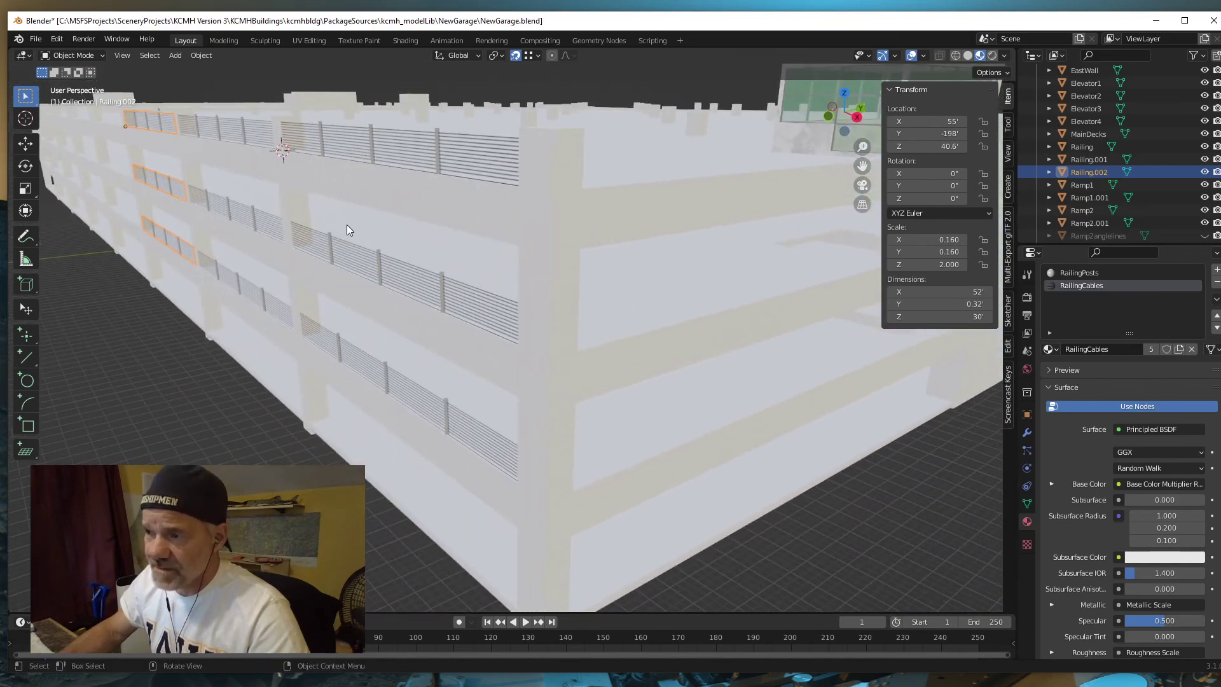
scroll(347, 232, "down", 3)
middle_click_drag(345, 368, 373, 354)
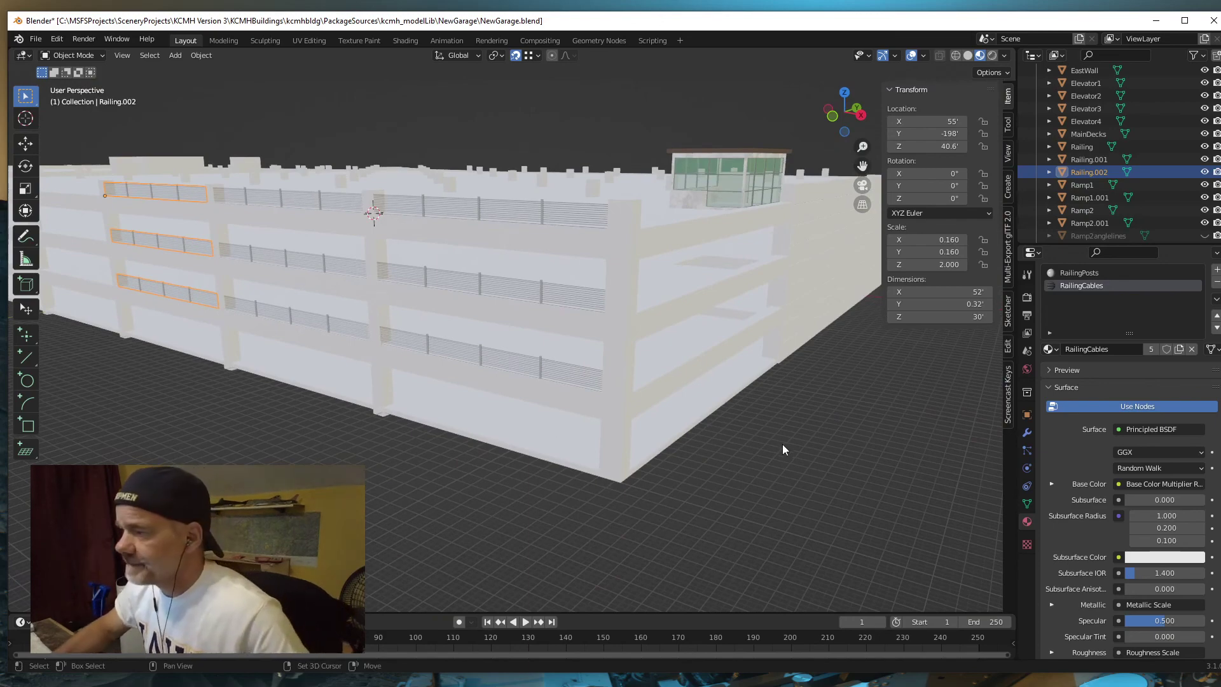
middle_click_drag(782, 444, 570, 419, "shift")
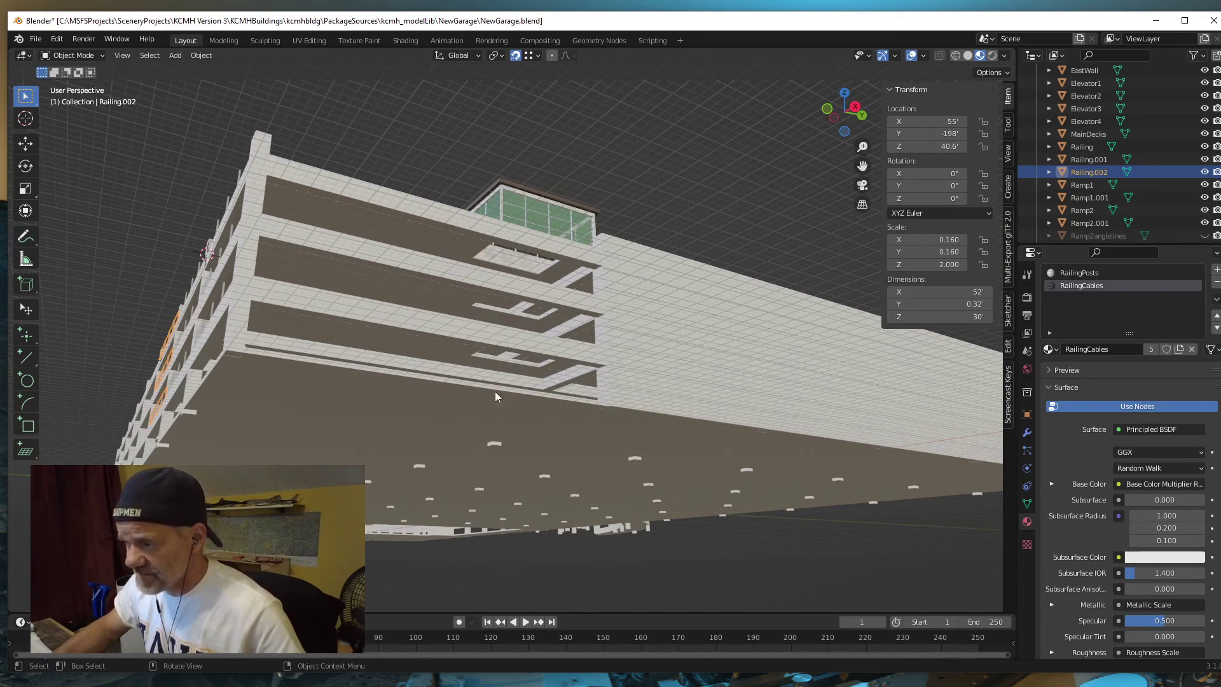
middle_click_drag(495, 396, 418, 478)
middle_click_drag(330, 483, 402, 476)
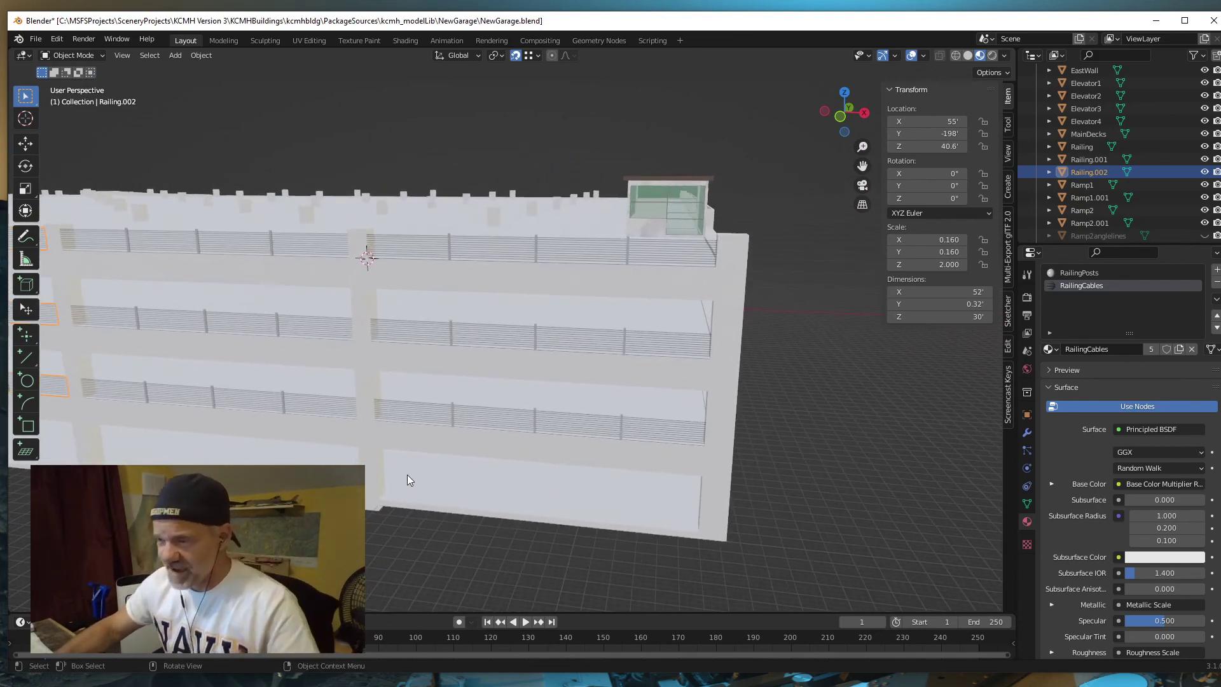
middle_click_drag(584, 549, 662, 575)
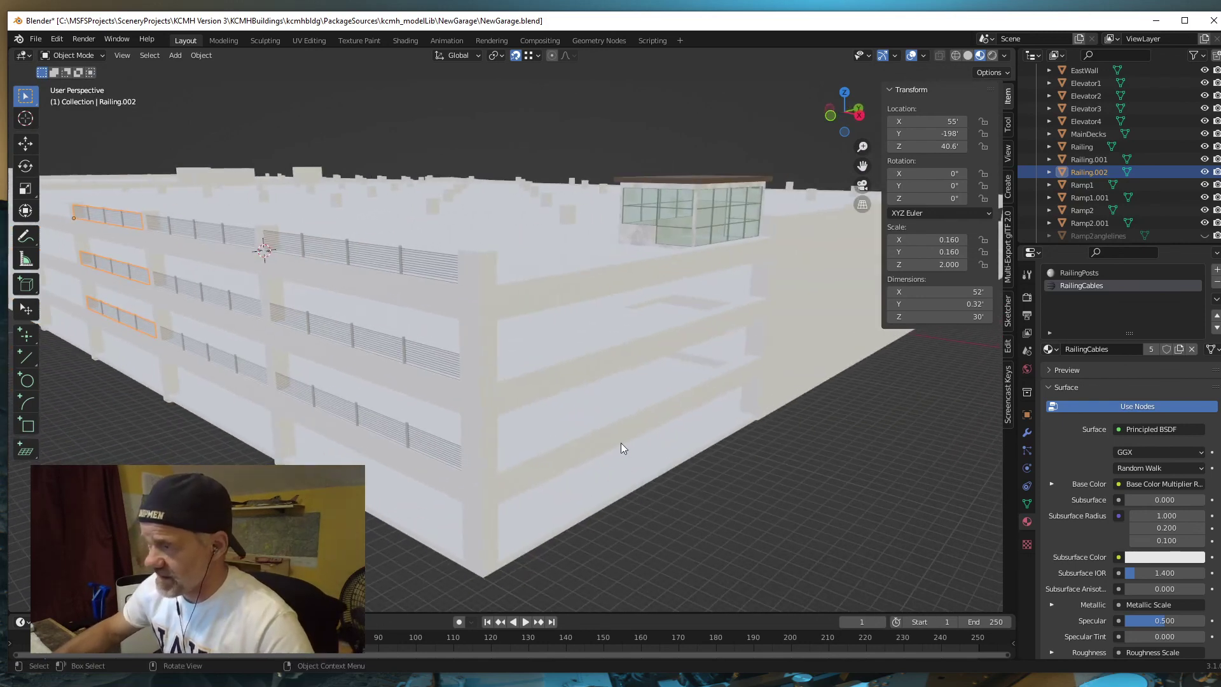